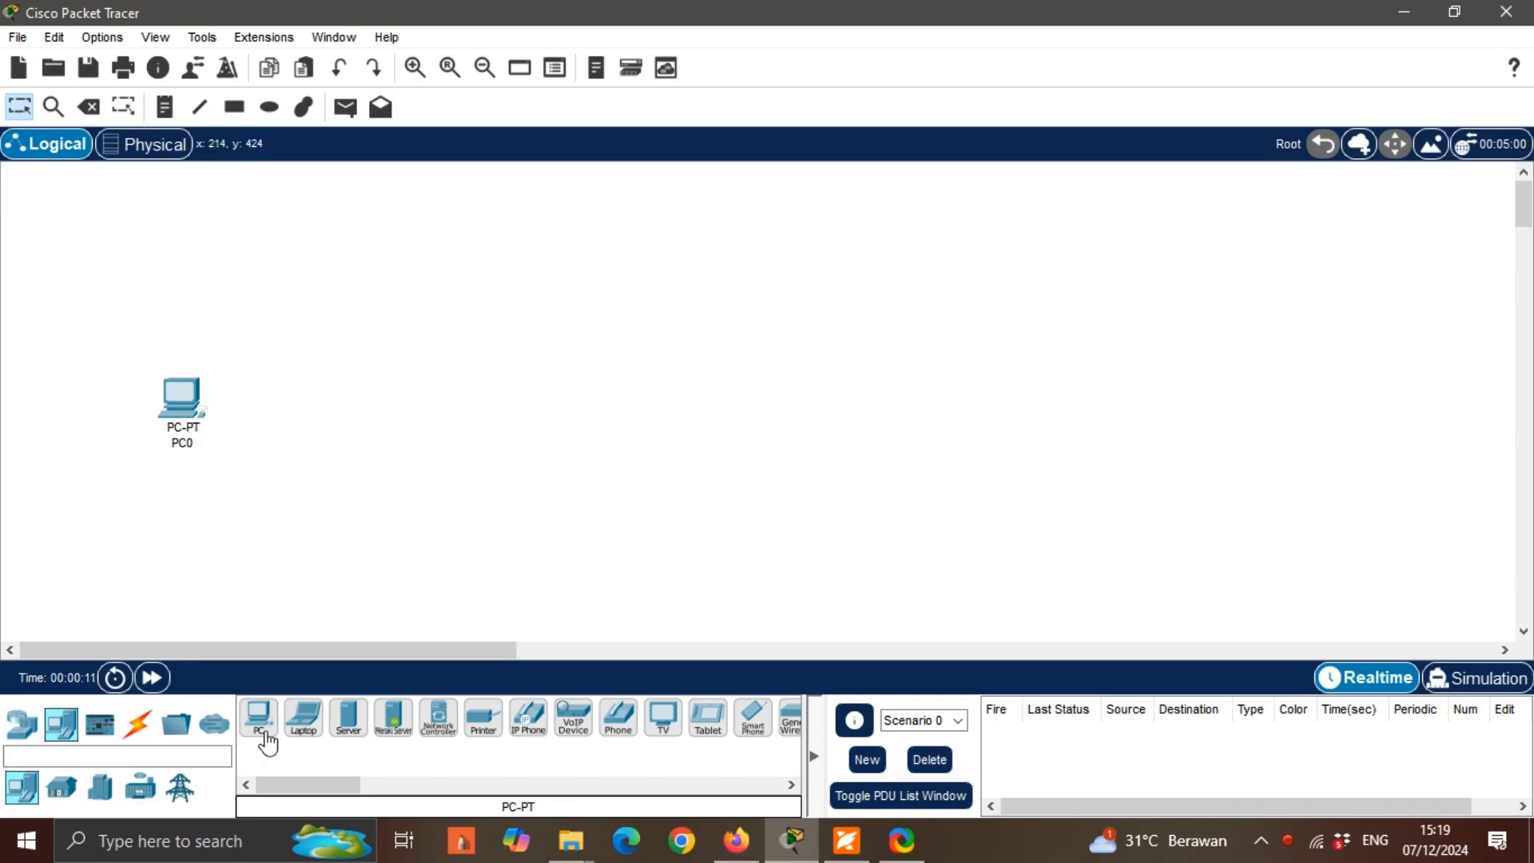
- Add a second PC level with PC0 and place a 2950-24 switch between the two PCs
left_click(258, 717)
left_click(574, 408)
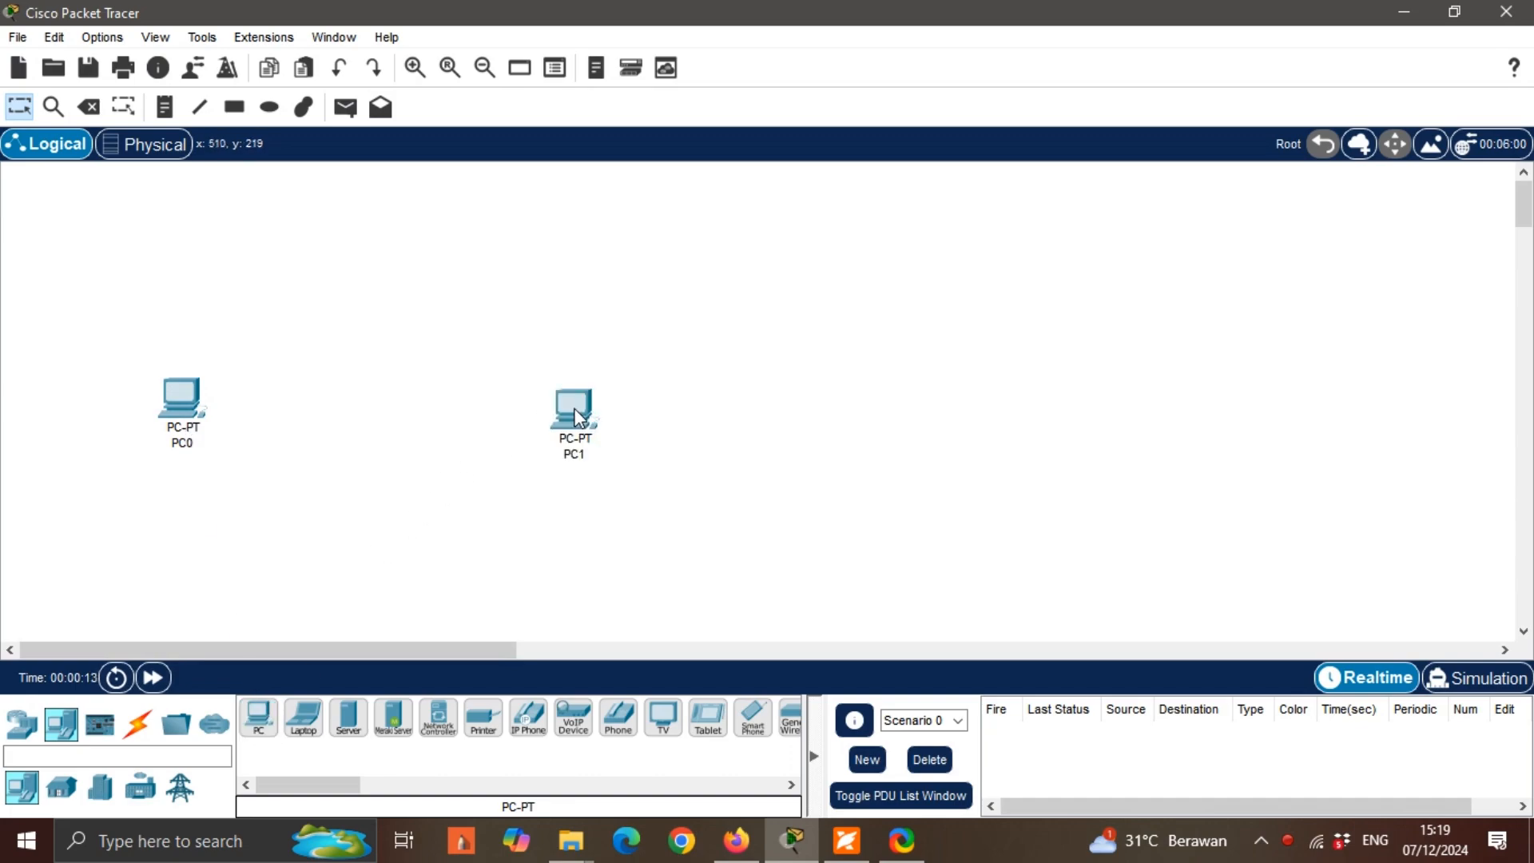
mouse_move(570, 409)
left_click(21, 729)
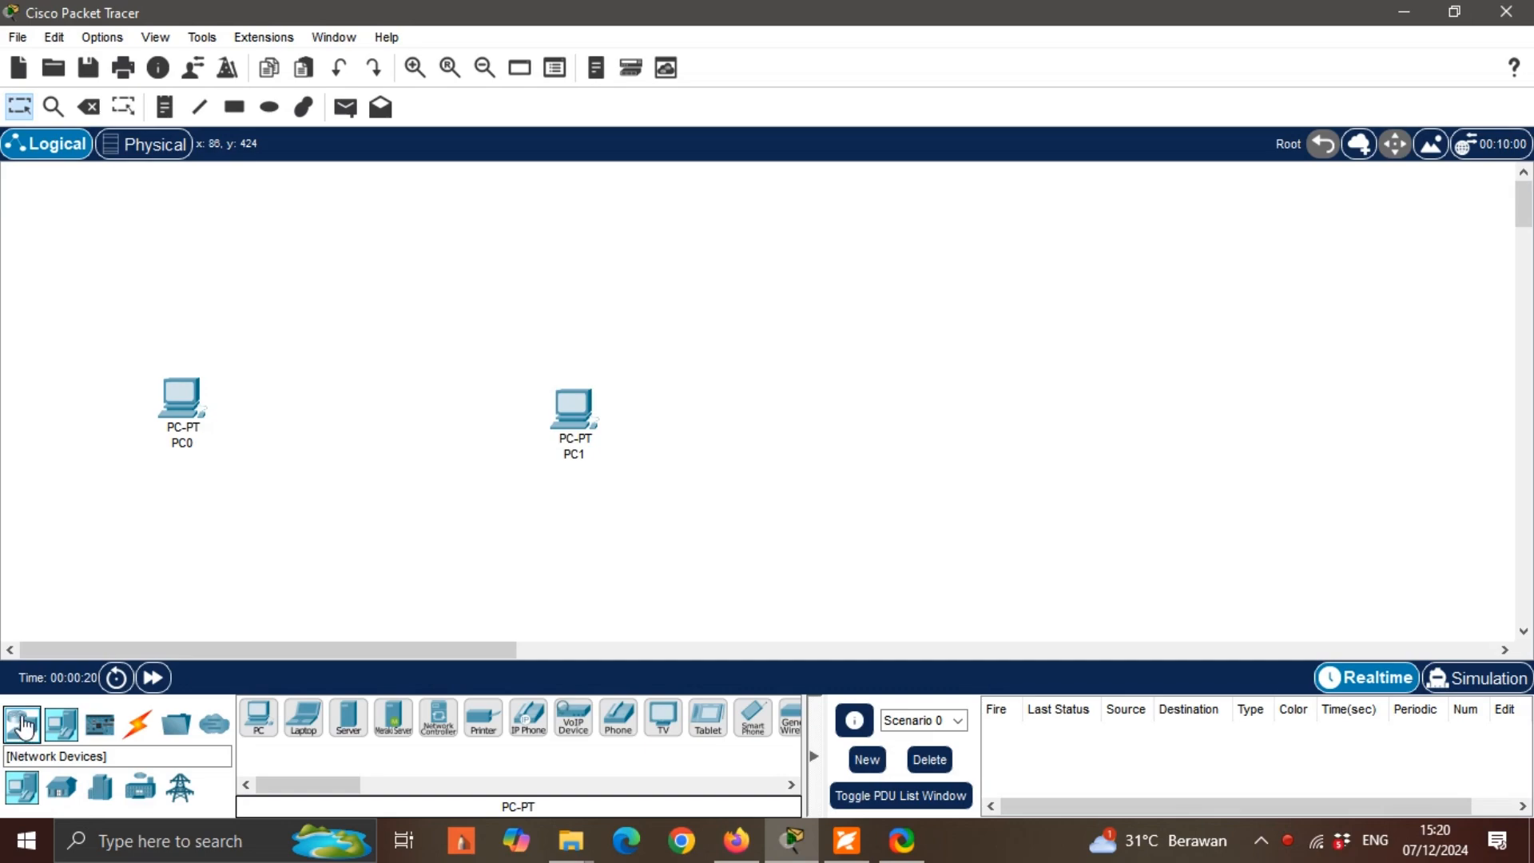
left_click(62, 788)
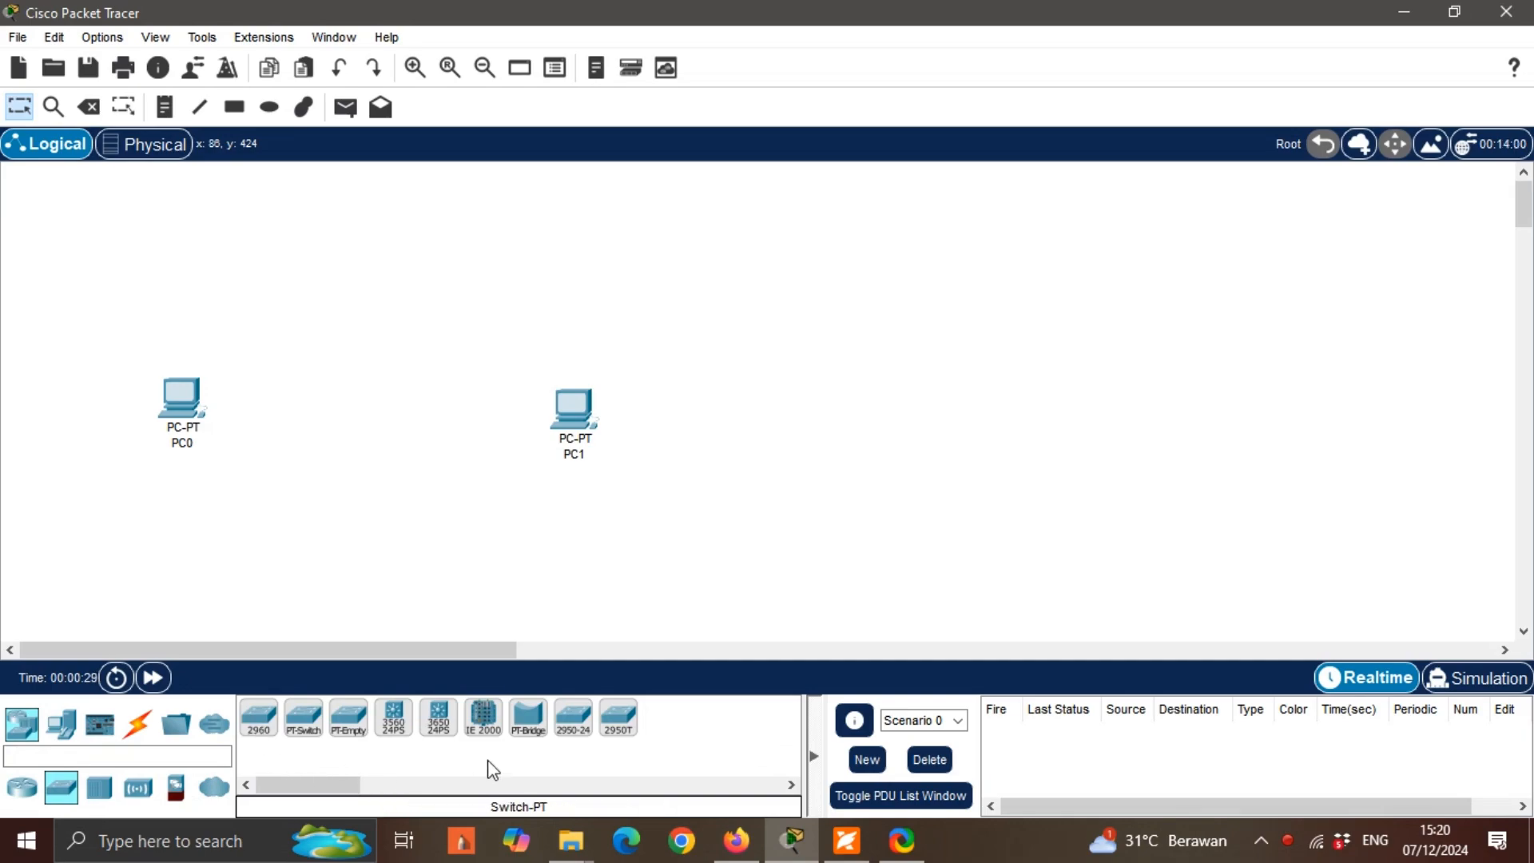
left_click(573, 719)
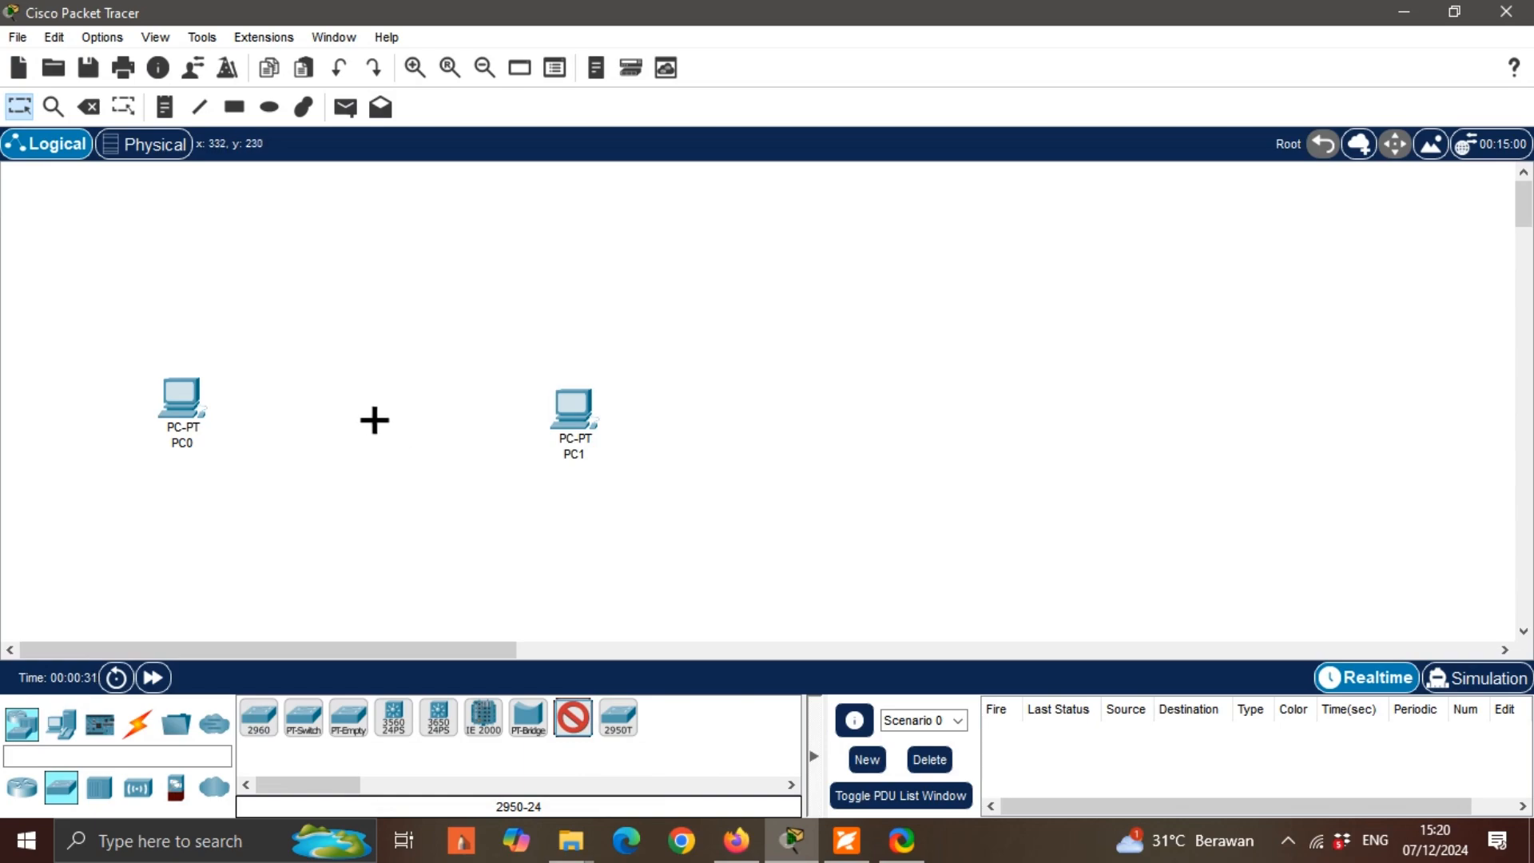
left_click(378, 420)
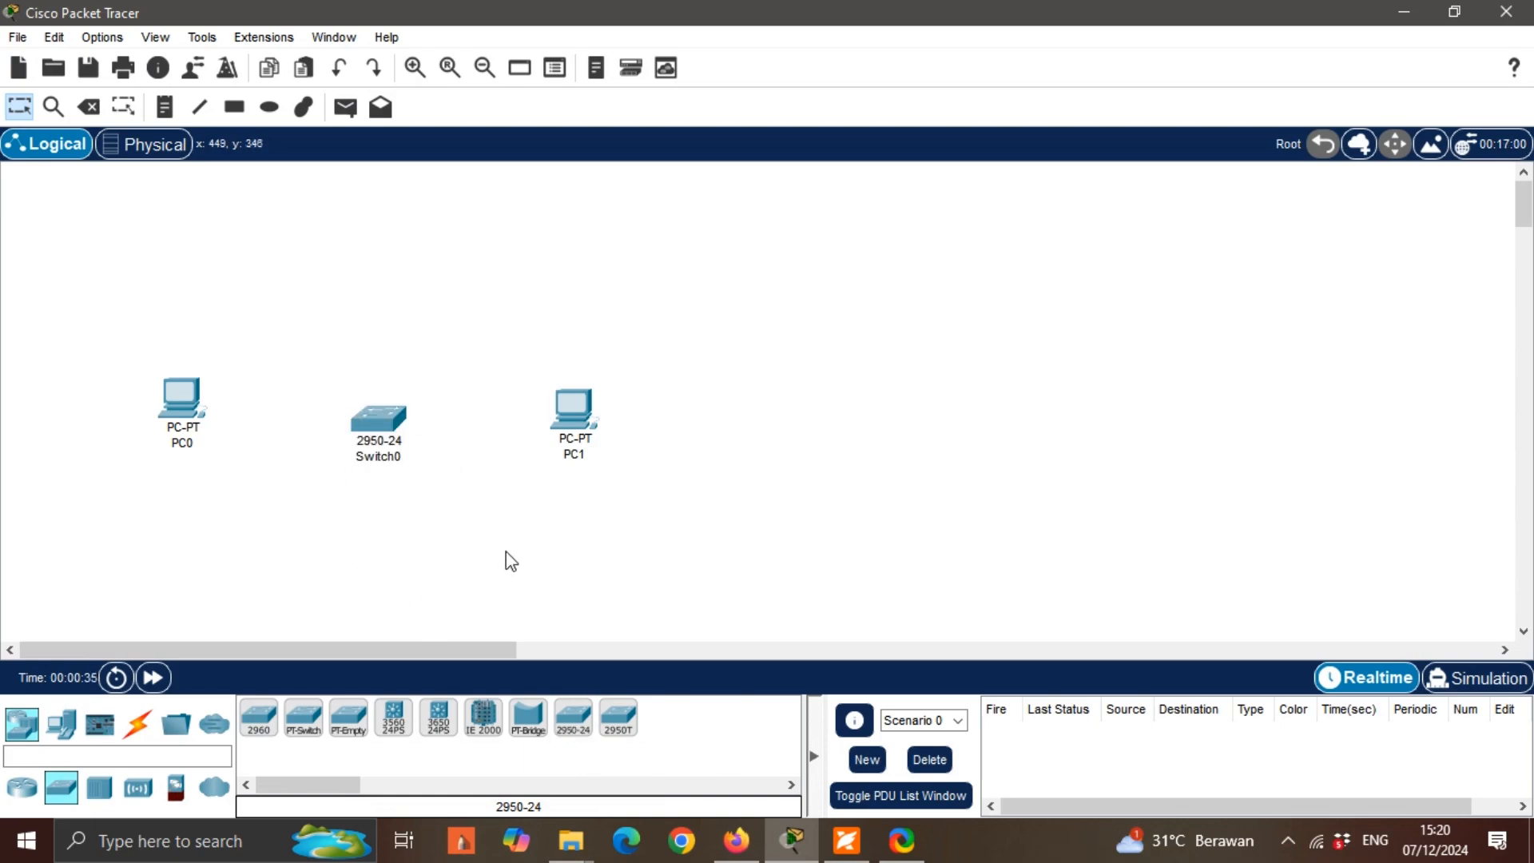
- Connect PC0's FastEthernet0 to the switch's FastEthernet0/1 with a copper straight-through cable
left_click(130, 727)
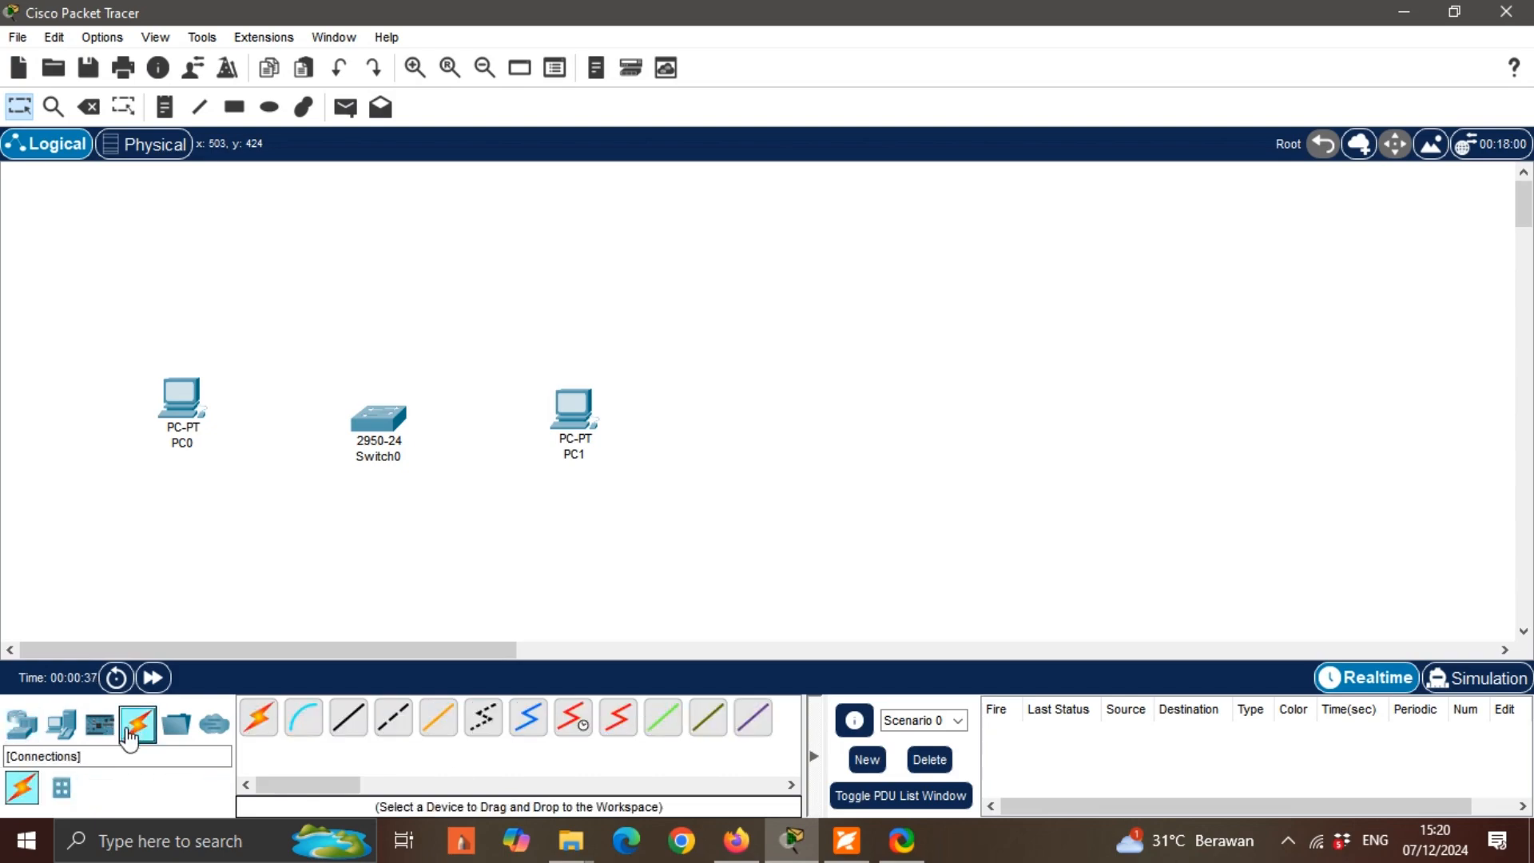
left_click(335, 727)
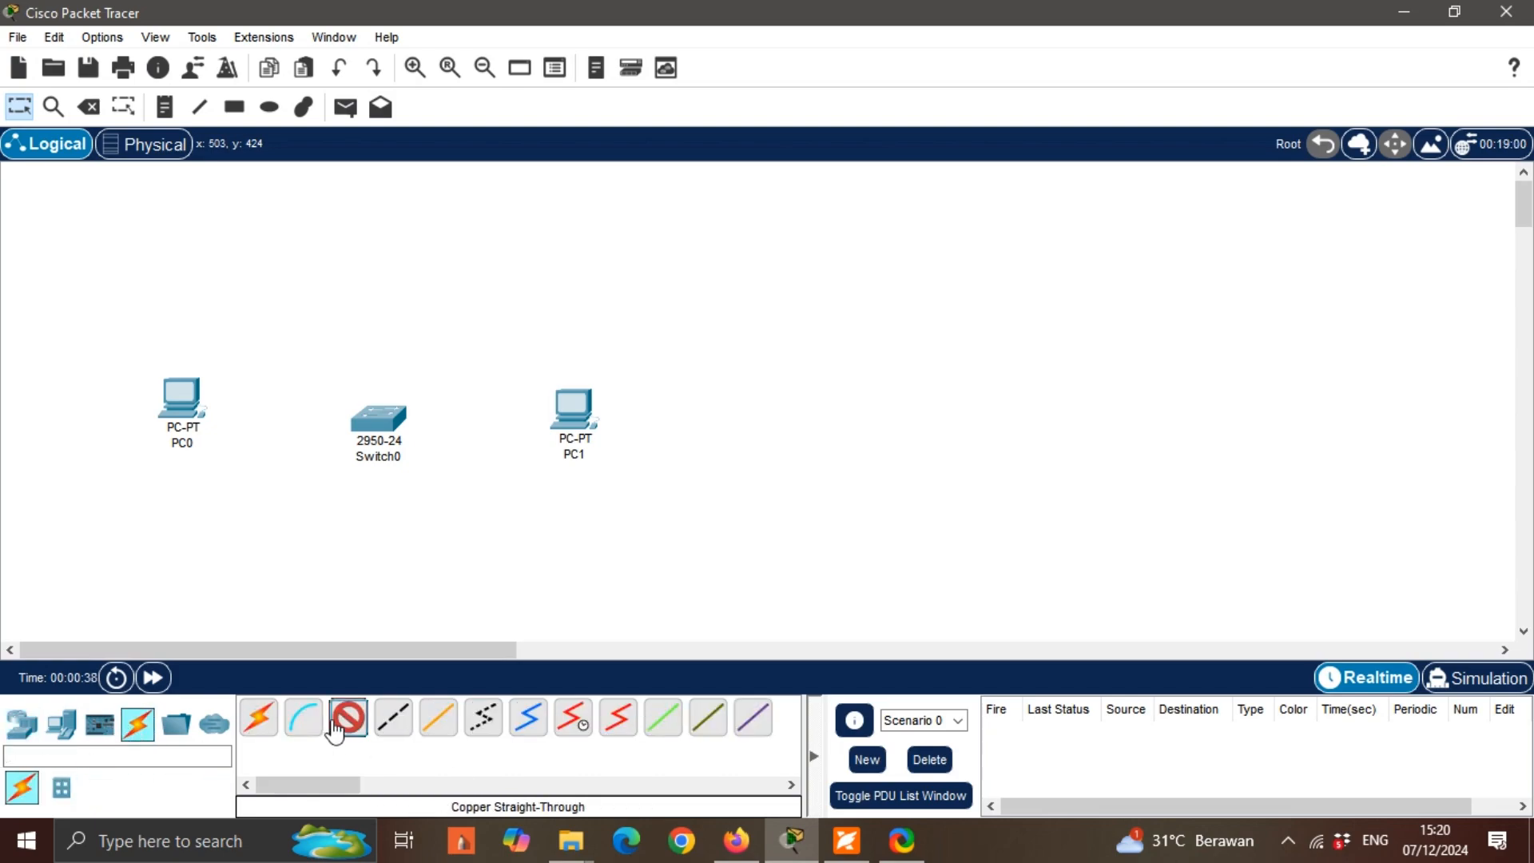
left_click(183, 409)
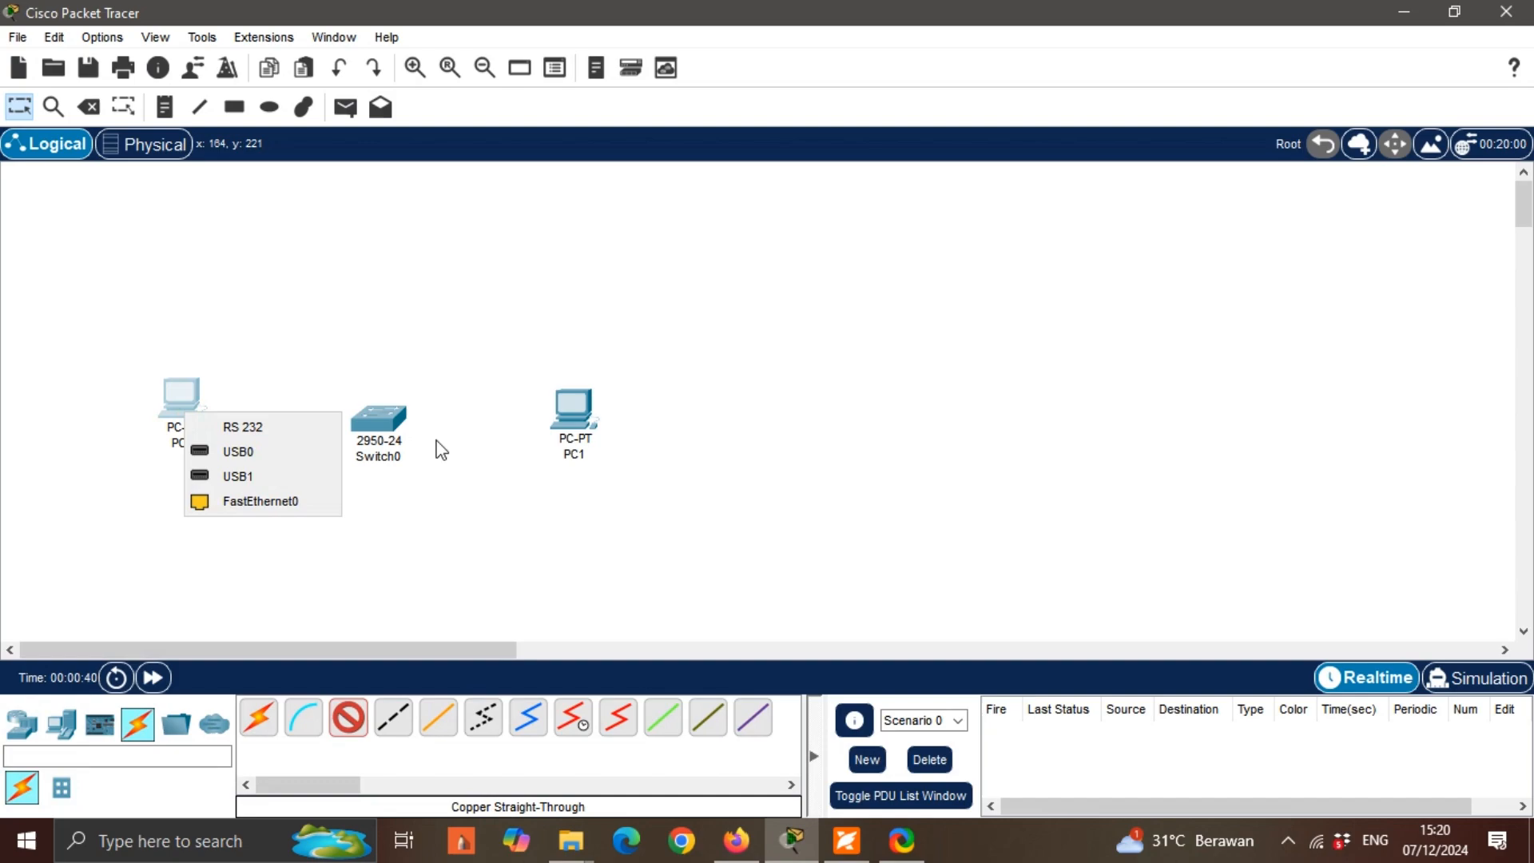
left_click(257, 500)
left_click(386, 427)
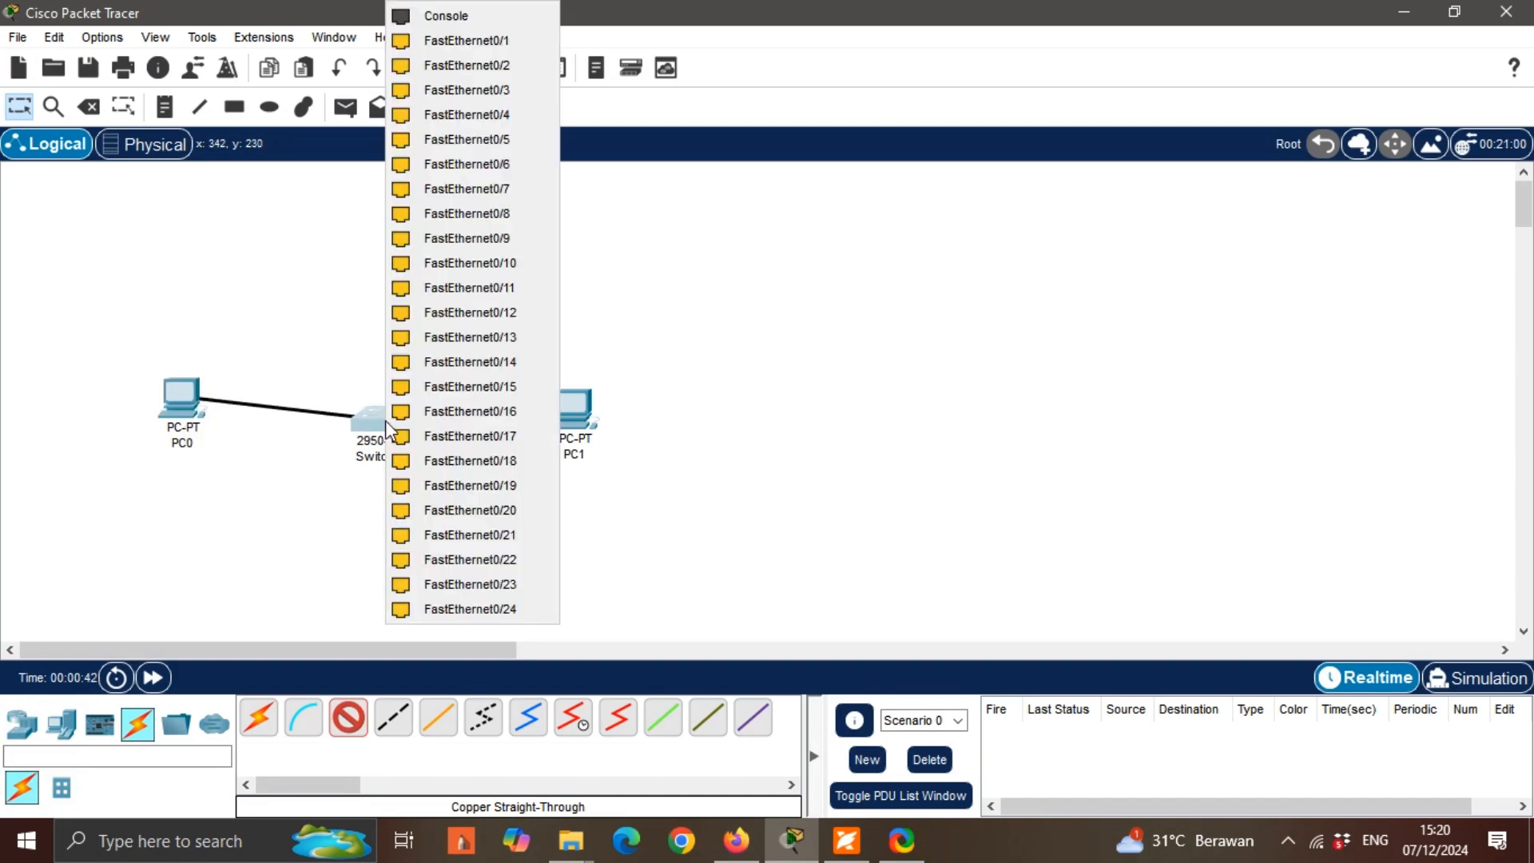
left_click(500, 51)
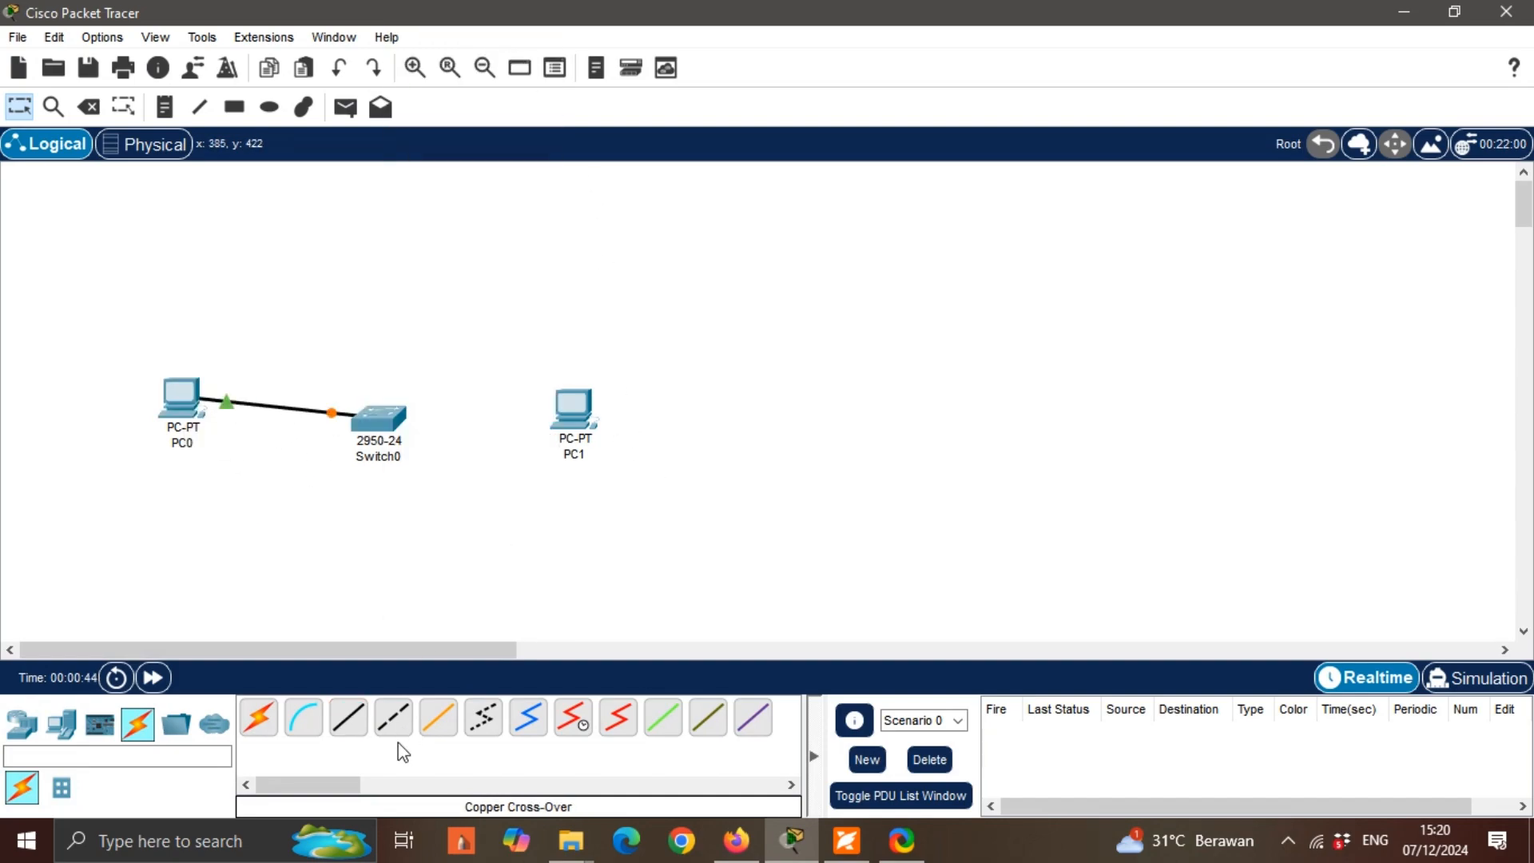
- Connect PC1's FastEthernet0 to a free port on the switch with a copper straight-through cable
left_click(349, 716)
left_click(572, 412)
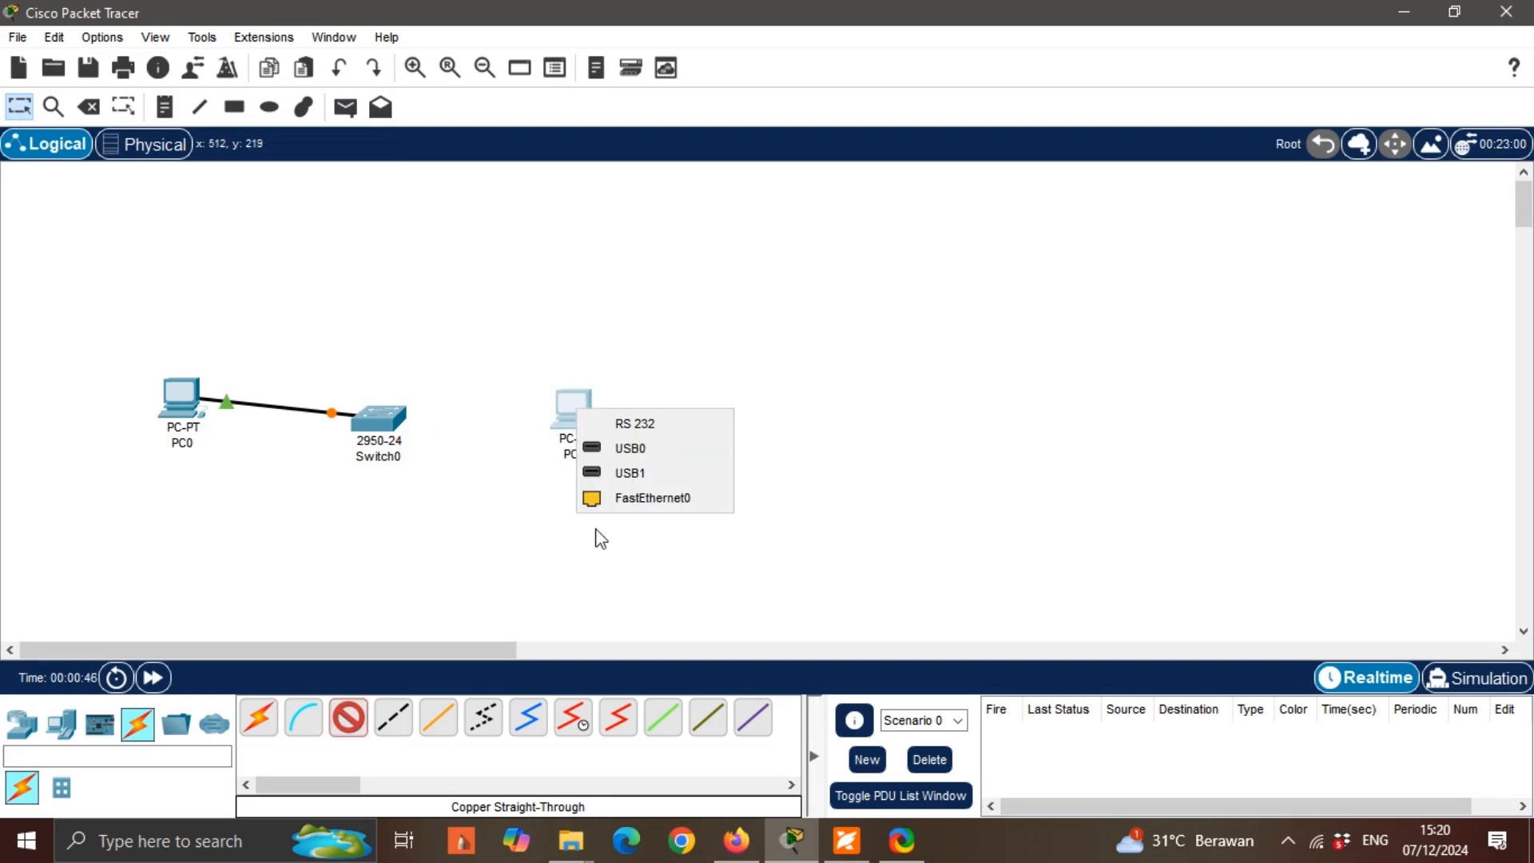
left_click(651, 499)
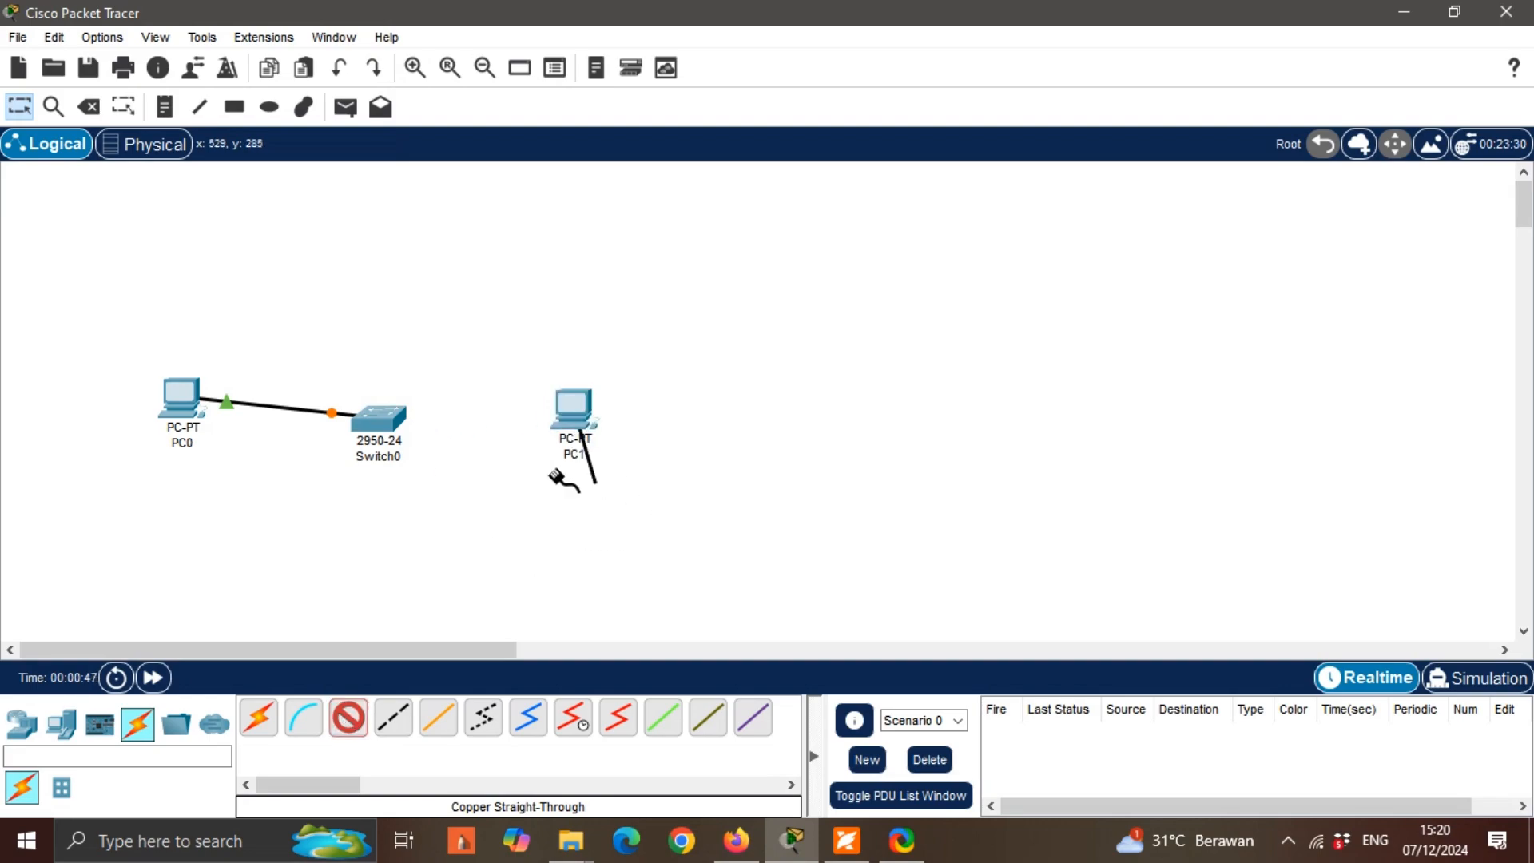
left_click(378, 420)
left_click(521, 45)
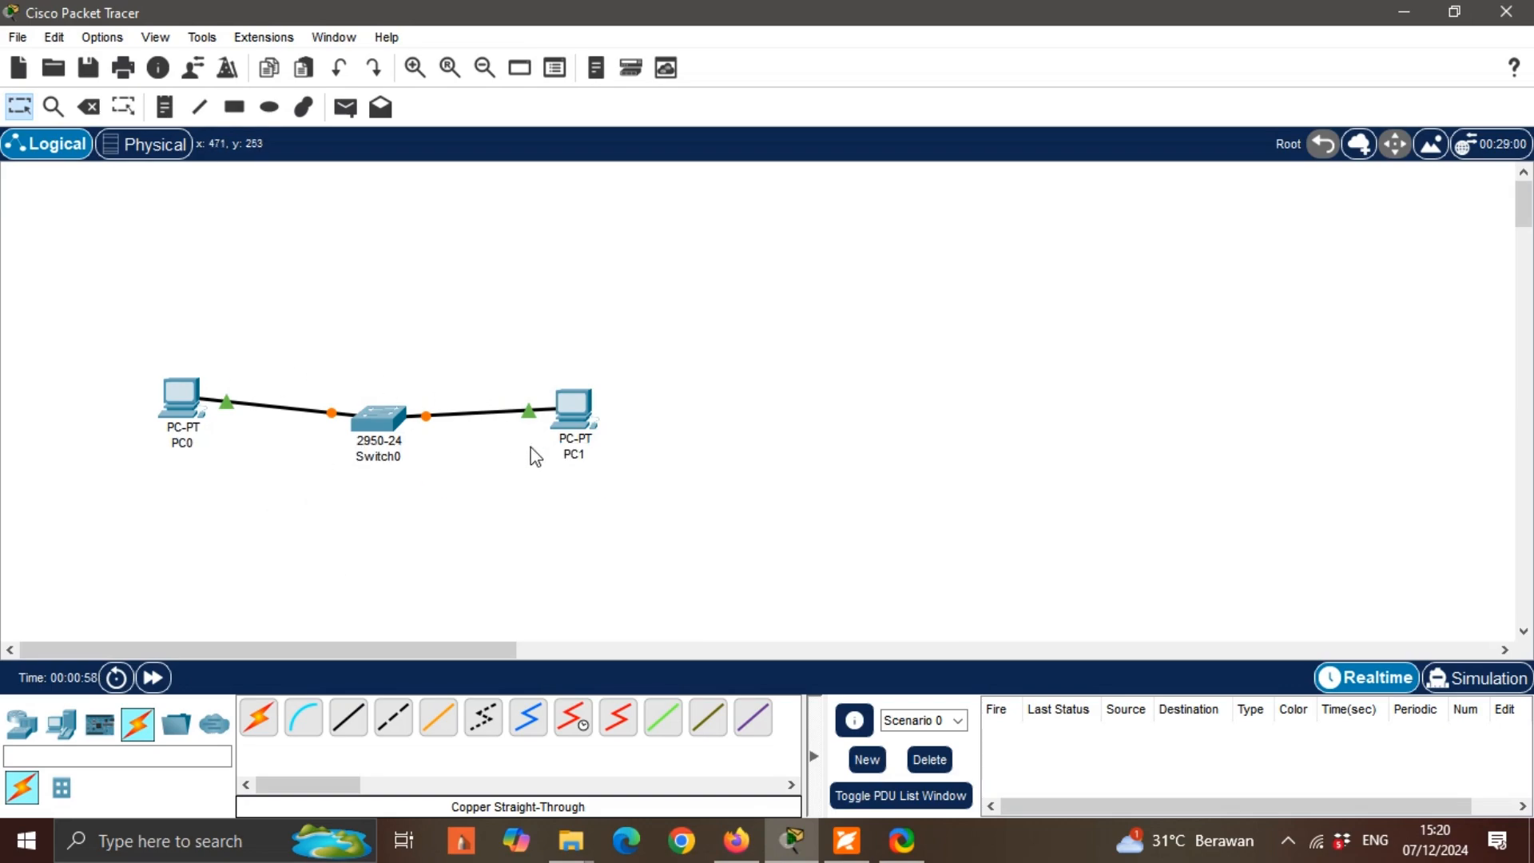
mouse_move(587, 457)
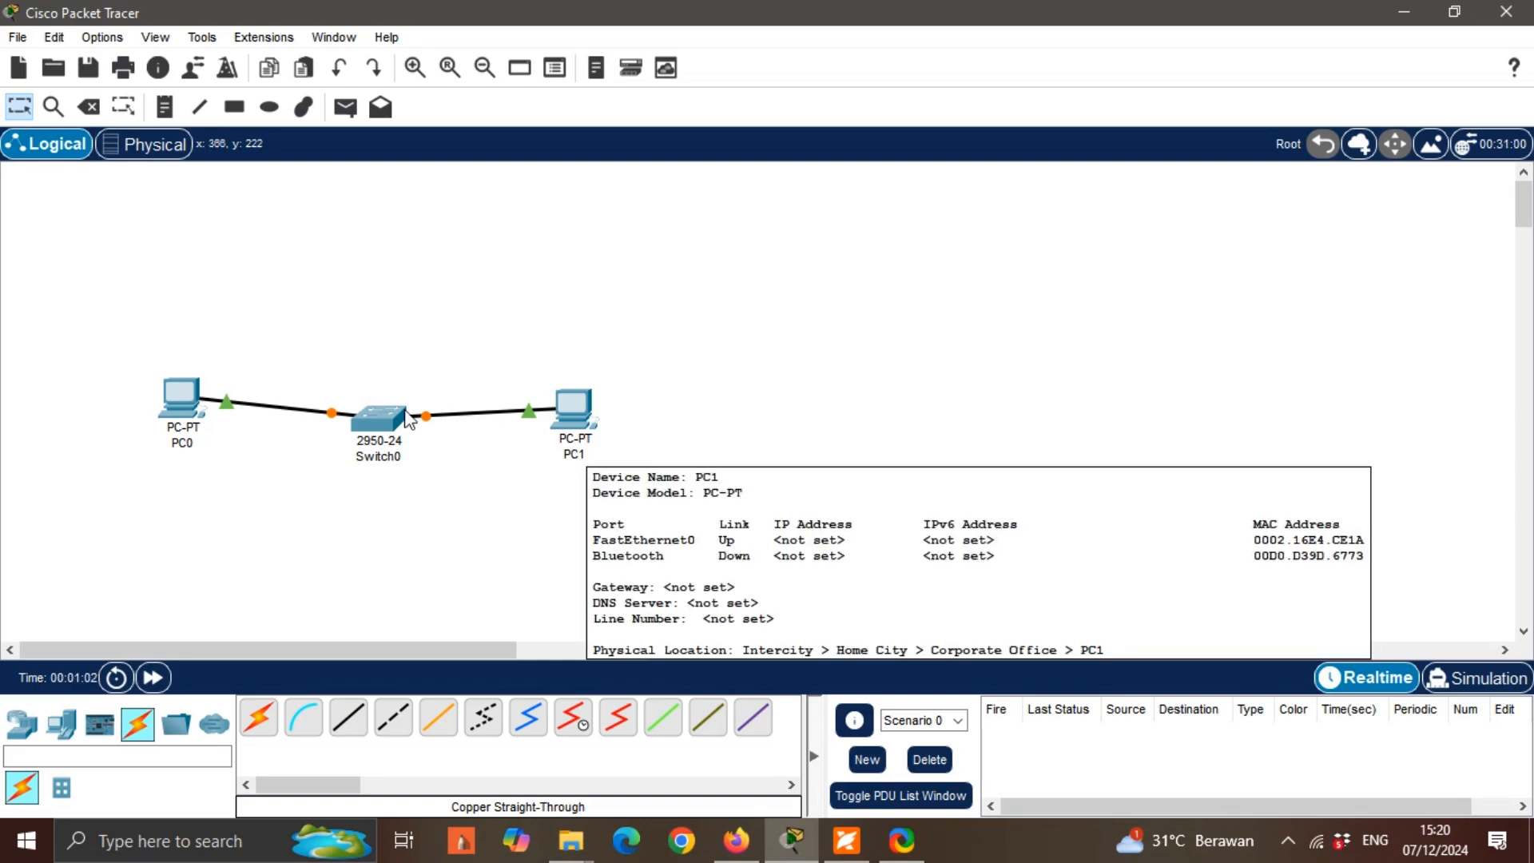
- Give PC0 the static IPv4 address 192.168.1.2 with subnet mask 255.255.255.0 and close its window
left_click(180, 394)
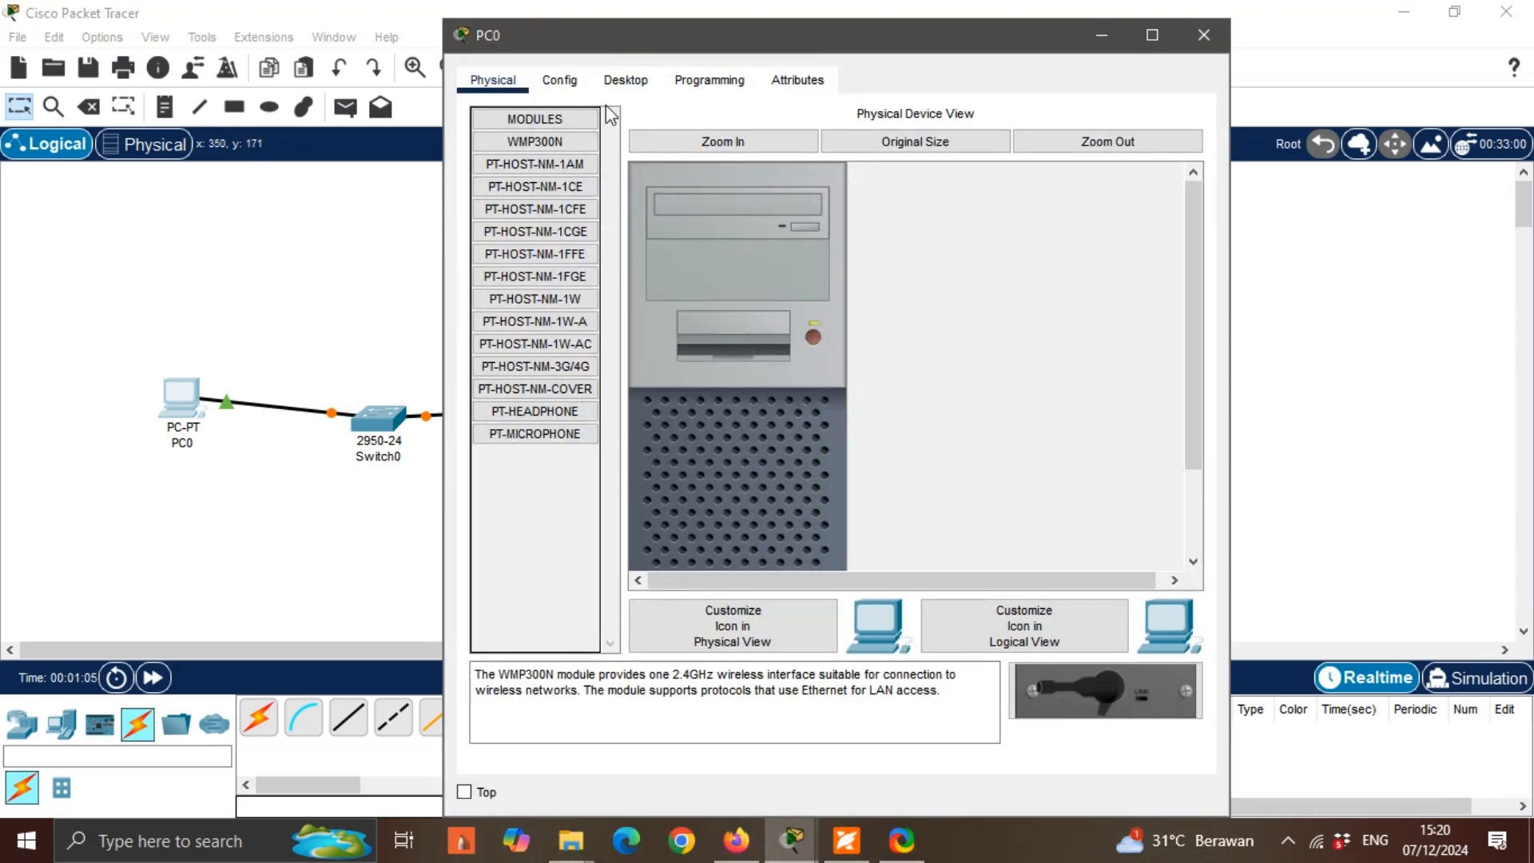
left_click(635, 81)
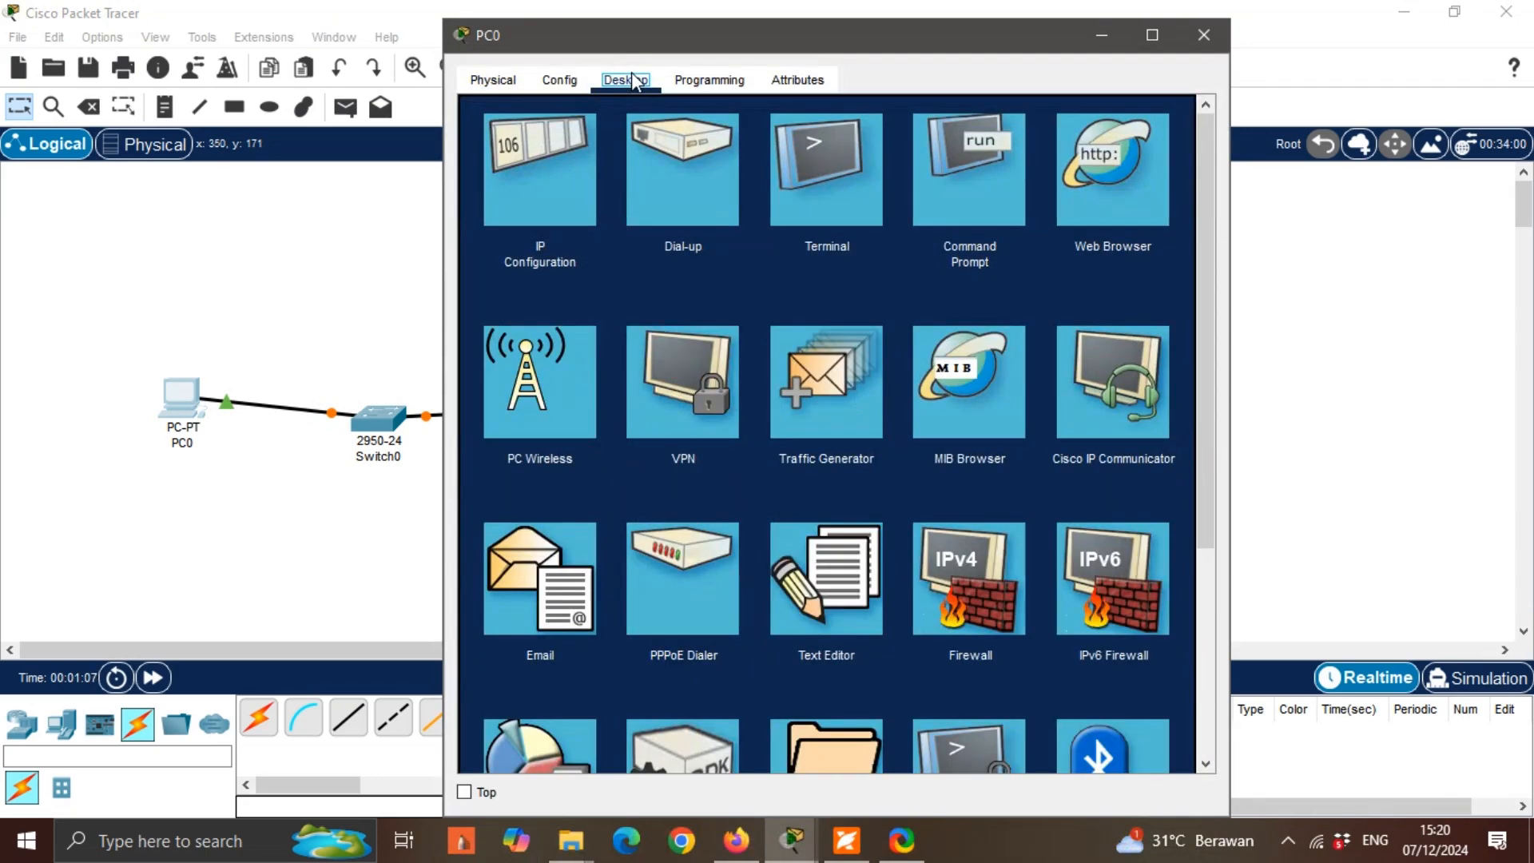
left_click(575, 191)
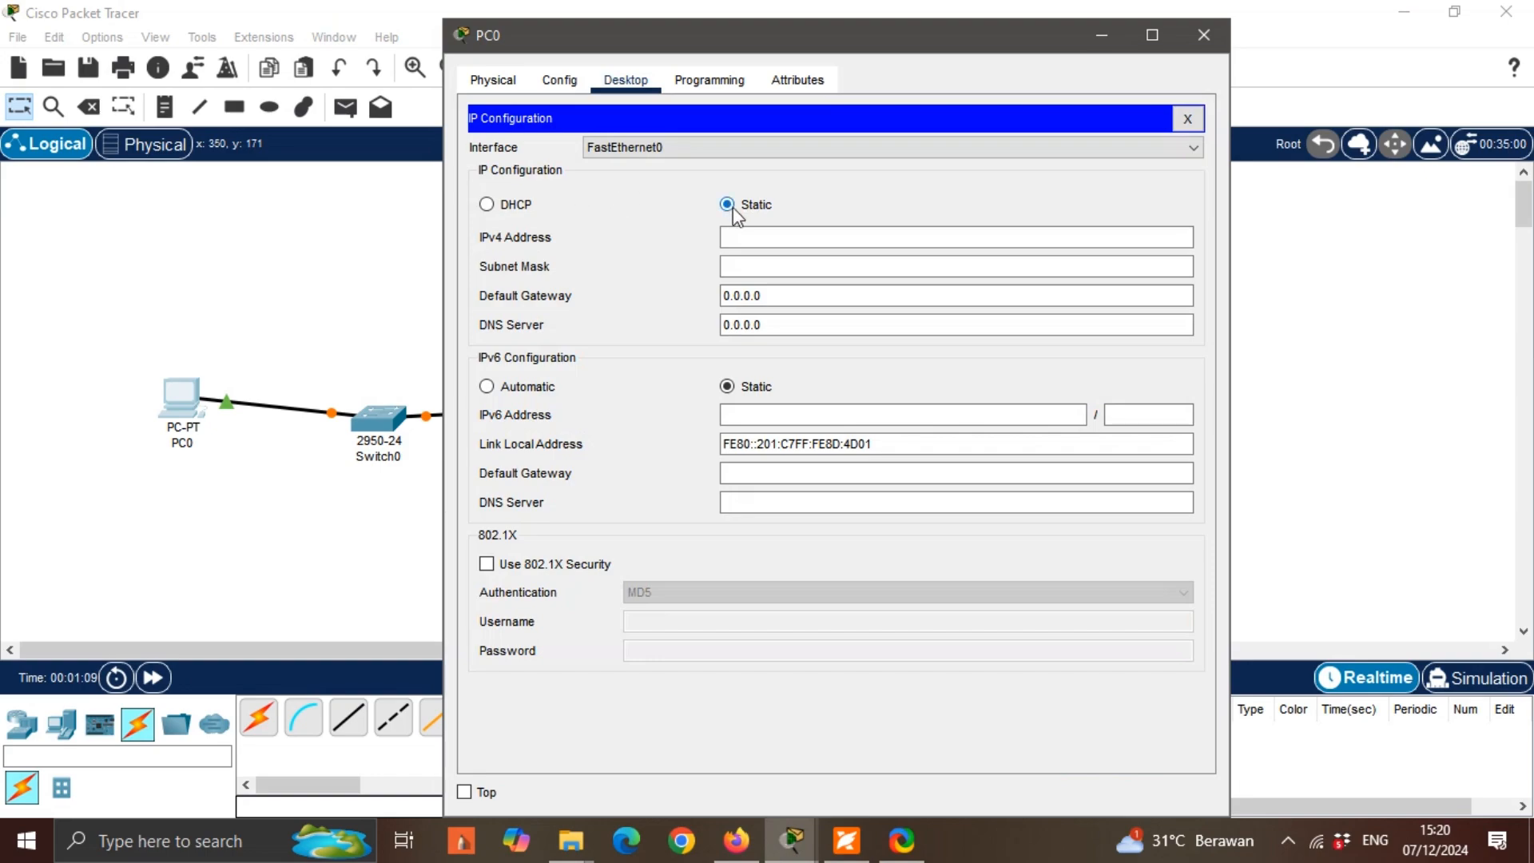
left_click(751, 234)
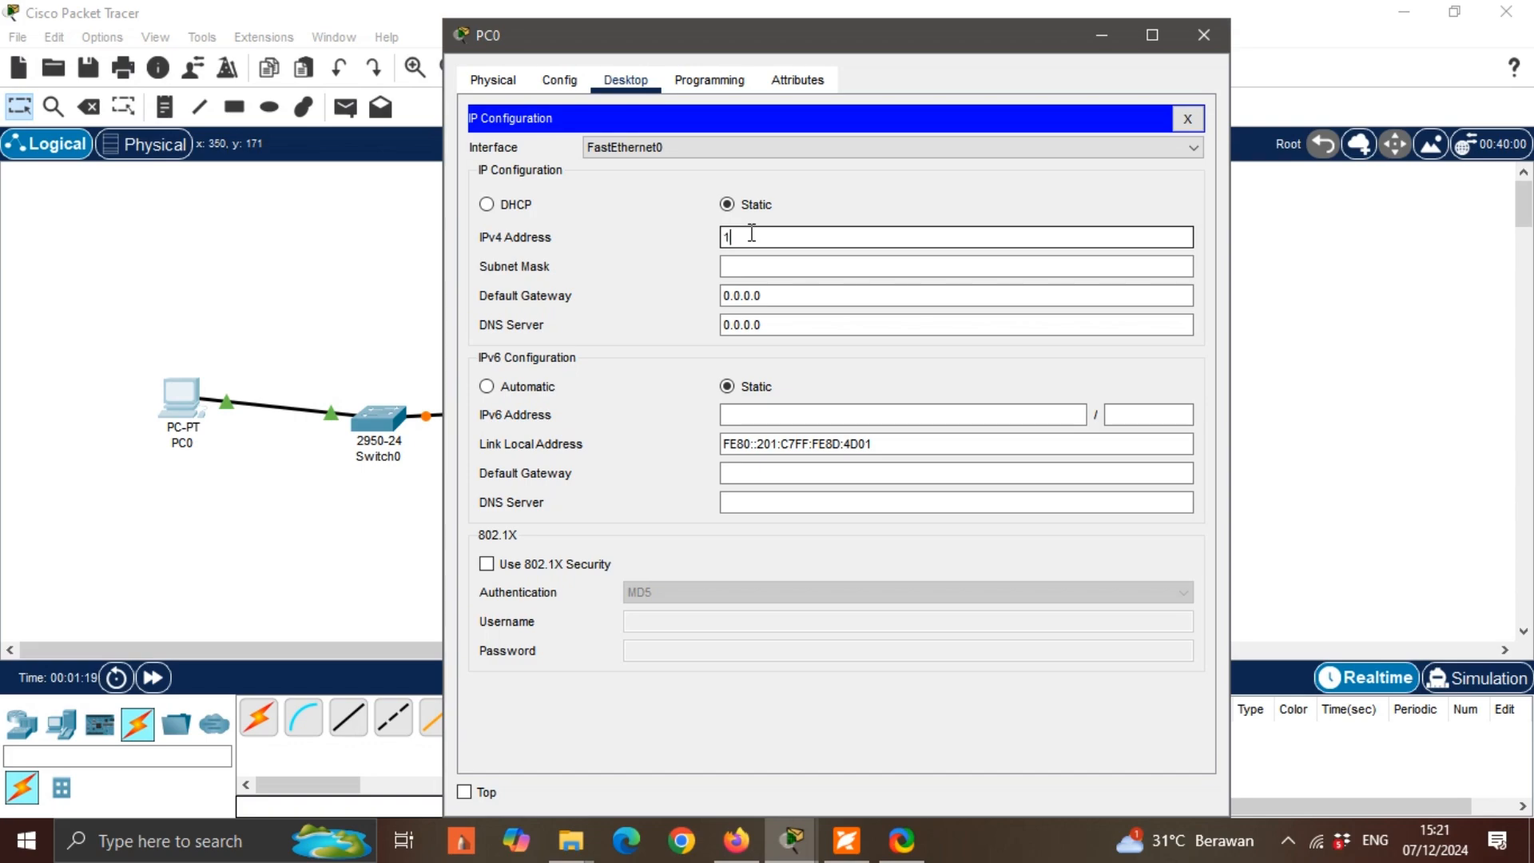
type("168.1.2")
left_click(788, 266)
left_click(941, 298)
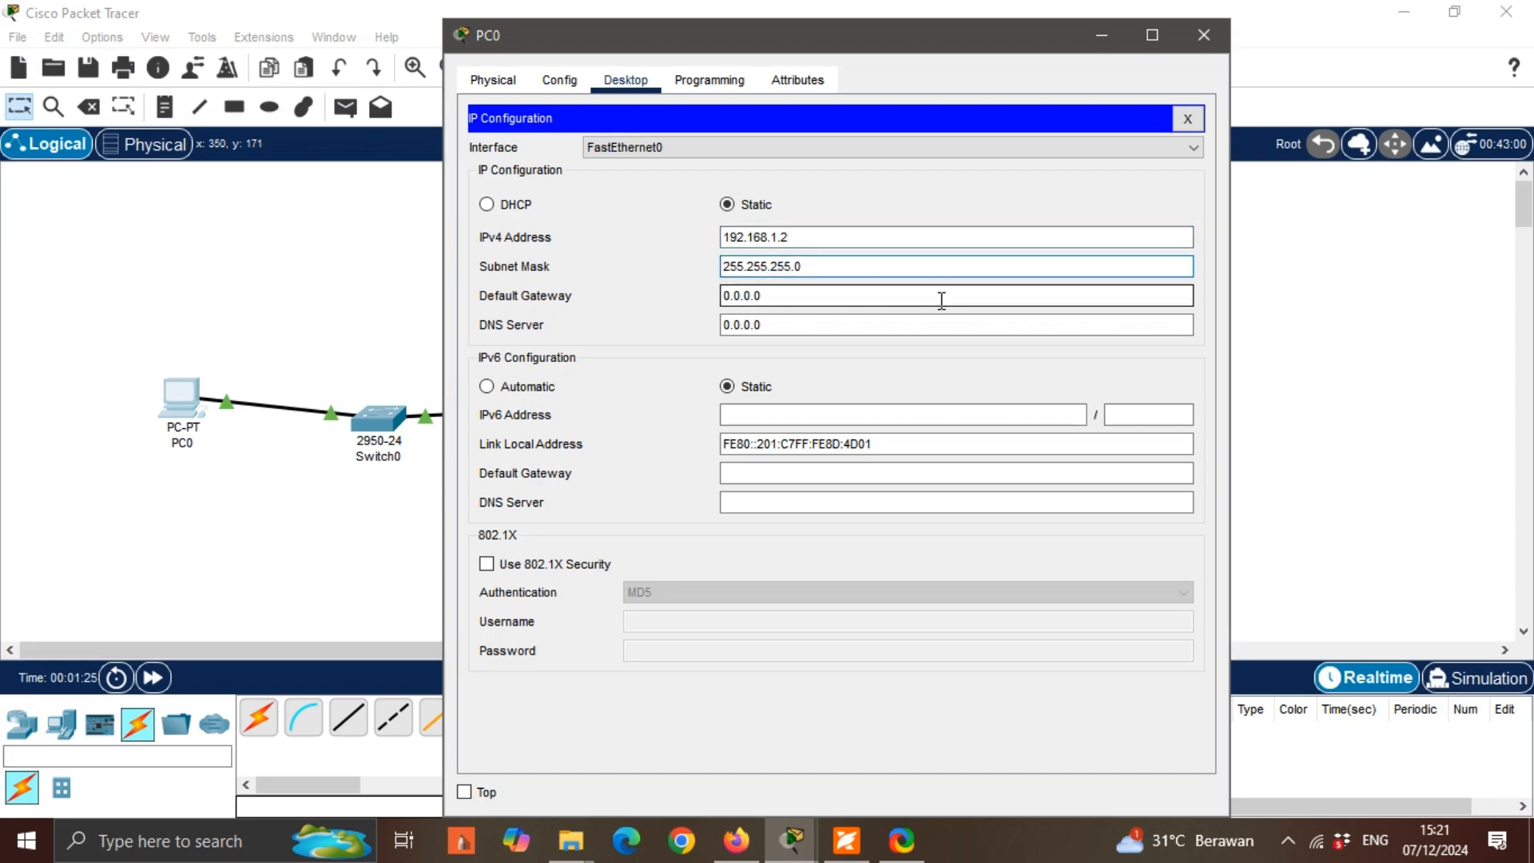
left_click(979, 499)
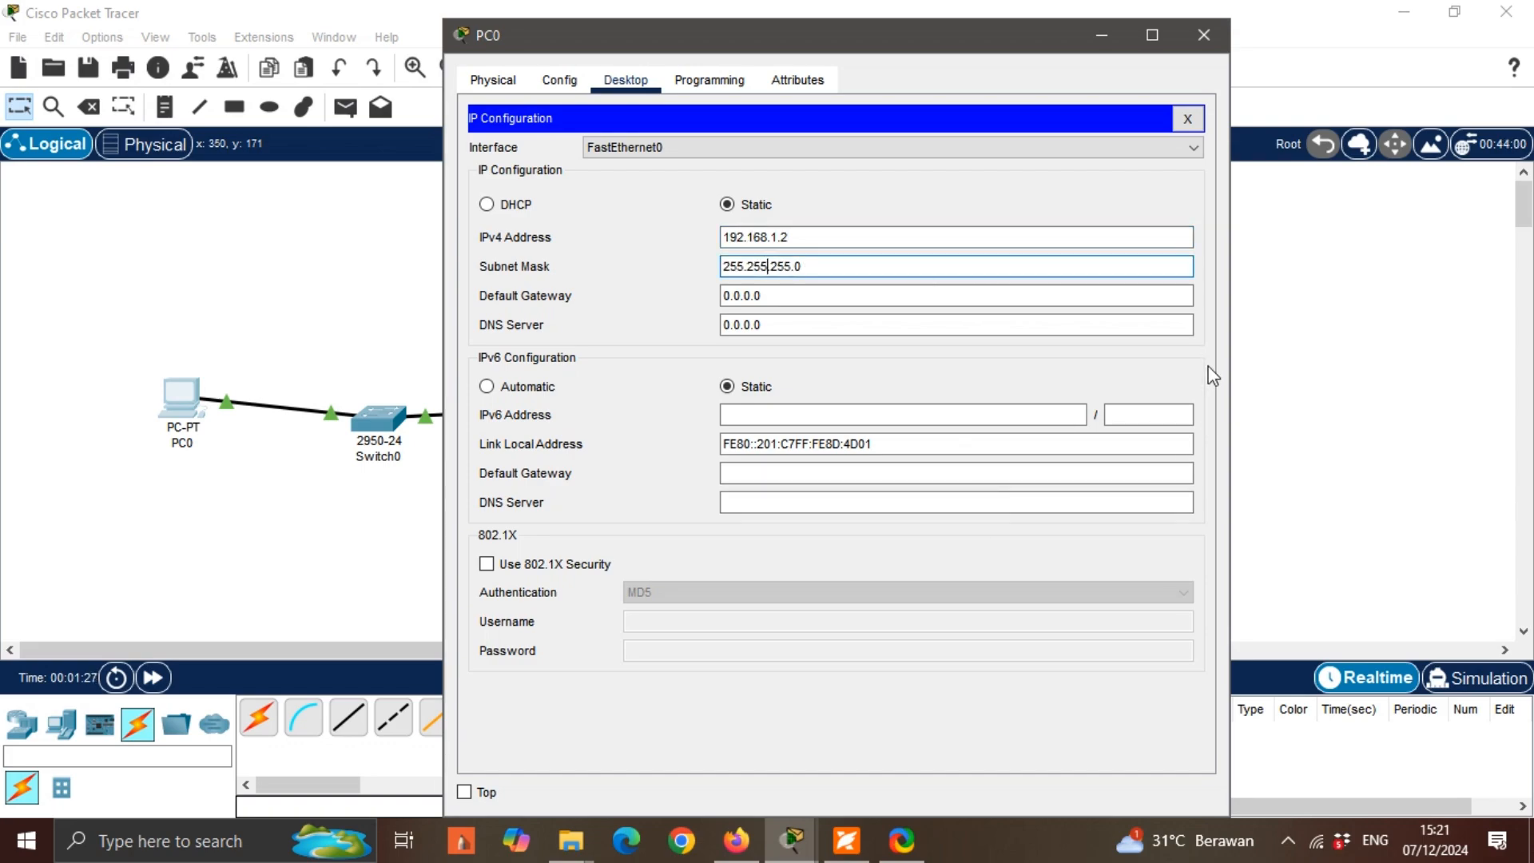
left_click(1194, 46)
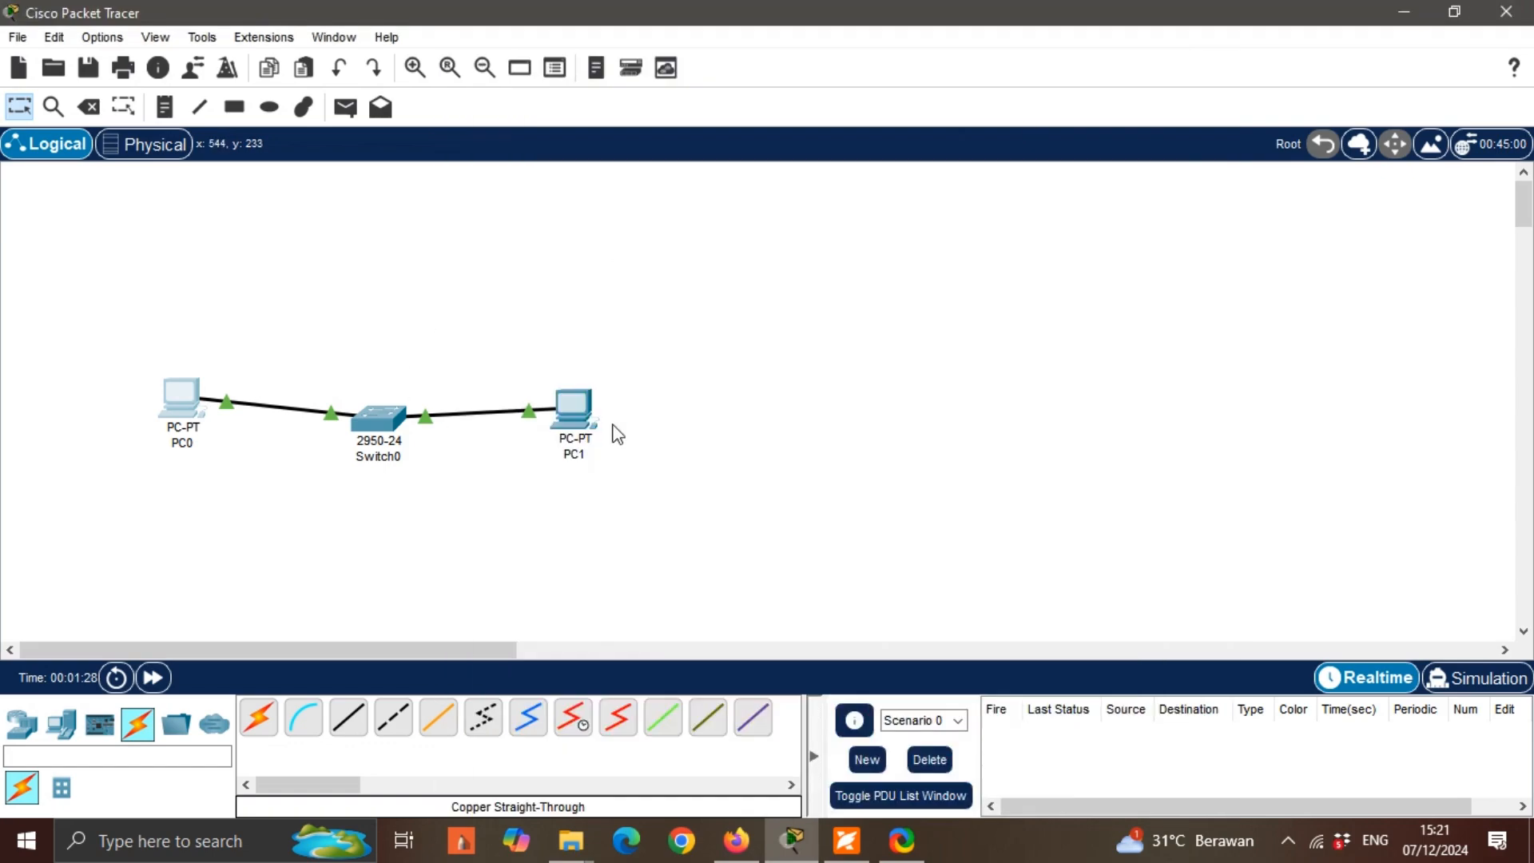
- Give PC1 the static IPv4 address 192.168.1.3 with subnet mask 255.255.255.0 and close its window
left_click(598, 420)
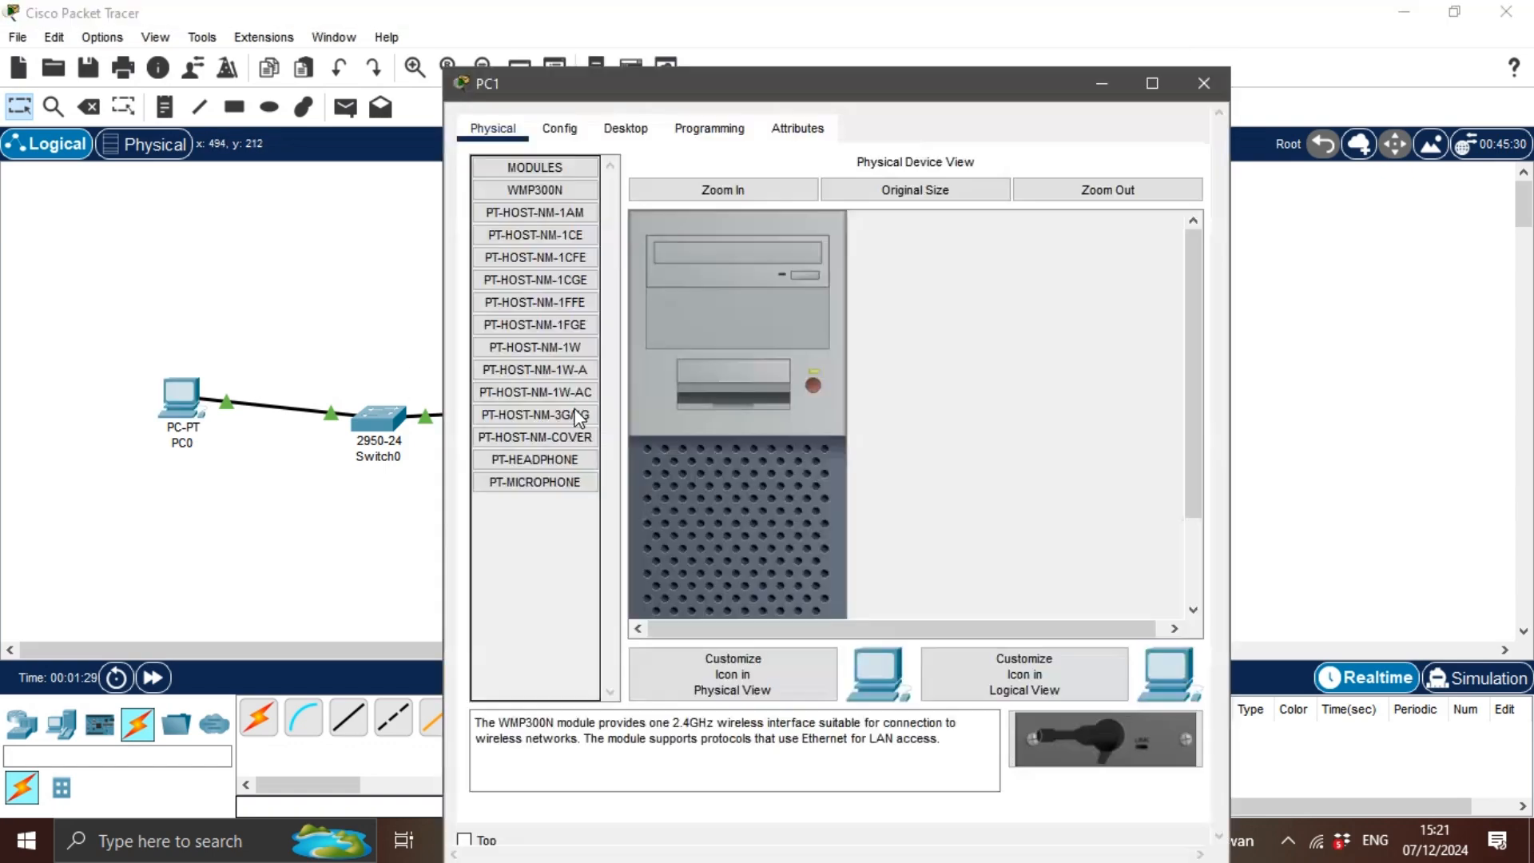
left_click(611, 83)
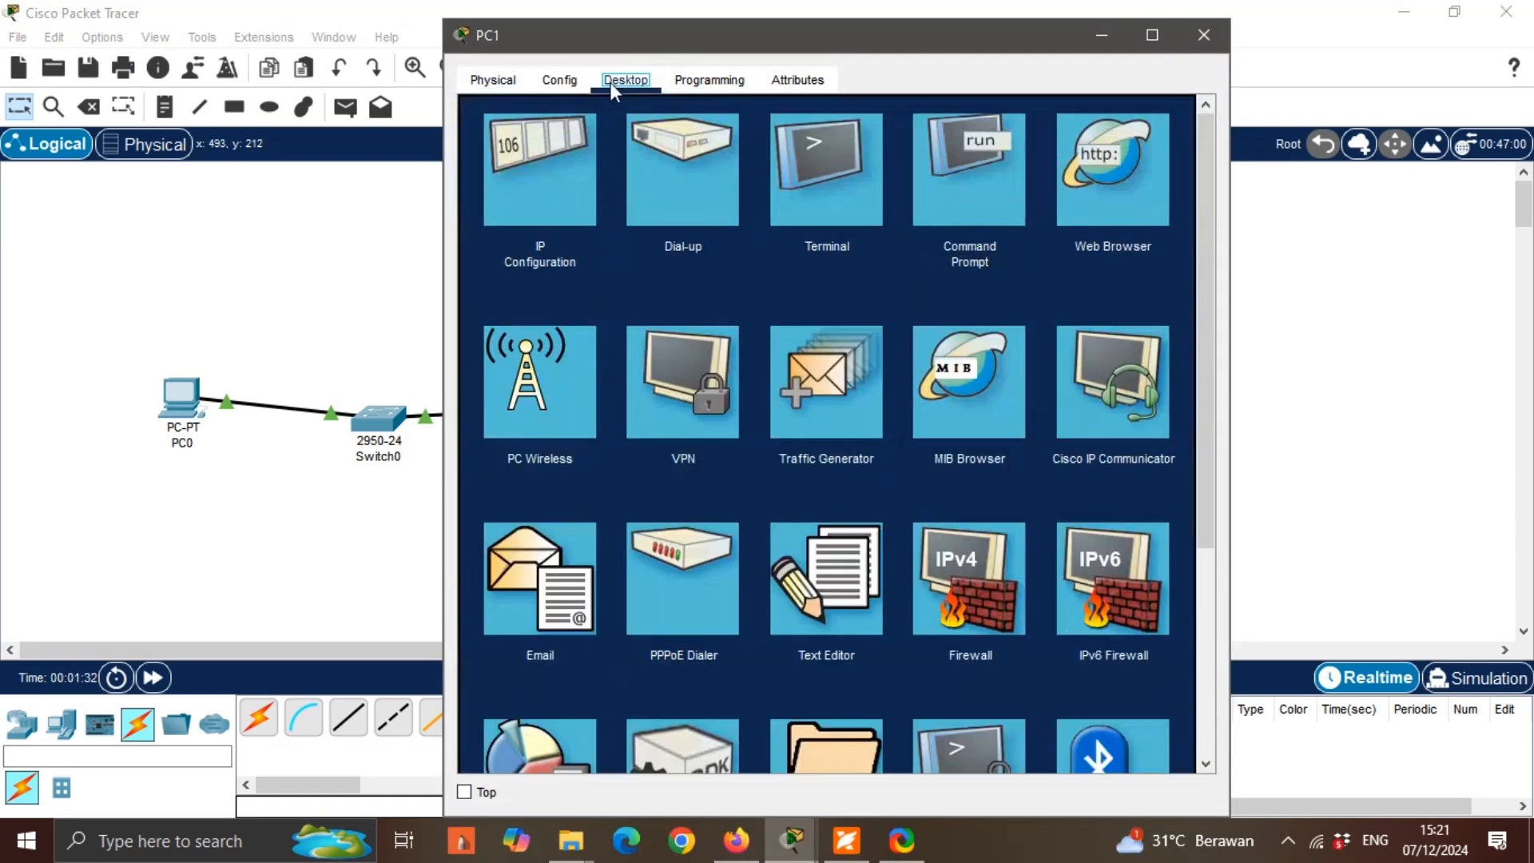
left_click(561, 150)
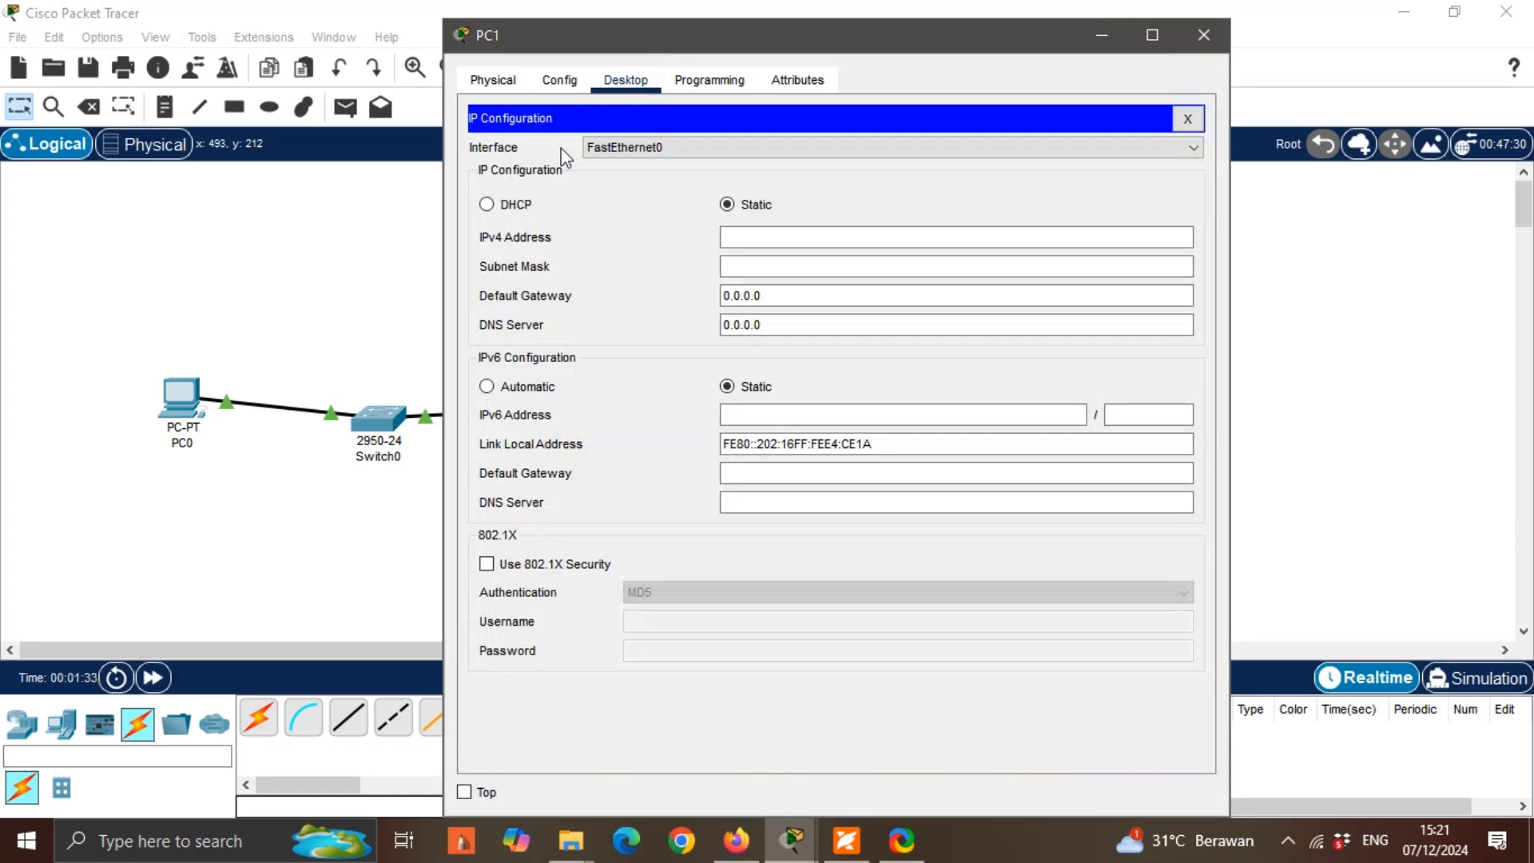
left_click(806, 234)
type("192.168.1")
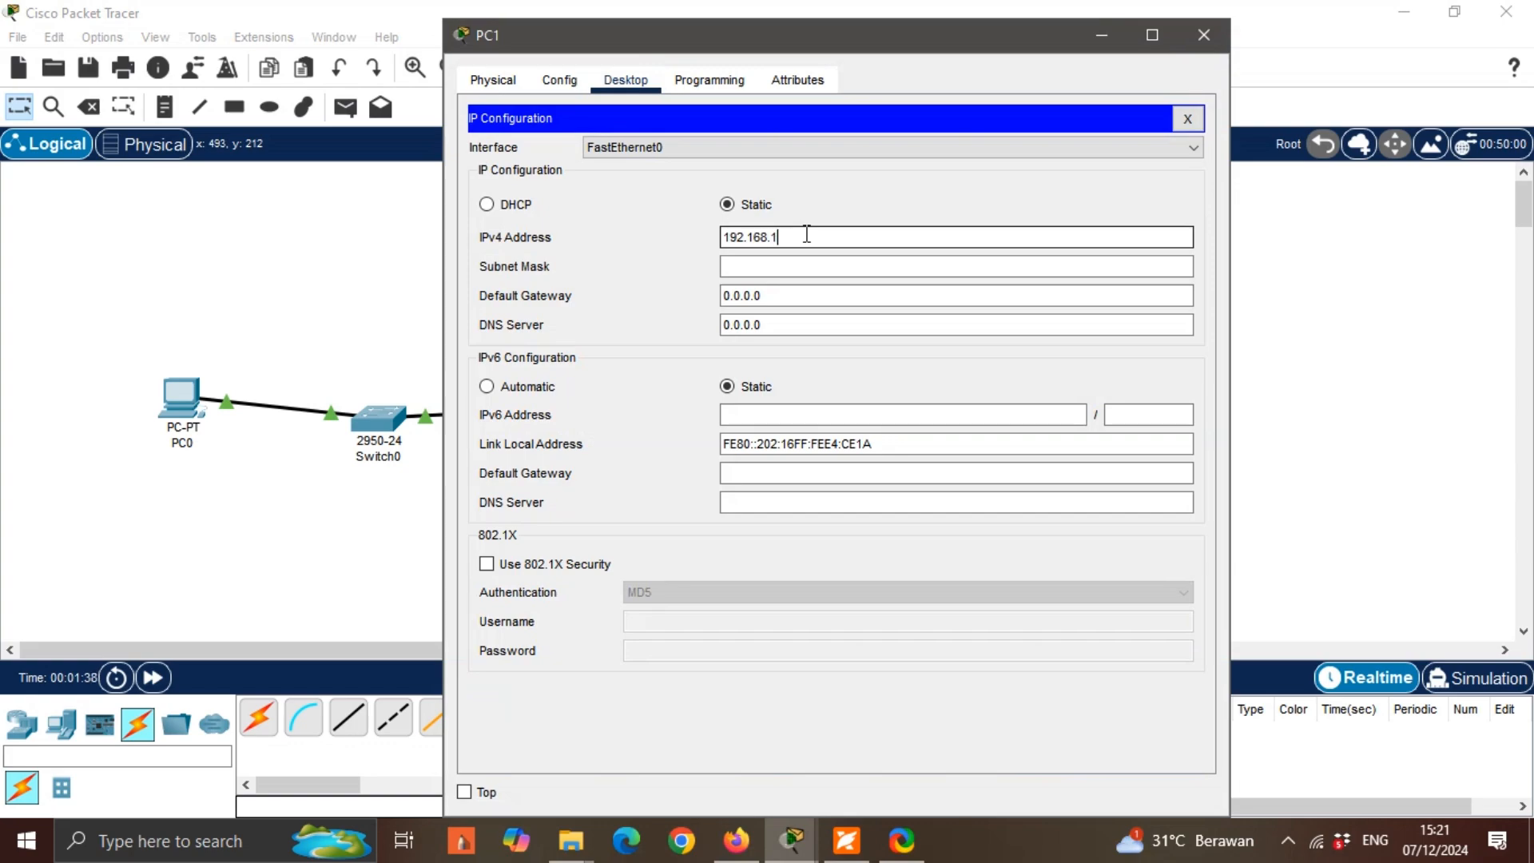
type(".3")
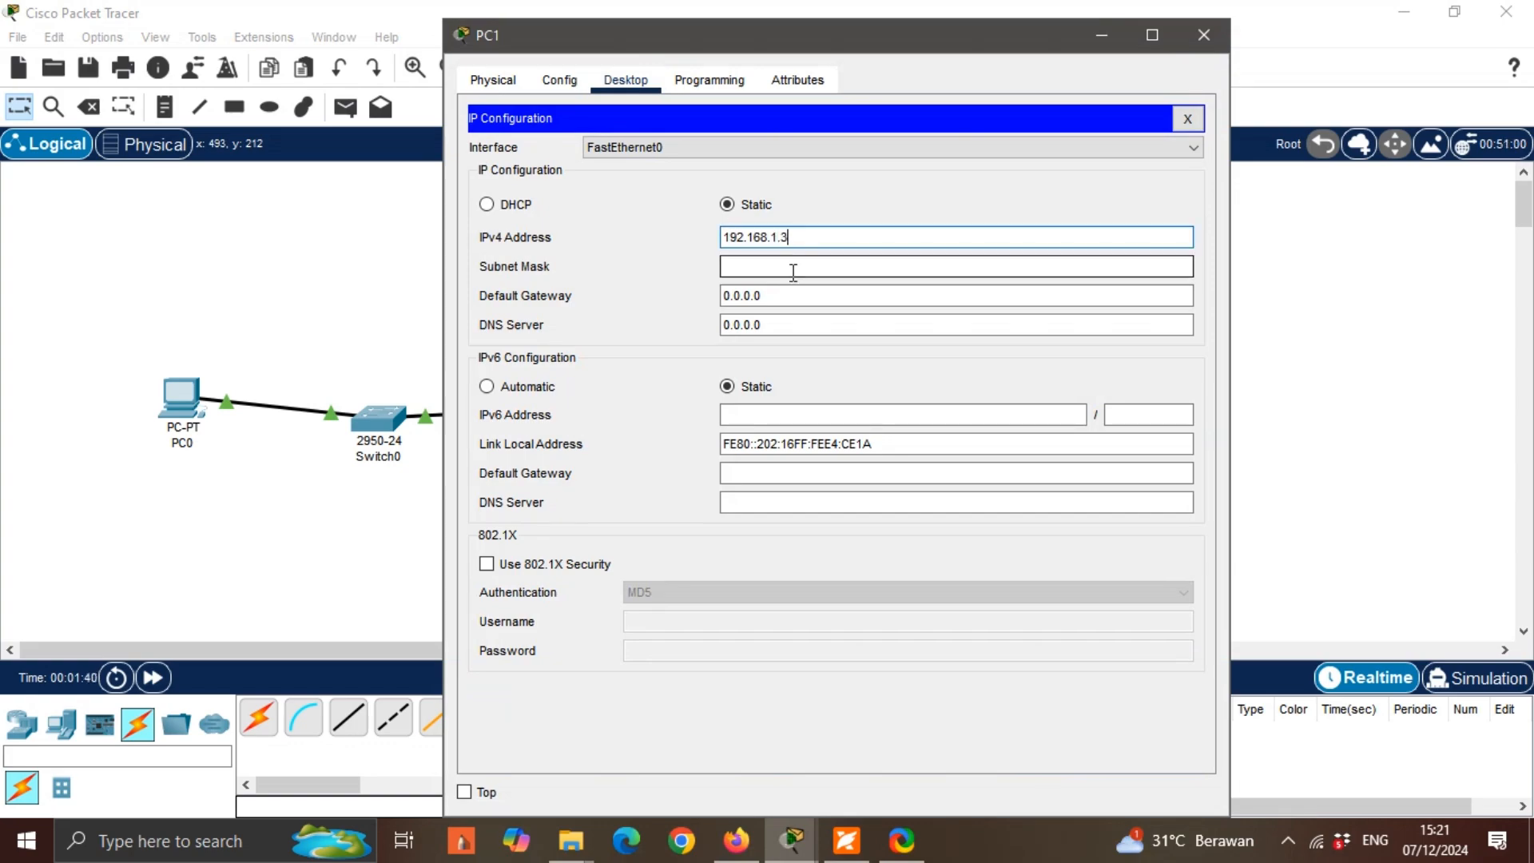
left_click(790, 266)
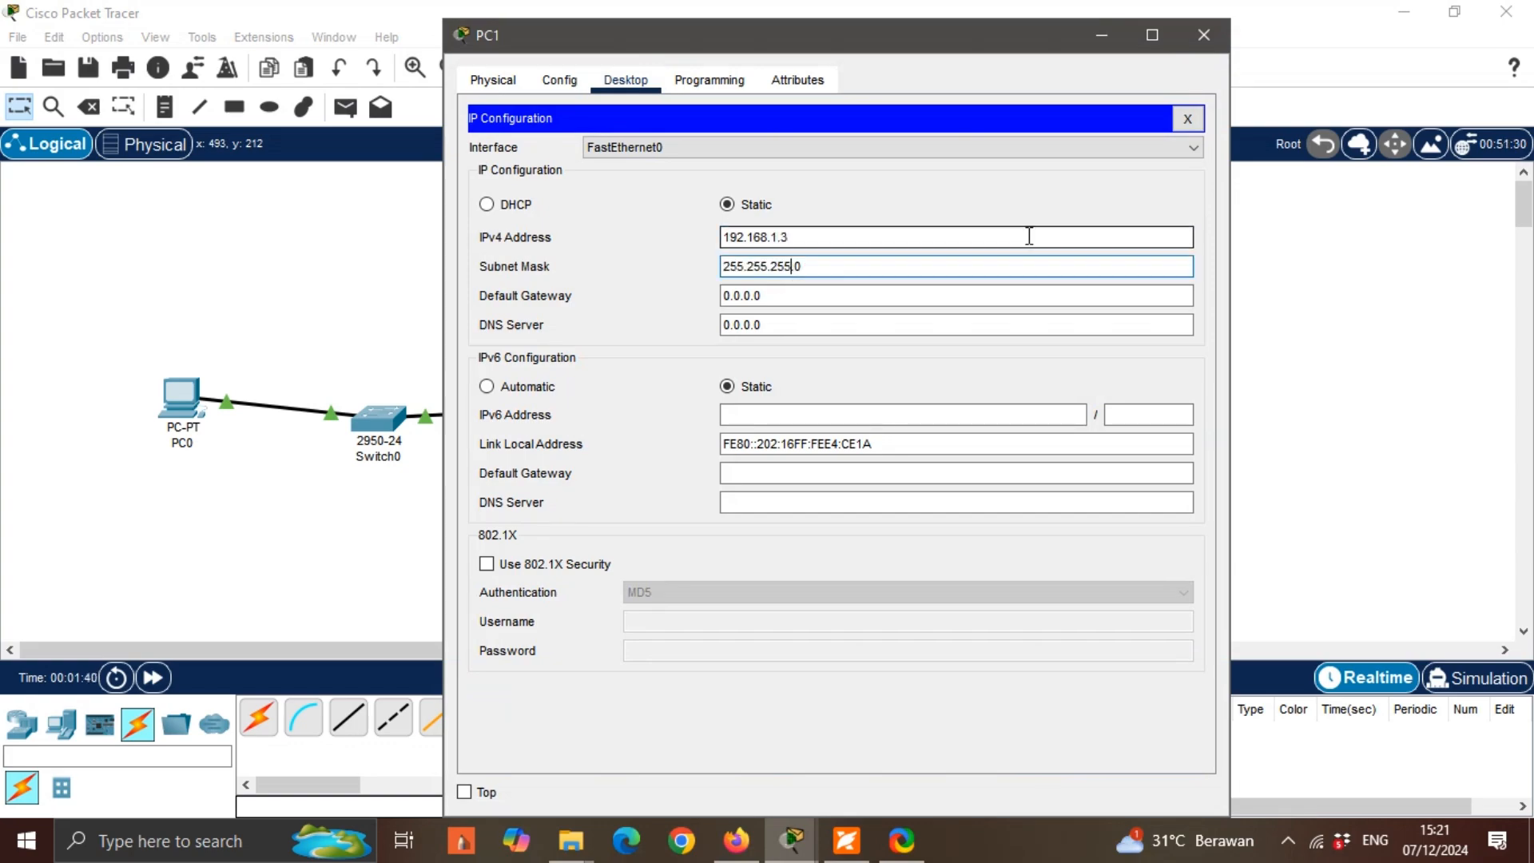
left_click(1204, 36)
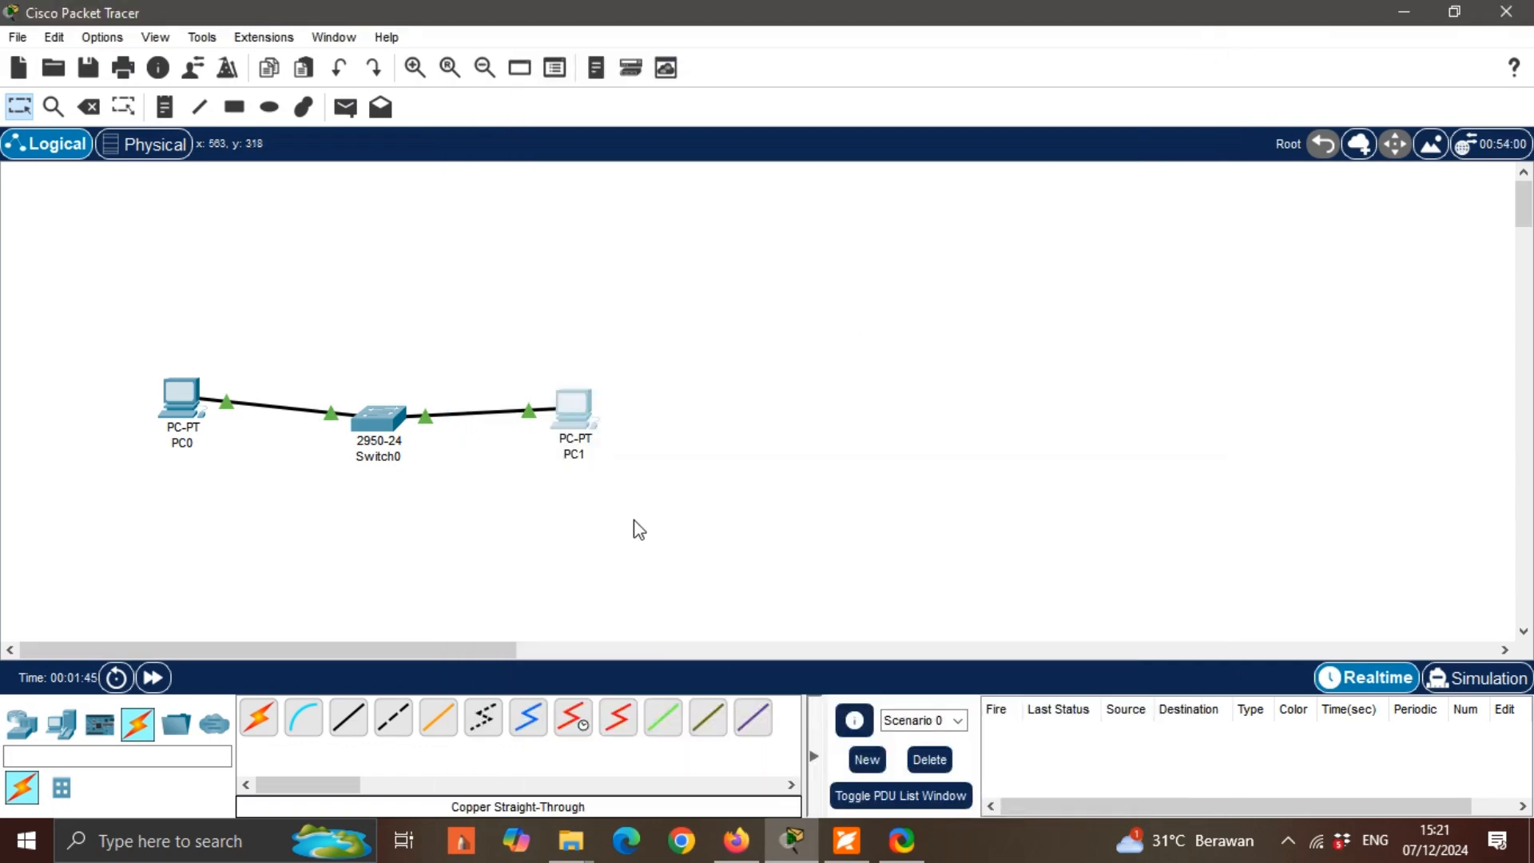
- Ping 192.168.1.3 from PC0's Command Prompt, check the replies and packet statistics, and close PC0's window
left_click(186, 405)
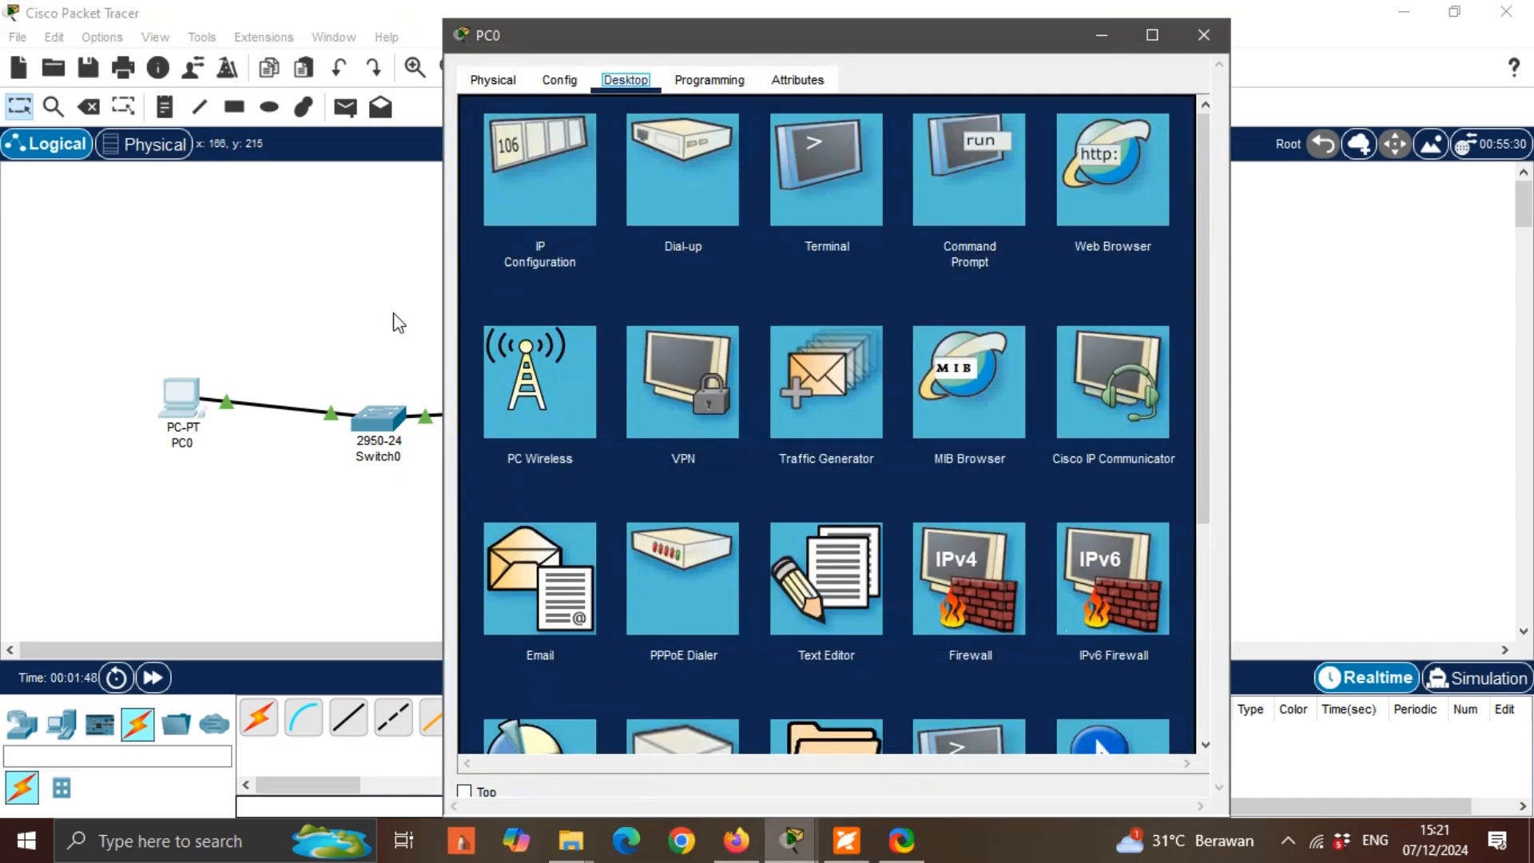
left_click(942, 220)
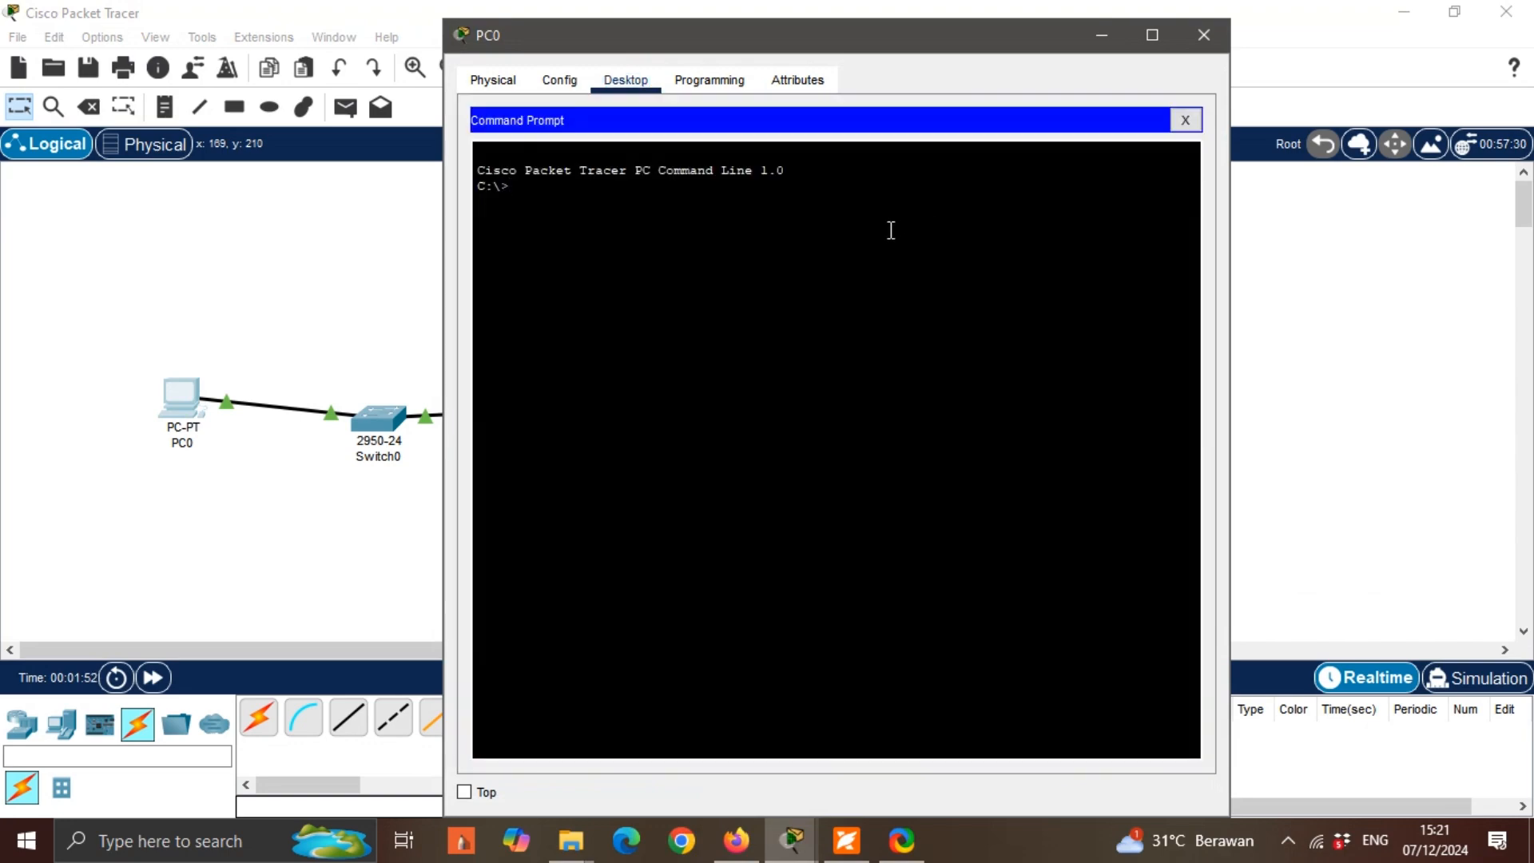
type("ping 192.168.1.3")
key("Return")
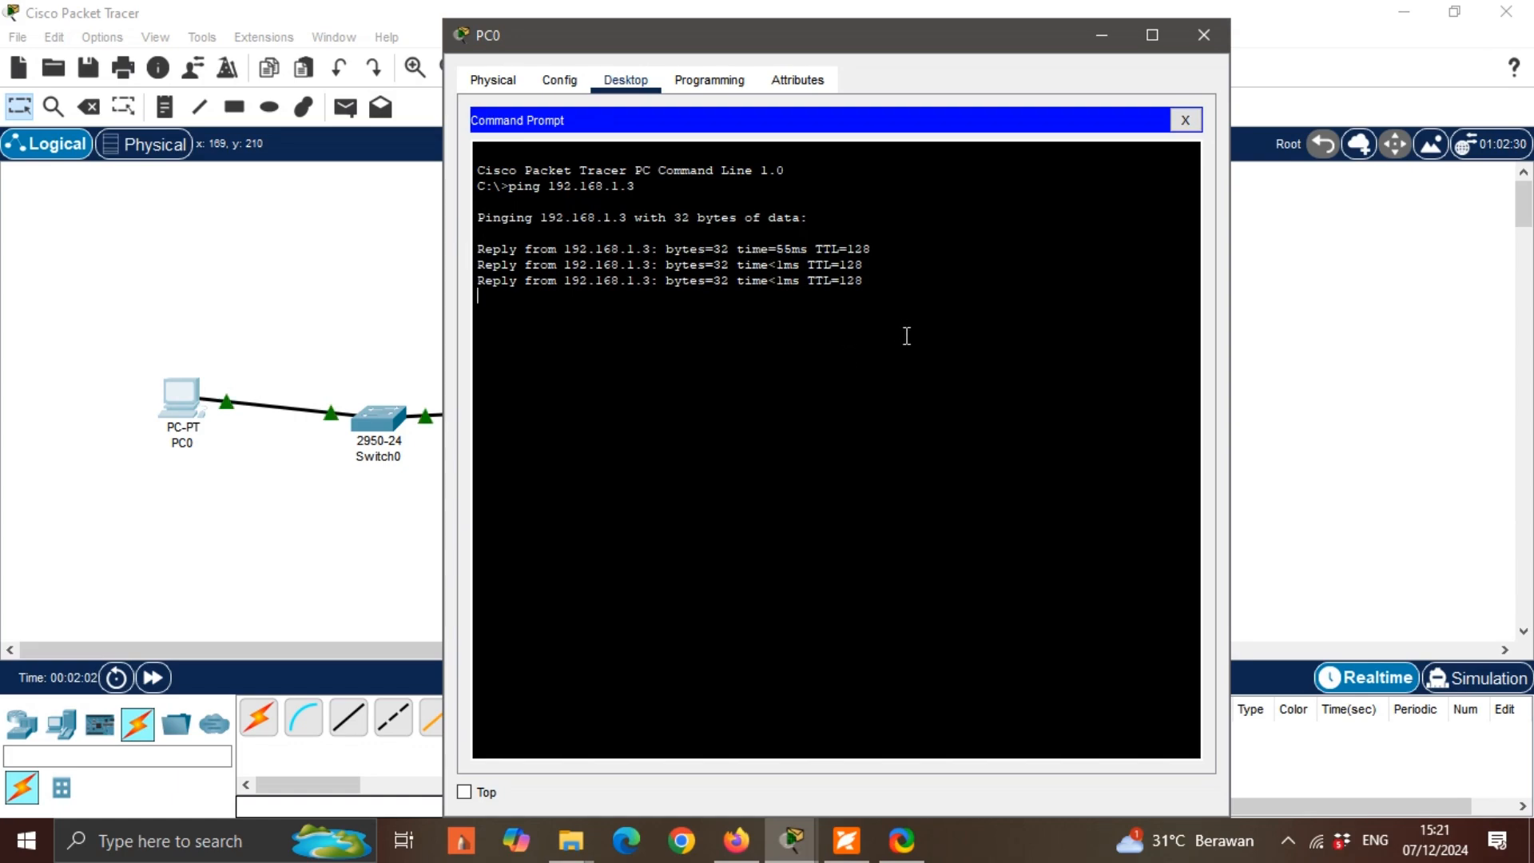
left_click_drag(881, 304, 479, 249)
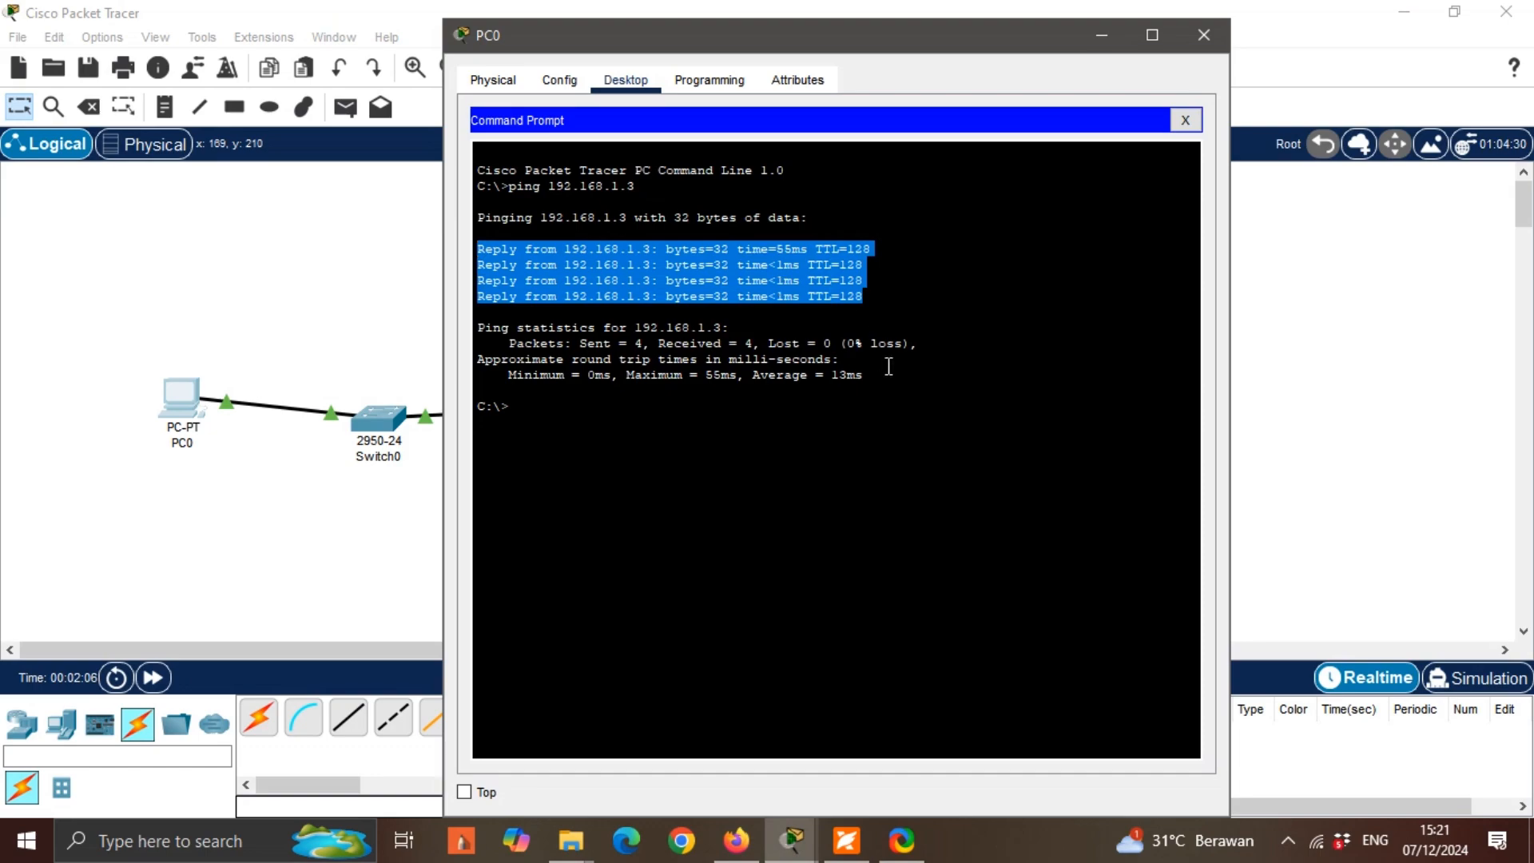
left_click_drag(911, 344, 579, 346)
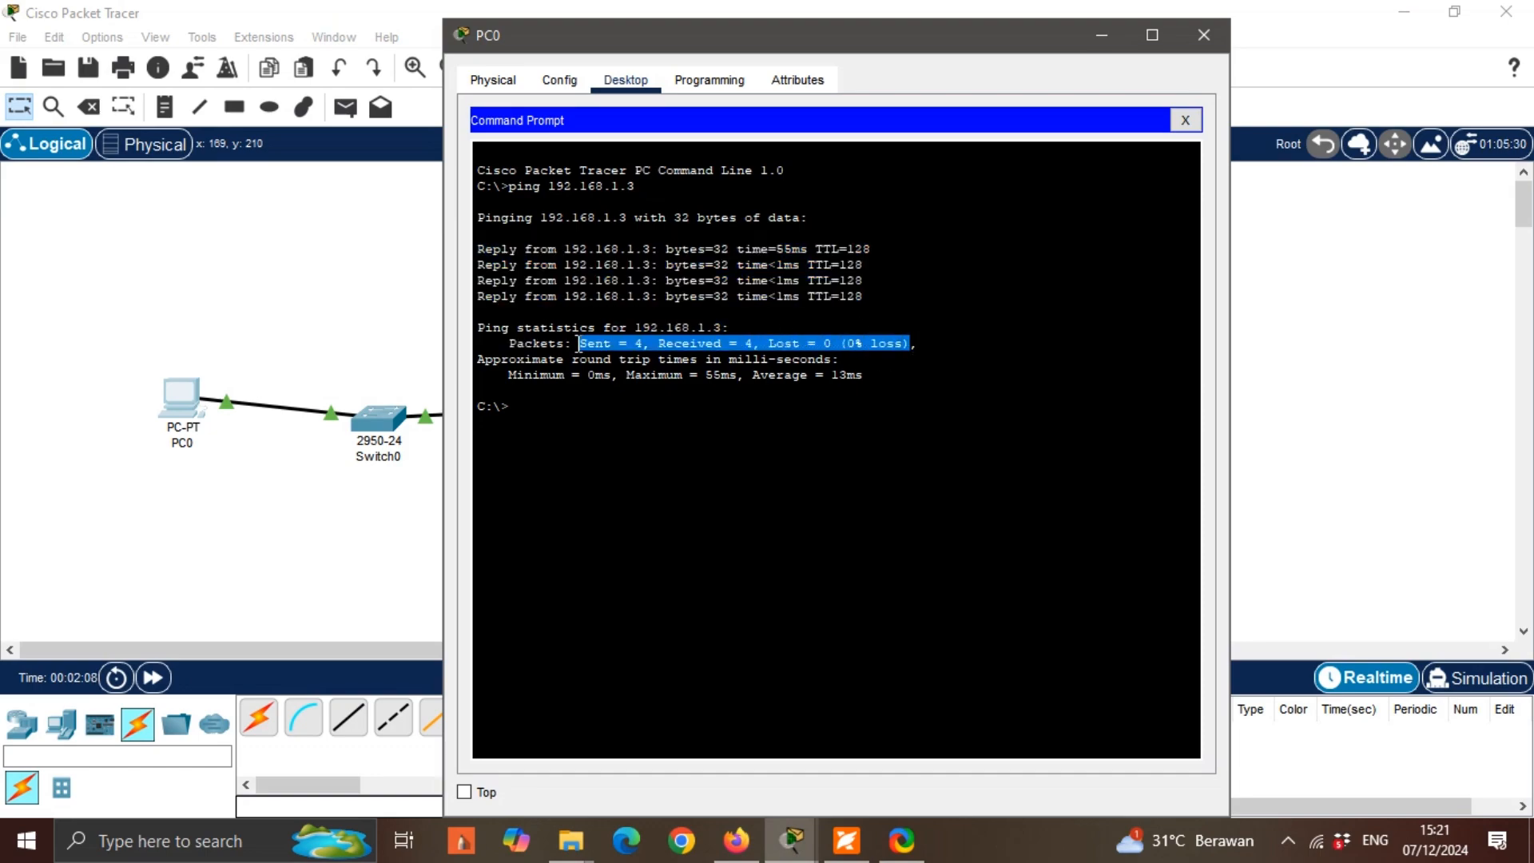
left_click(995, 412)
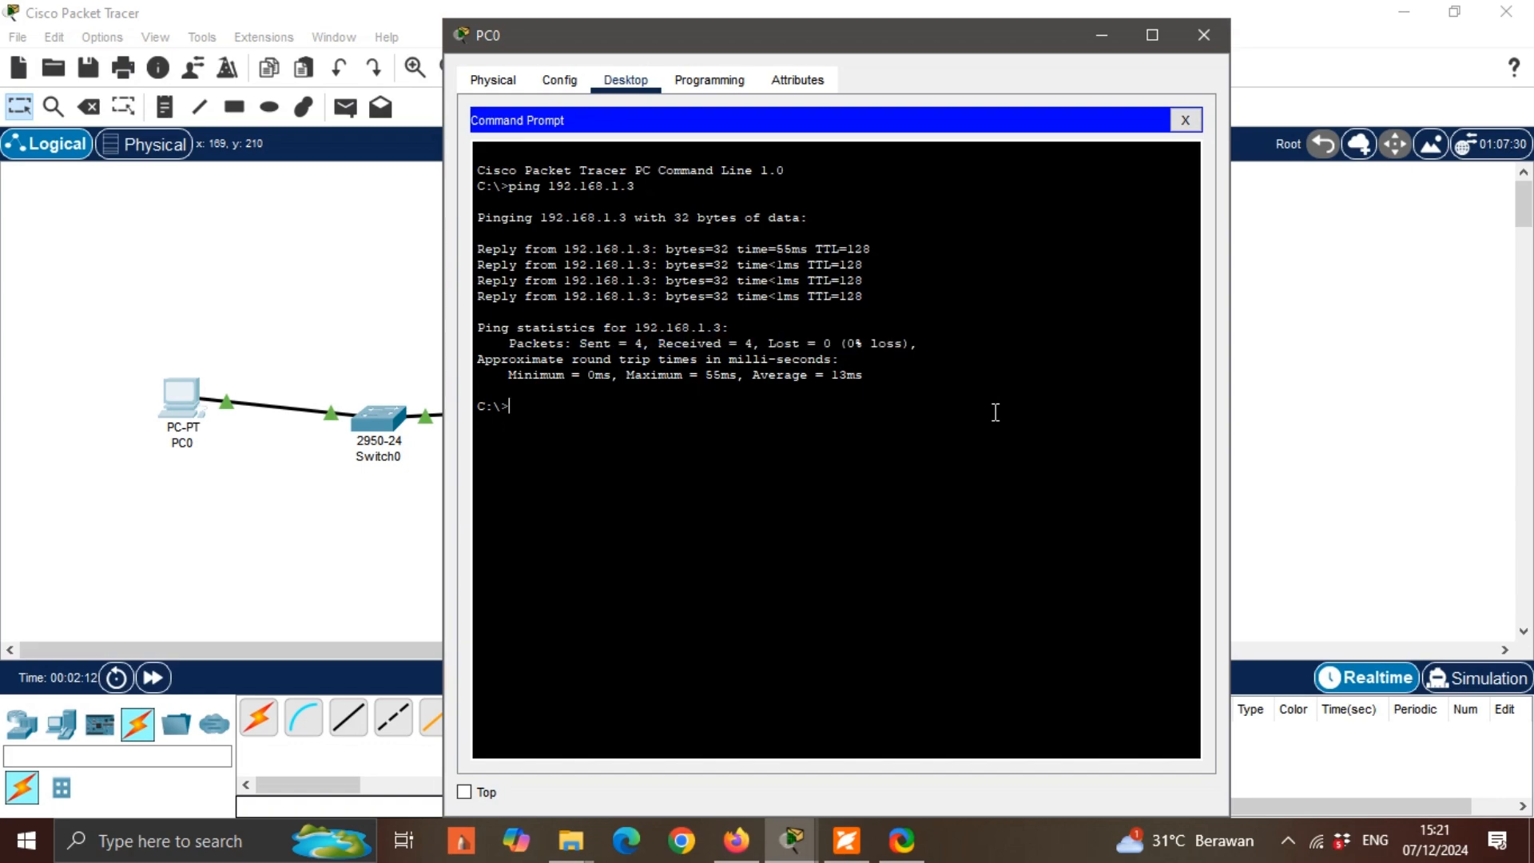
left_click(1203, 34)
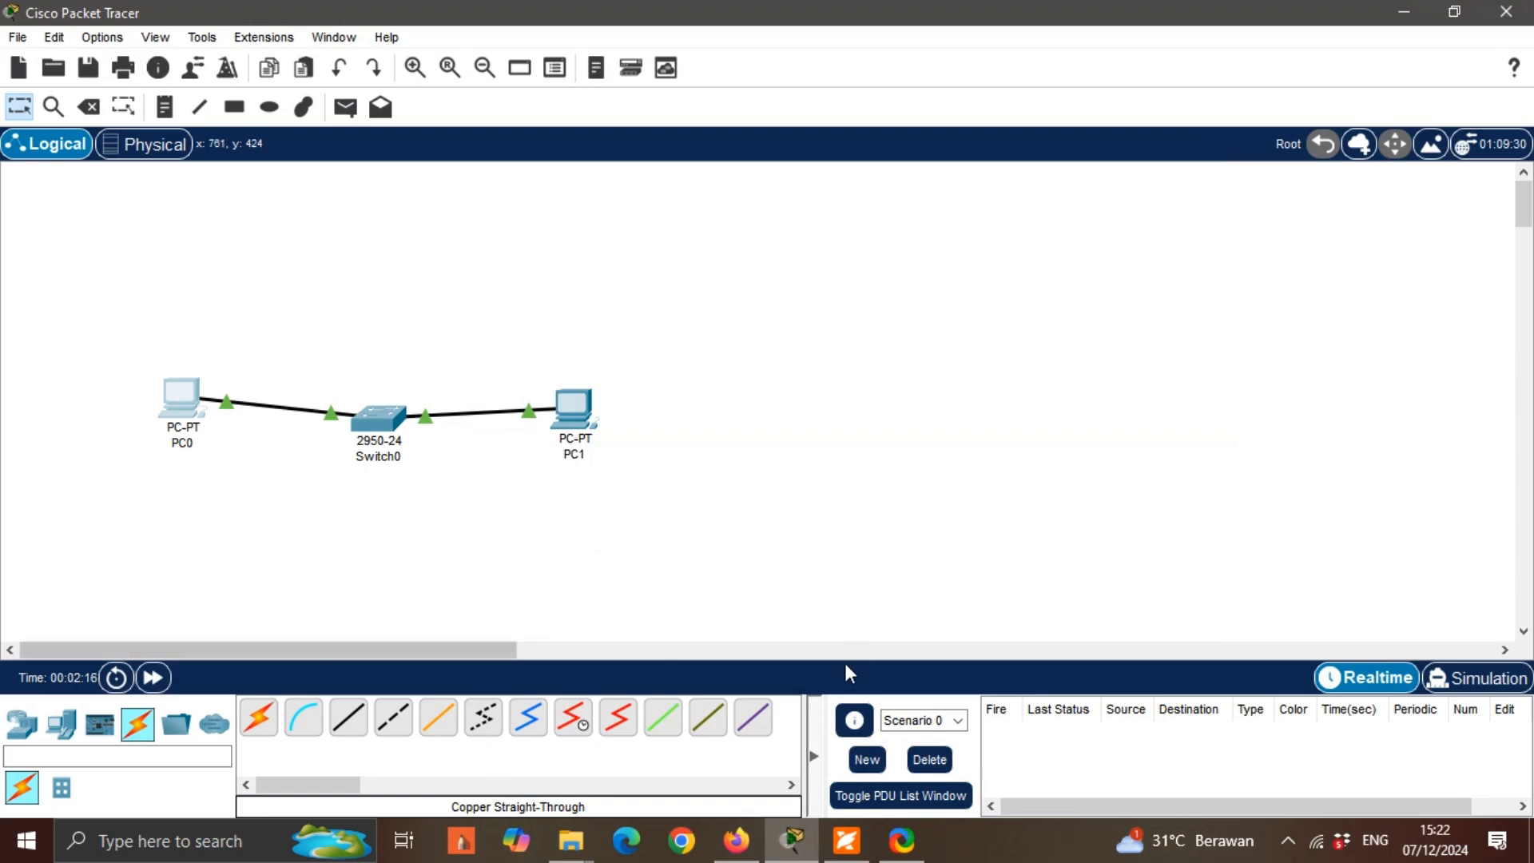
- Start a new empty network and place two PCs side by side in the workspace
left_click(861, 770)
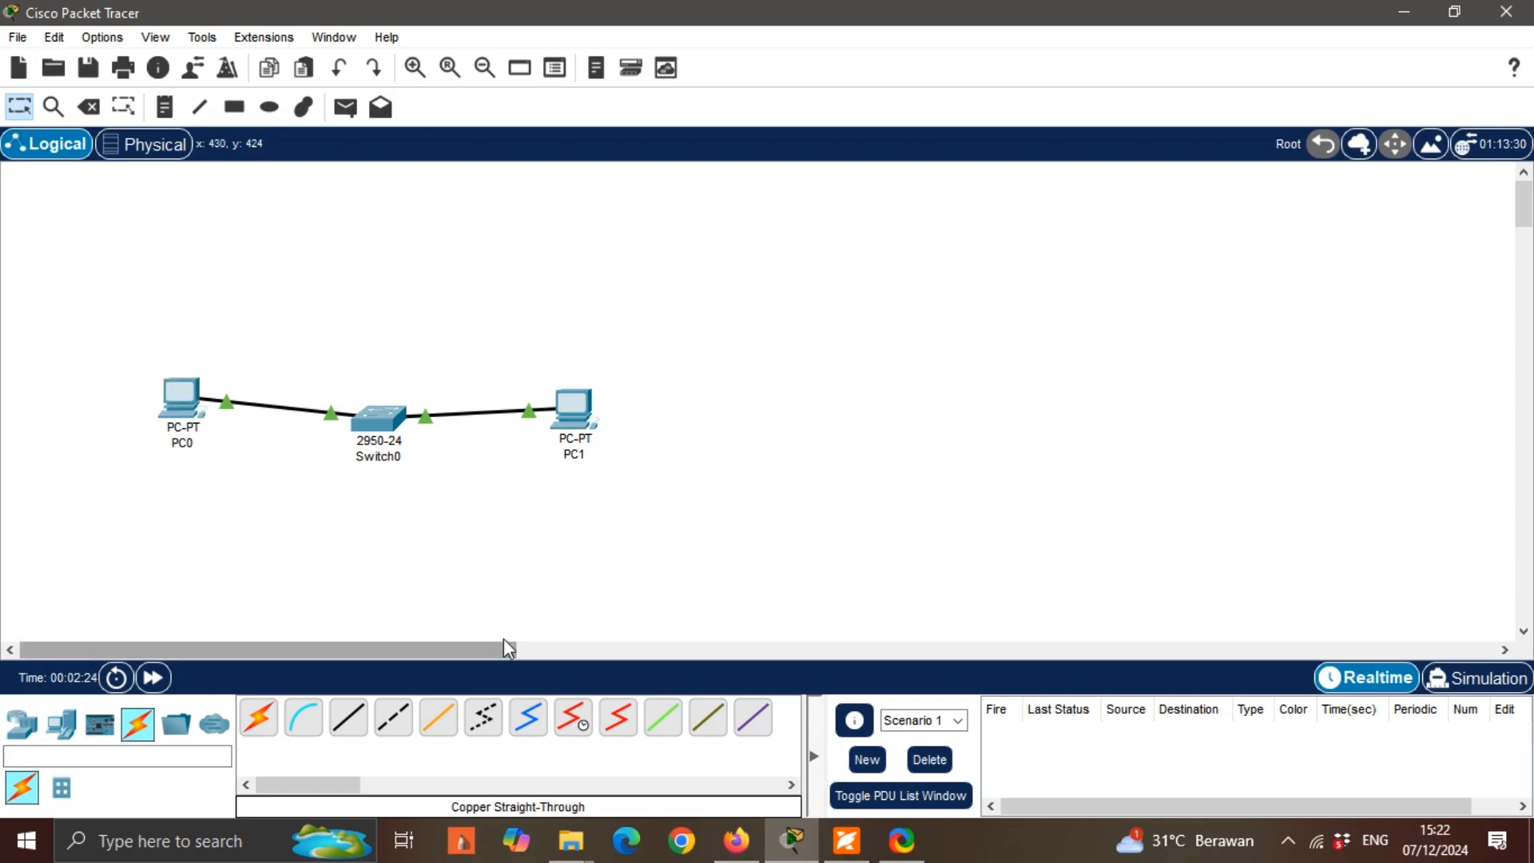
left_click(27, 71)
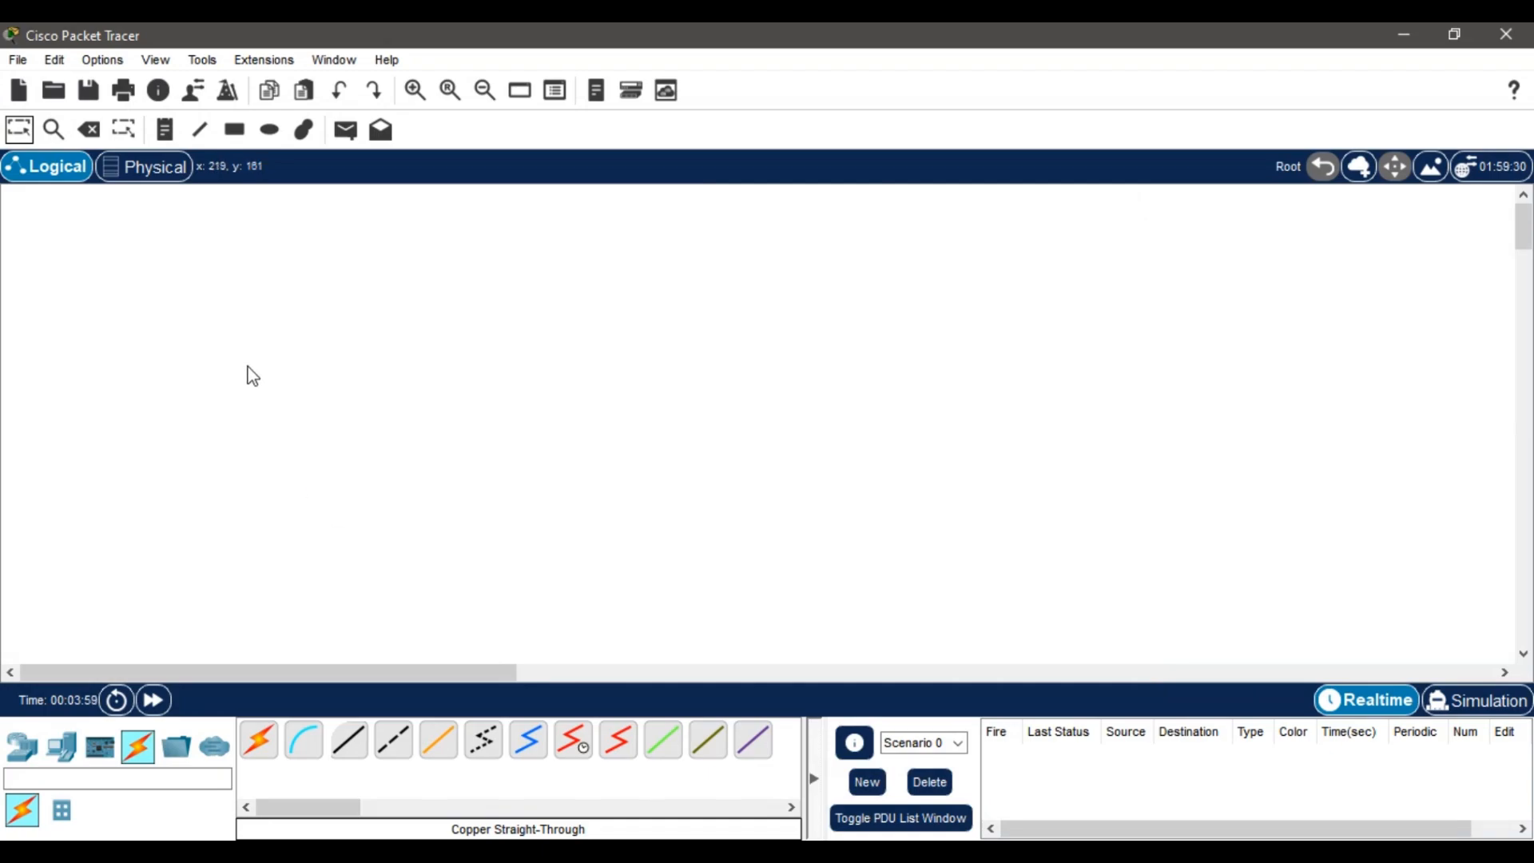
left_click(24, 748)
left_click(62, 747)
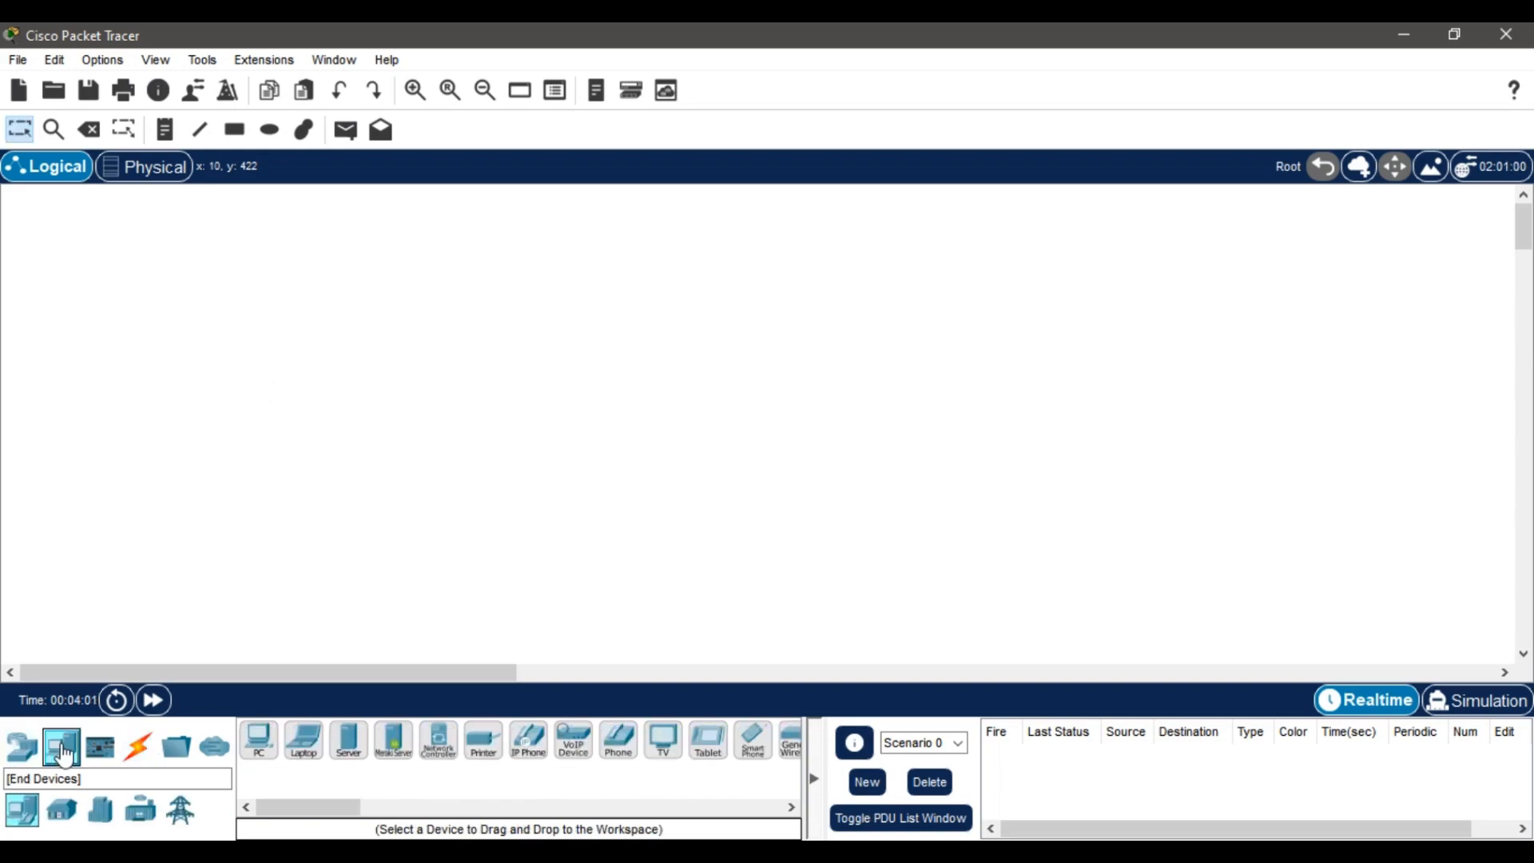
left_click(259, 757)
left_click(185, 403)
left_click(268, 738)
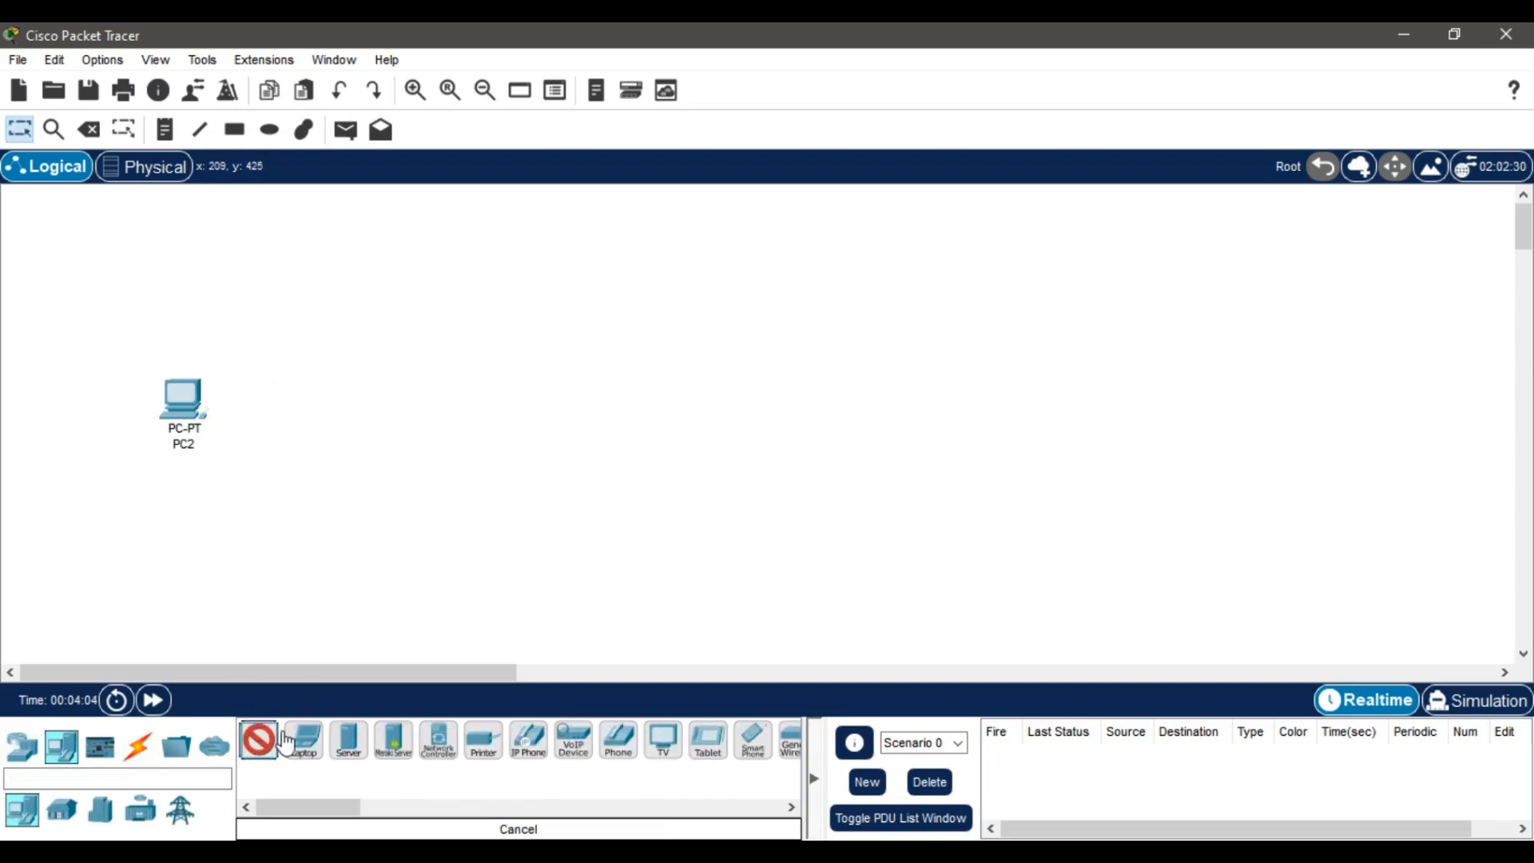
left_click(571, 430)
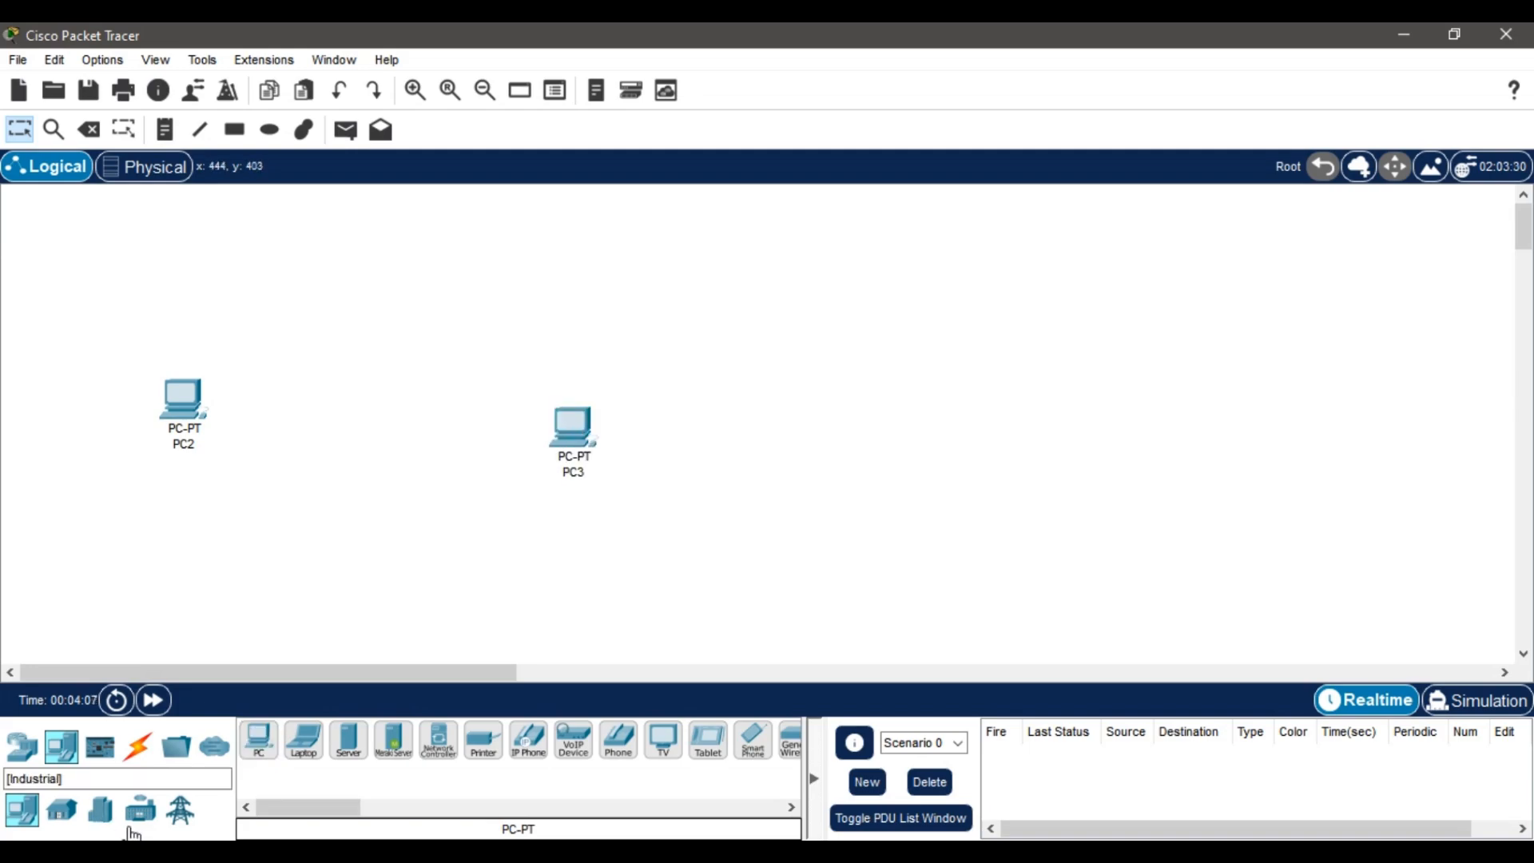
- Place a generic AP-PT wireless access point between the two PCs
left_click(22, 746)
left_click(138, 811)
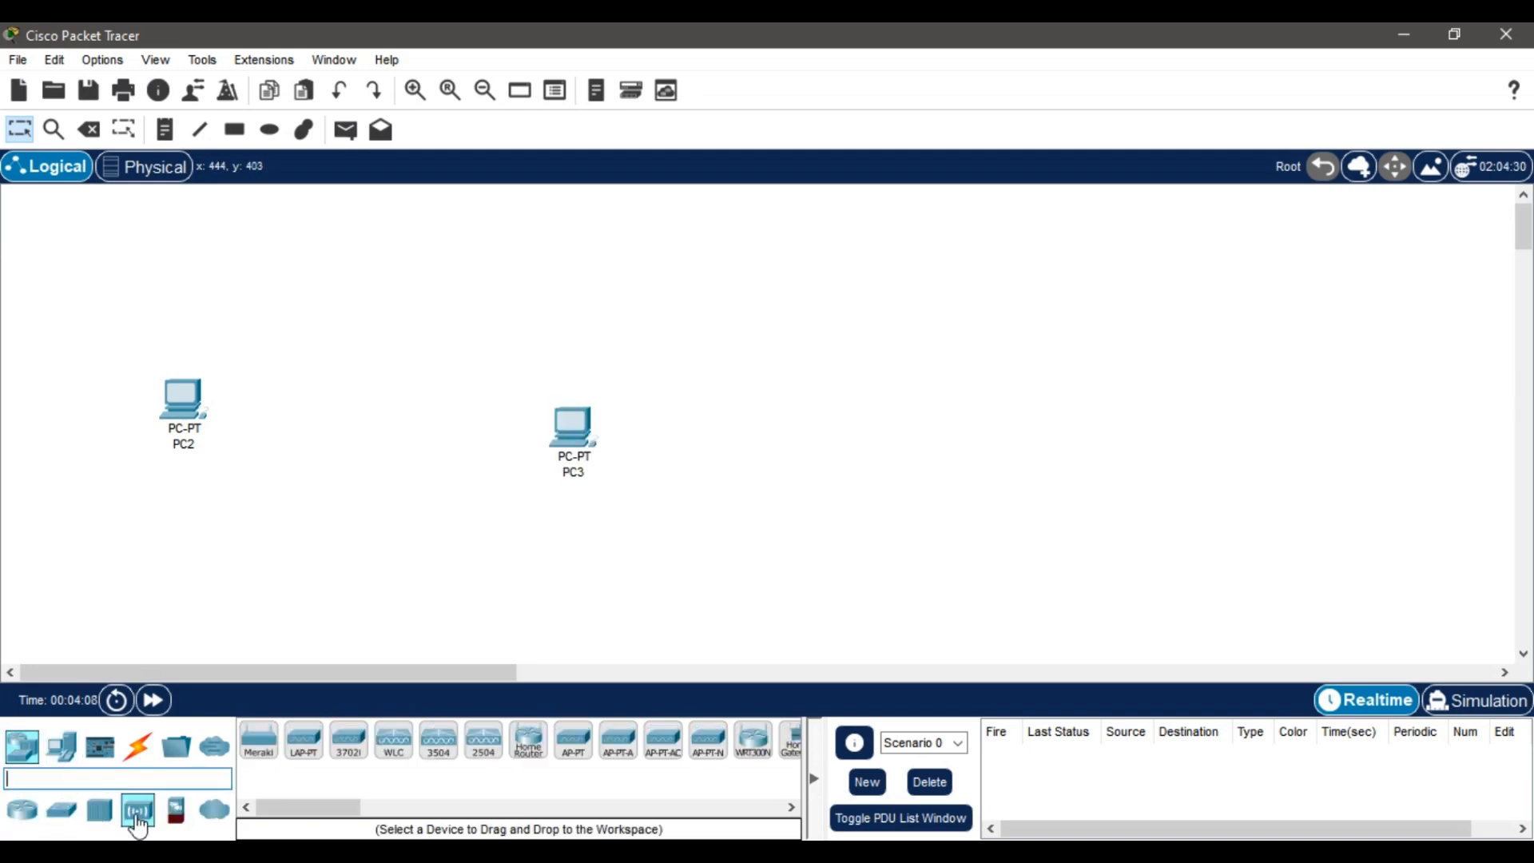
left_click(575, 751)
left_click(368, 431)
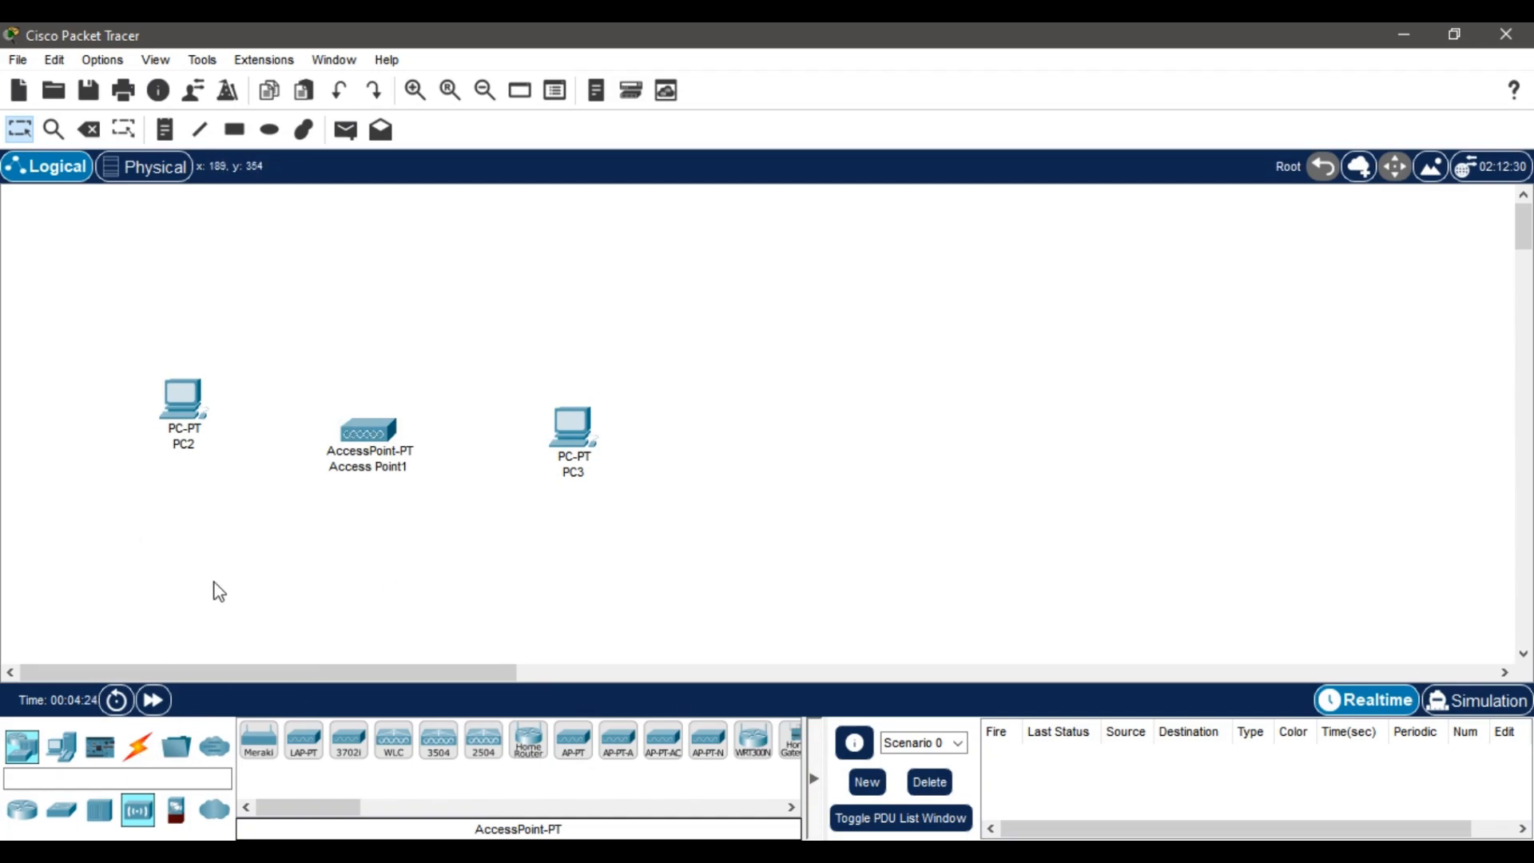
- With PC2 powered off, replace its Ethernet module with the WMP300N wireless module, power it back on and close its window
left_click(182, 396)
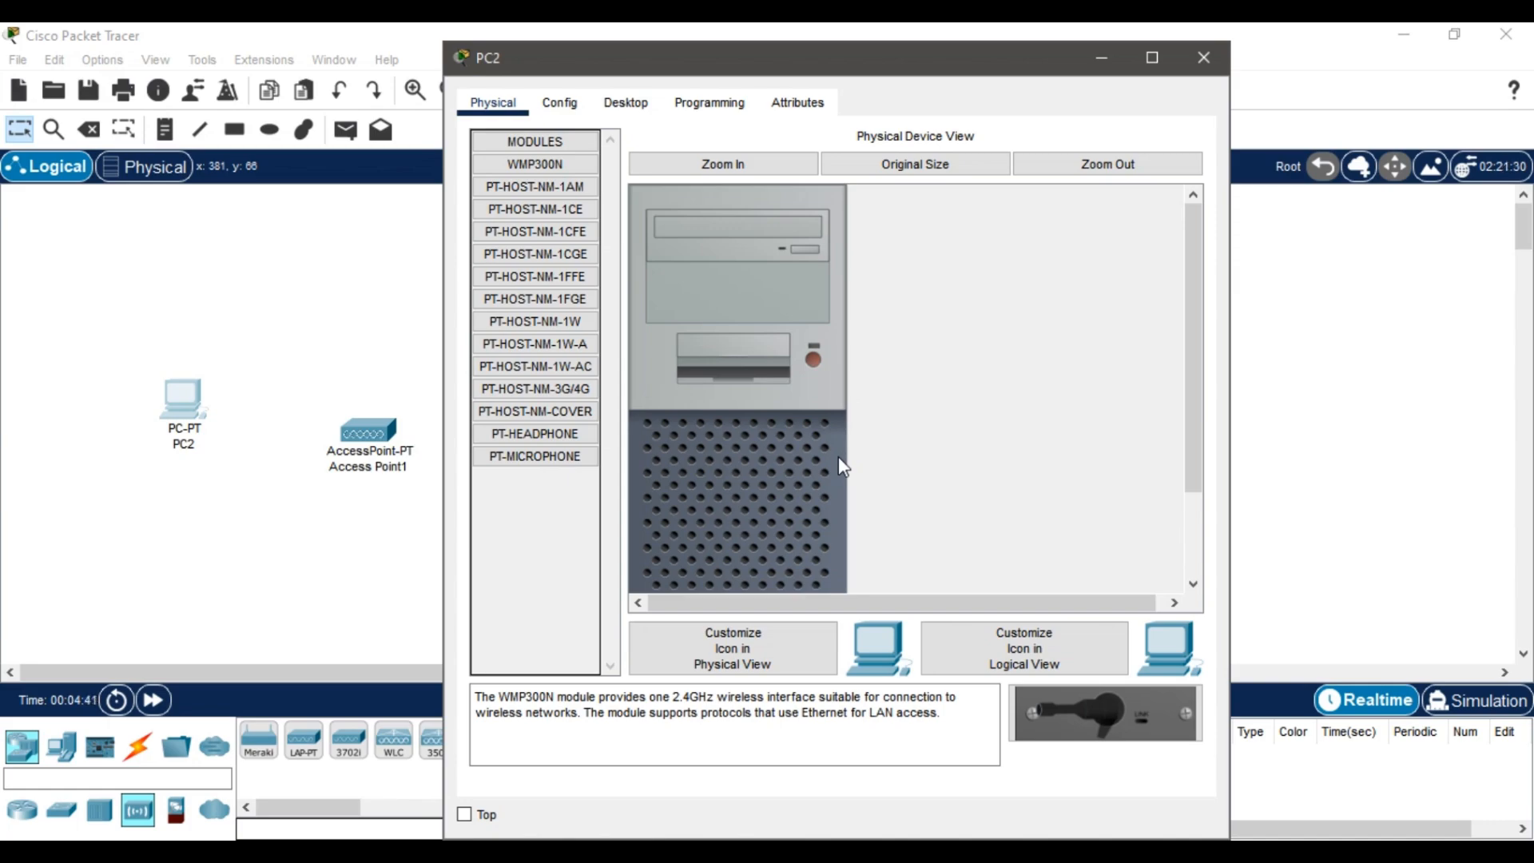
scroll(780, 438, "down", 3)
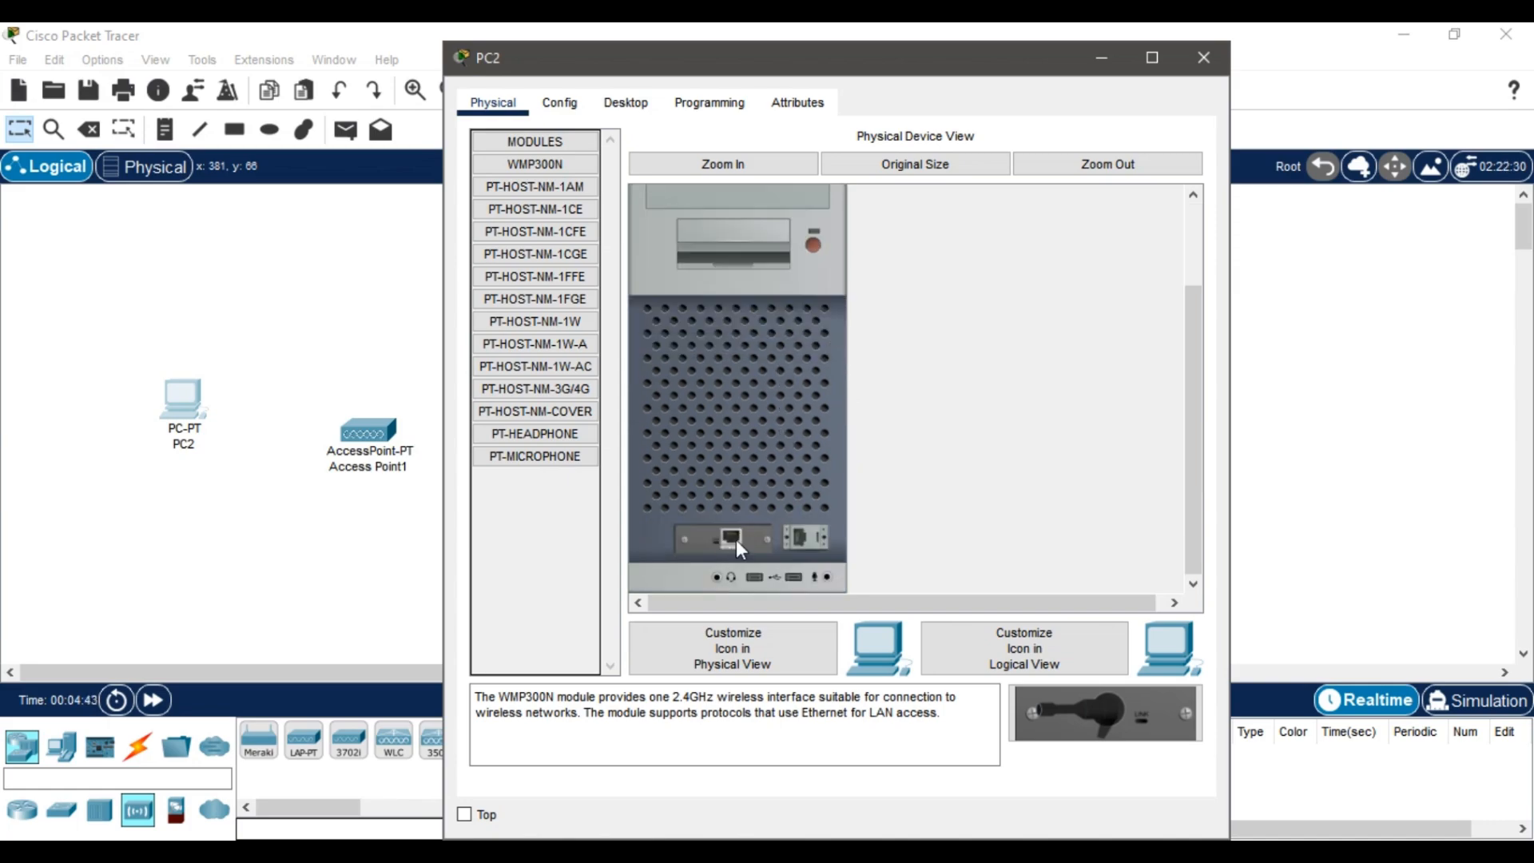
left_click_drag(736, 539, 685, 542)
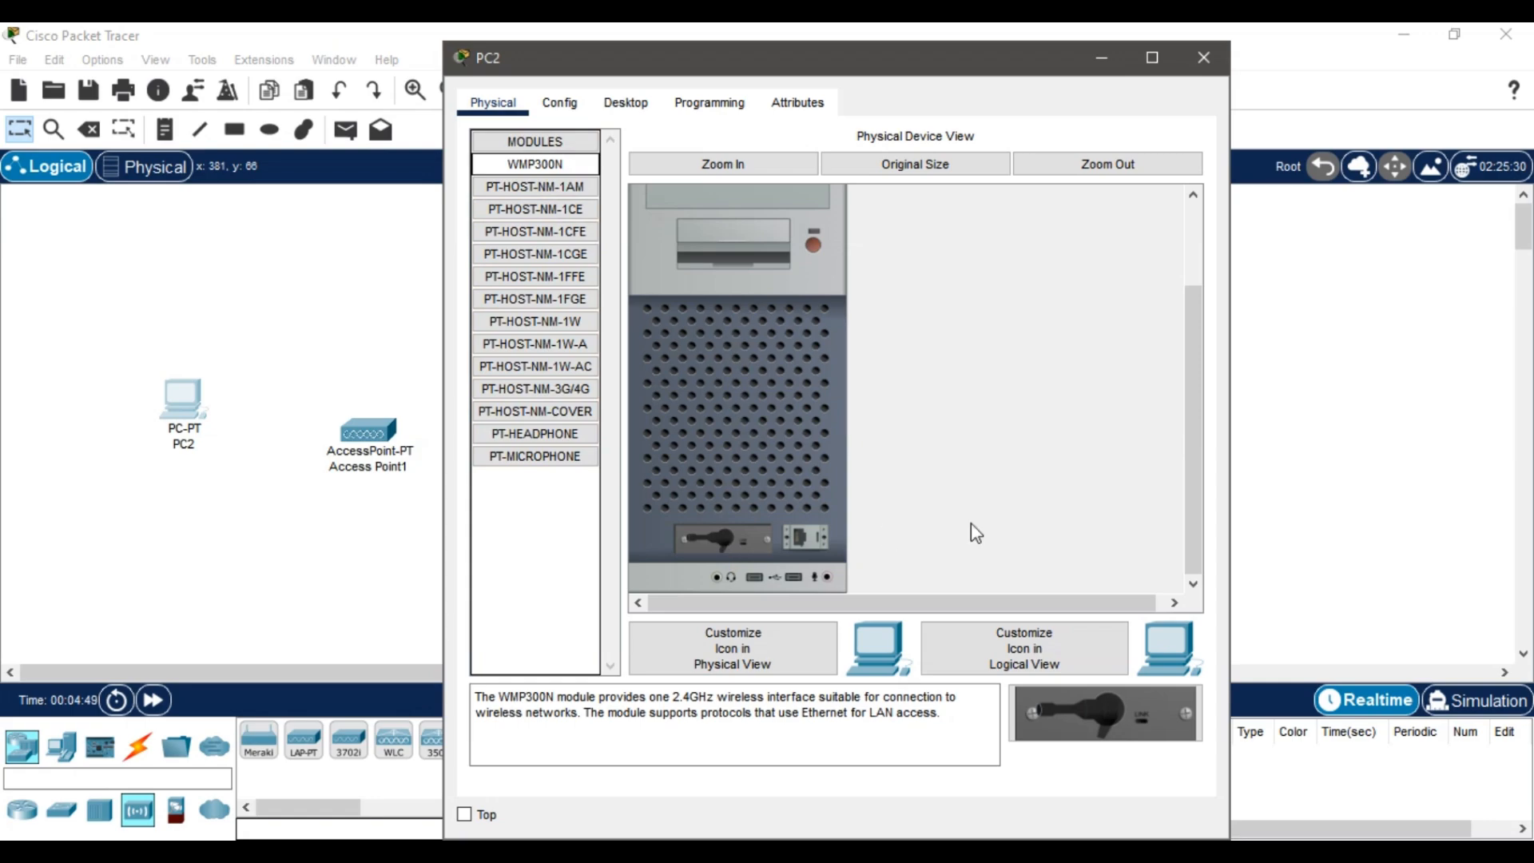
scroll(813, 470, "up", 3)
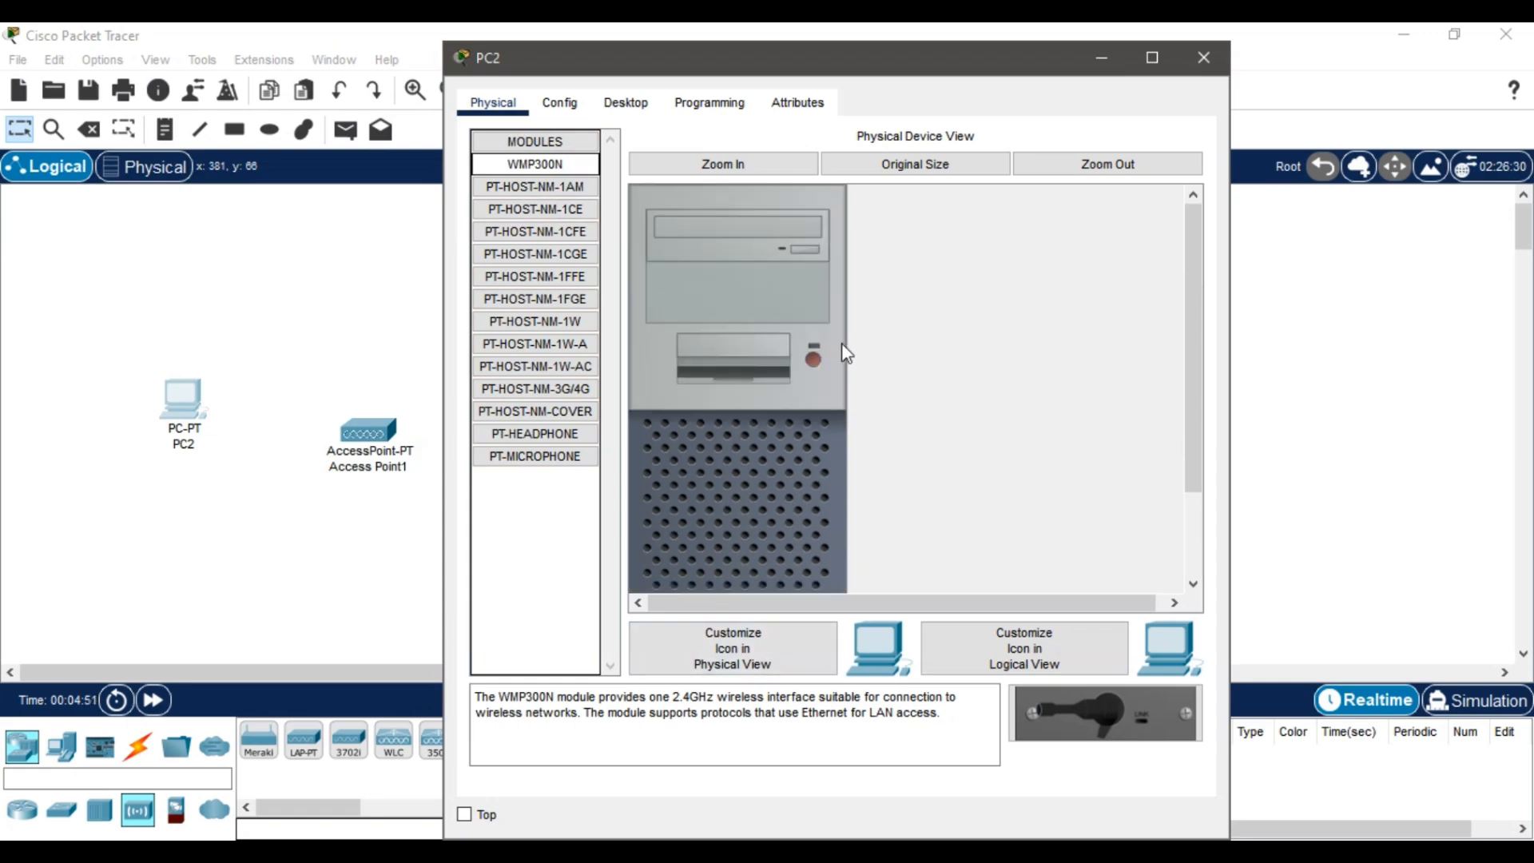
left_click(813, 344)
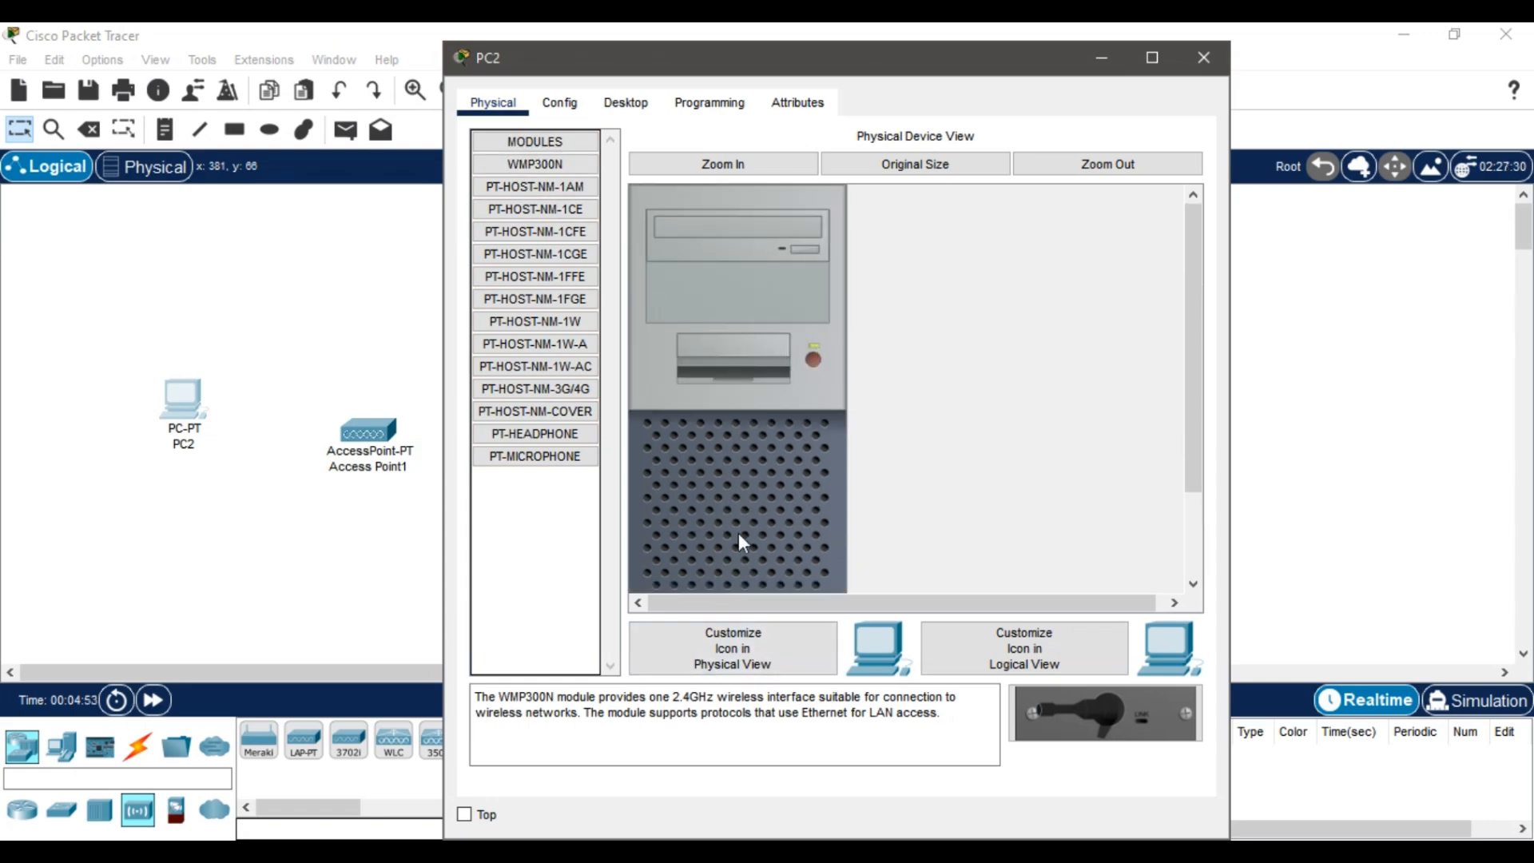
left_click(1199, 59)
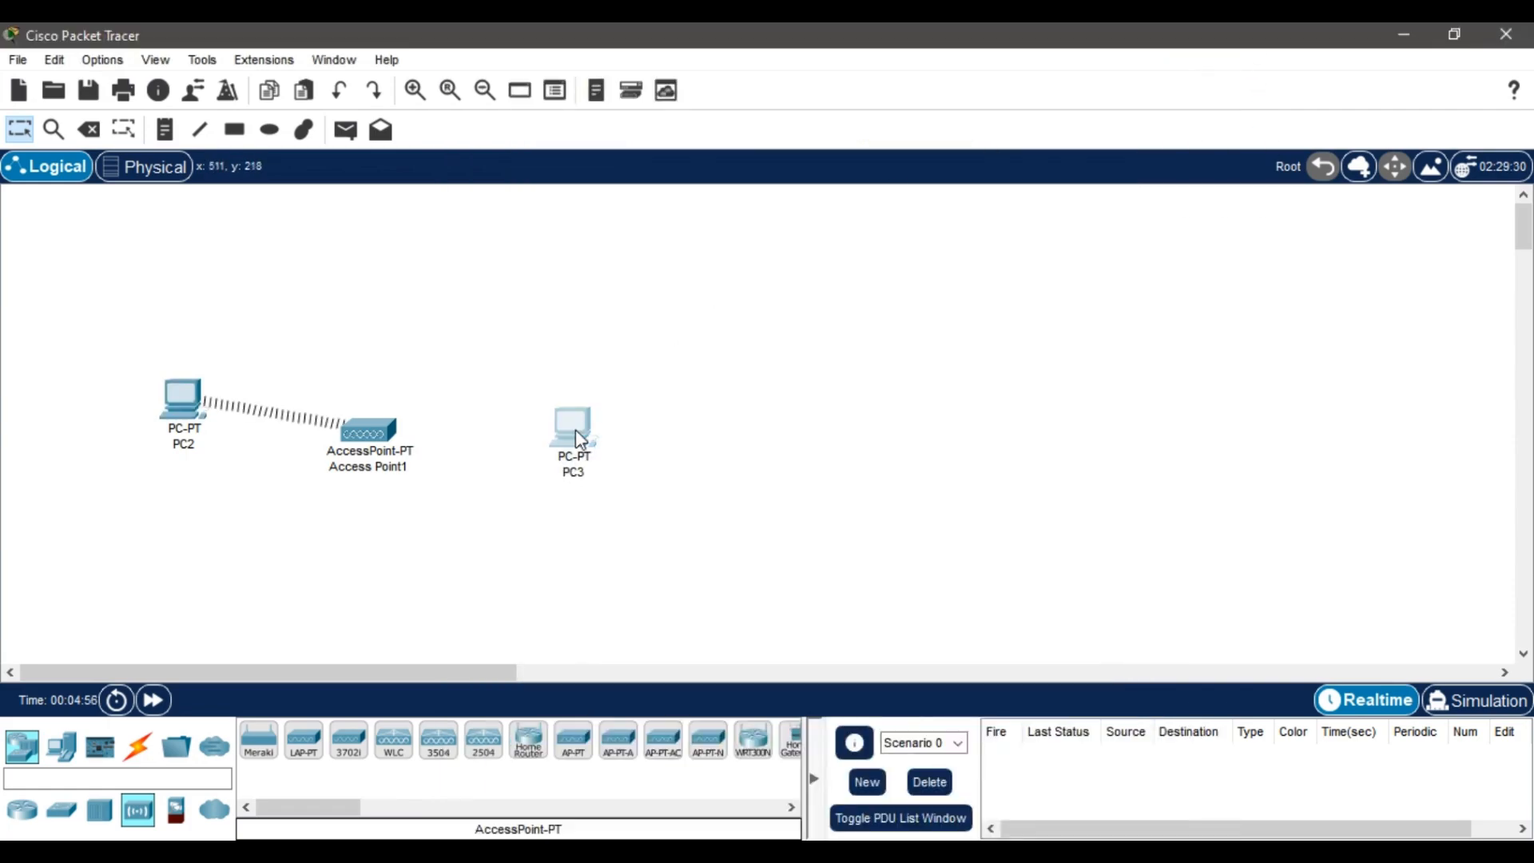
- Power off PC3, swap its Ethernet module for the WMP300N wireless module, switch it back on and close its window
left_click(541, 444)
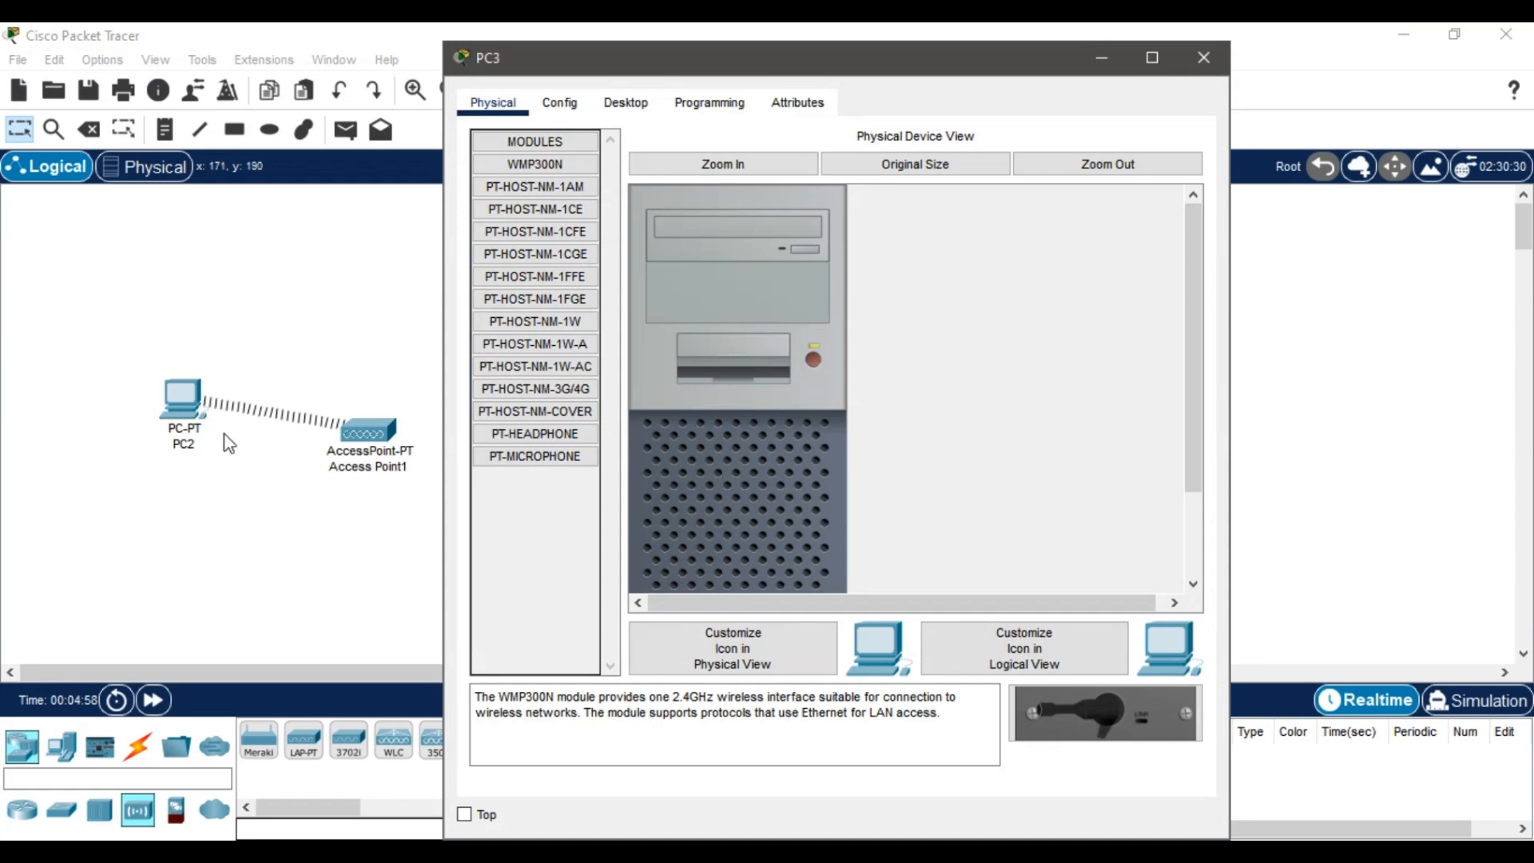
left_click(813, 353)
scroll(843, 368, "down", 3)
left_click_drag(751, 535, 702, 540)
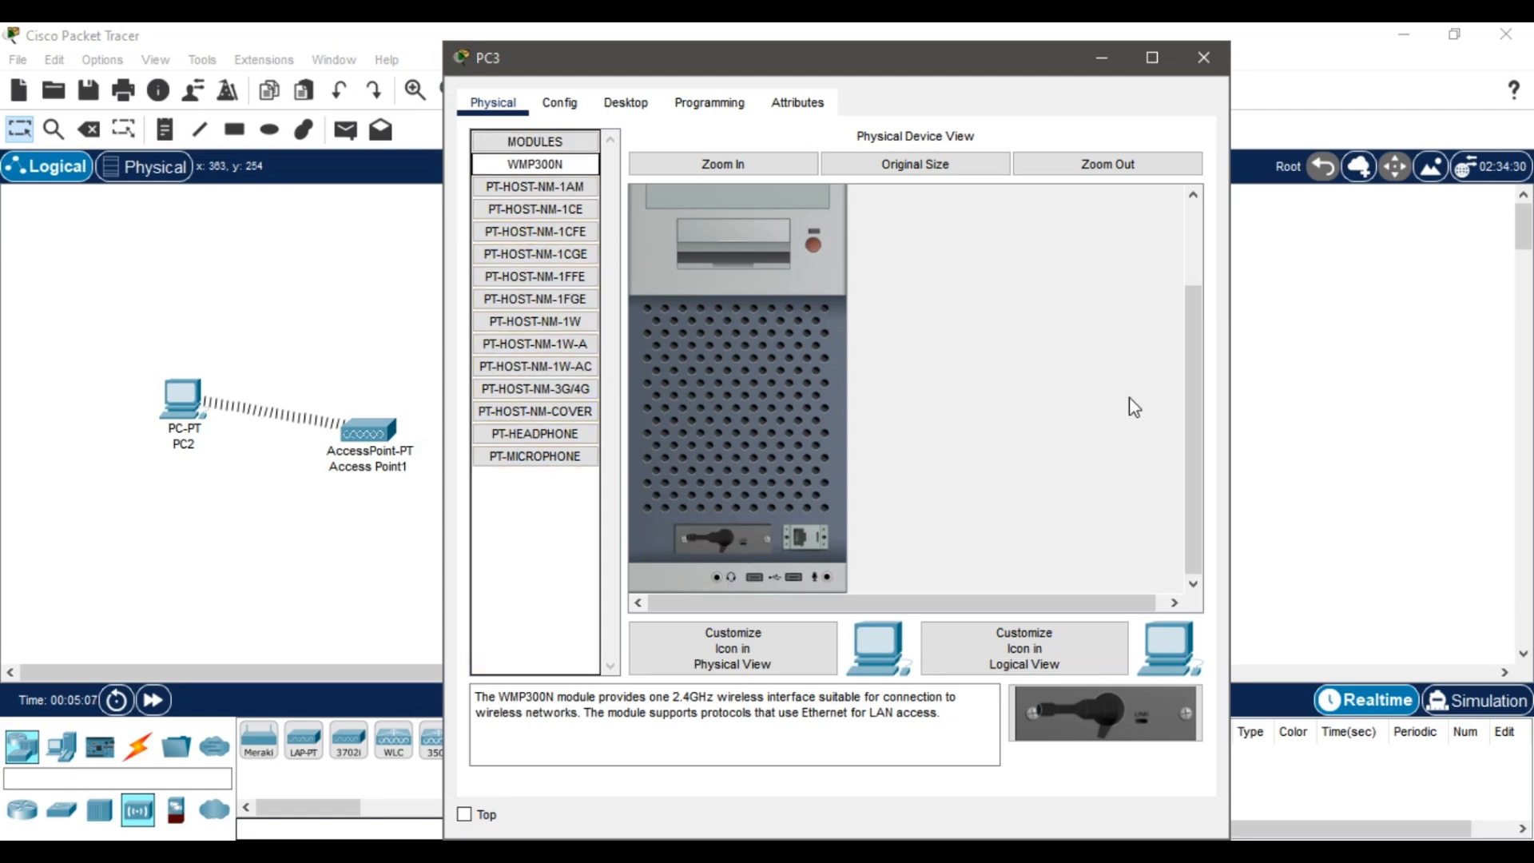
left_click(816, 233)
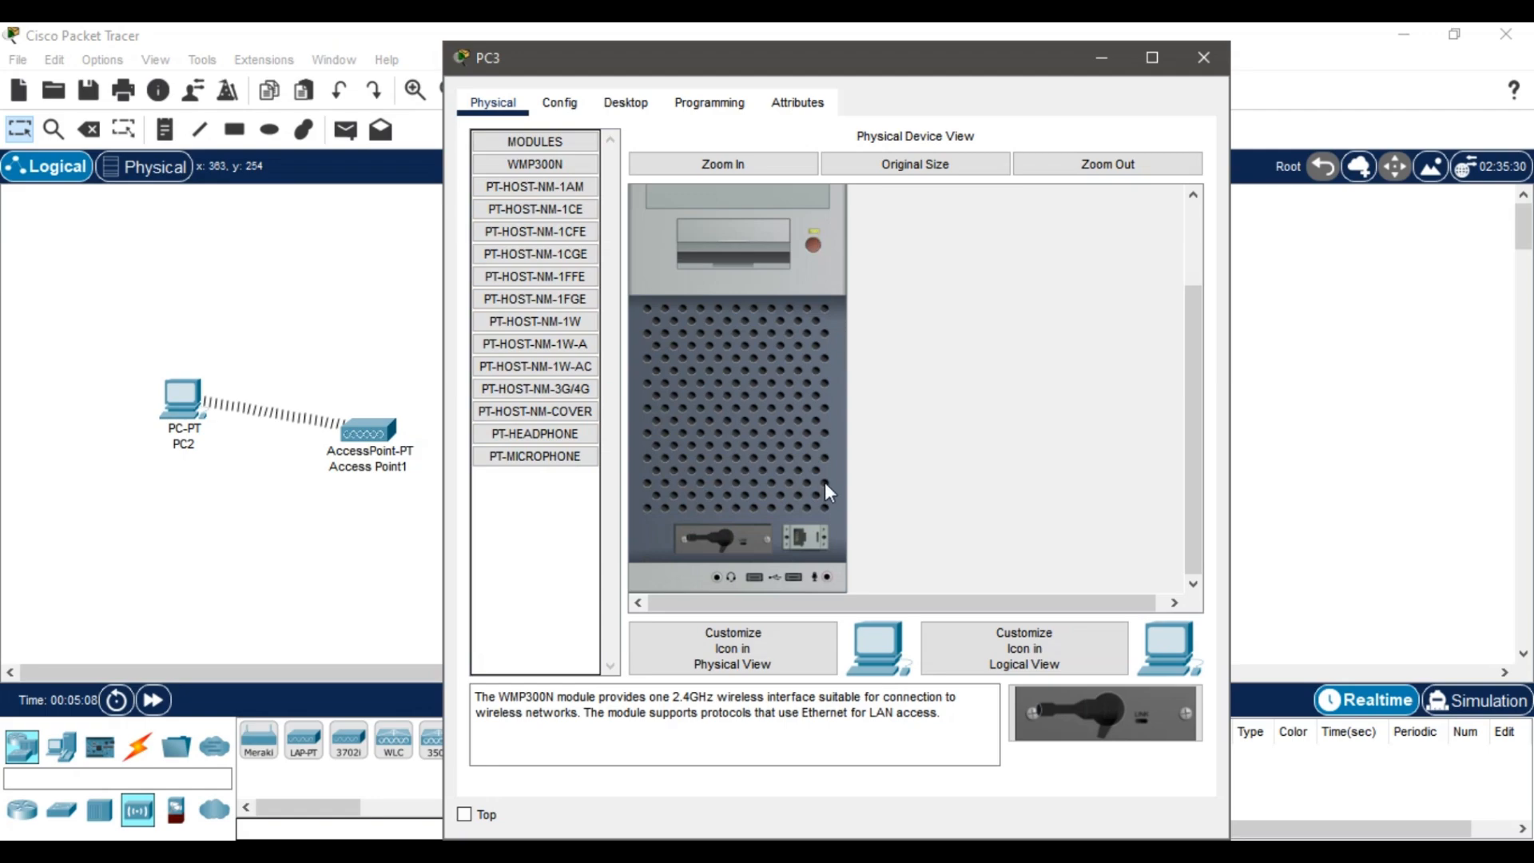
left_click(1204, 70)
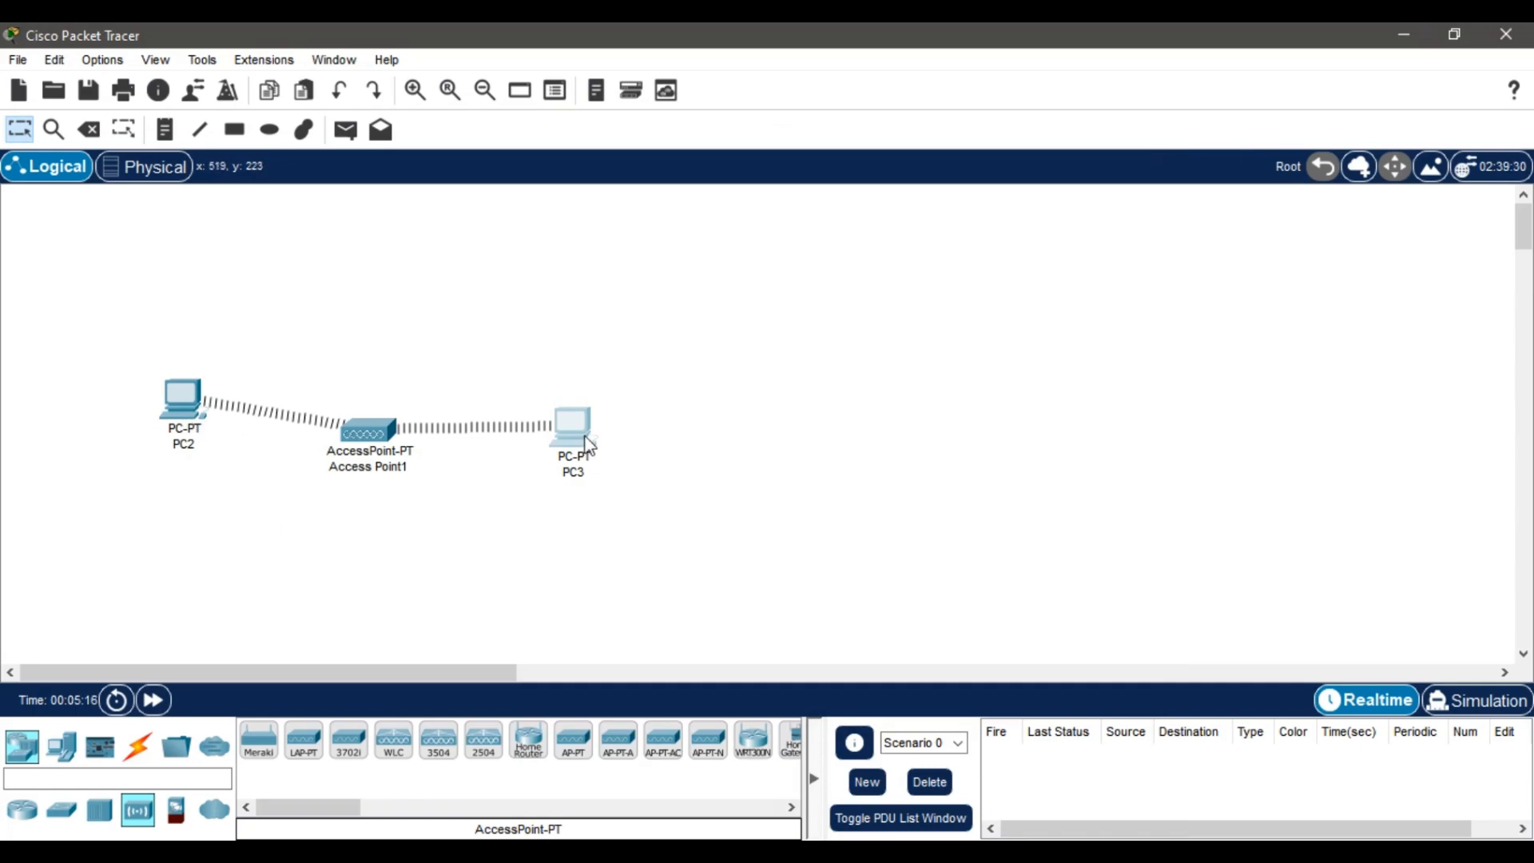
- Give PC2's wireless interface the static IPv4 address 192.168.1.2 with subnet mask 255.255.255.0 and close its window
mouse_move(587, 441)
left_click(180, 405)
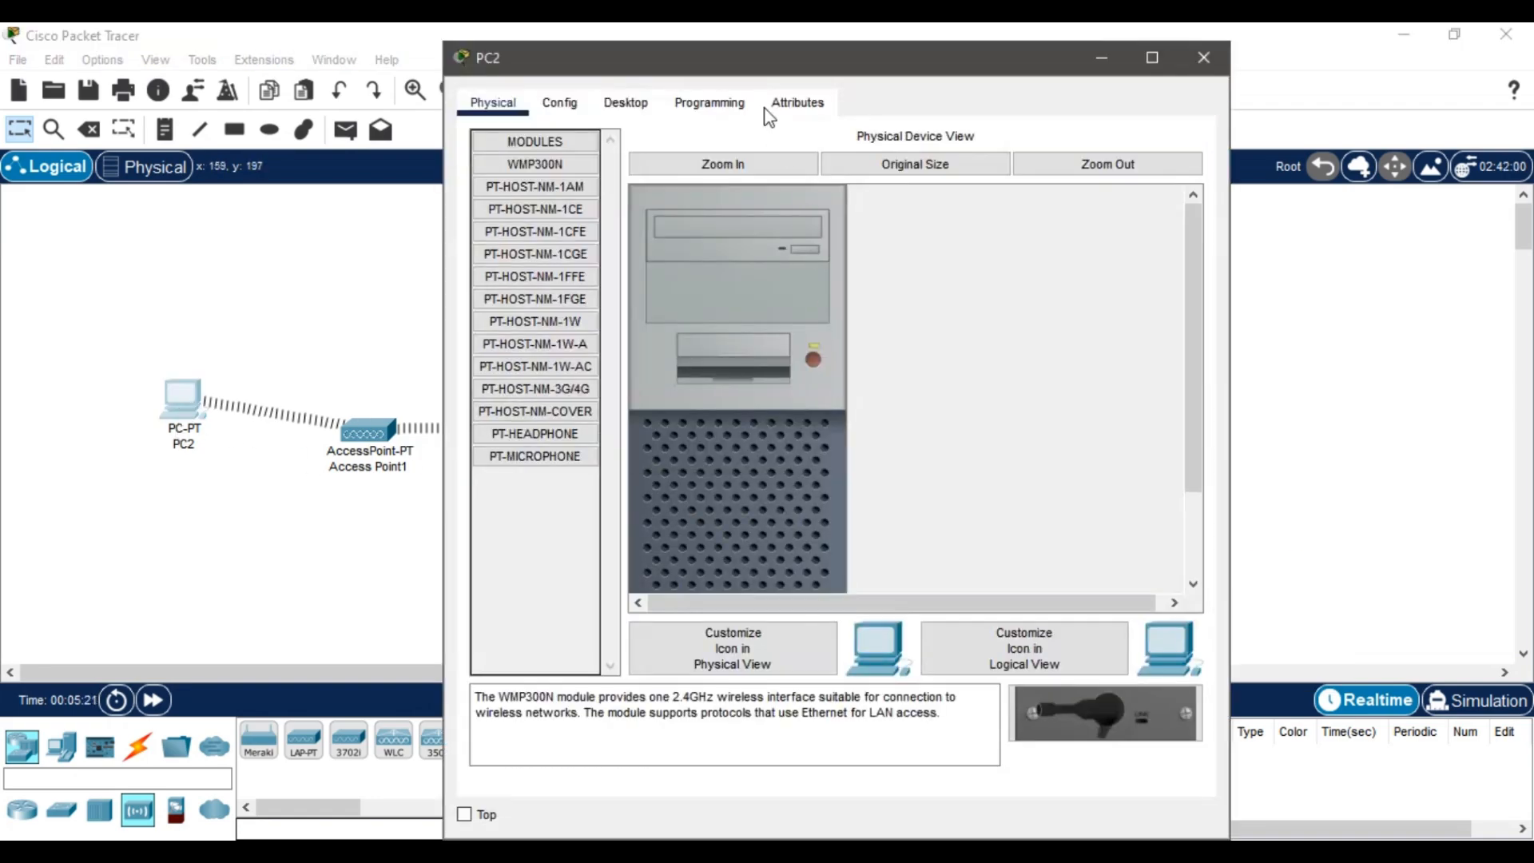
left_click(625, 103)
left_click(505, 222)
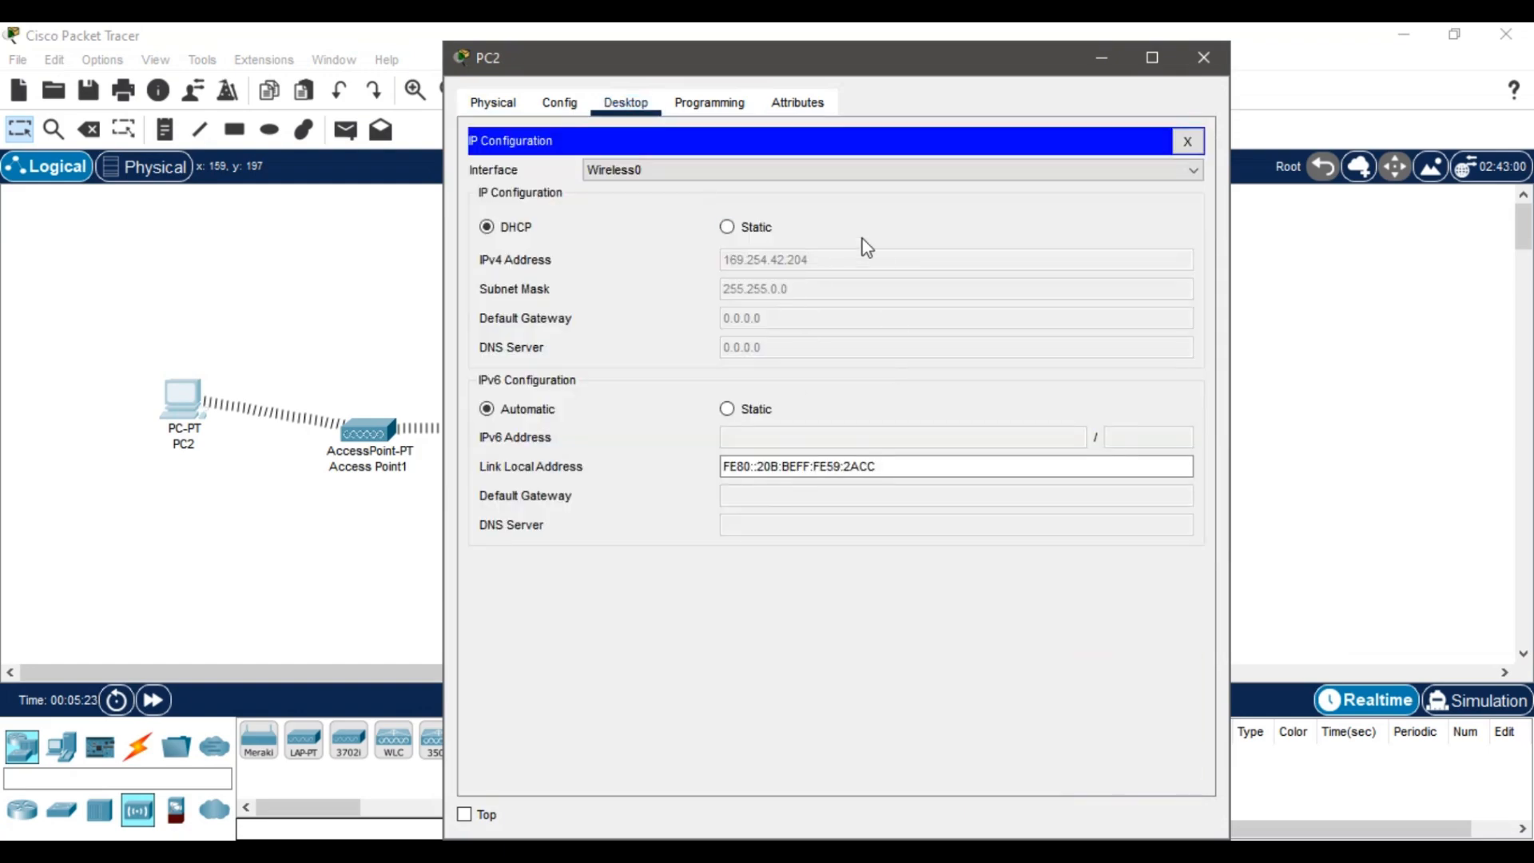
left_click(726, 227)
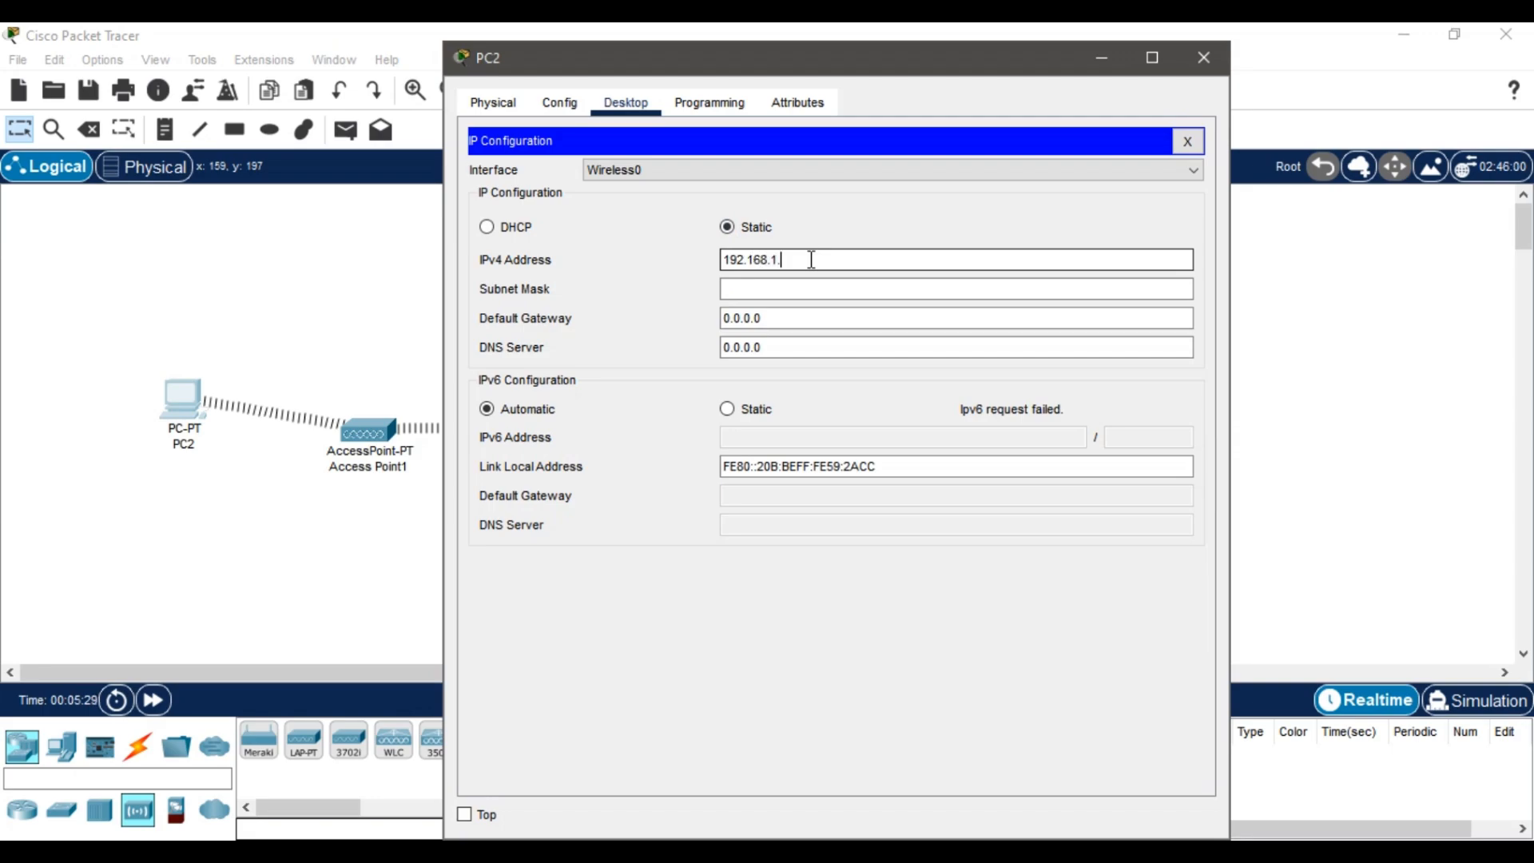
left_click(811, 289)
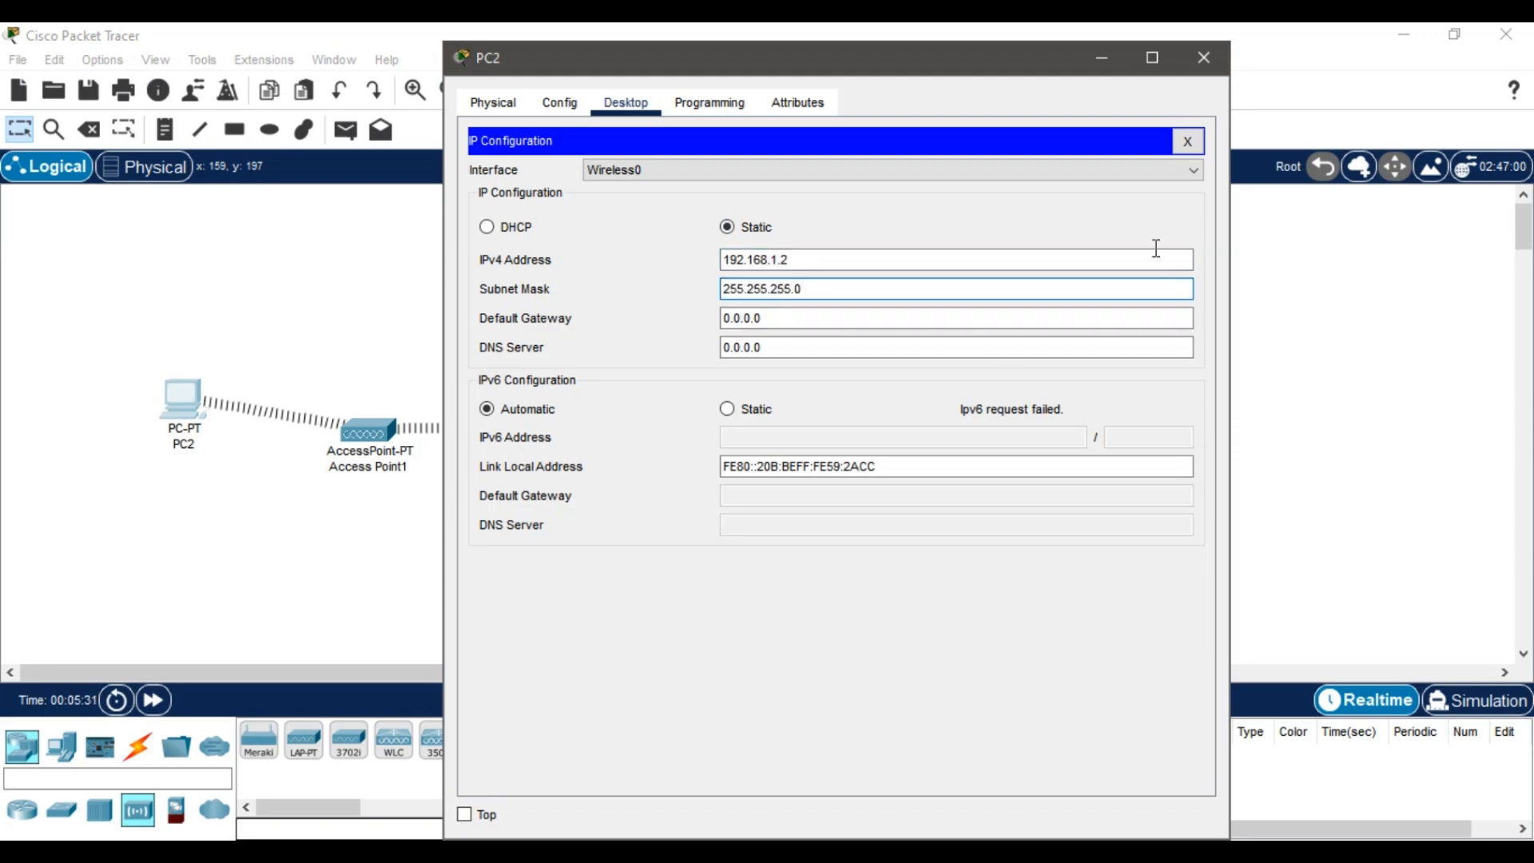
left_click(1203, 57)
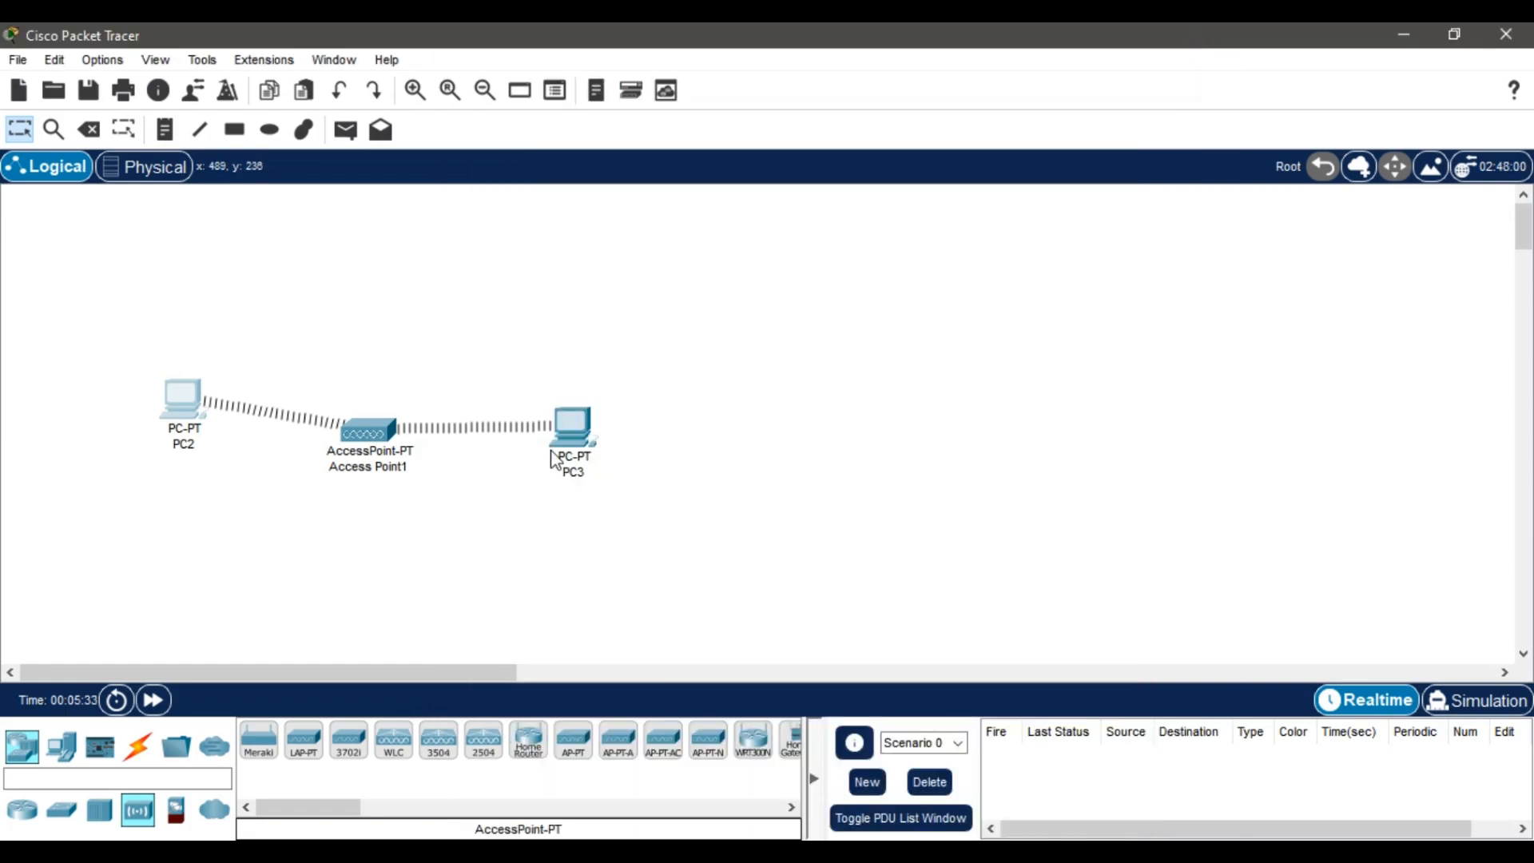
left_click(791, 852)
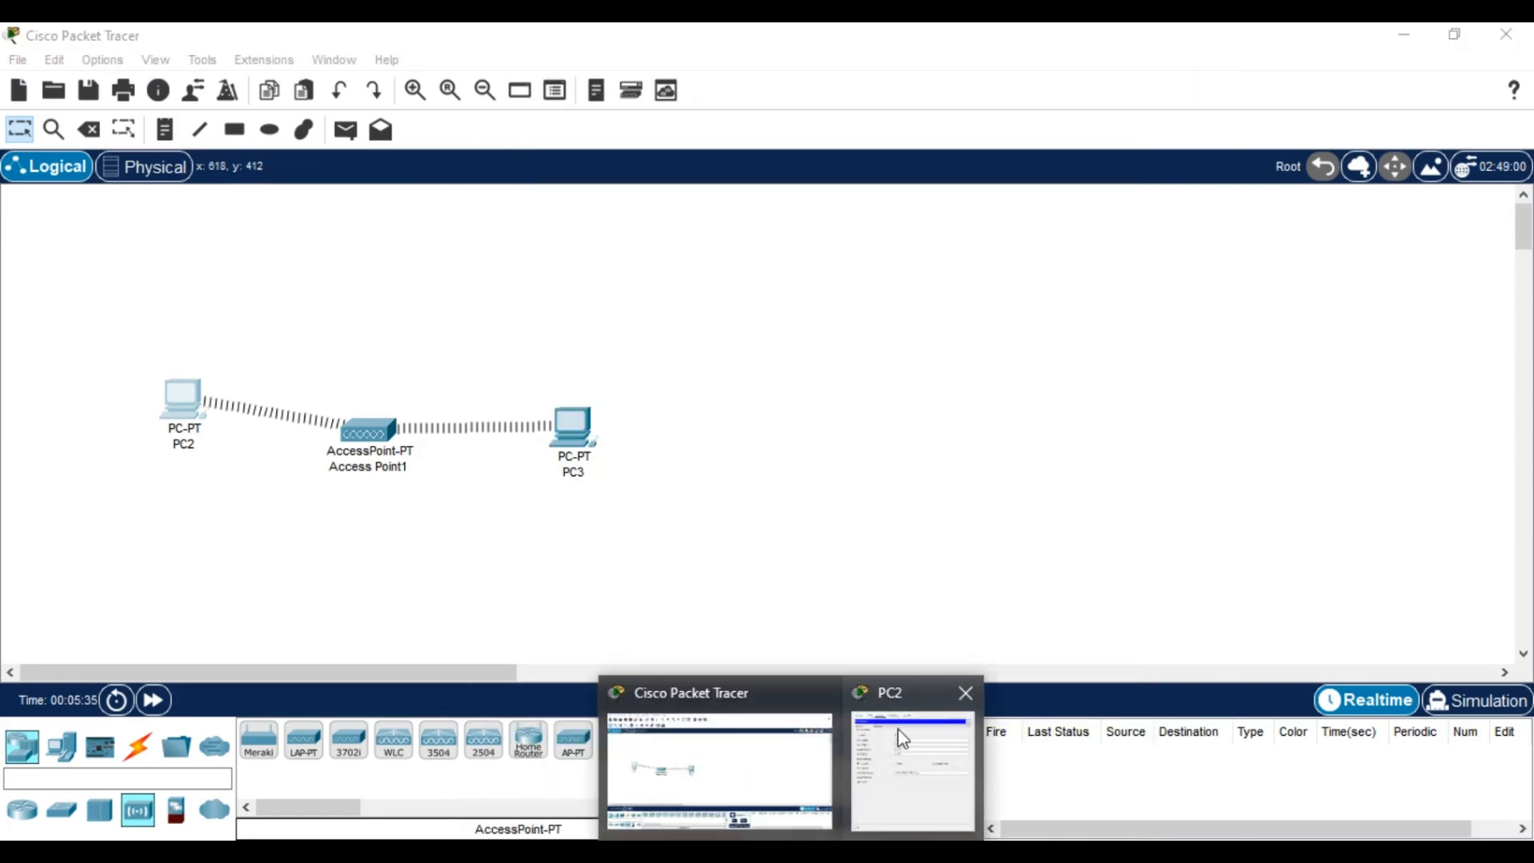
left_click(965, 693)
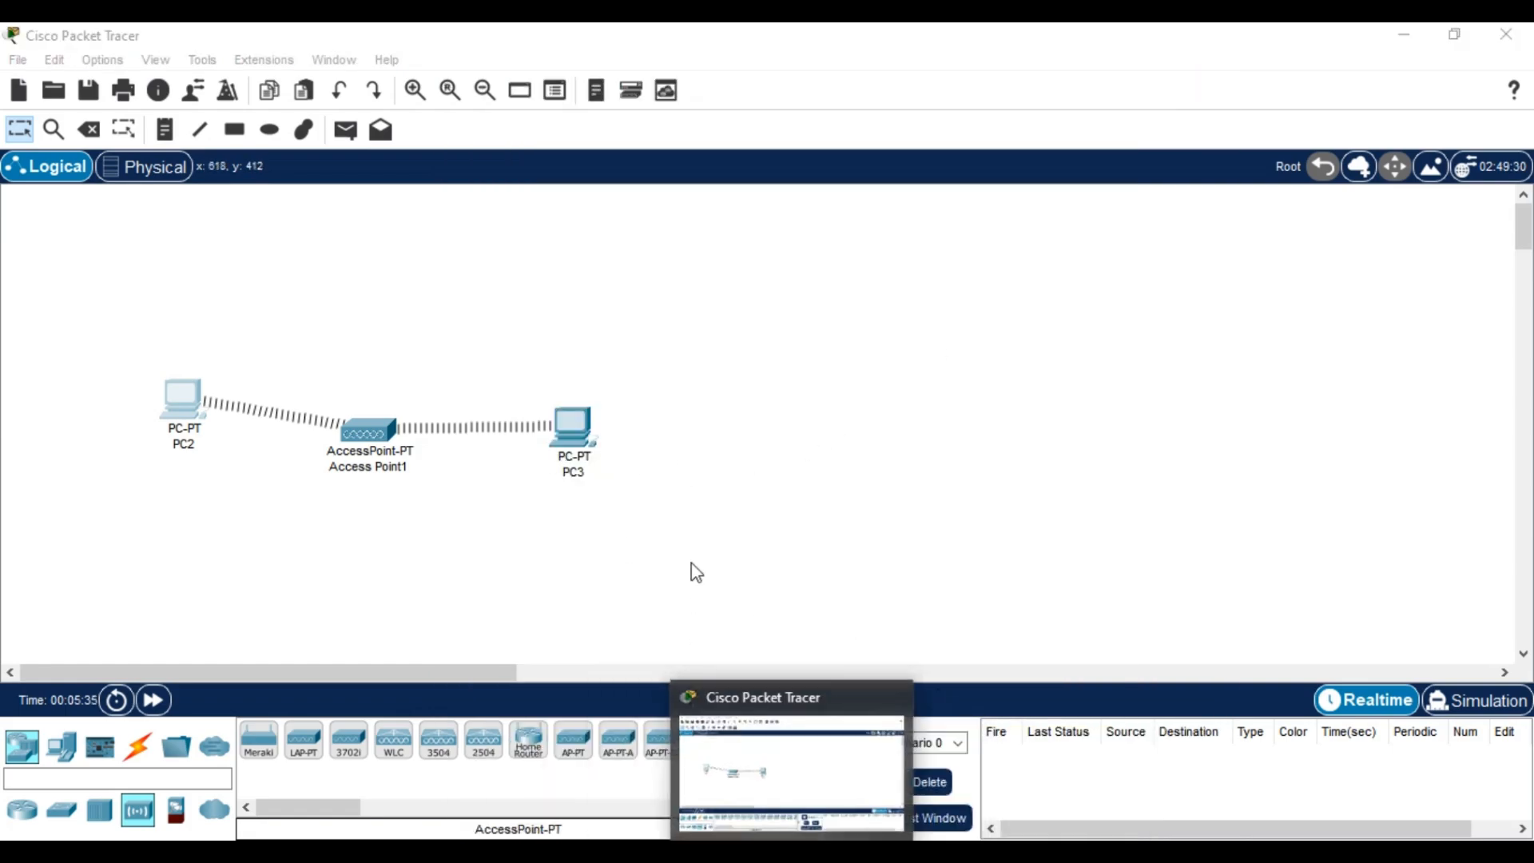
- Give PC3's wireless interface the static IPv4 address 192.168.1.3 with subnet mask 255.255.255.0 and close its window
left_click(584, 438)
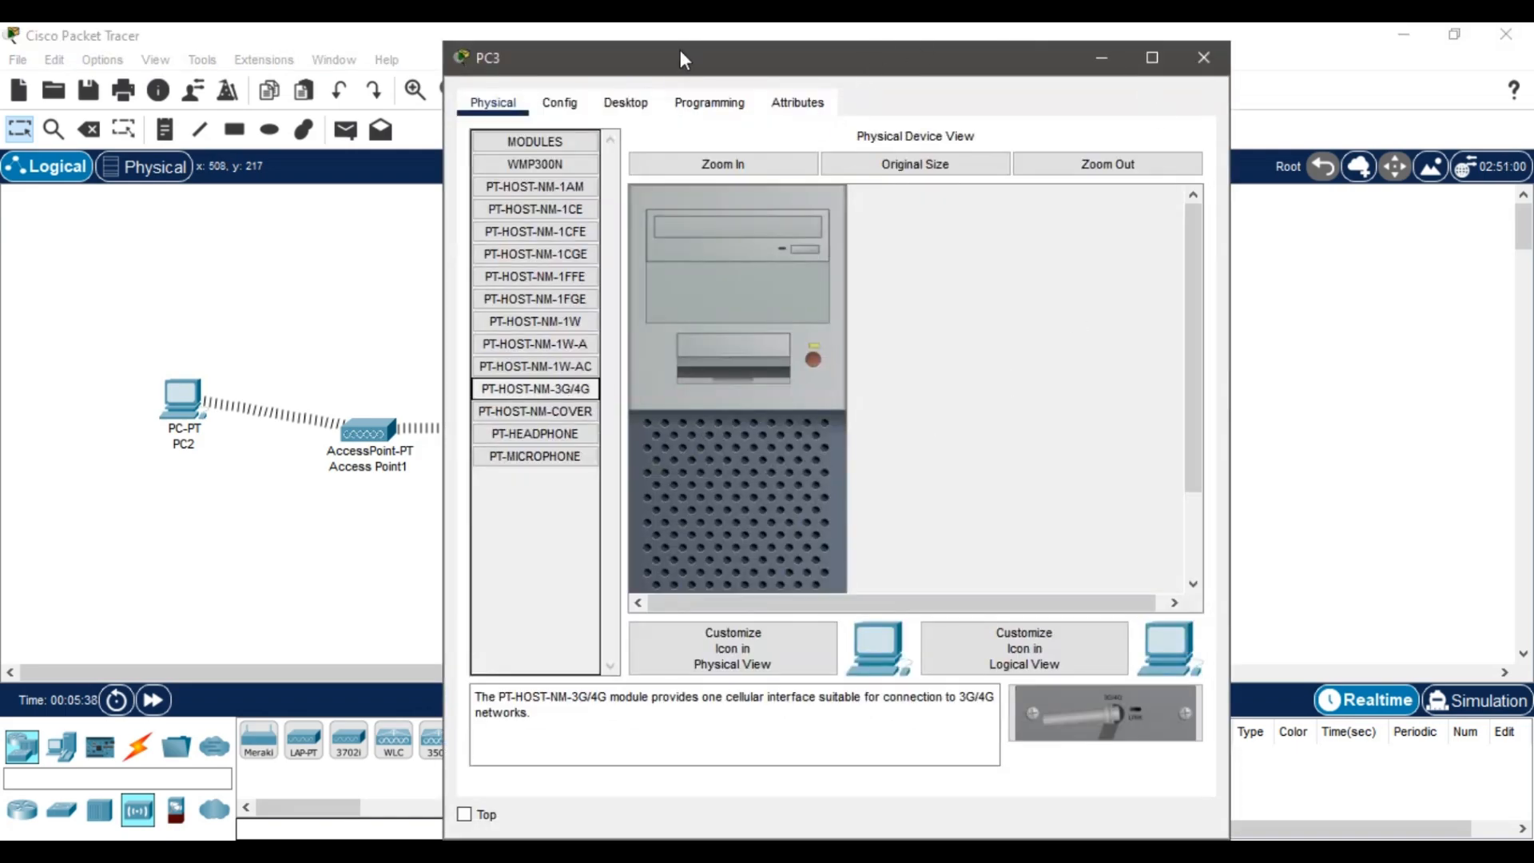
left_click(631, 102)
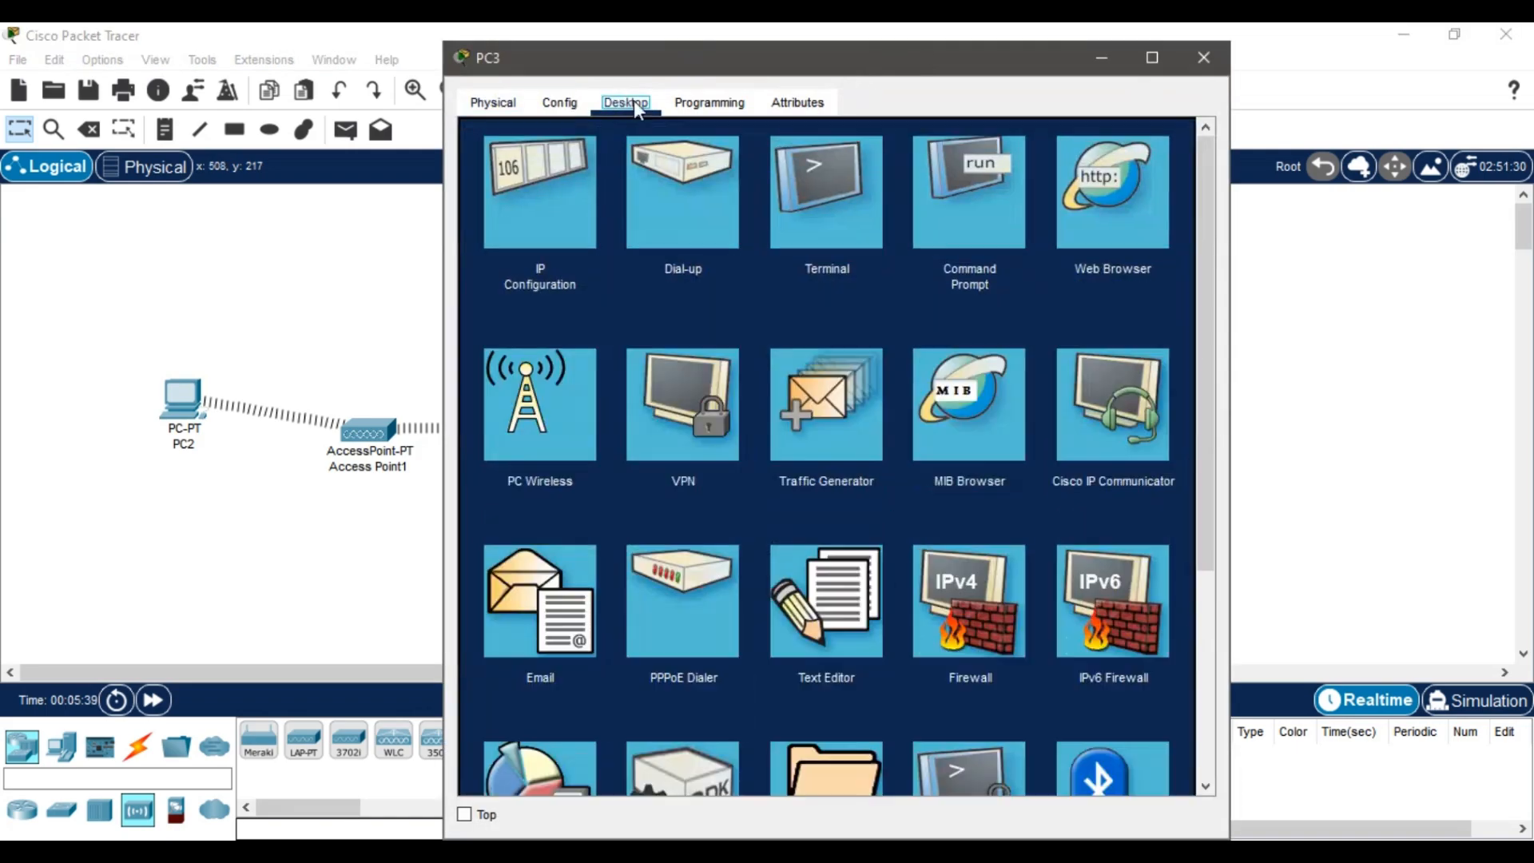
left_click(575, 217)
left_click(751, 228)
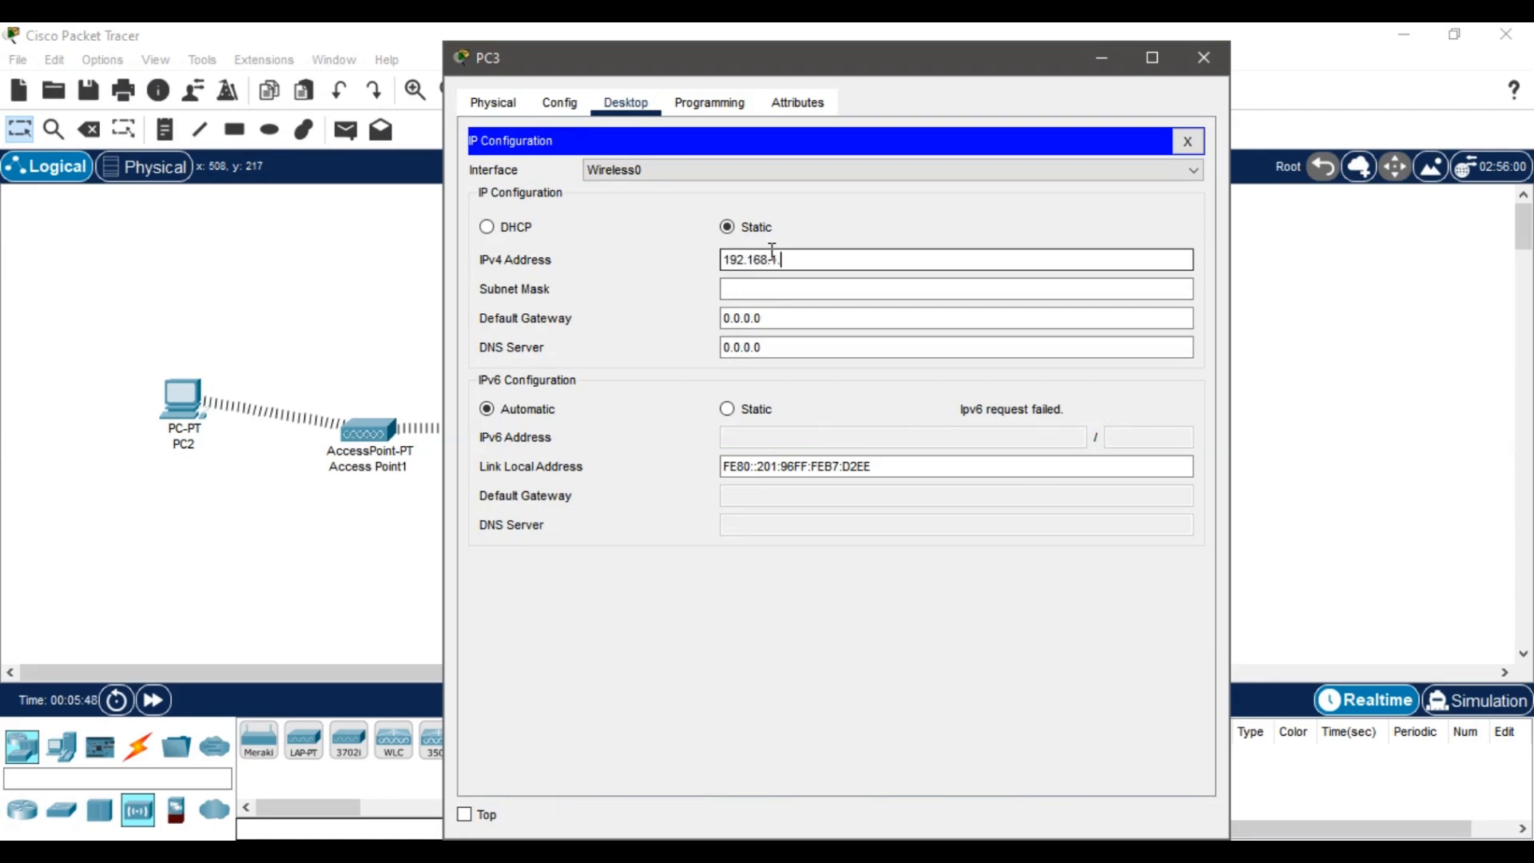
left_click(781, 289)
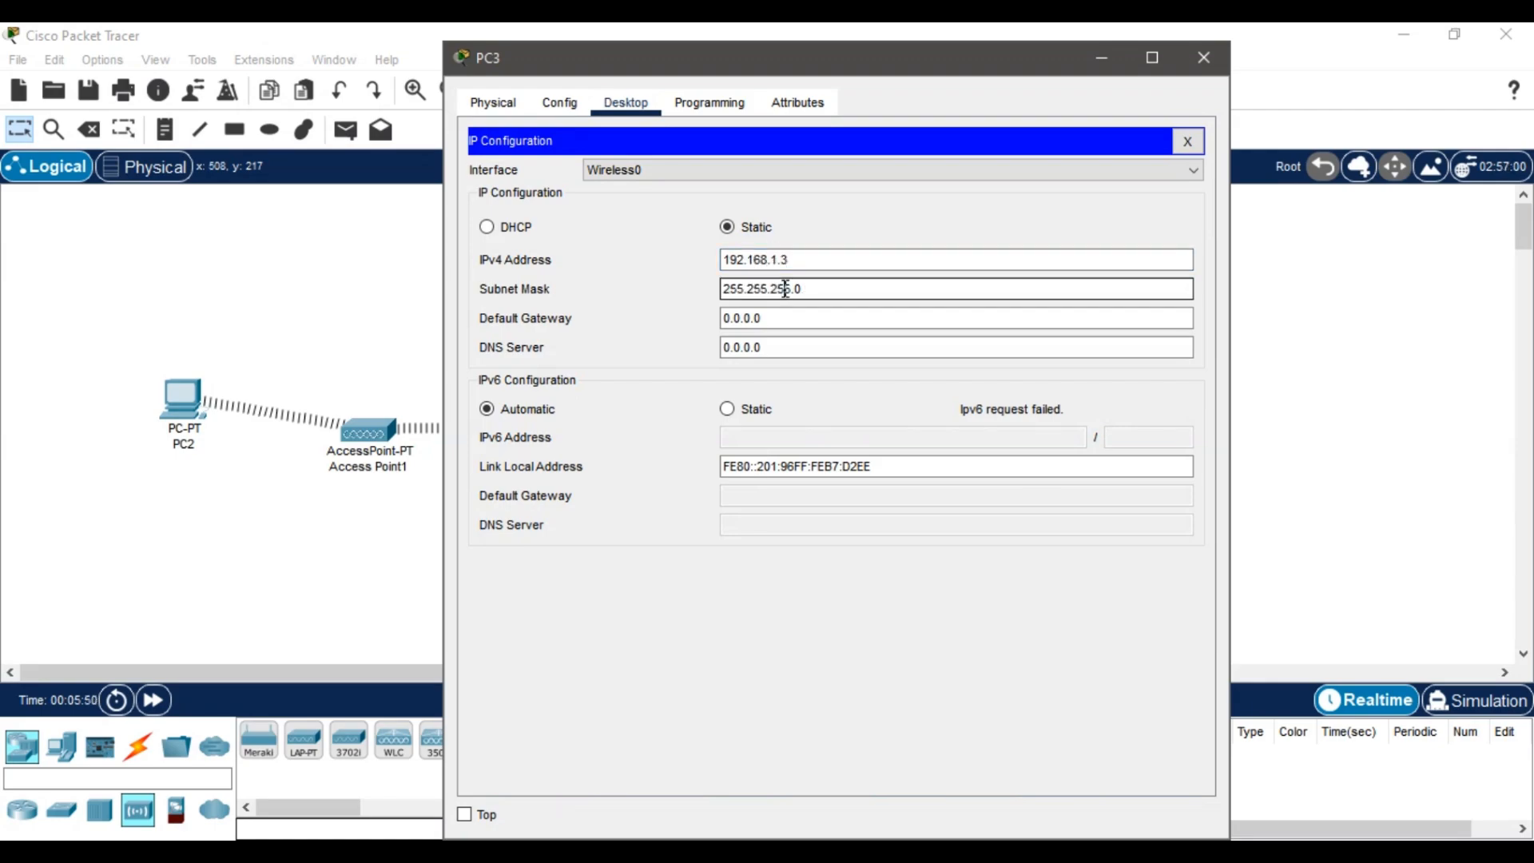
left_click(1218, 62)
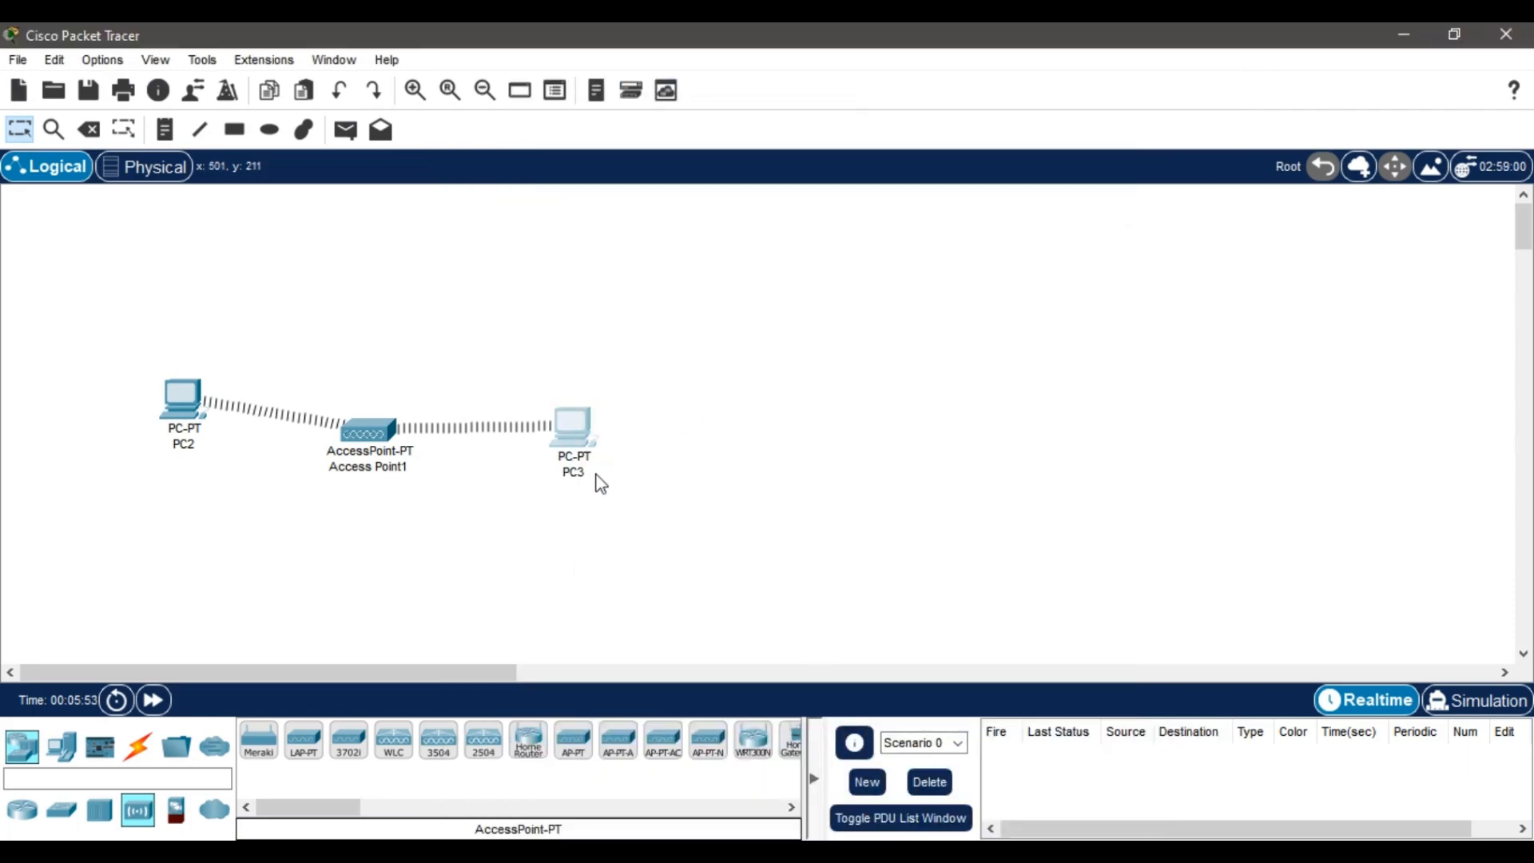
- Ping 192.168.1.2 from PC3's Command Prompt, check the replies and packet statistics, and close PC3's window
left_click(596, 411)
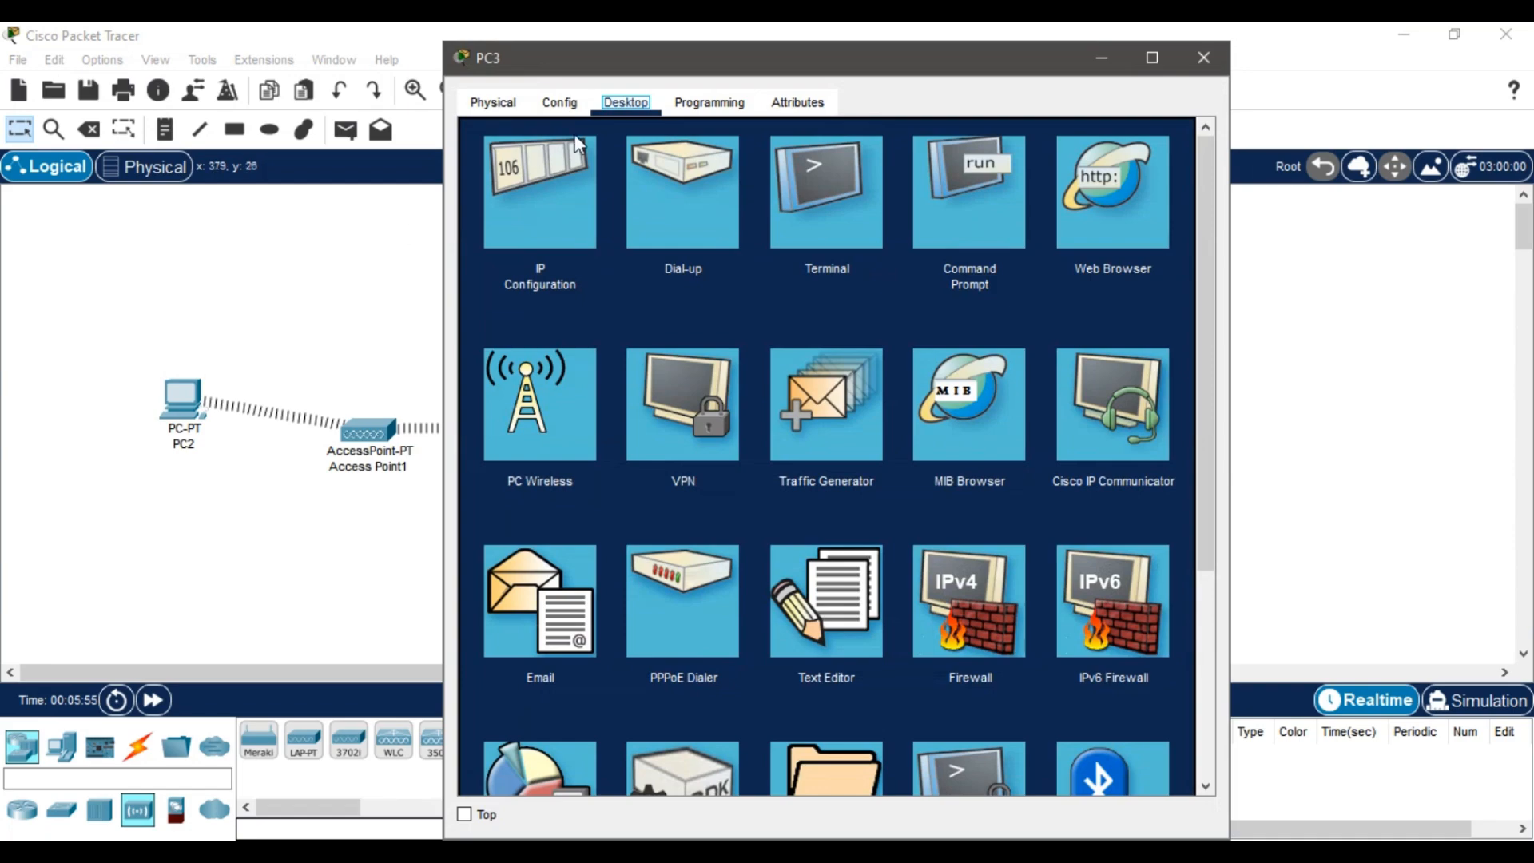
left_click(968, 200)
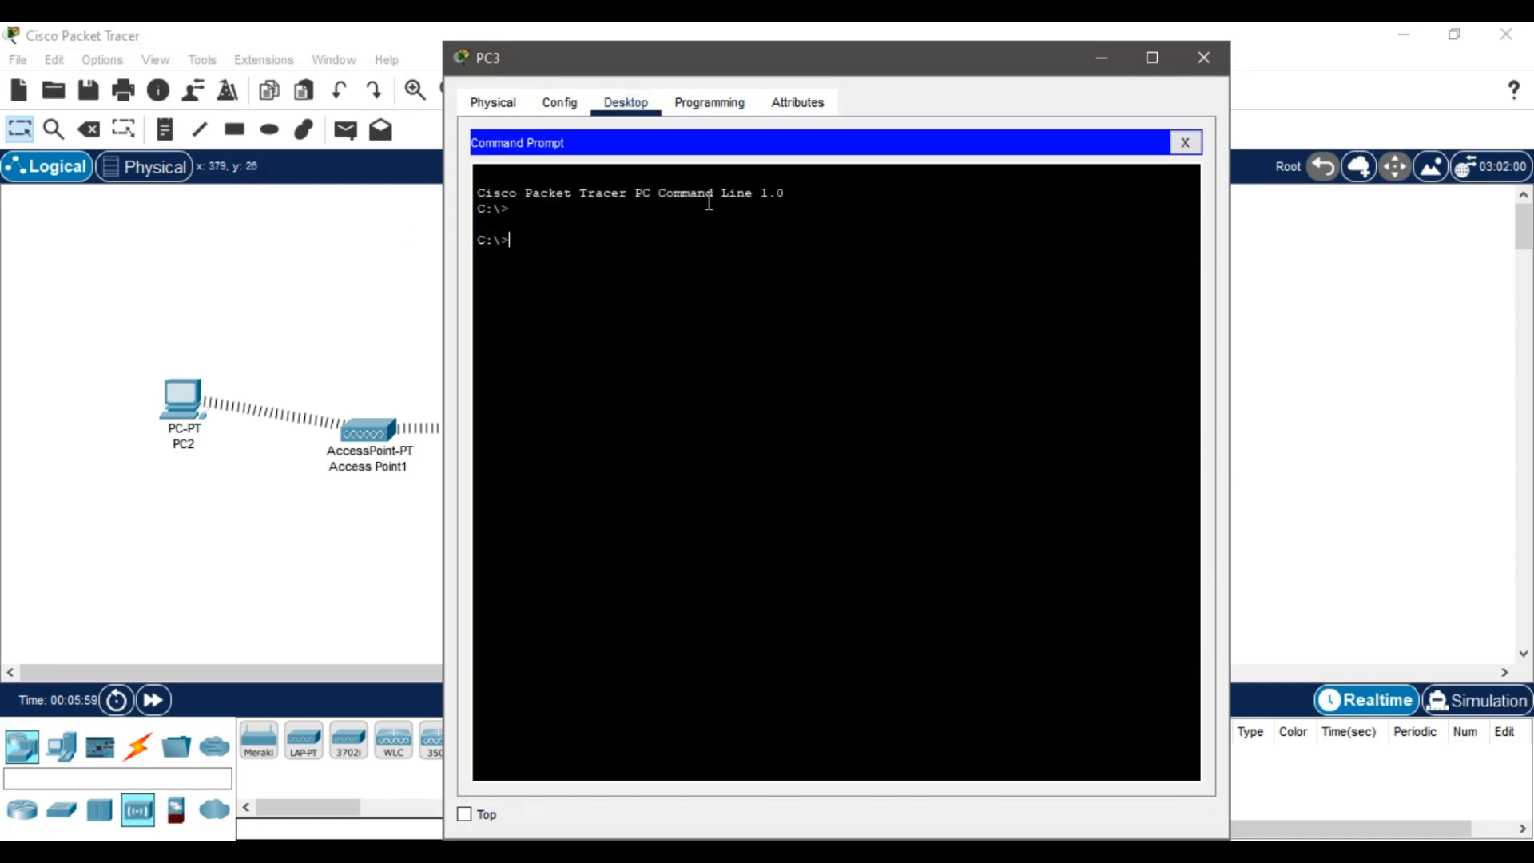
type("ping 192.168.1.2")
key("Return")
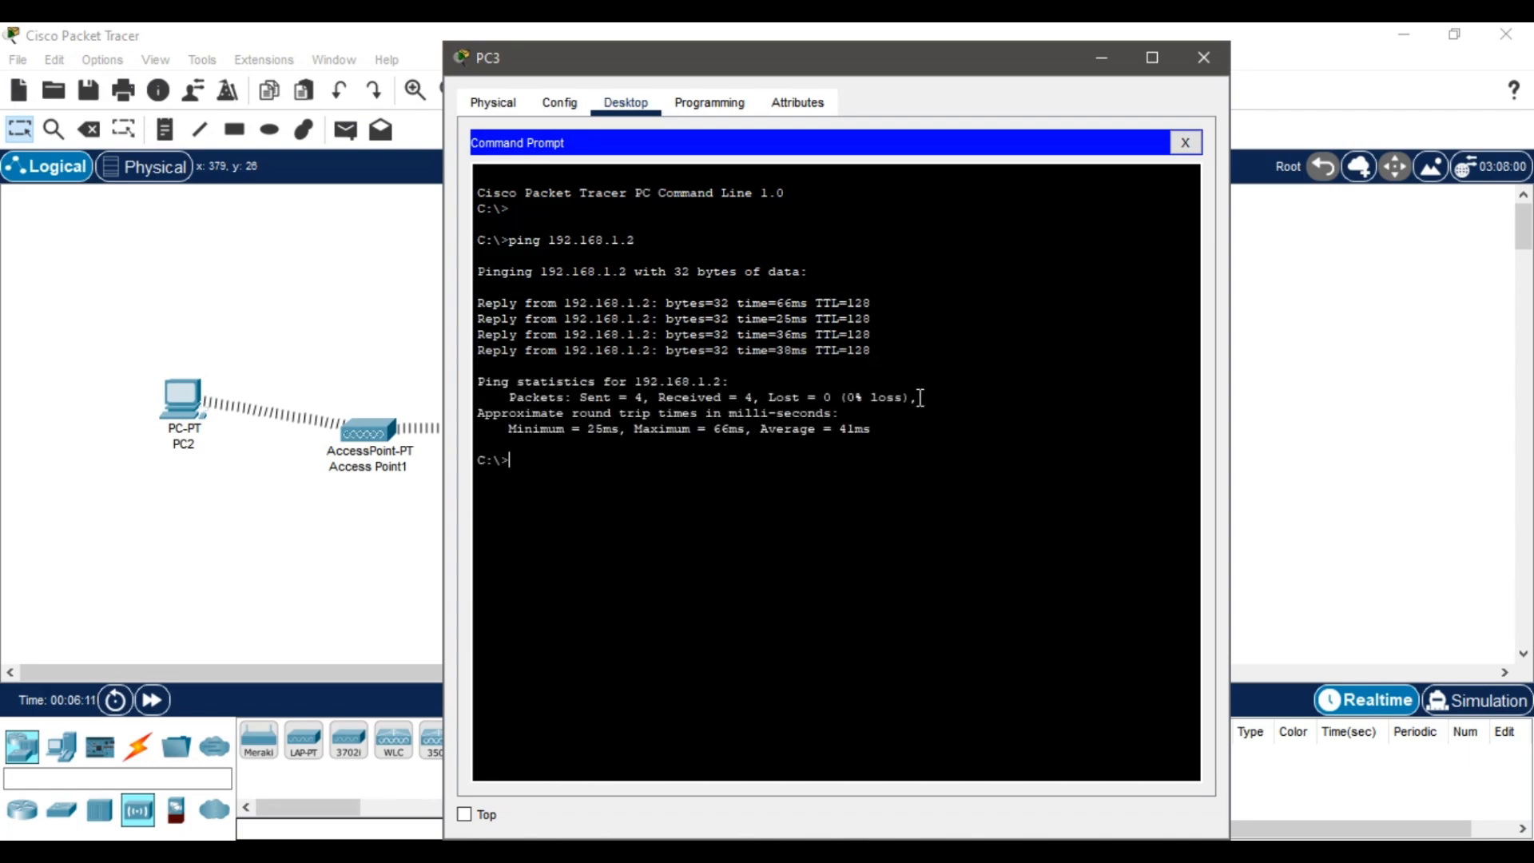
left_click_drag(875, 351, 477, 304)
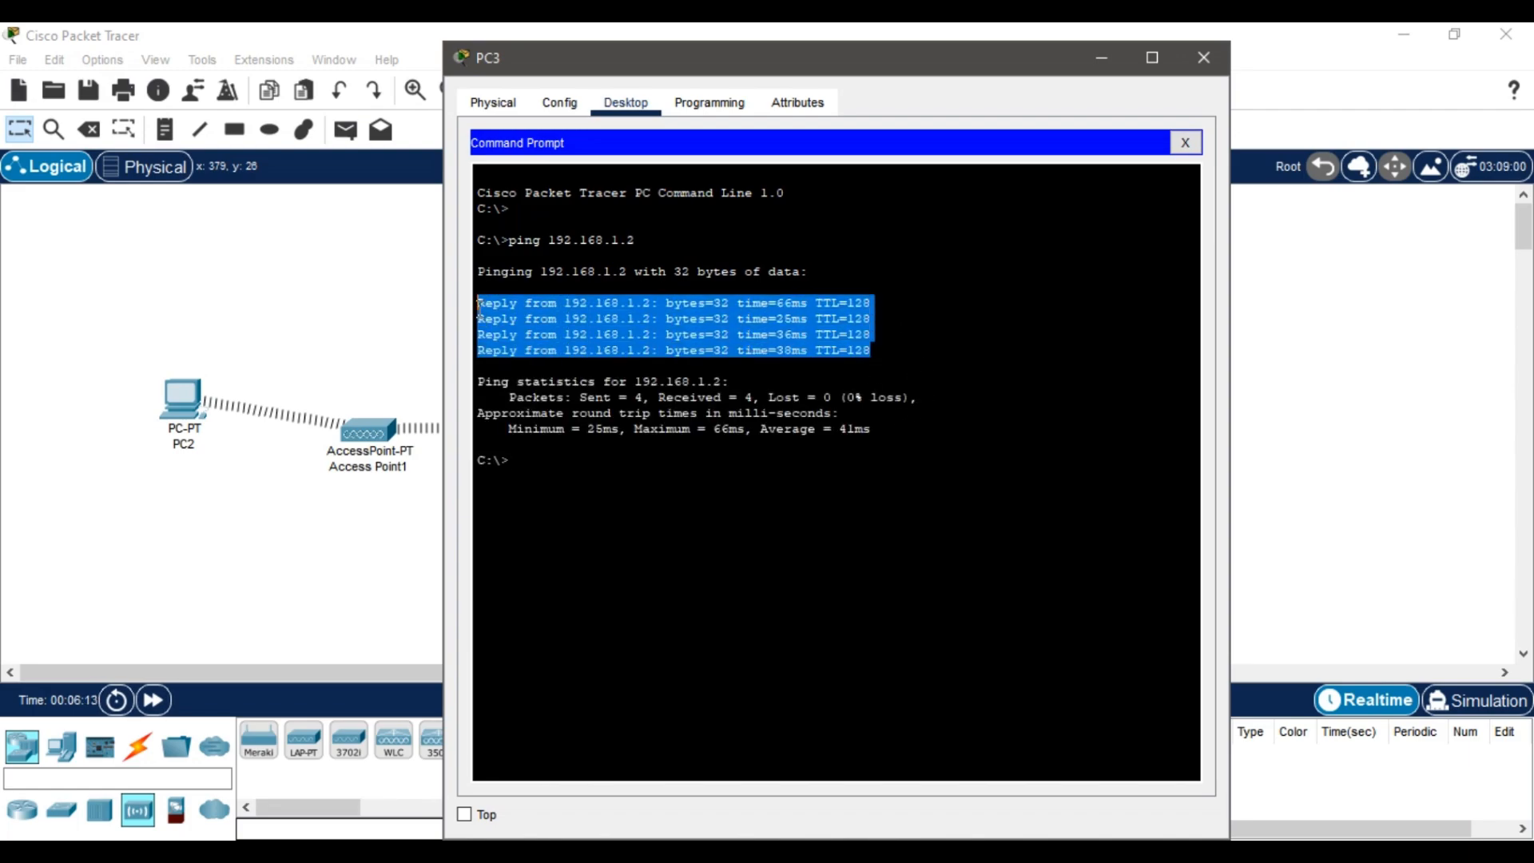
left_click_drag(916, 399, 720, 432)
left_click(863, 444)
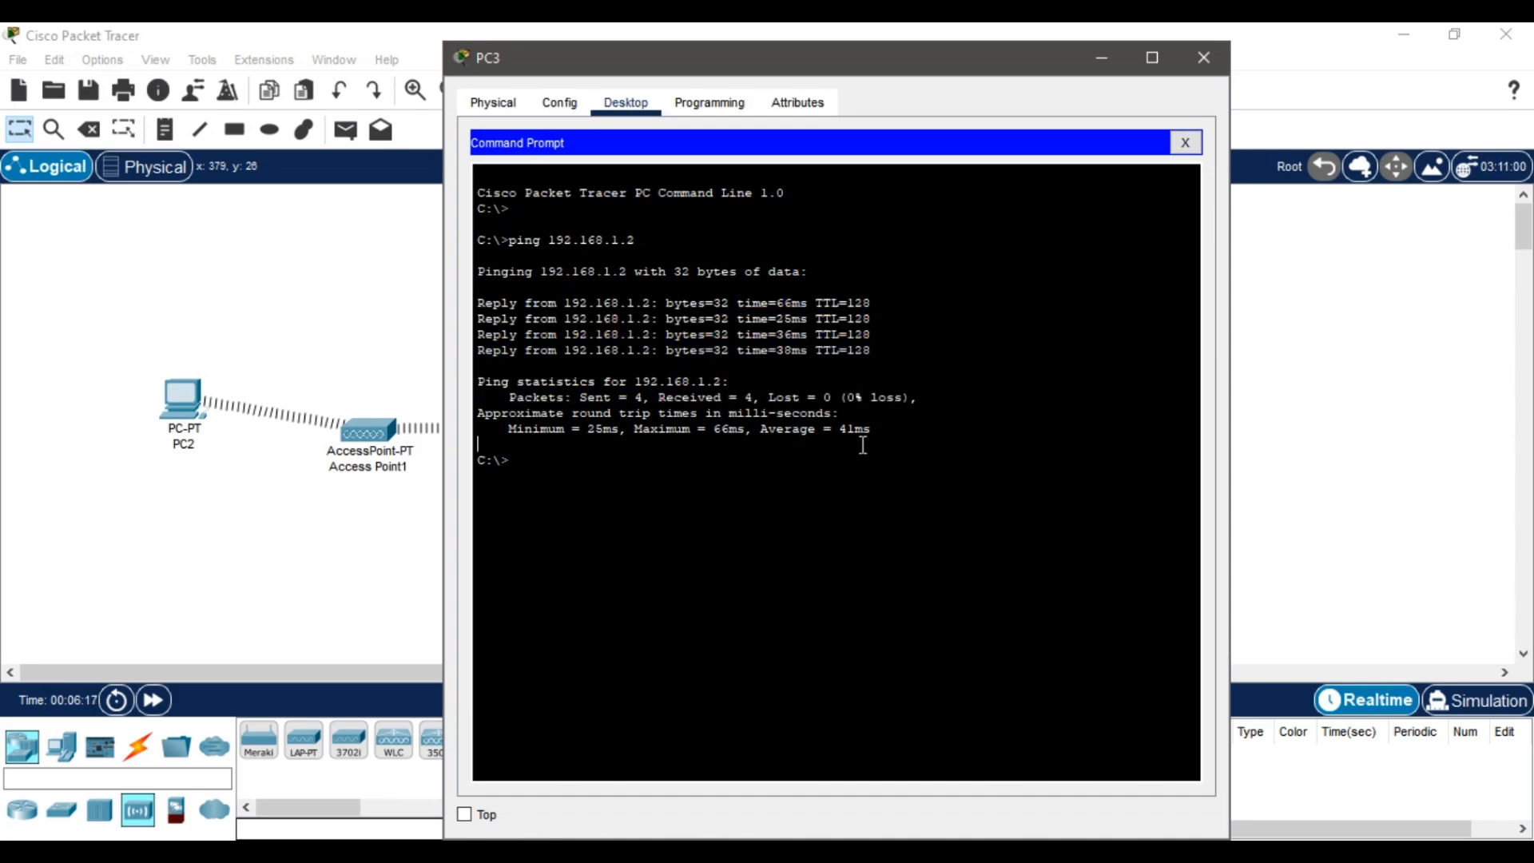
left_click(1199, 59)
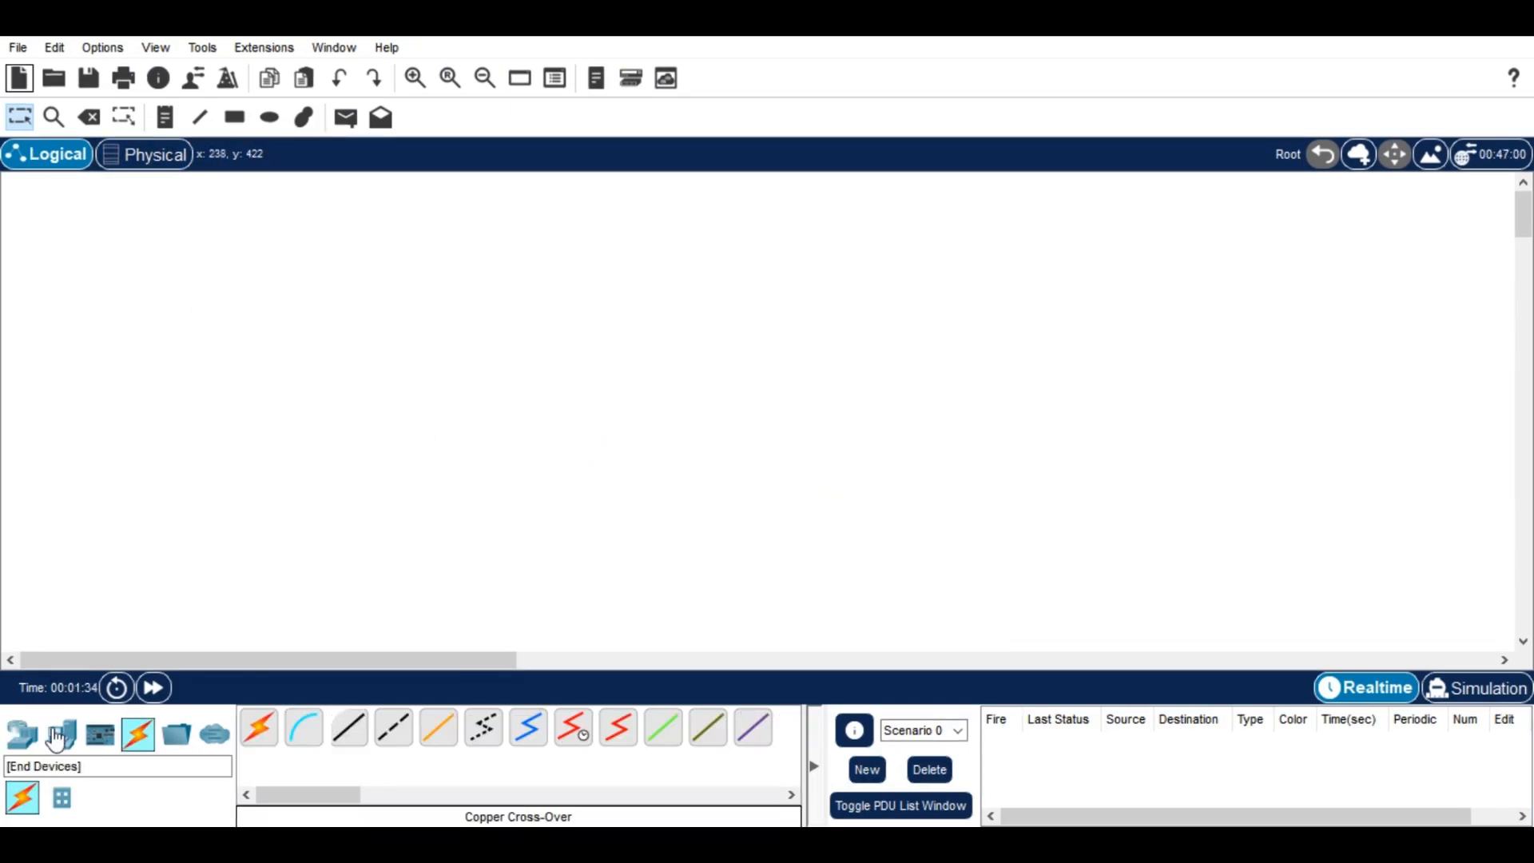
- Place a PC and, beside it, a server on the empty logical workspace and show the available connection types
left_click(58, 743)
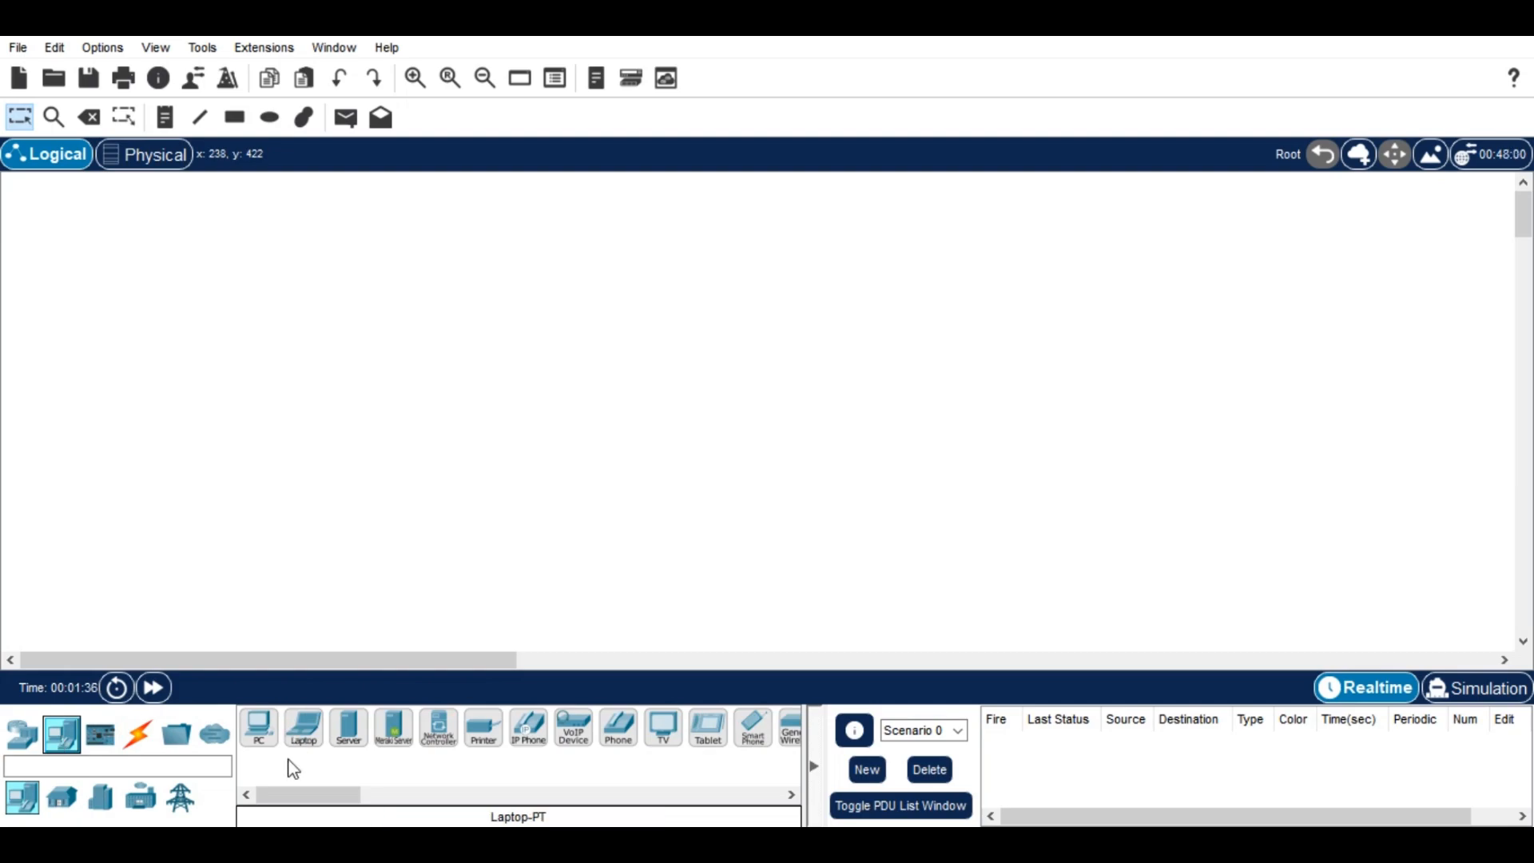
left_click(258, 727)
left_click(180, 336)
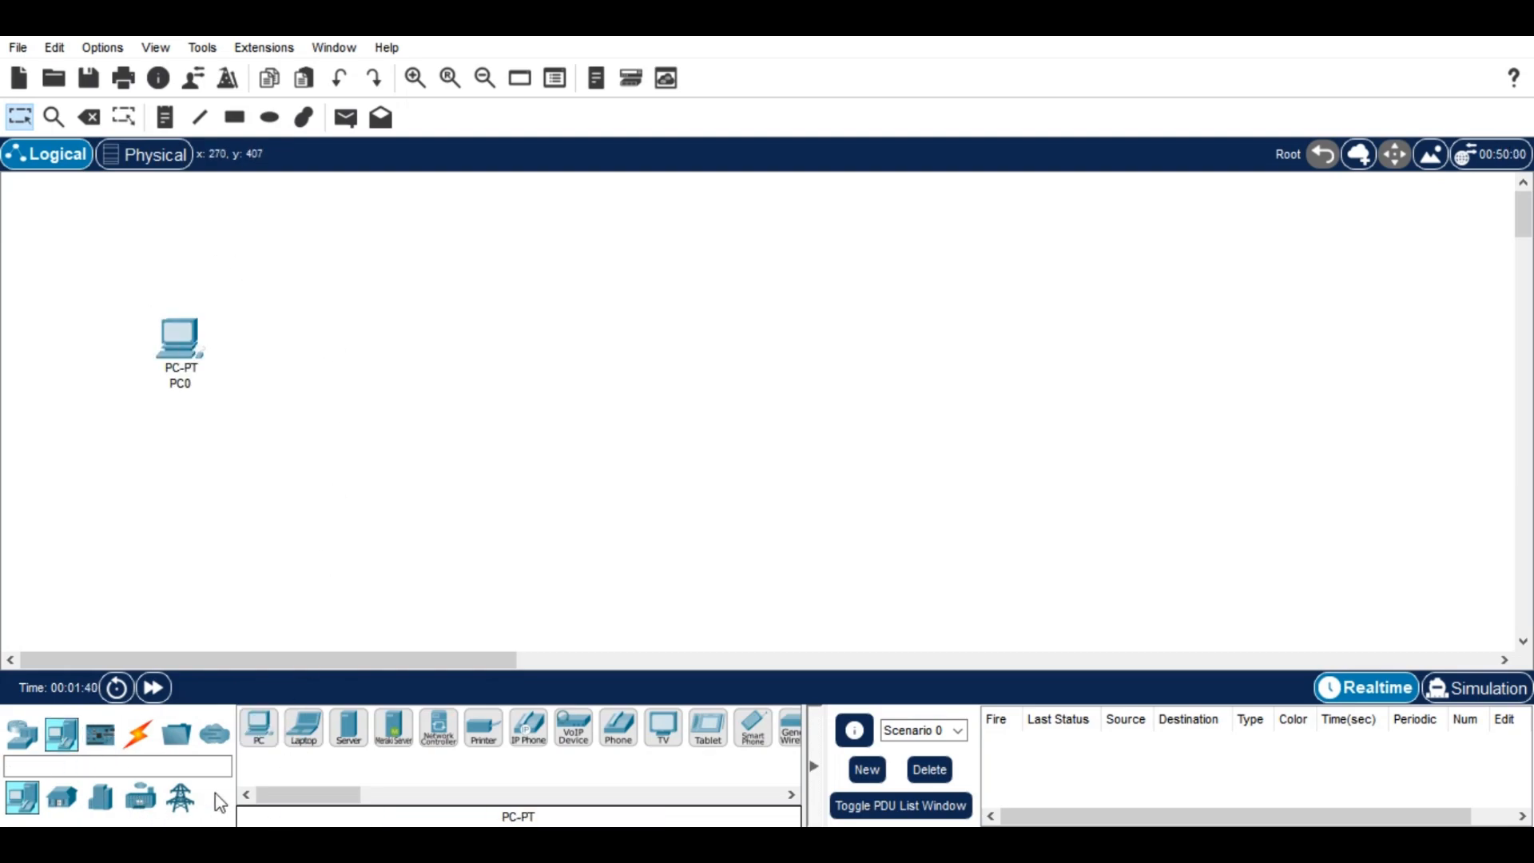
left_click(348, 729)
left_click(459, 349)
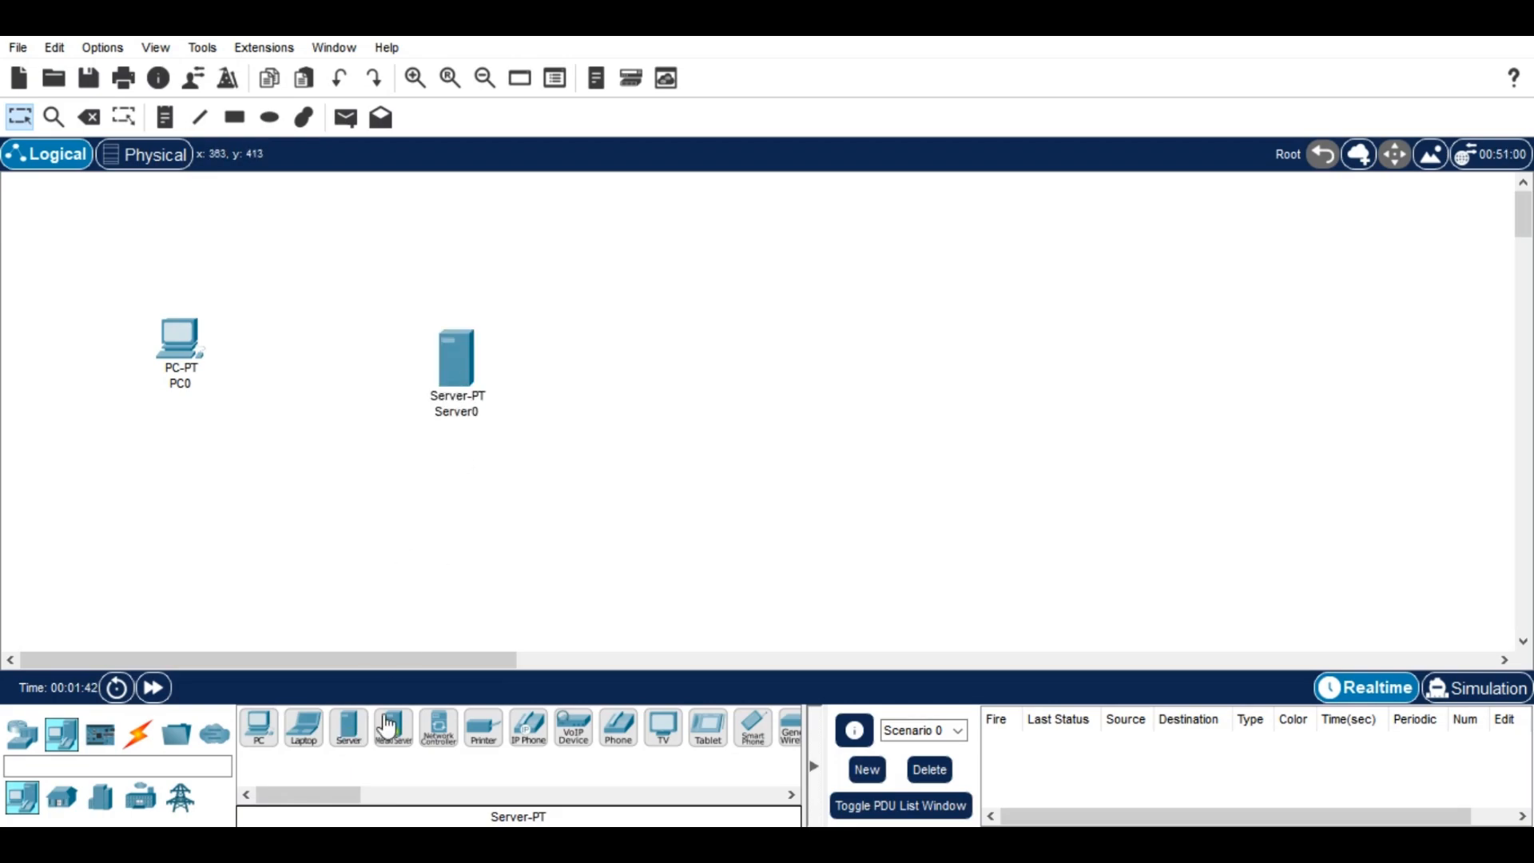
left_click(152, 745)
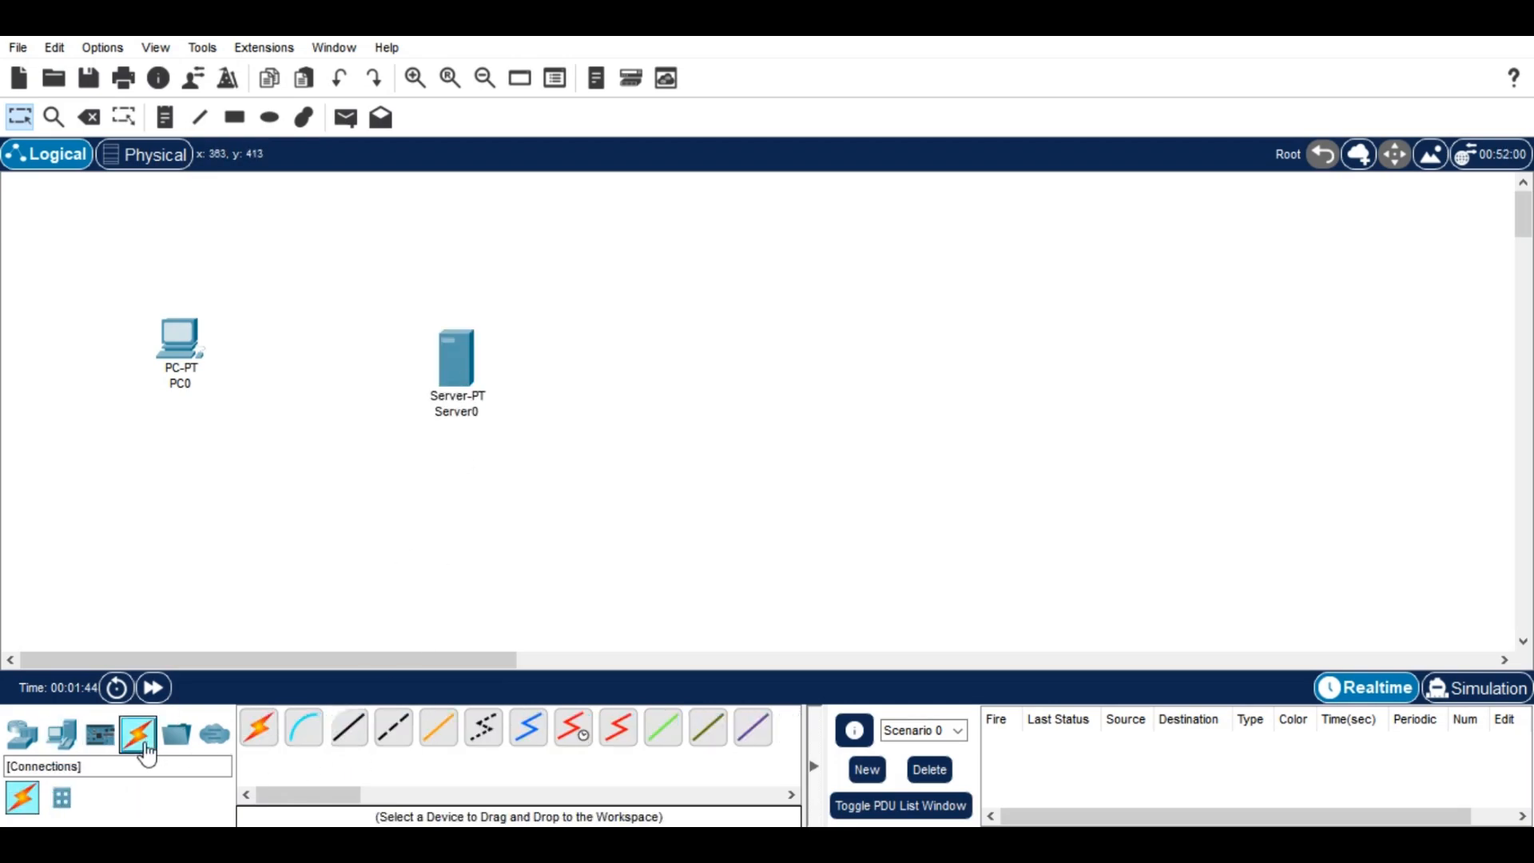
- Give PC0 the static IPv4 address 192.168.1.2 with its default subnet mask and close its window
left_click(185, 343)
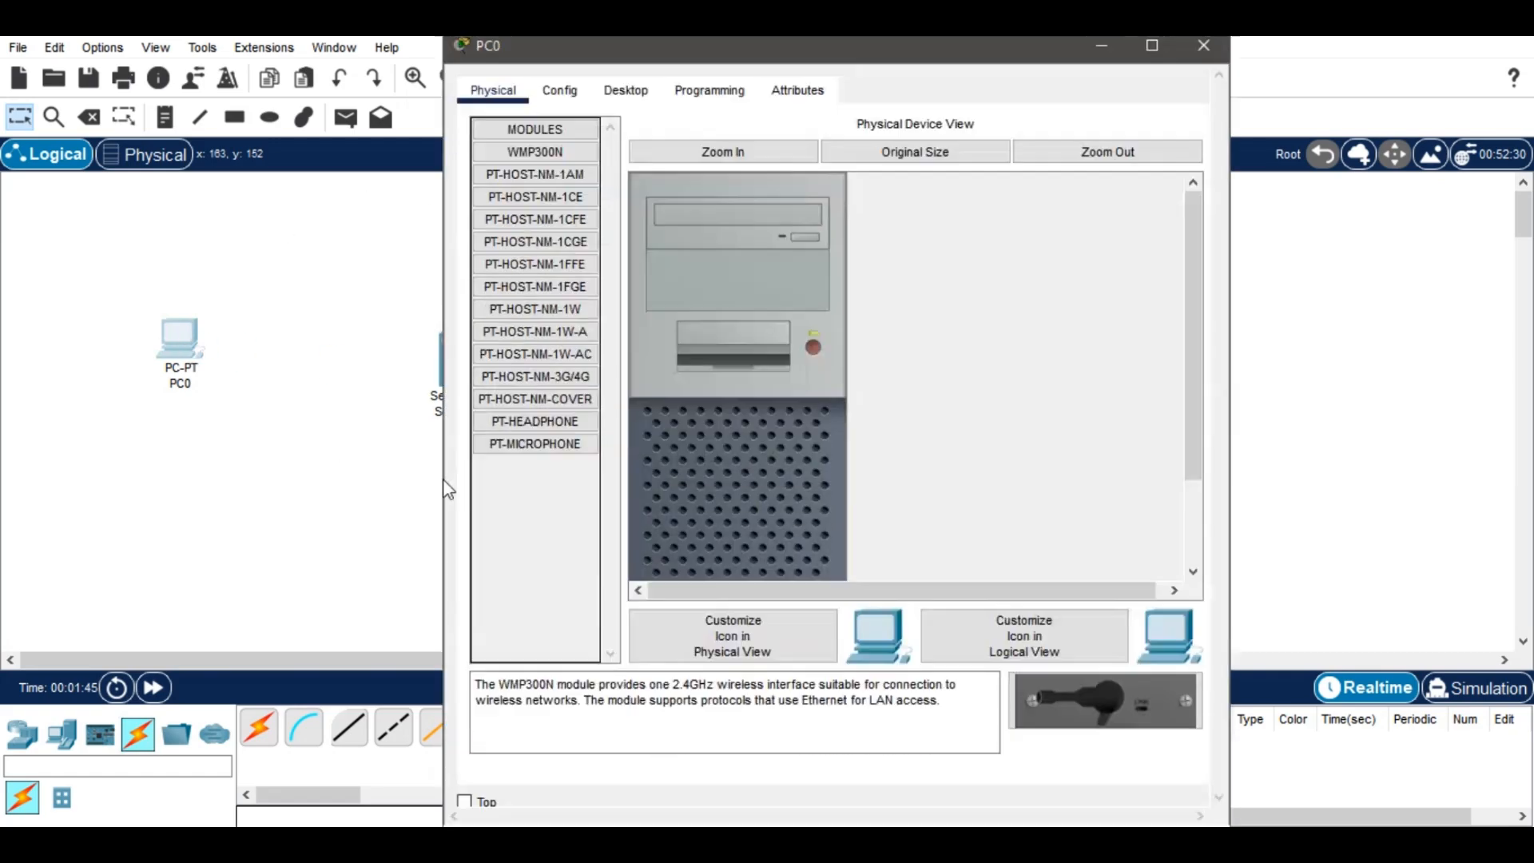
left_click(626, 90)
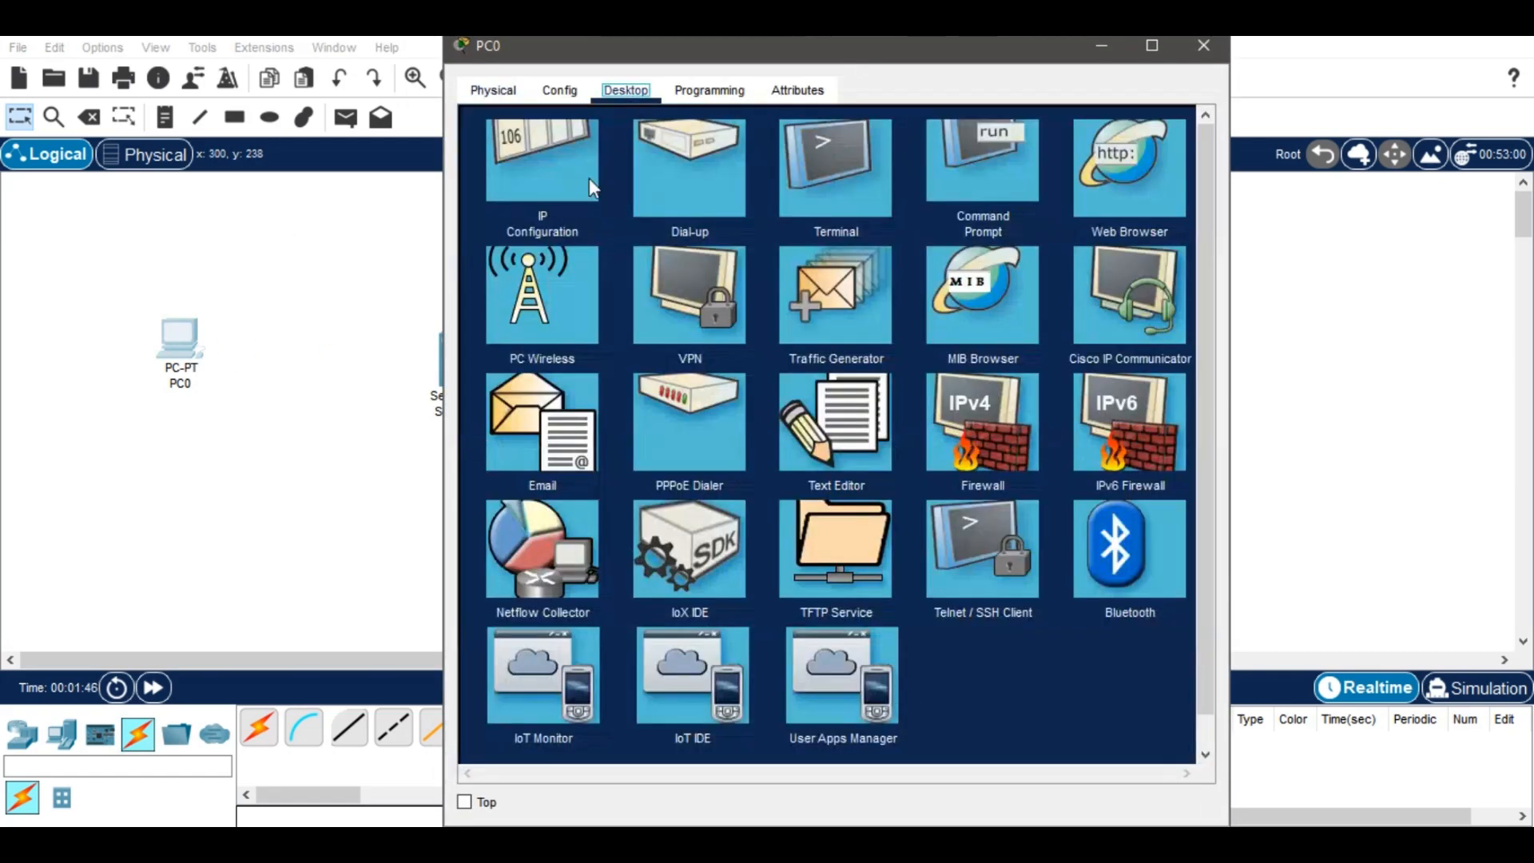
left_click(540, 180)
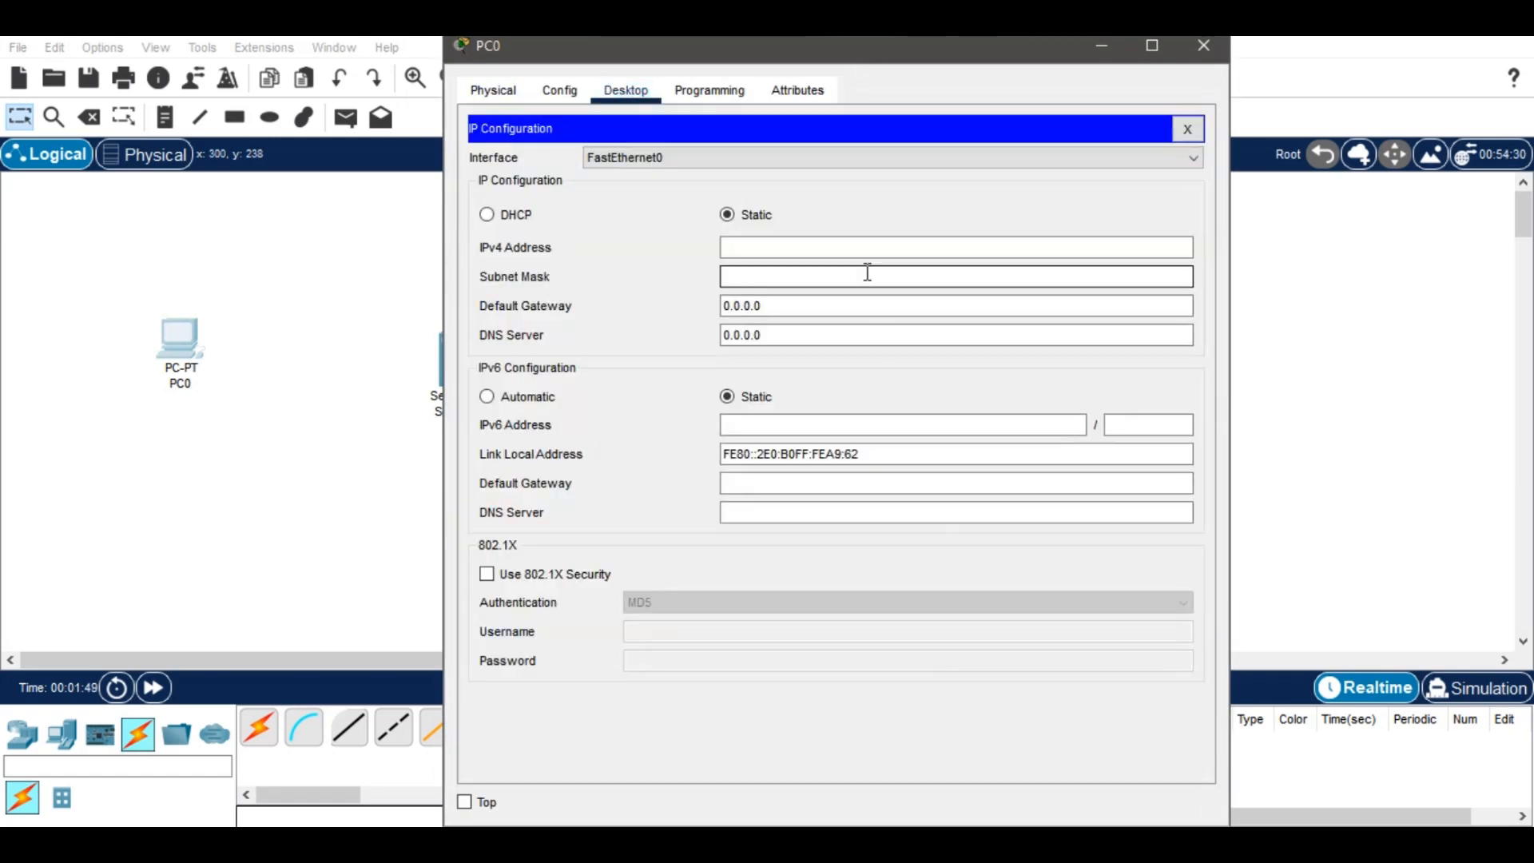
left_click(876, 247)
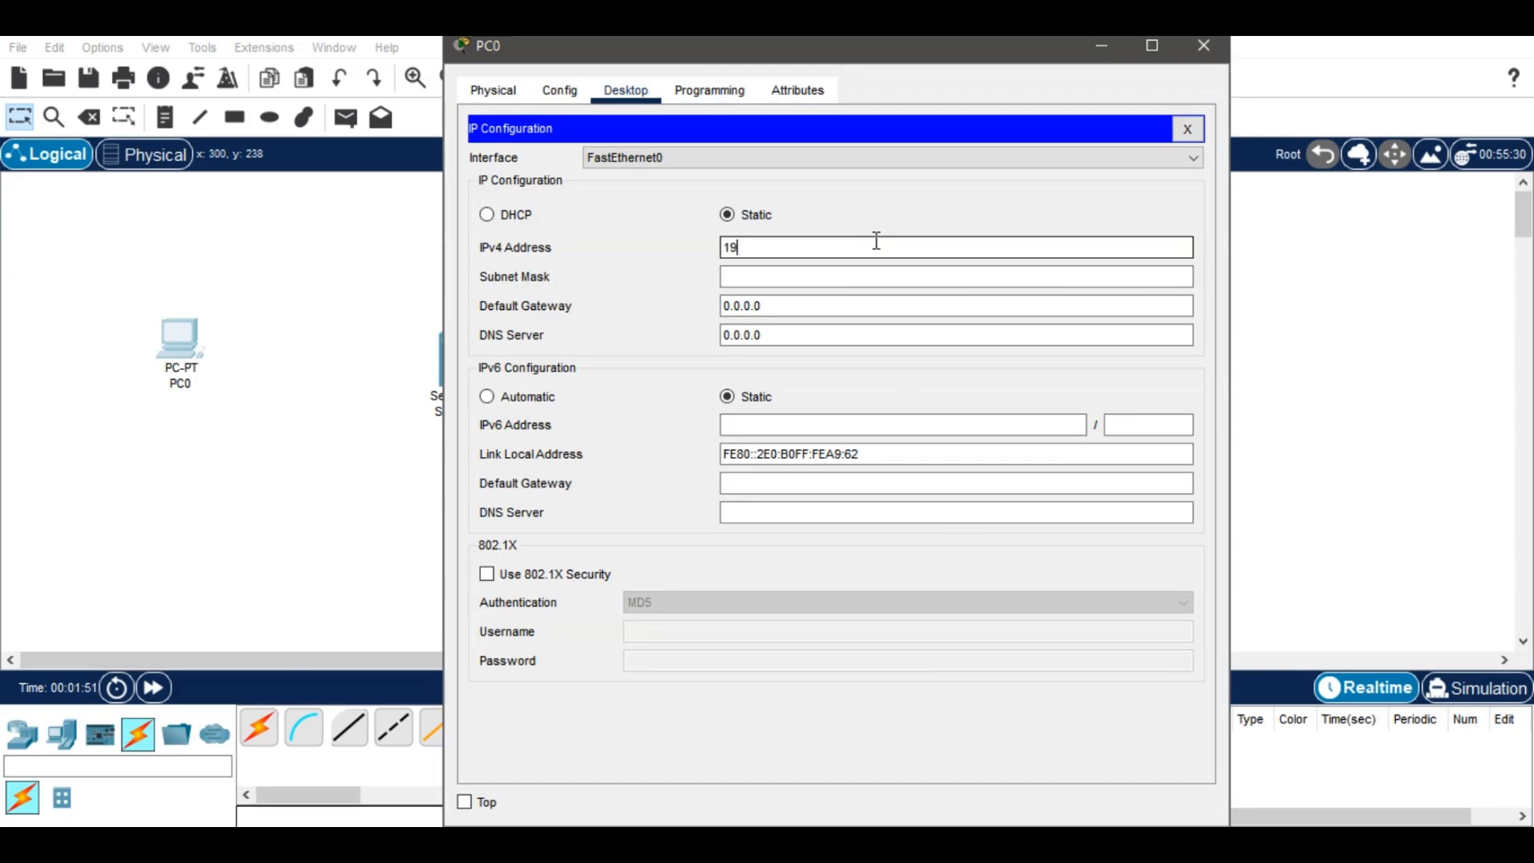
type("192.168.1.2")
left_click(896, 272)
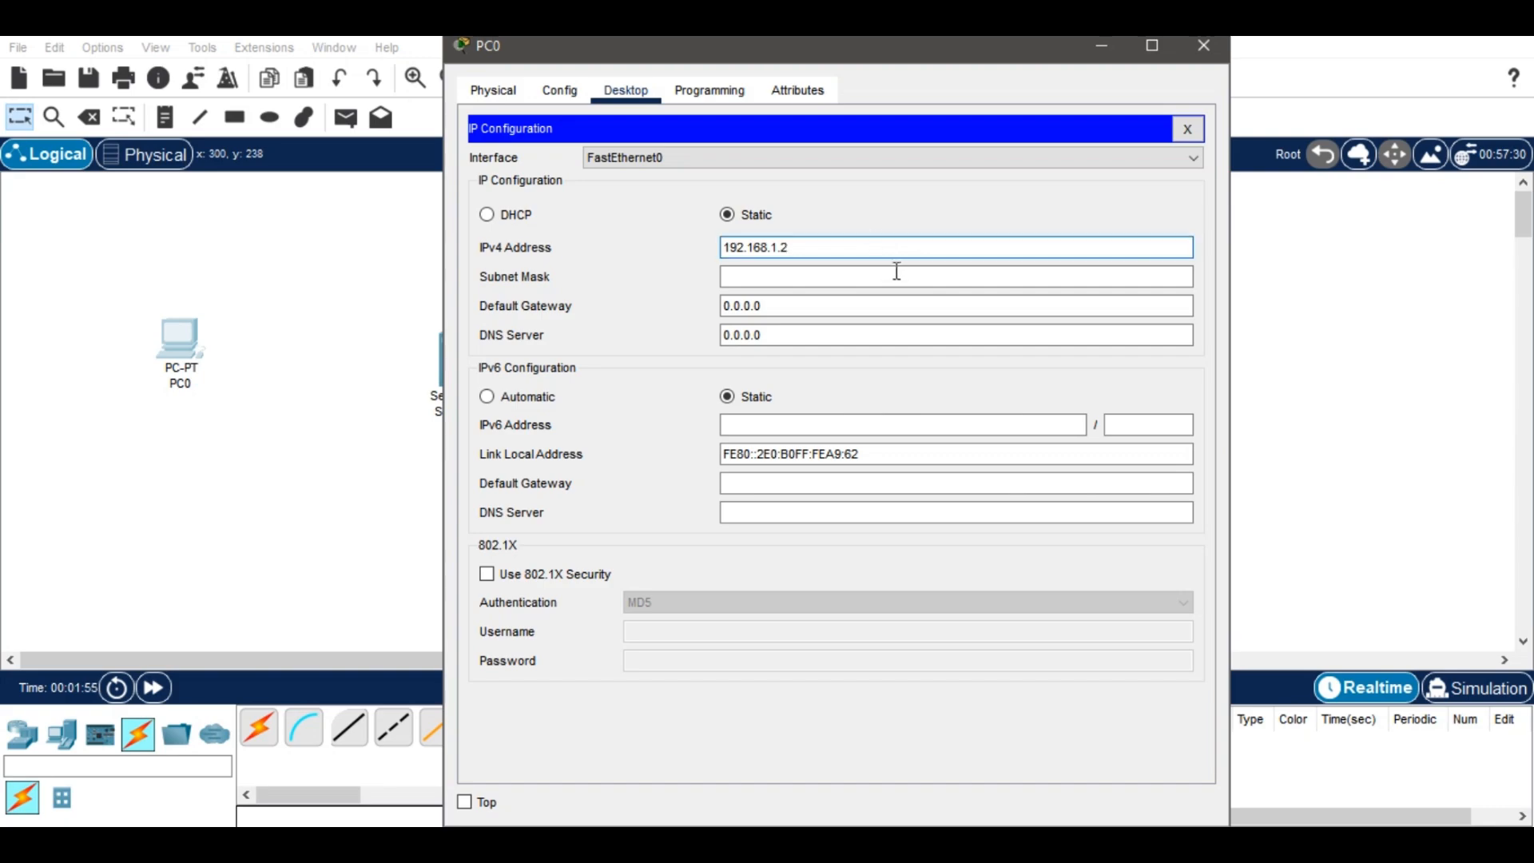
left_click(1203, 46)
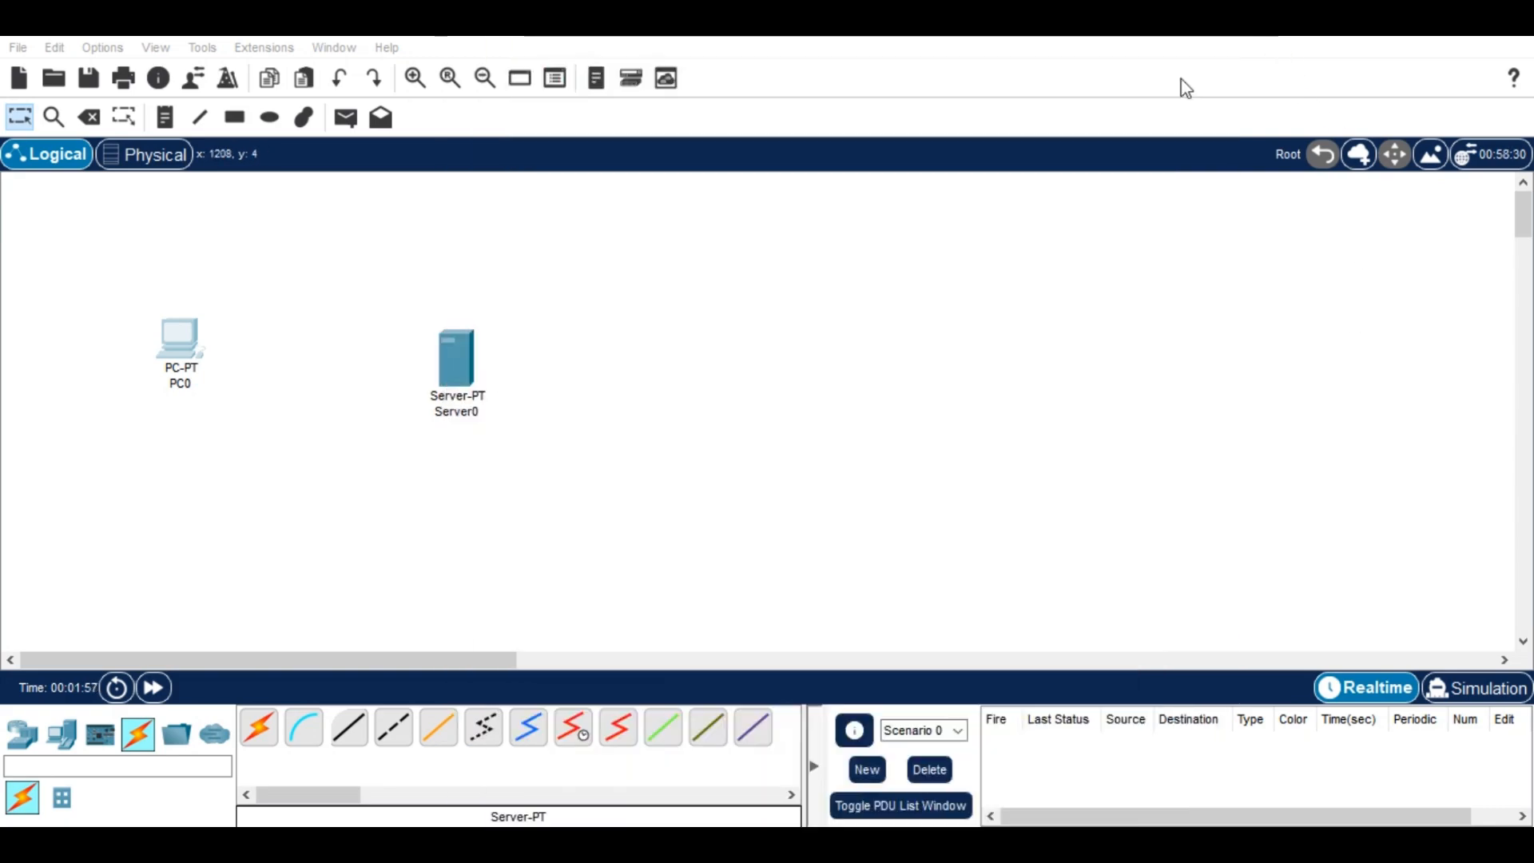
- Give Server0 the static IPv4 address 192.168.1.1 with subnet mask 255.255.255.0 and close its window
left_click(461, 367)
left_click(684, 150)
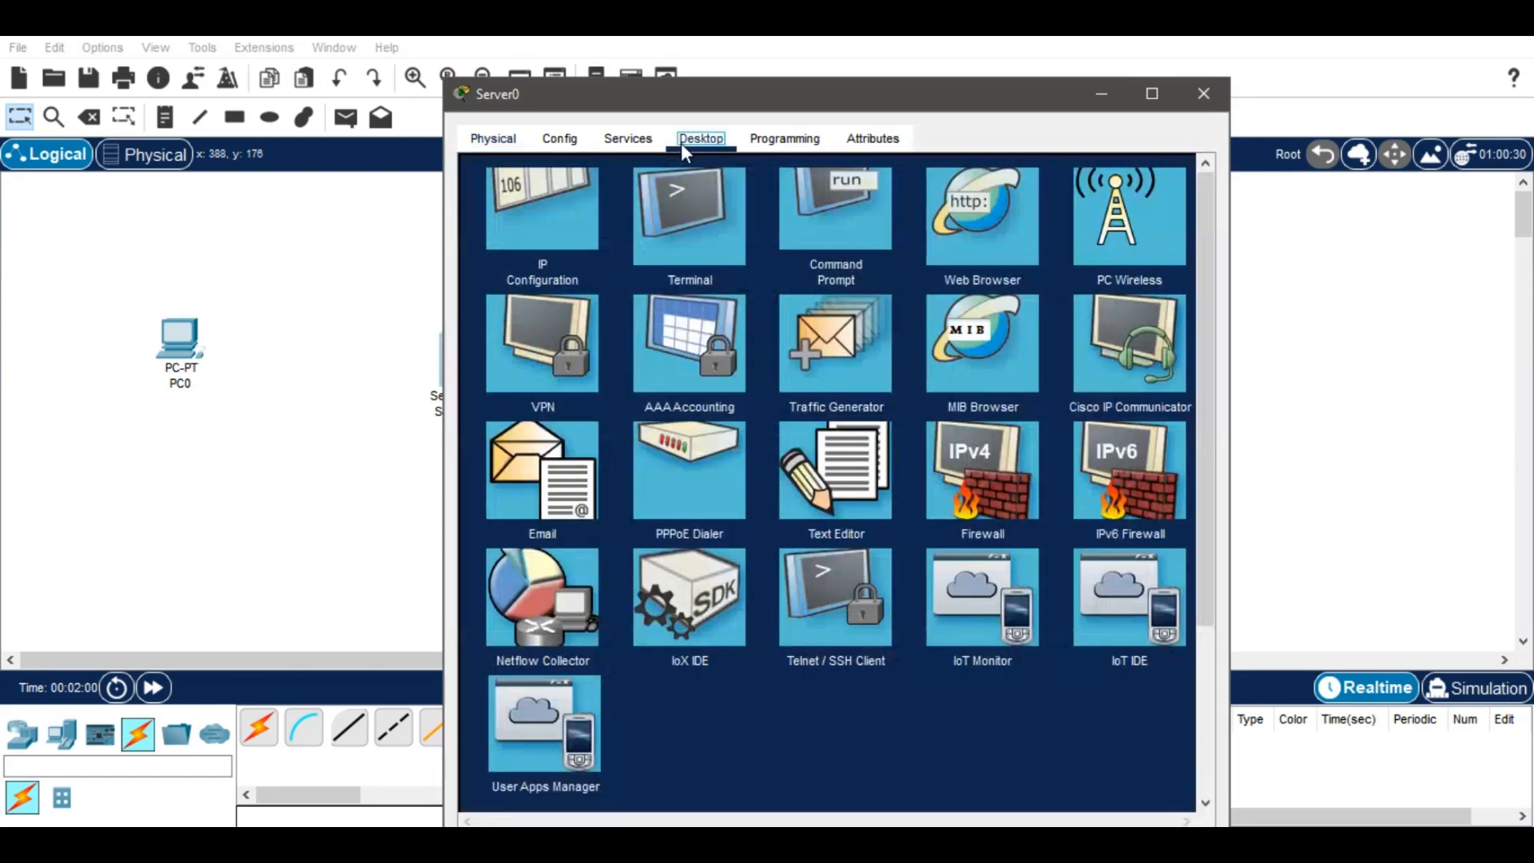
left_click(545, 276)
left_click(890, 268)
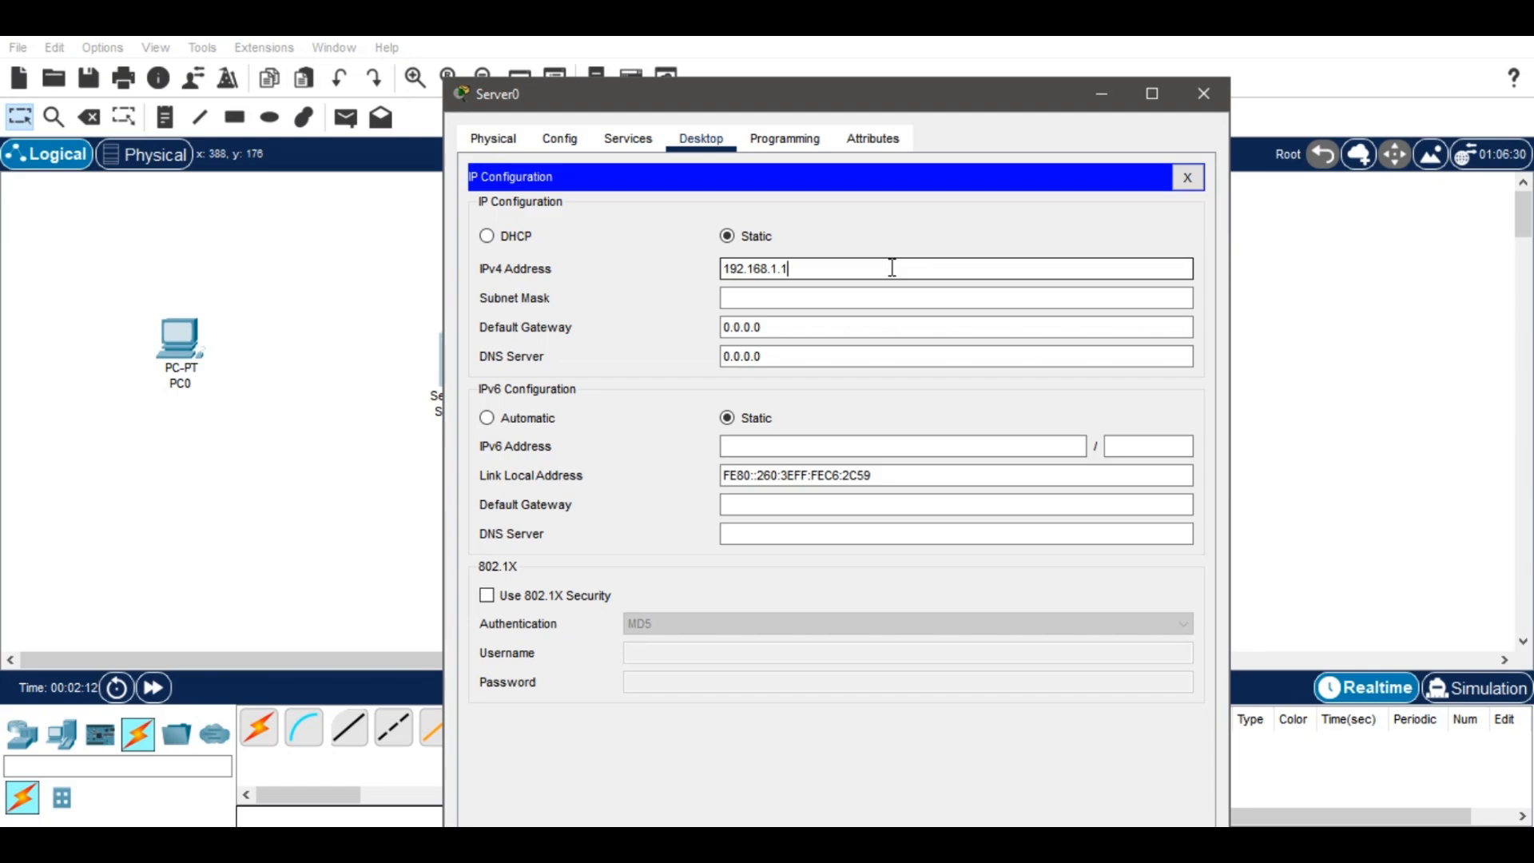
left_click(908, 298)
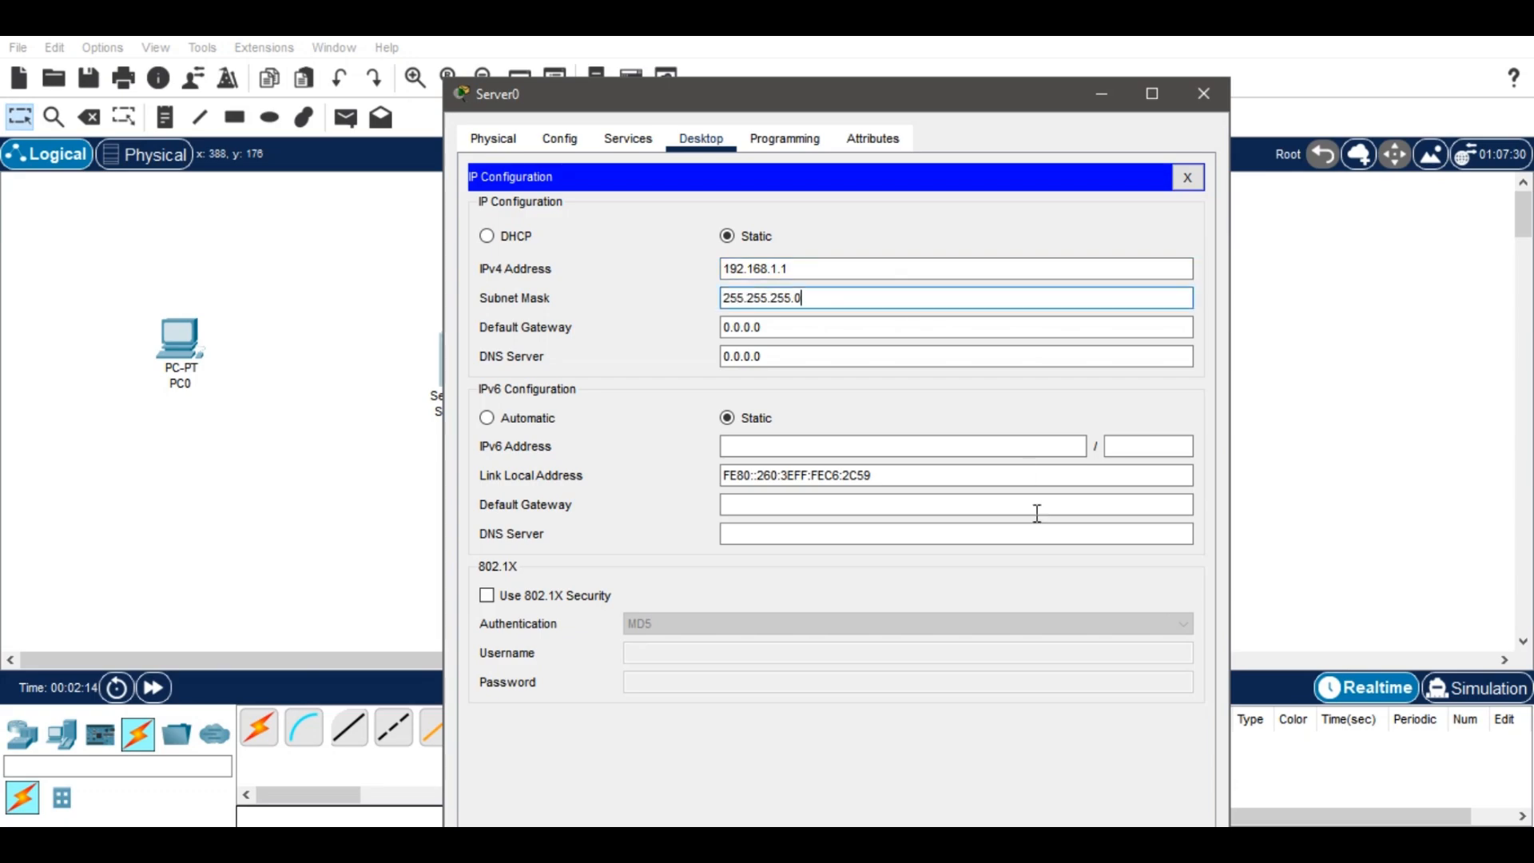
left_click(1203, 93)
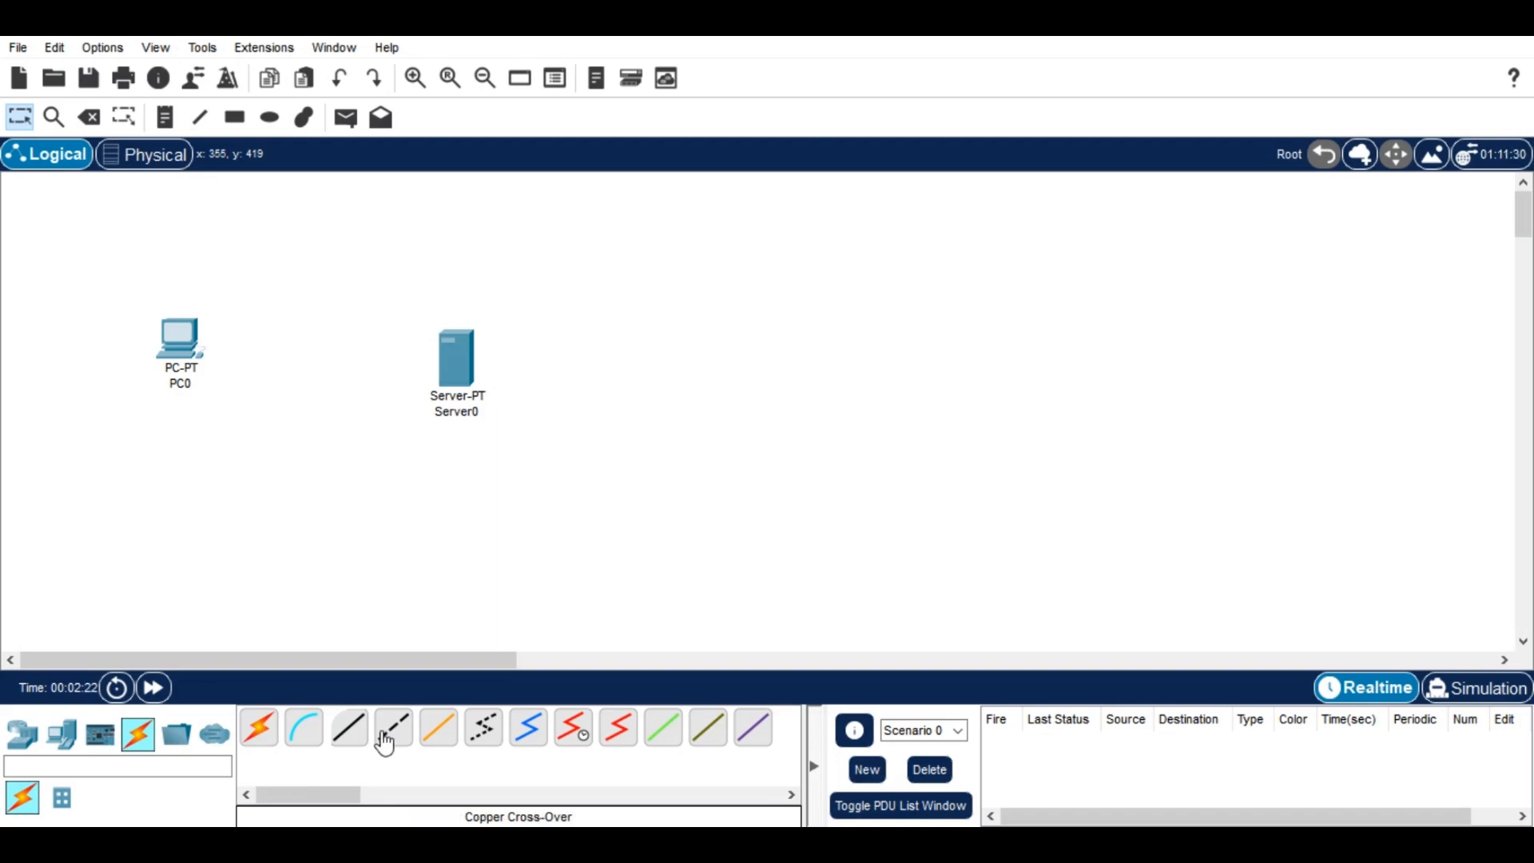
- Connect PC0 to Server0 with a copper cross-over cable
left_click(464, 379)
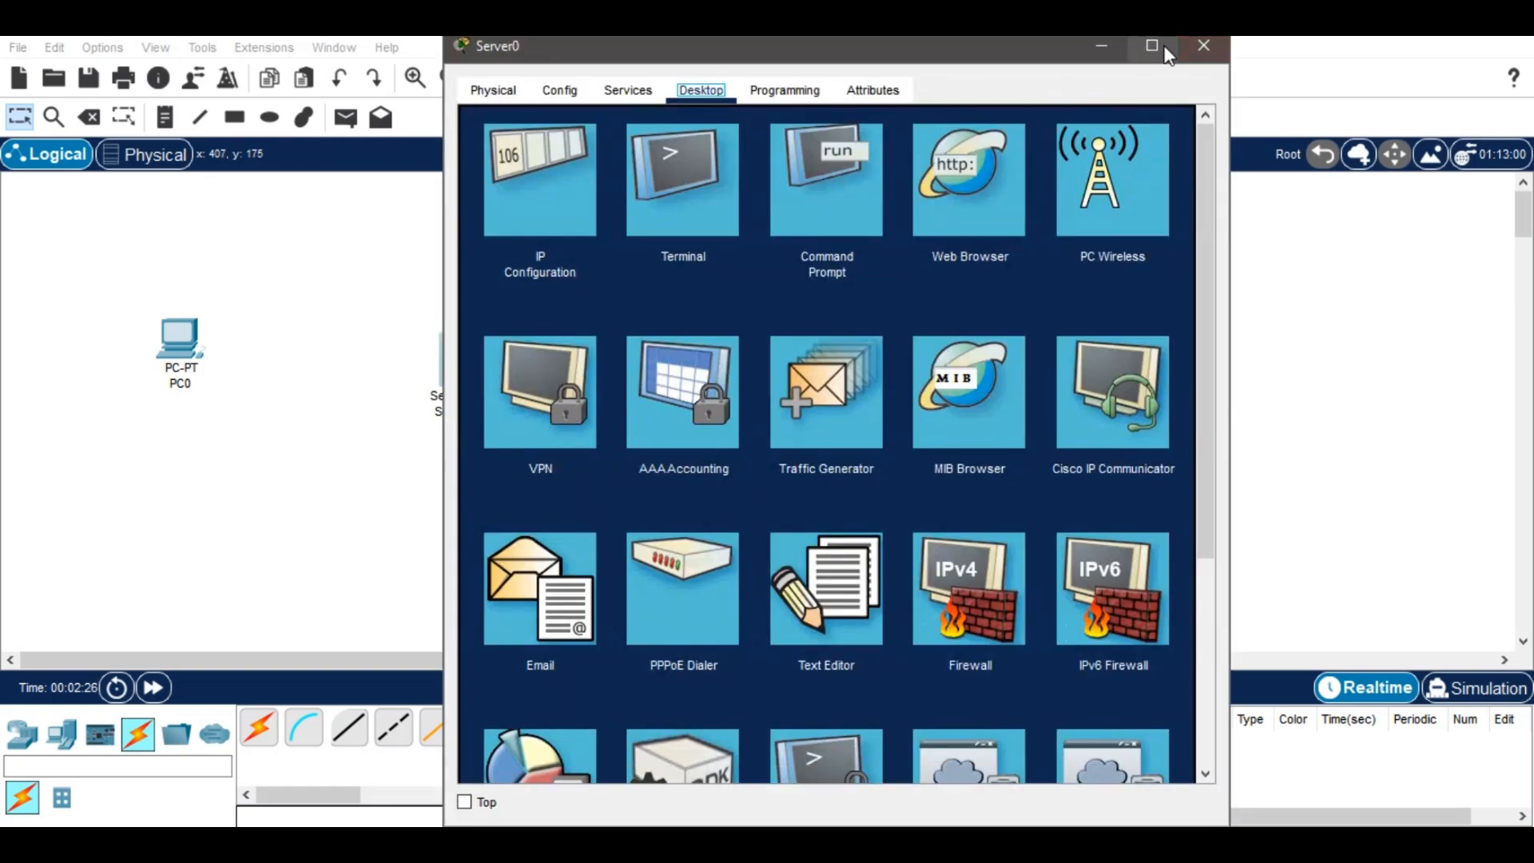
left_click(1203, 45)
left_click(394, 728)
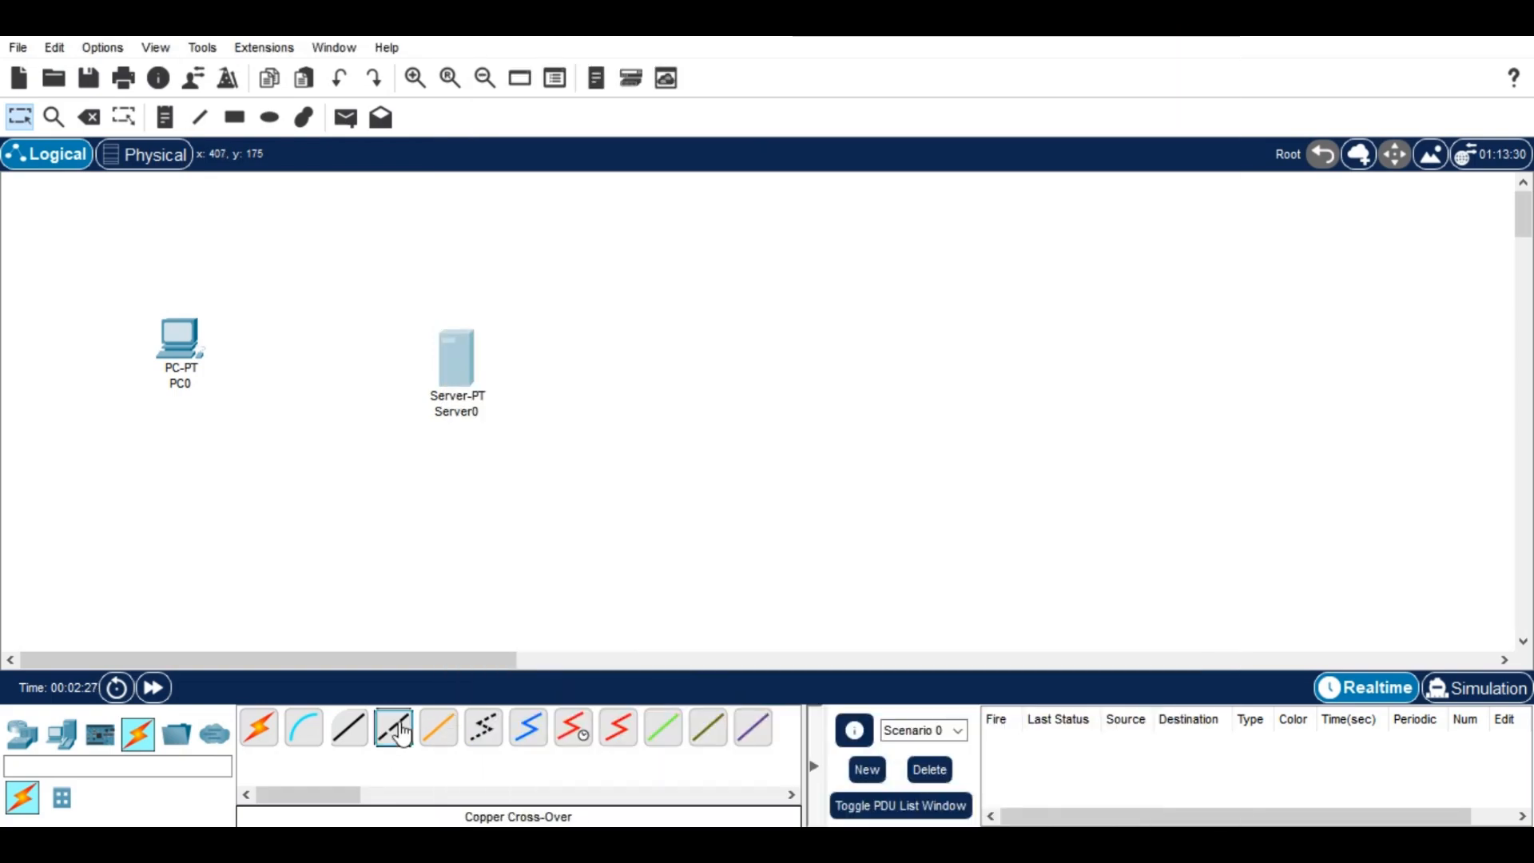
left_click(179, 339)
left_click(202, 426)
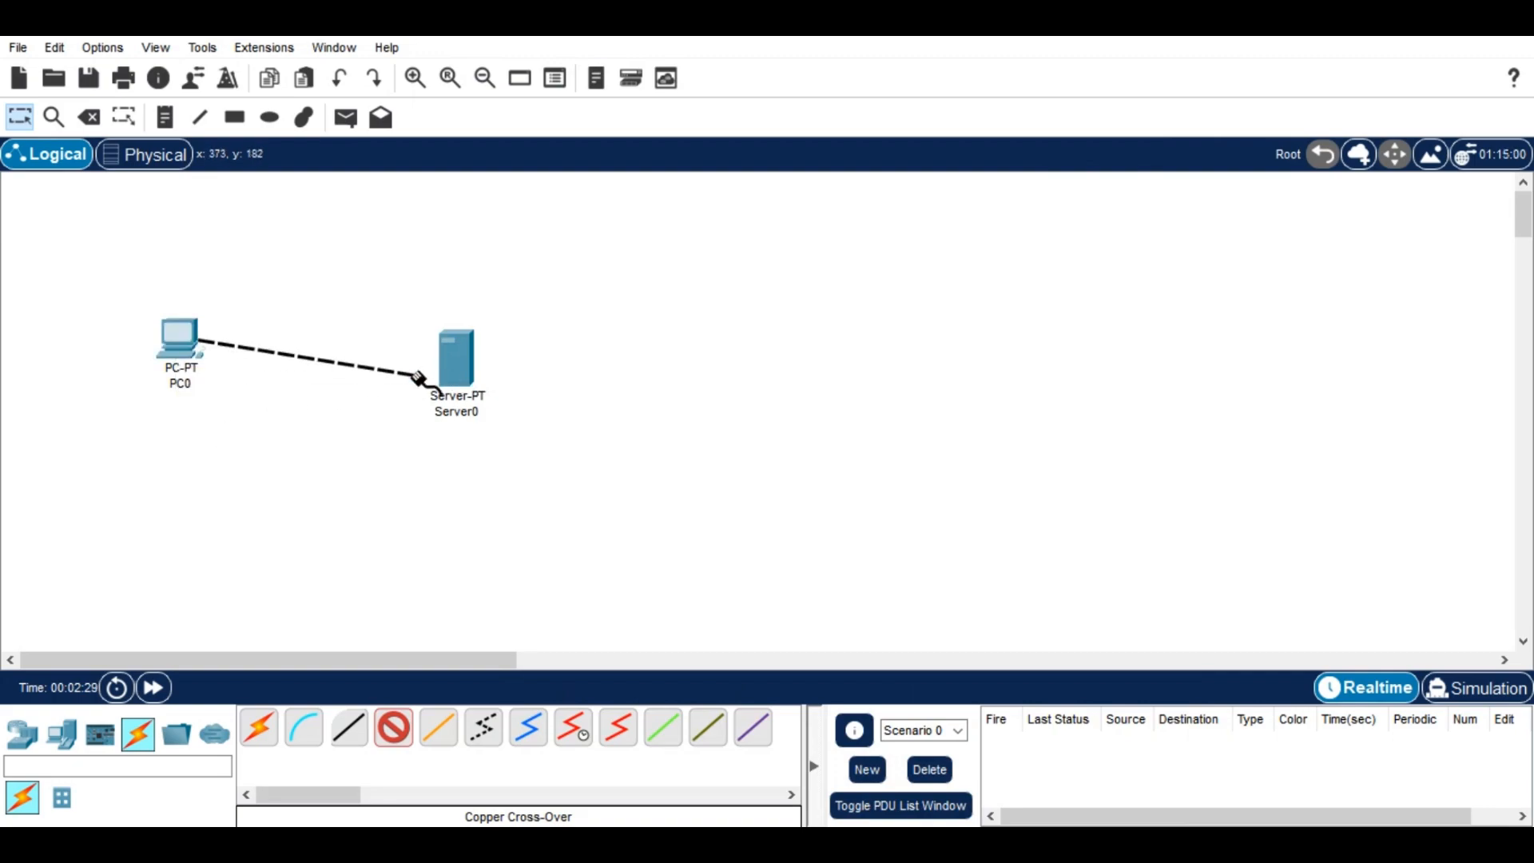
left_click(459, 357)
left_click(502, 372)
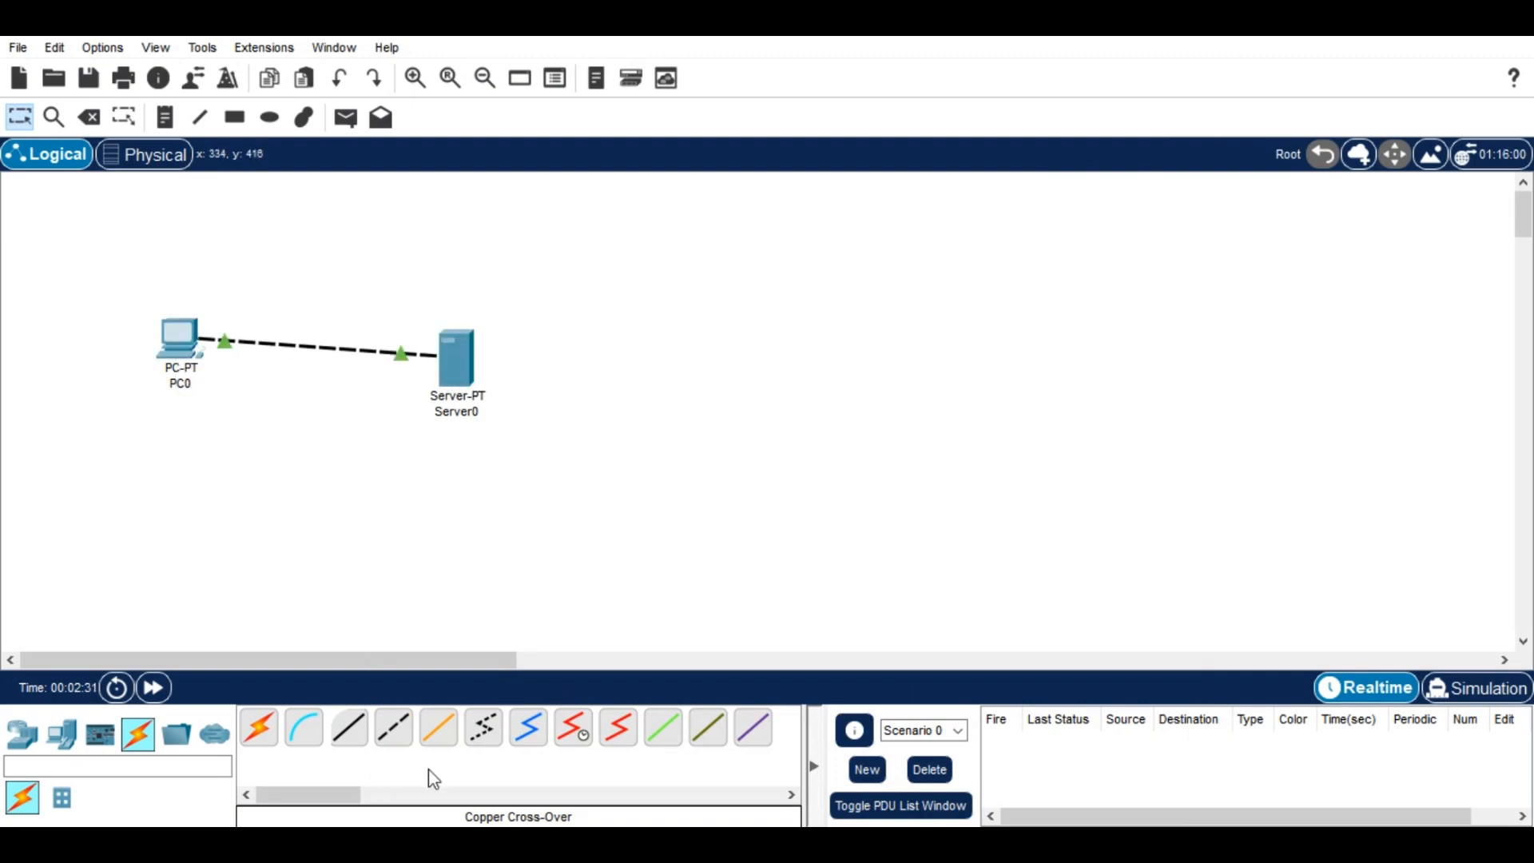
- Check the HTTP and HTTPS status and the web file list in Server0's HTTP service, and close its window
left_click(456, 357)
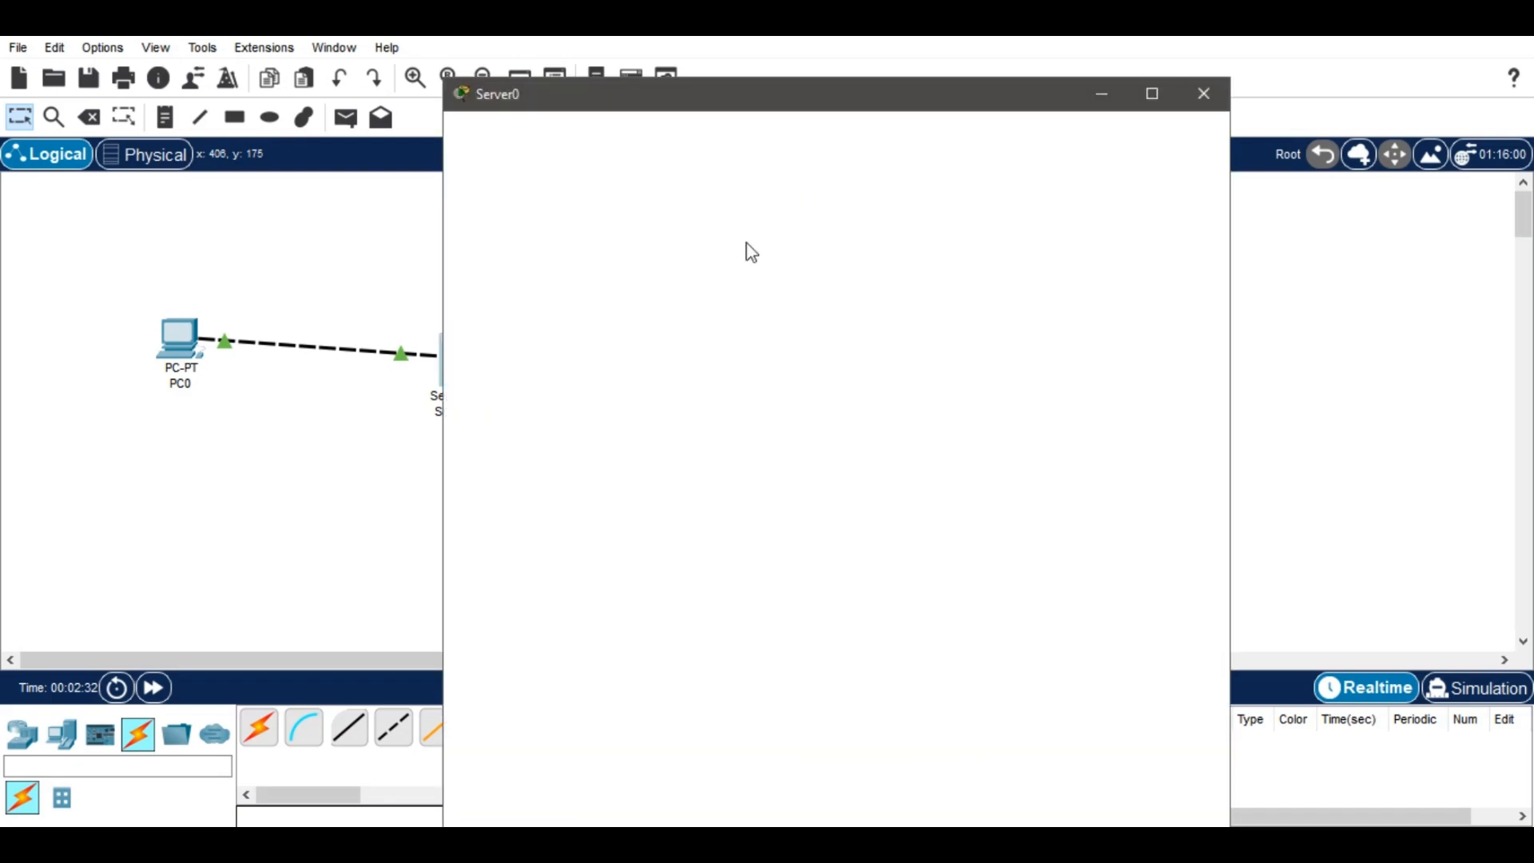
left_click(567, 223)
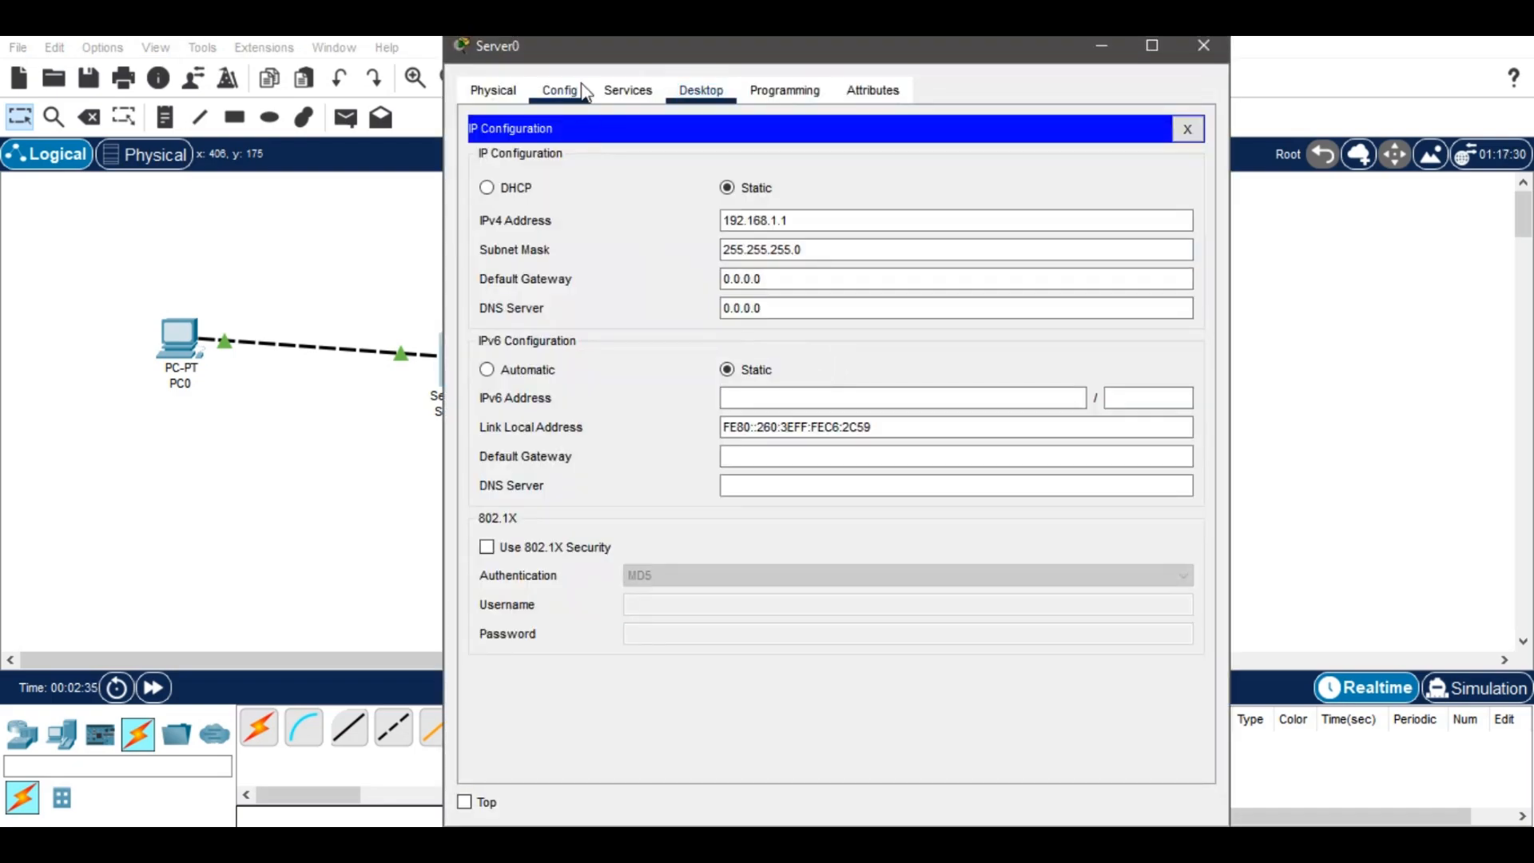
left_click(628, 89)
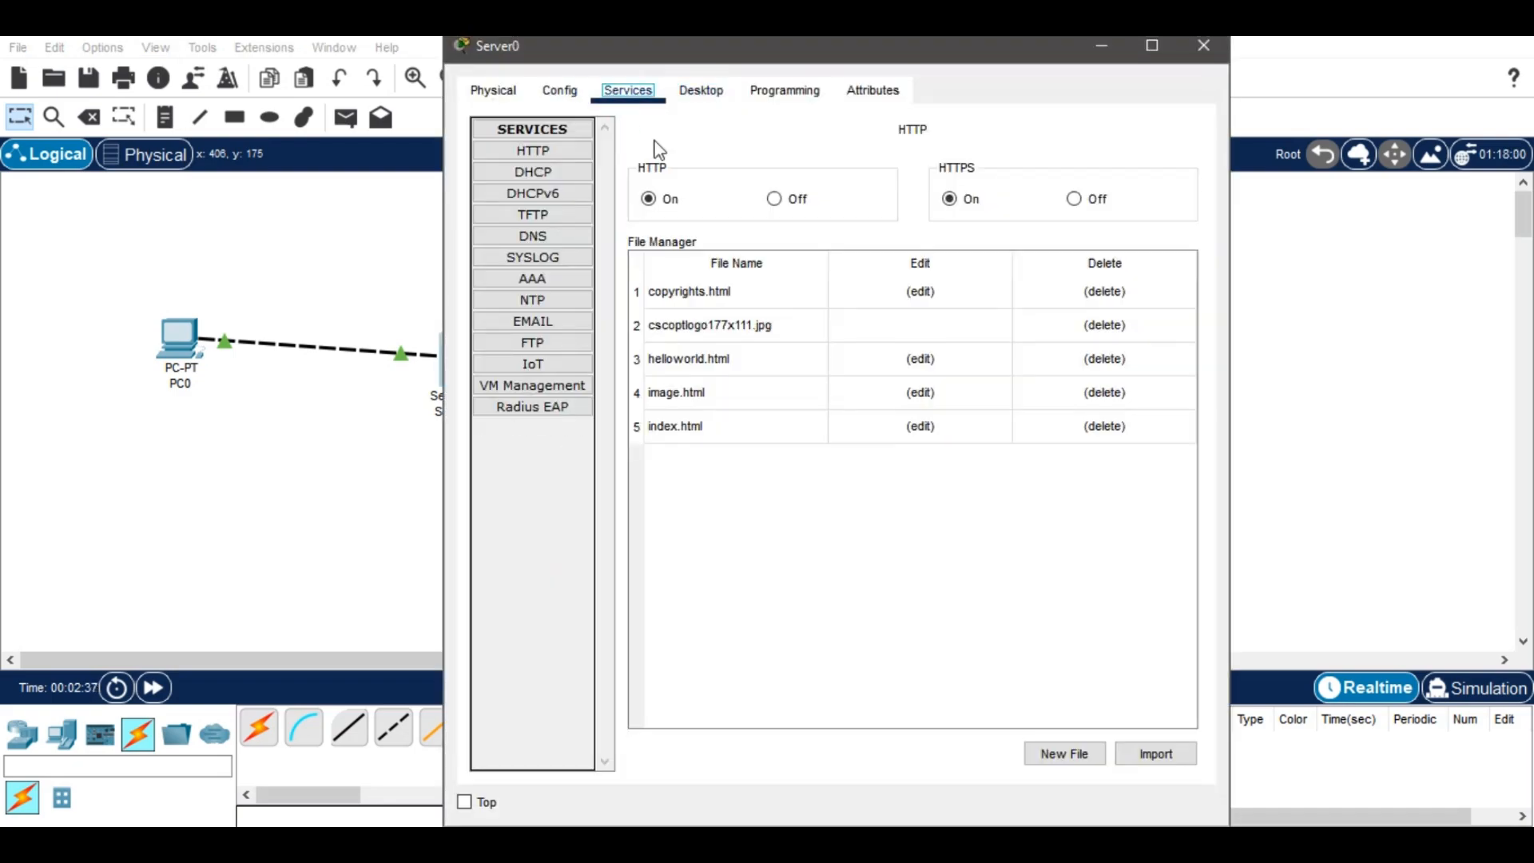
left_click(543, 148)
left_click(1204, 60)
- Ping 192.168.1.1 from PC0's Command Prompt, check the replies and packet statistics, and close the prompt
left_click(921, 659)
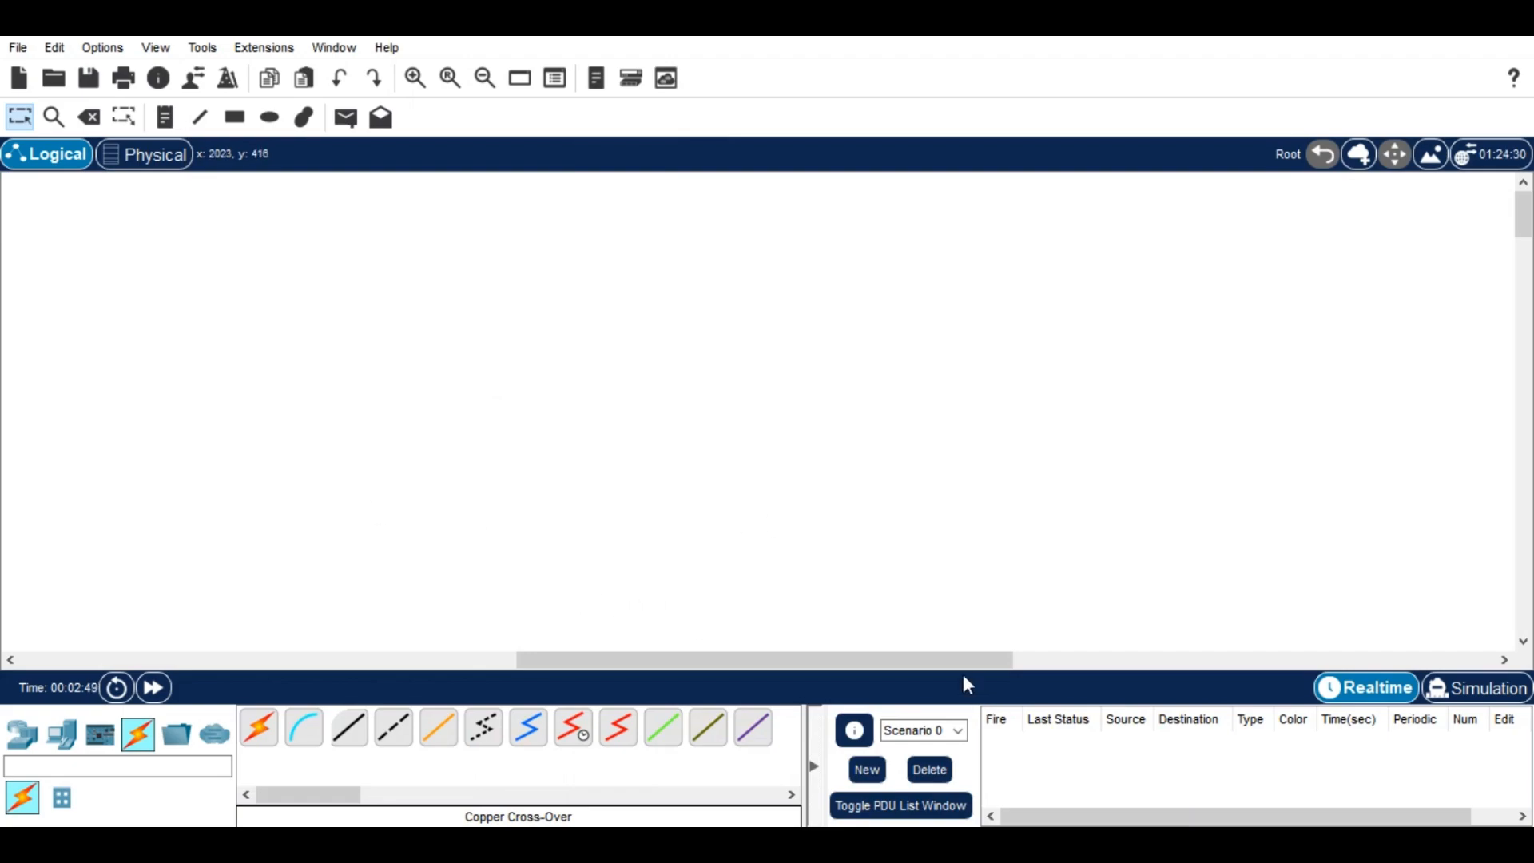
left_click(454, 661)
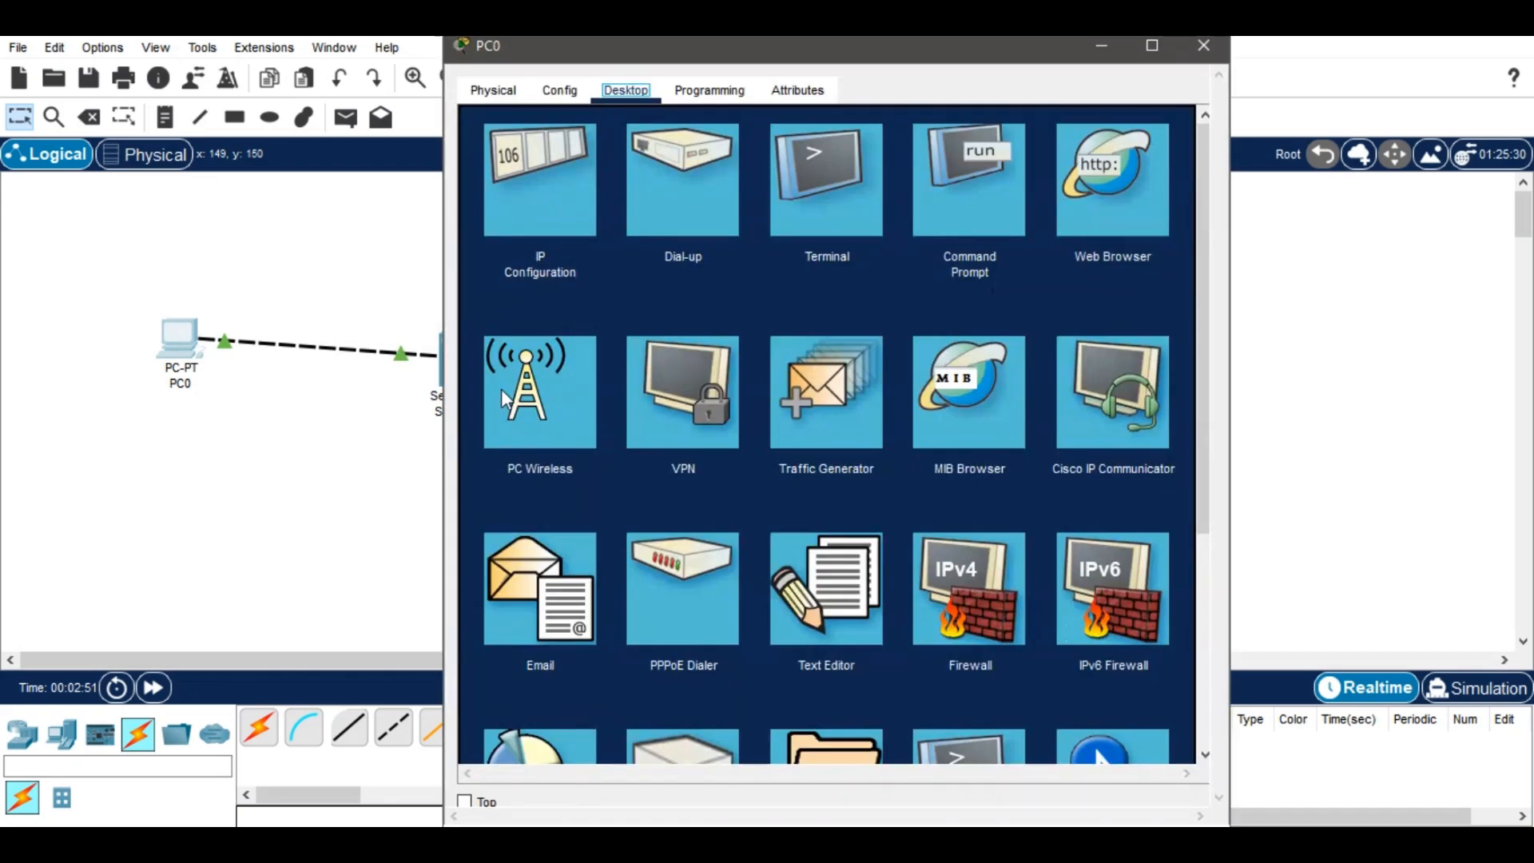
left_click(984, 204)
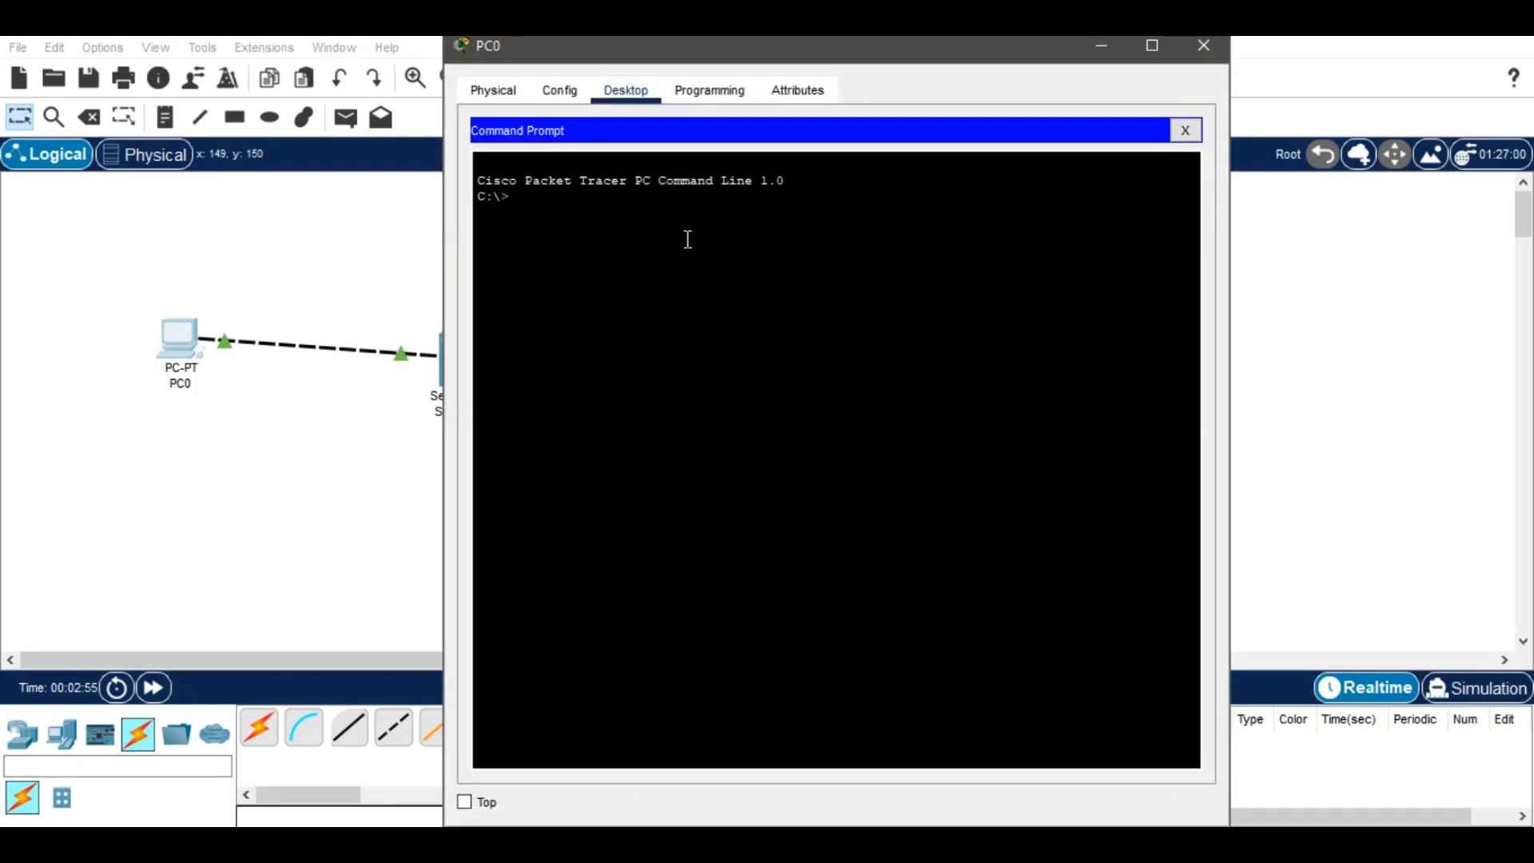
type("ping 192.168.1.1")
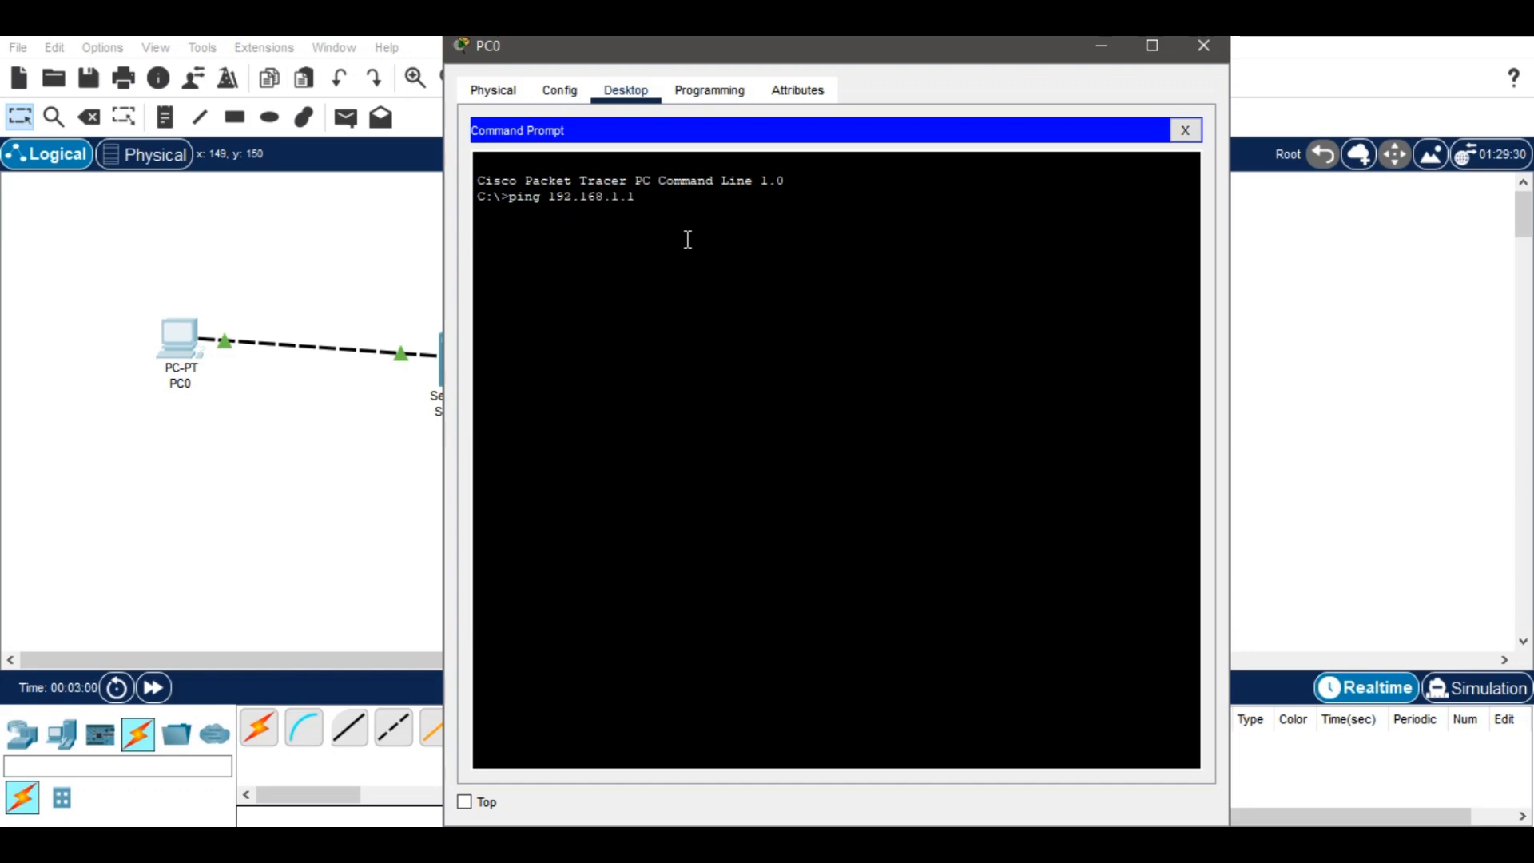
key("Return")
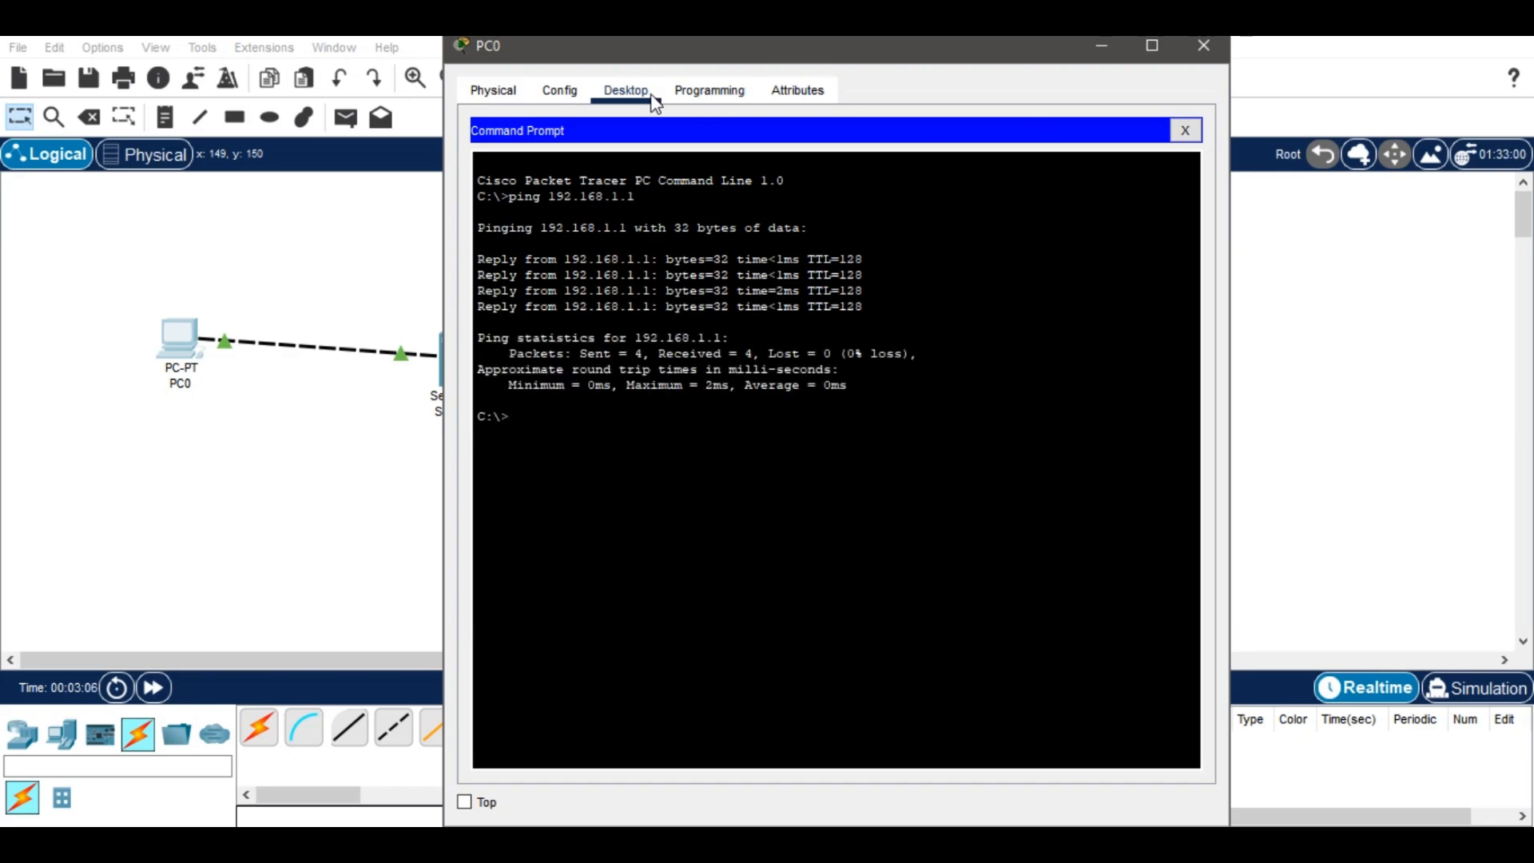
left_click(1185, 130)
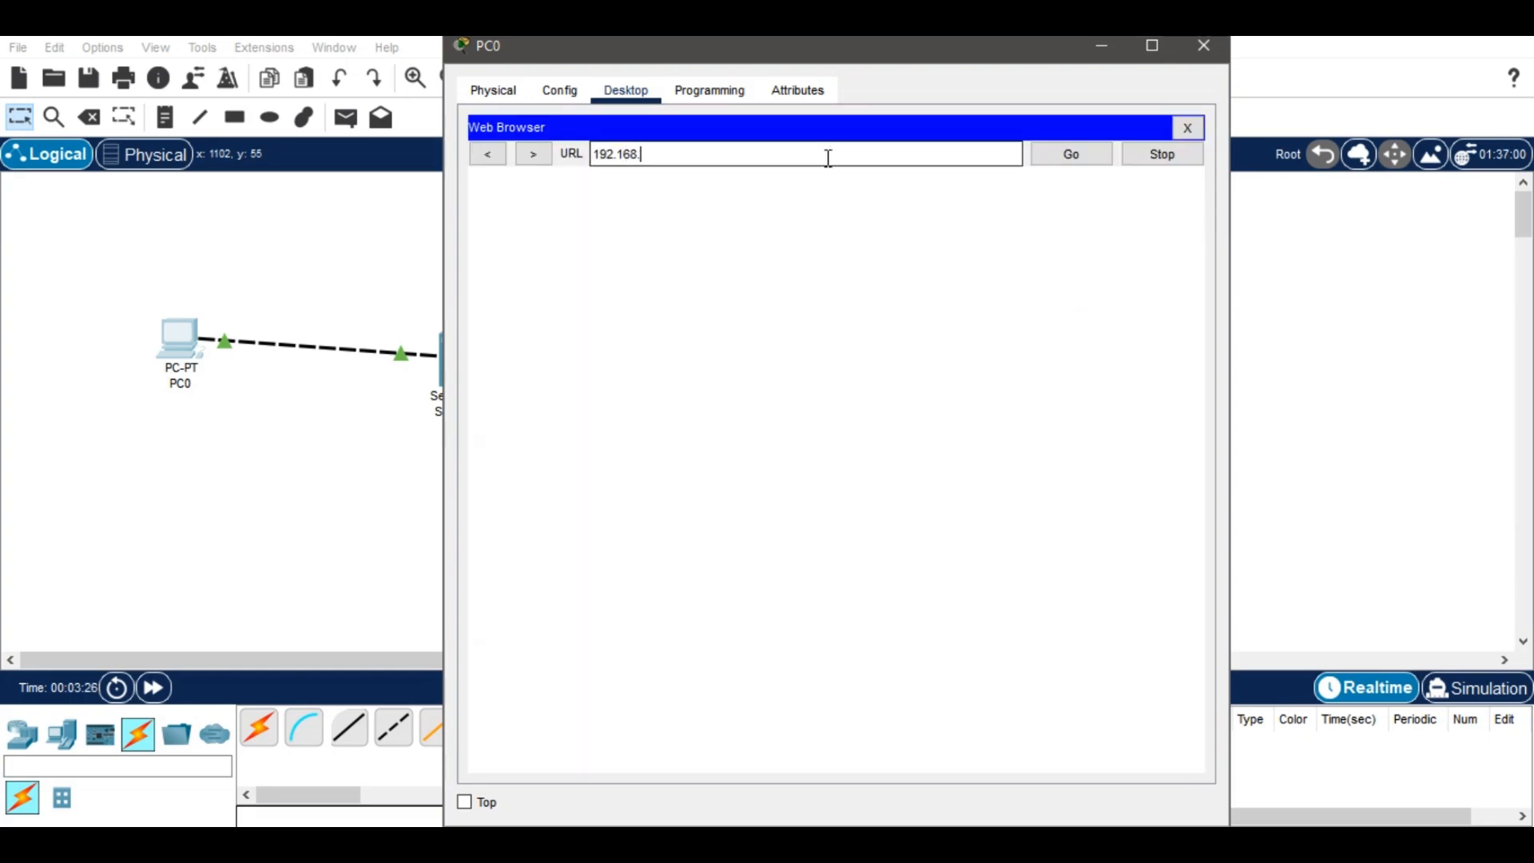
- Load the server's web page at 192.168.1.1 in PC0's Web Browser and close PC0's window
type("1.1")
left_click(1061, 154)
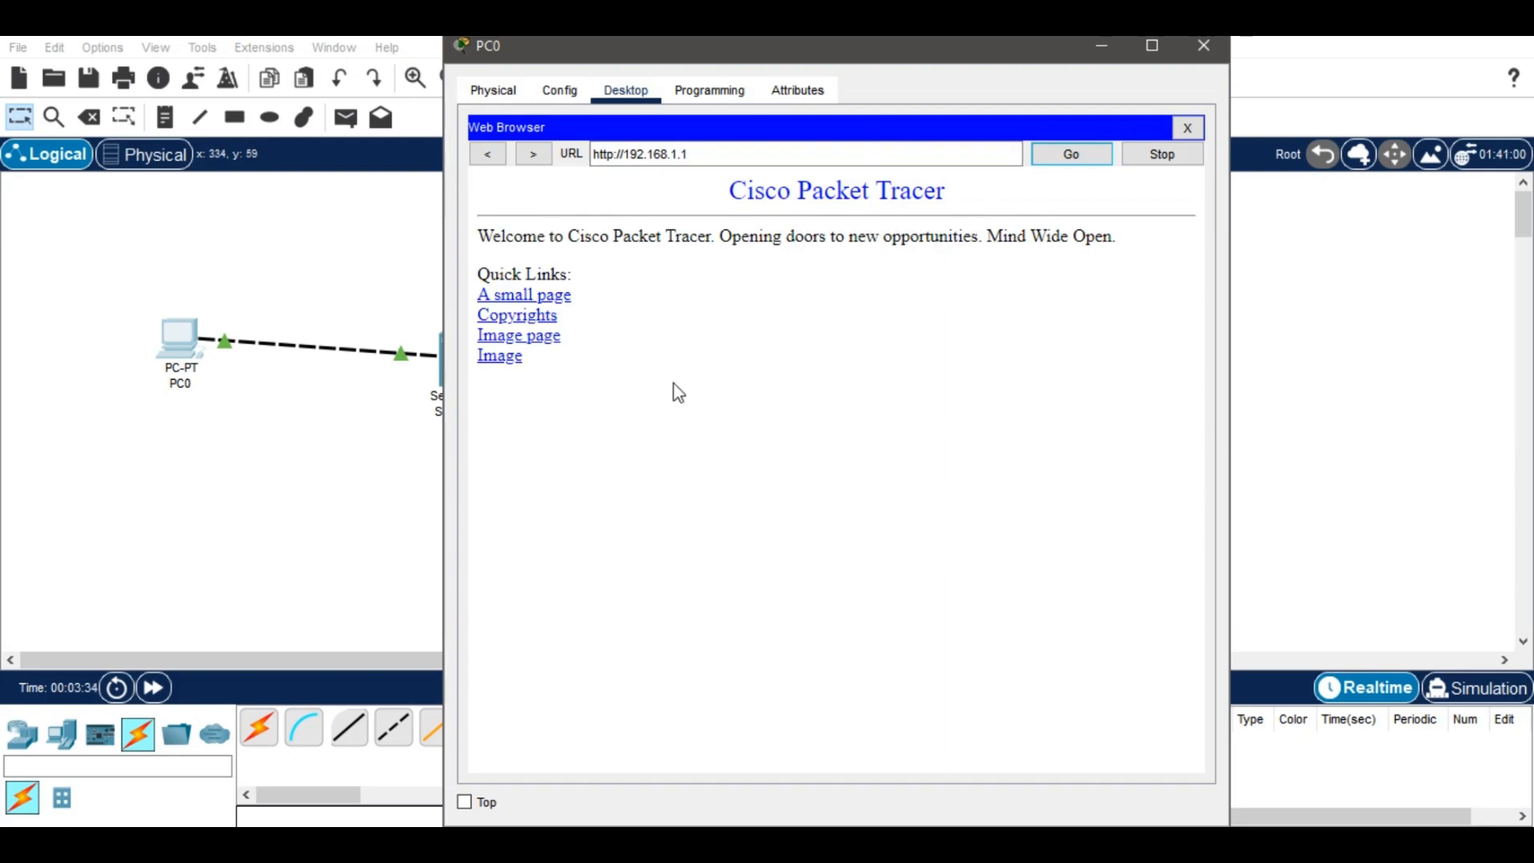
left_click(1210, 56)
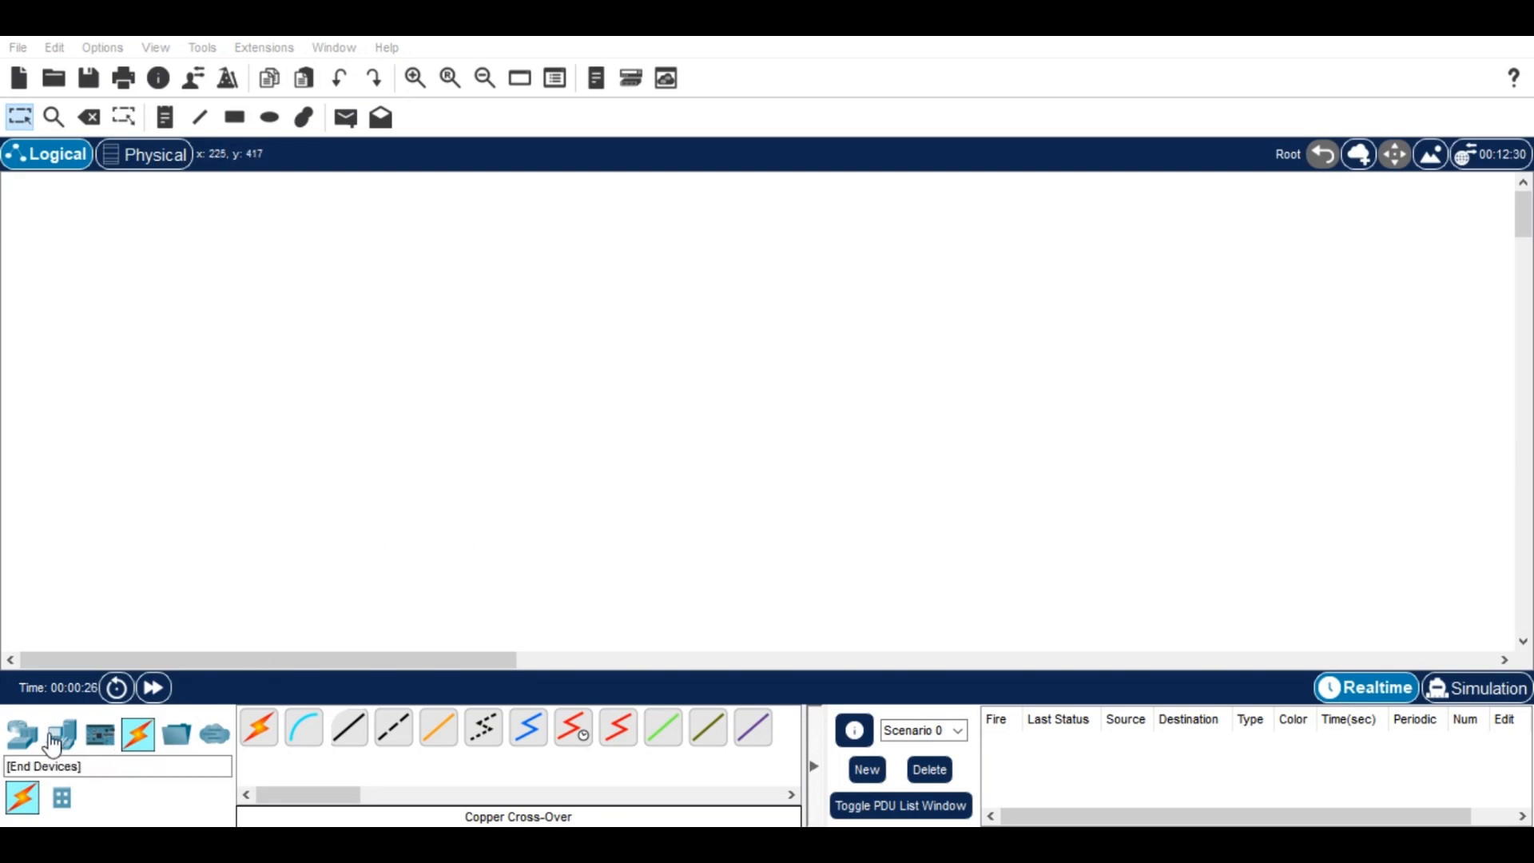
- Place a server on the empty logical workspace and rename it Server HTTP
left_click(22, 733)
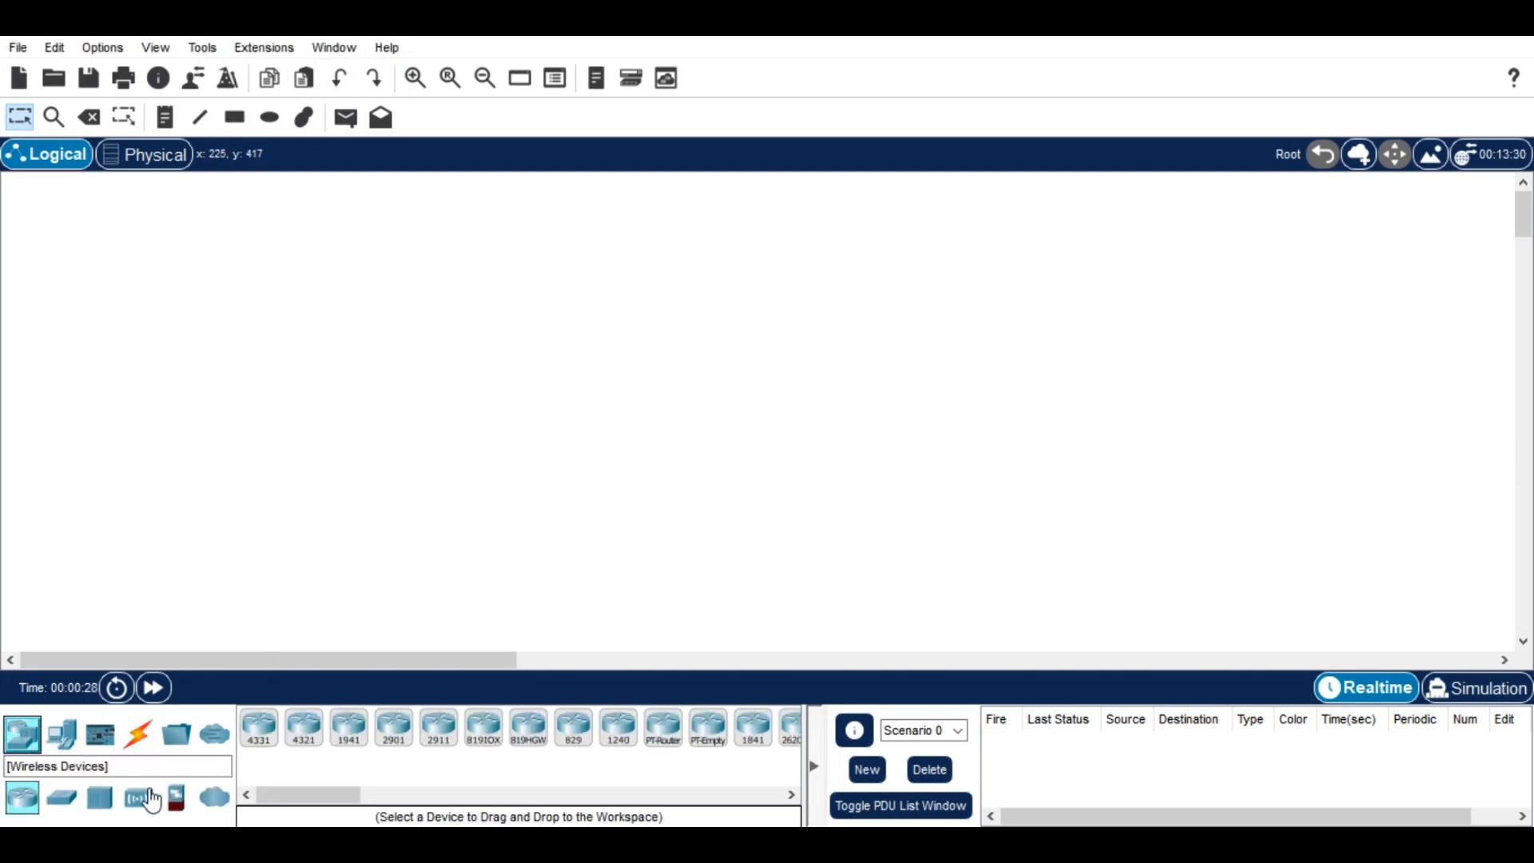
left_click(62, 733)
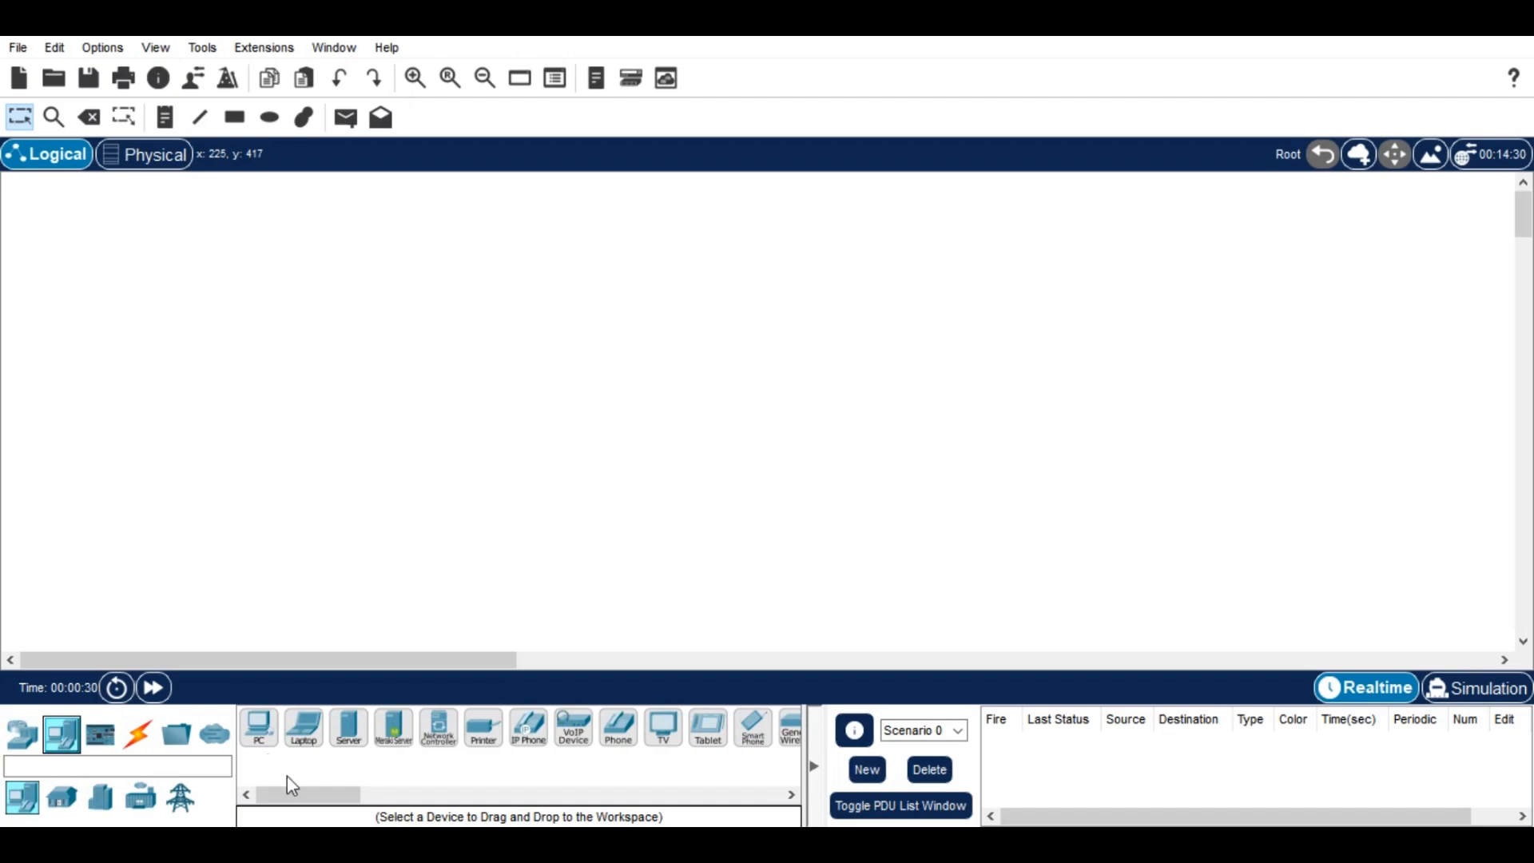
left_click(348, 727)
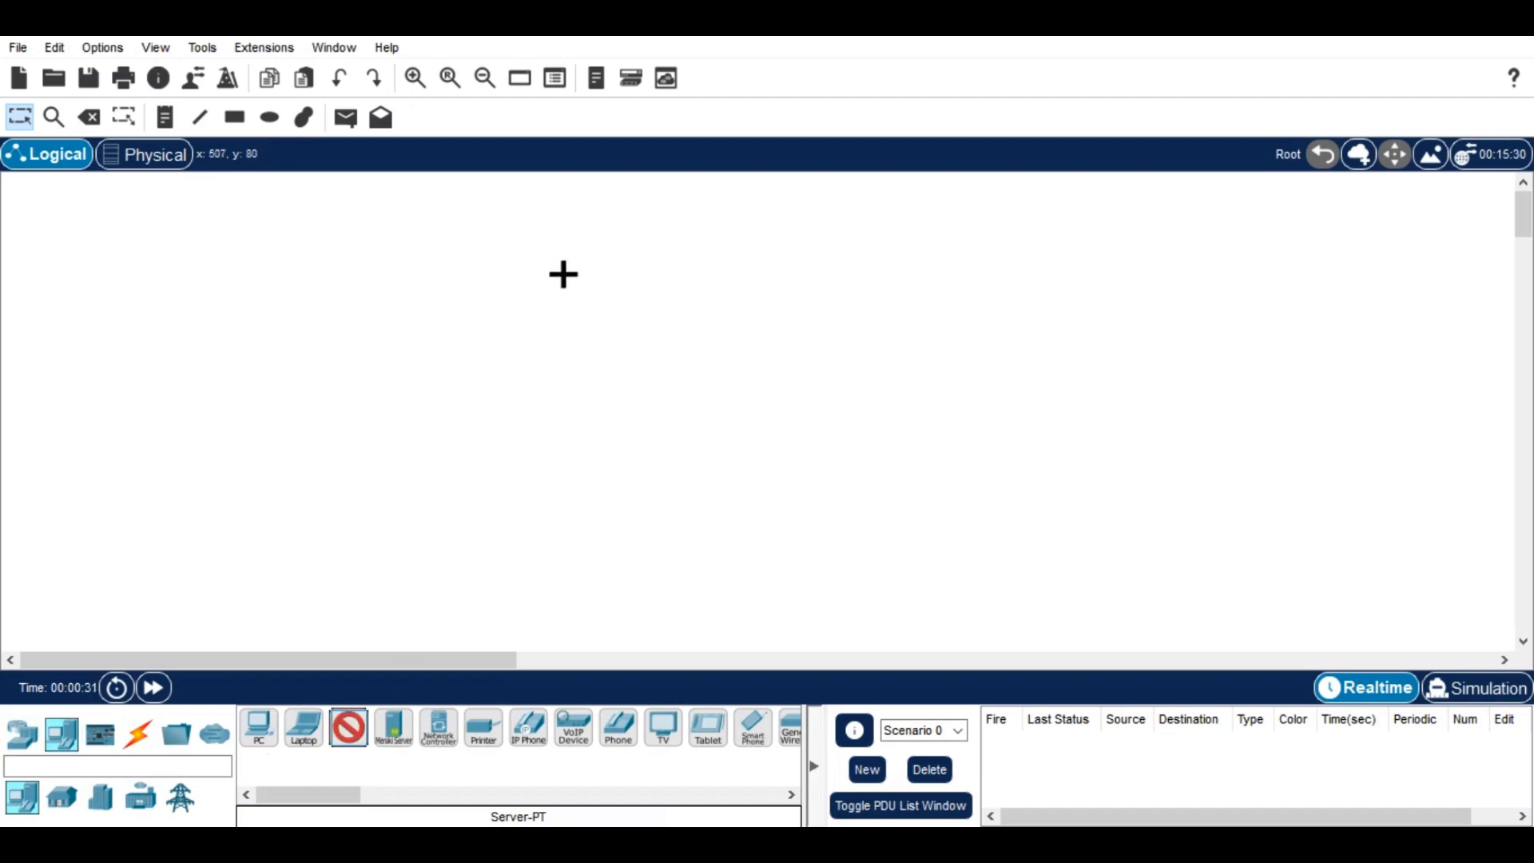
left_click(545, 325)
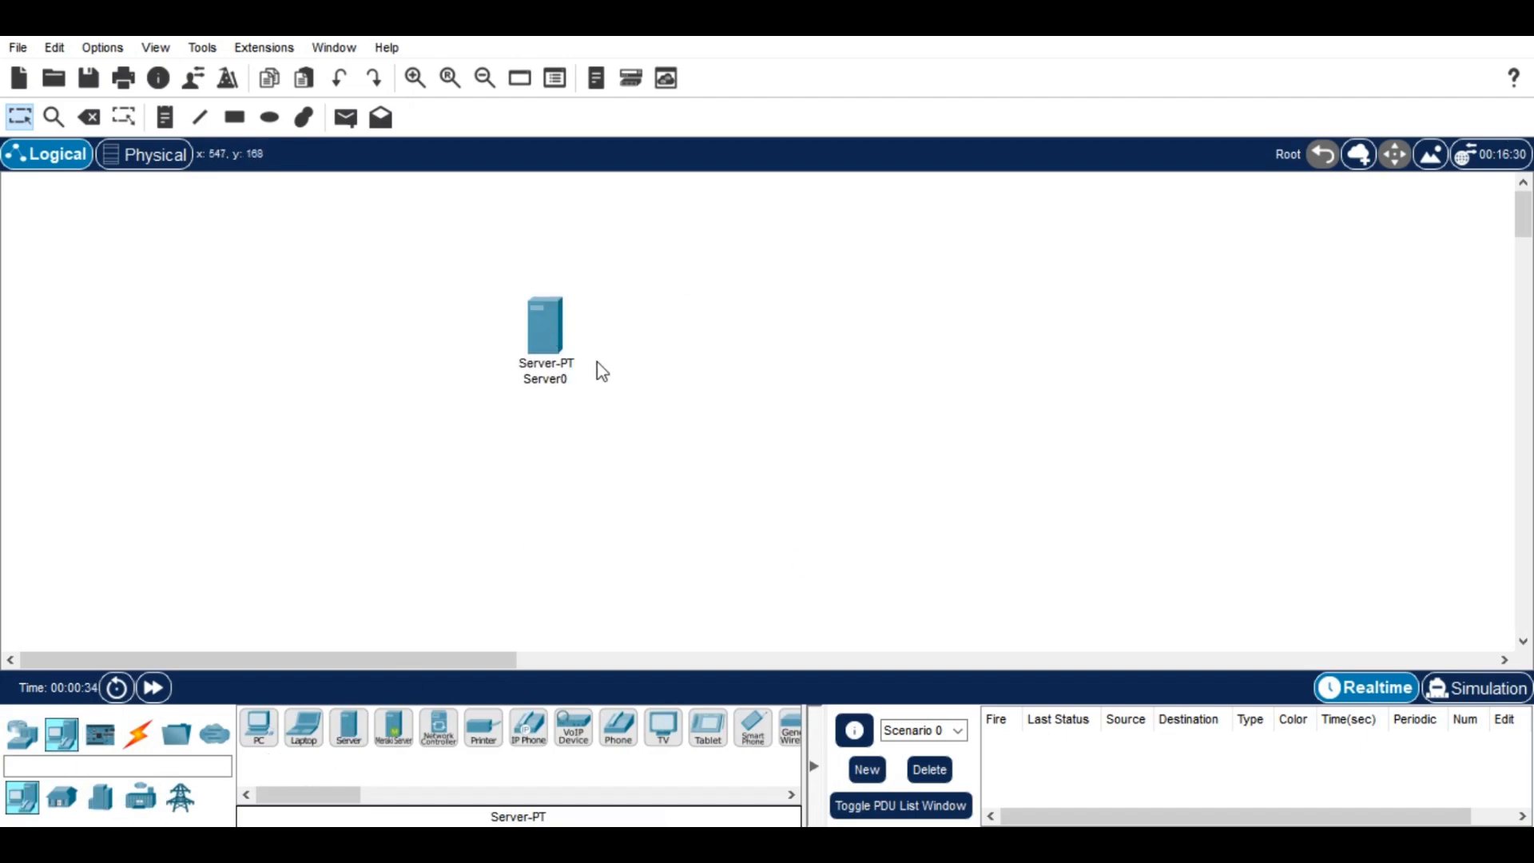
left_click(561, 380)
left_click(580, 381)
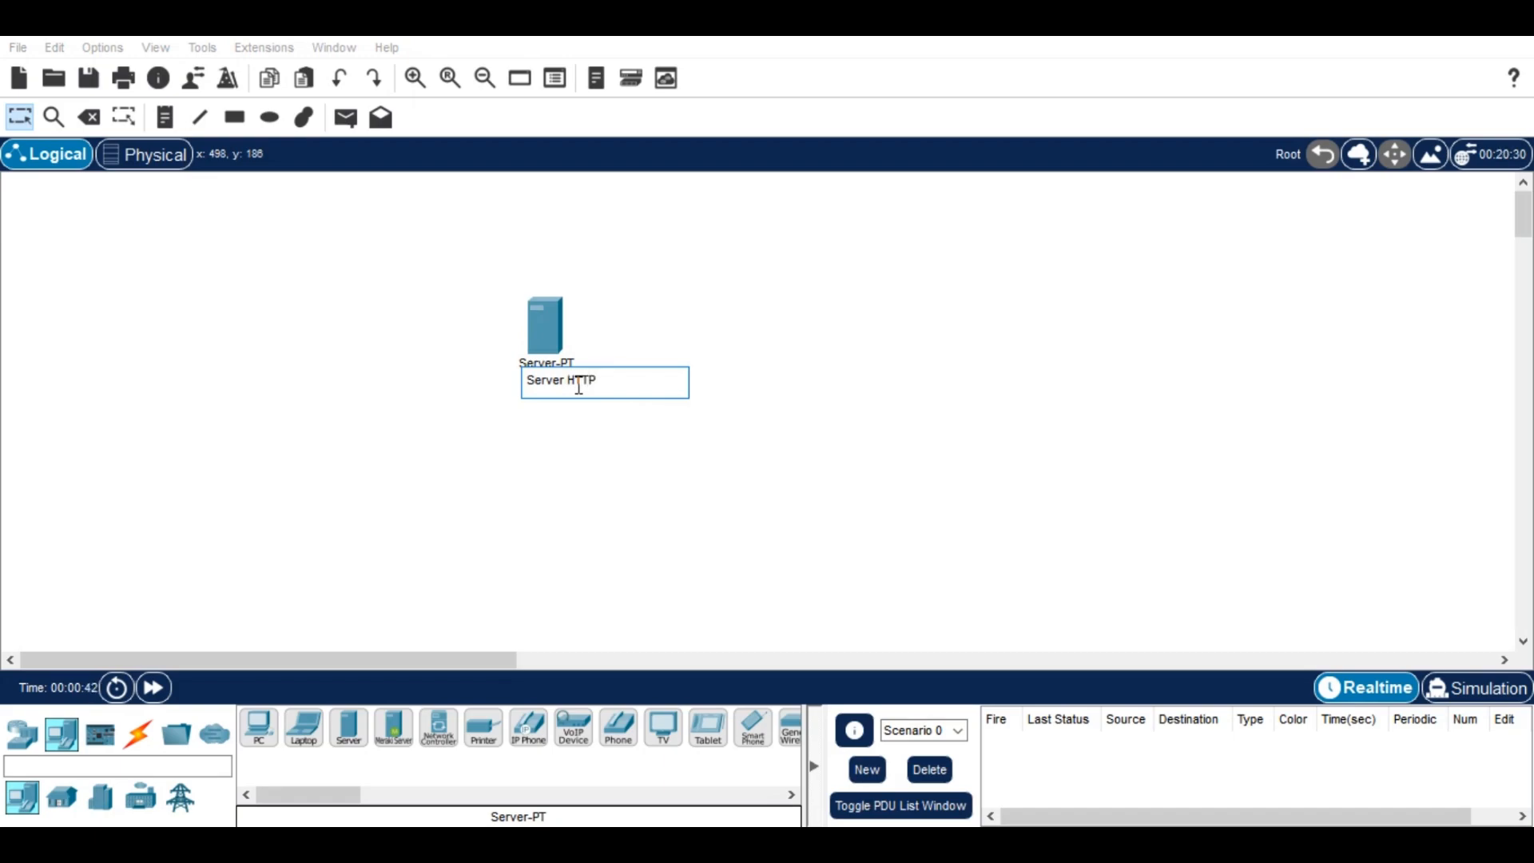
key("Return")
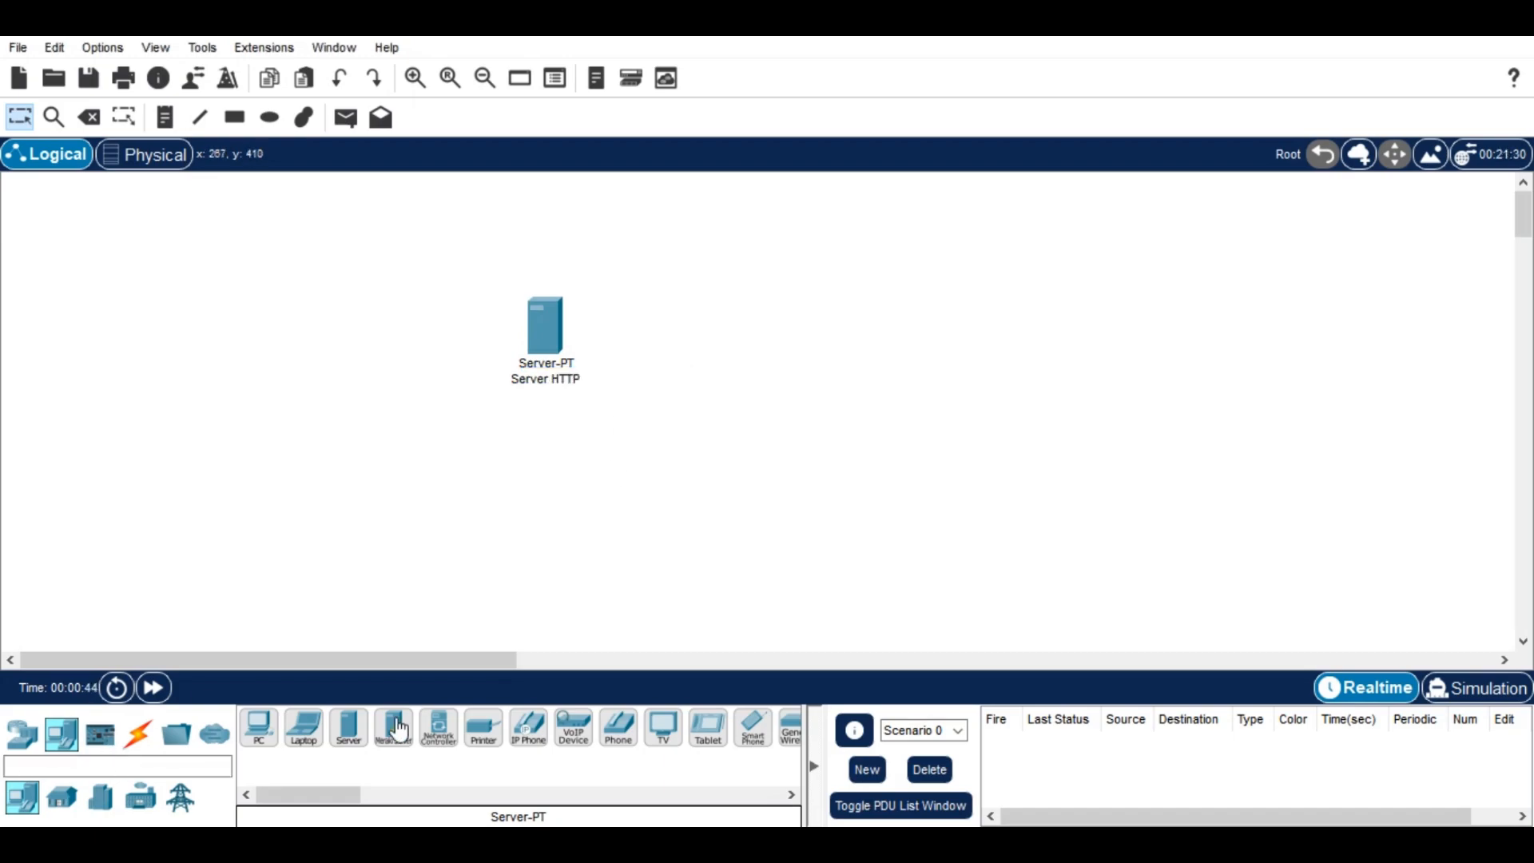
- Add a second server below Server HTTP, rename it Server DNS, and place a PC beside the servers
left_click_drag(365, 736, 357, 465)
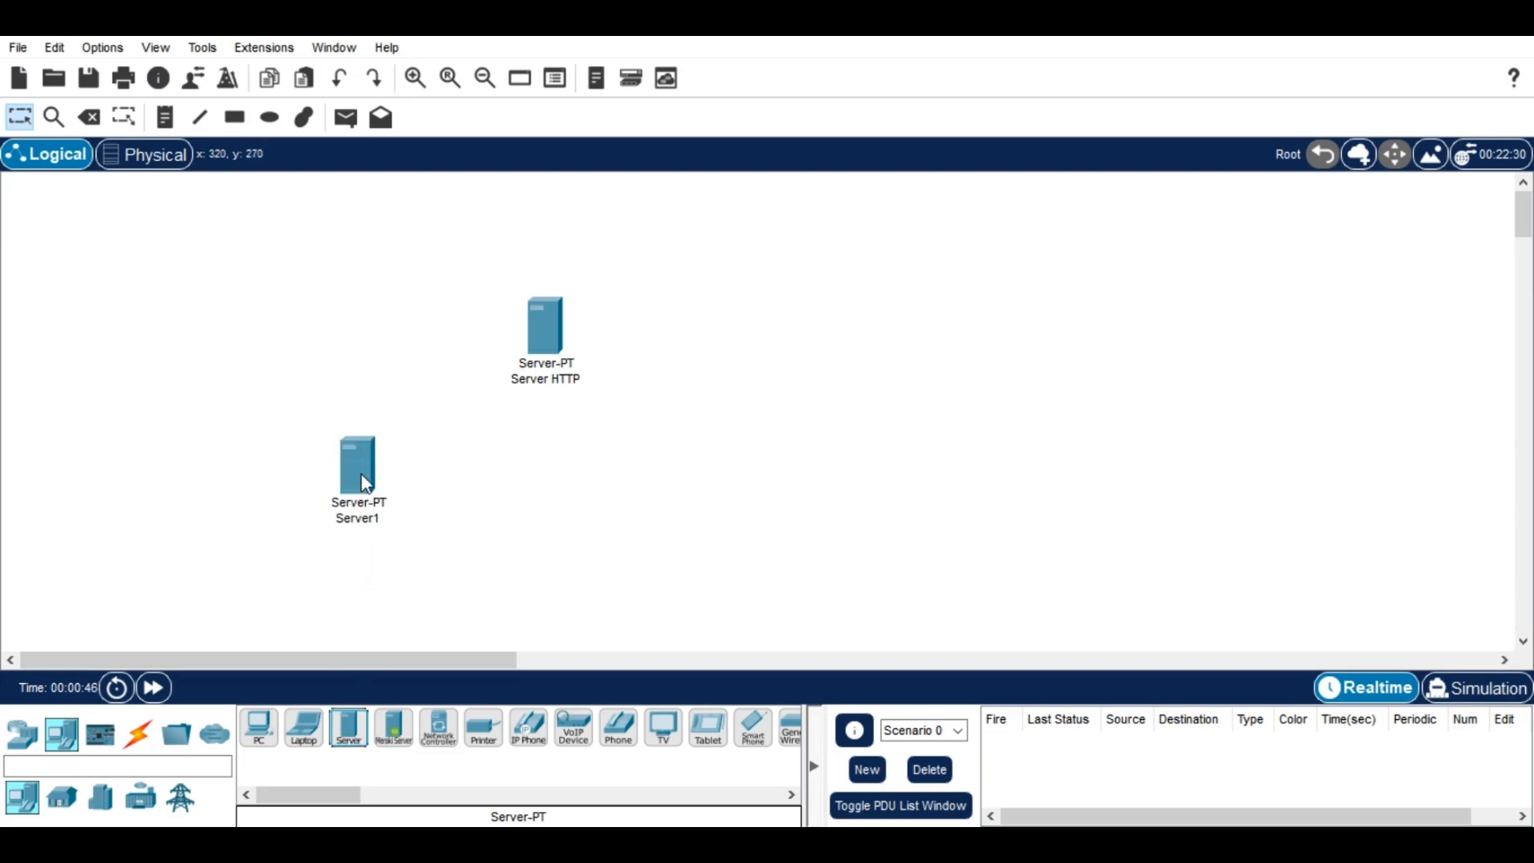
left_click(369, 520)
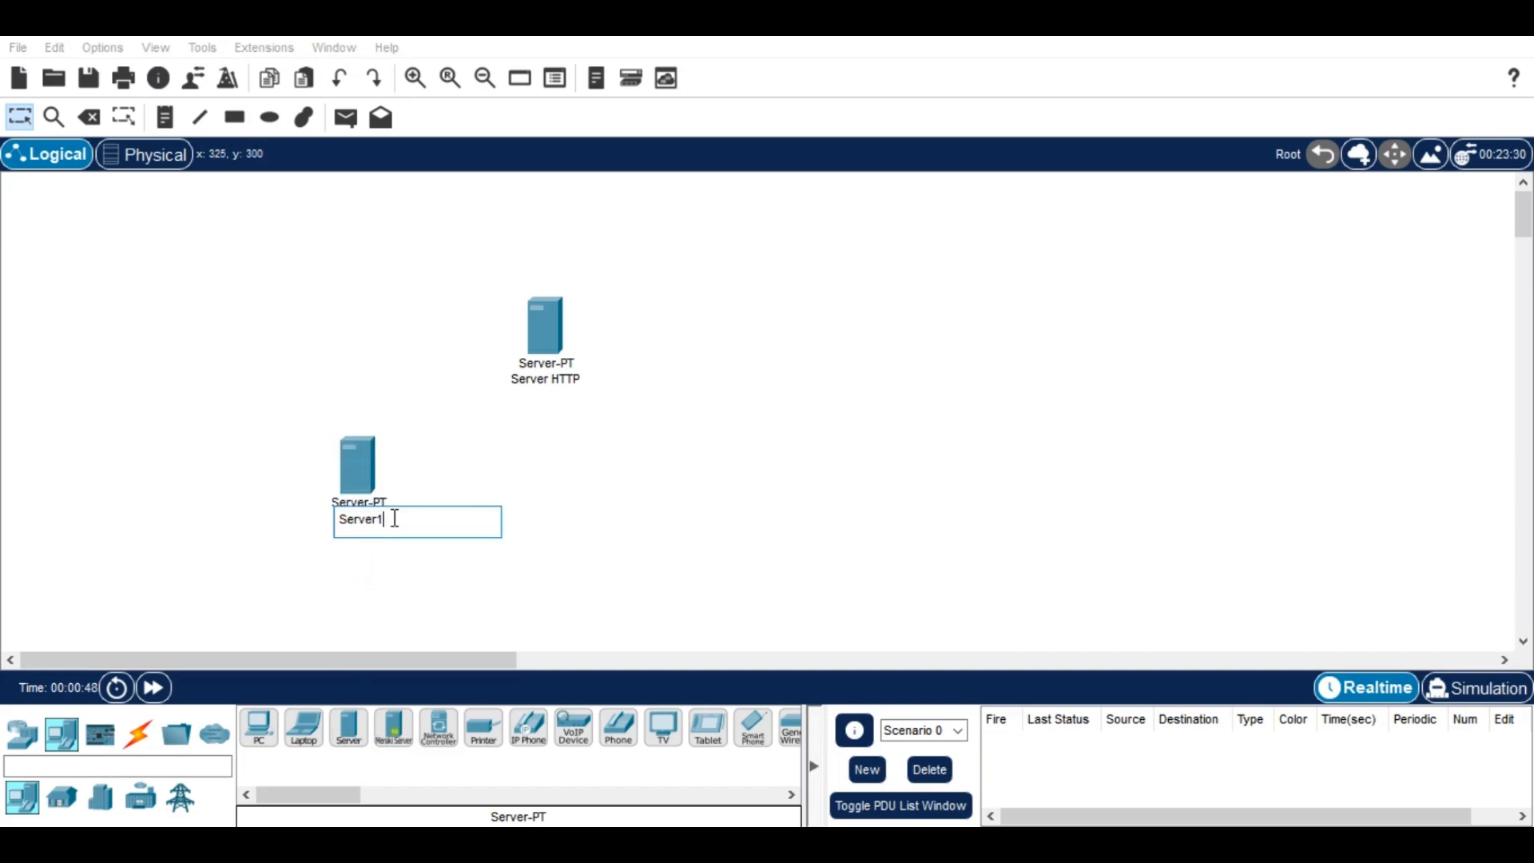
type("DNS")
left_click(1084, 620)
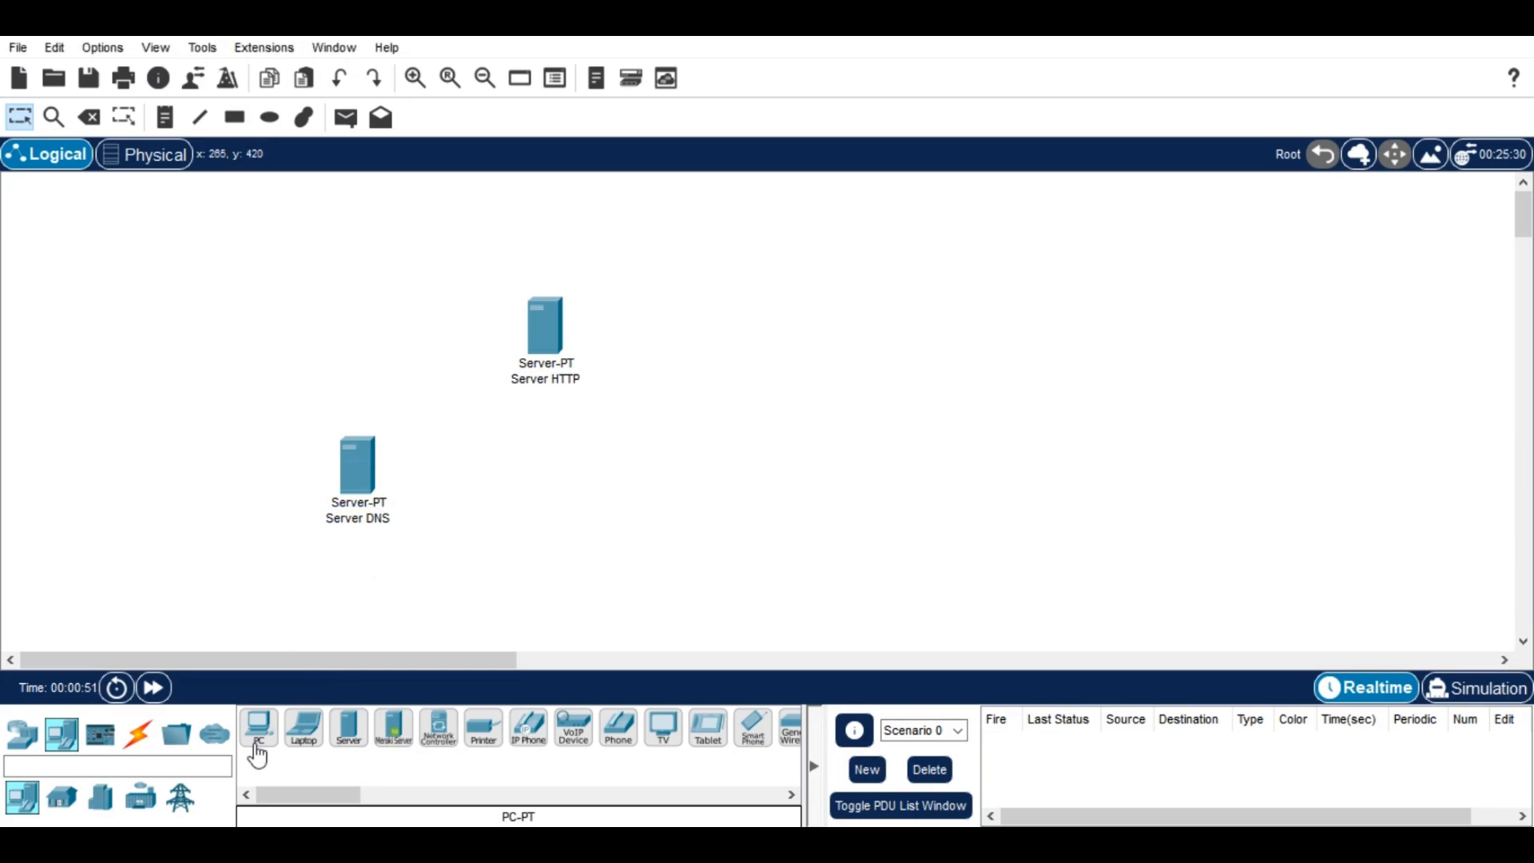
left_click_drag(254, 747, 162, 339)
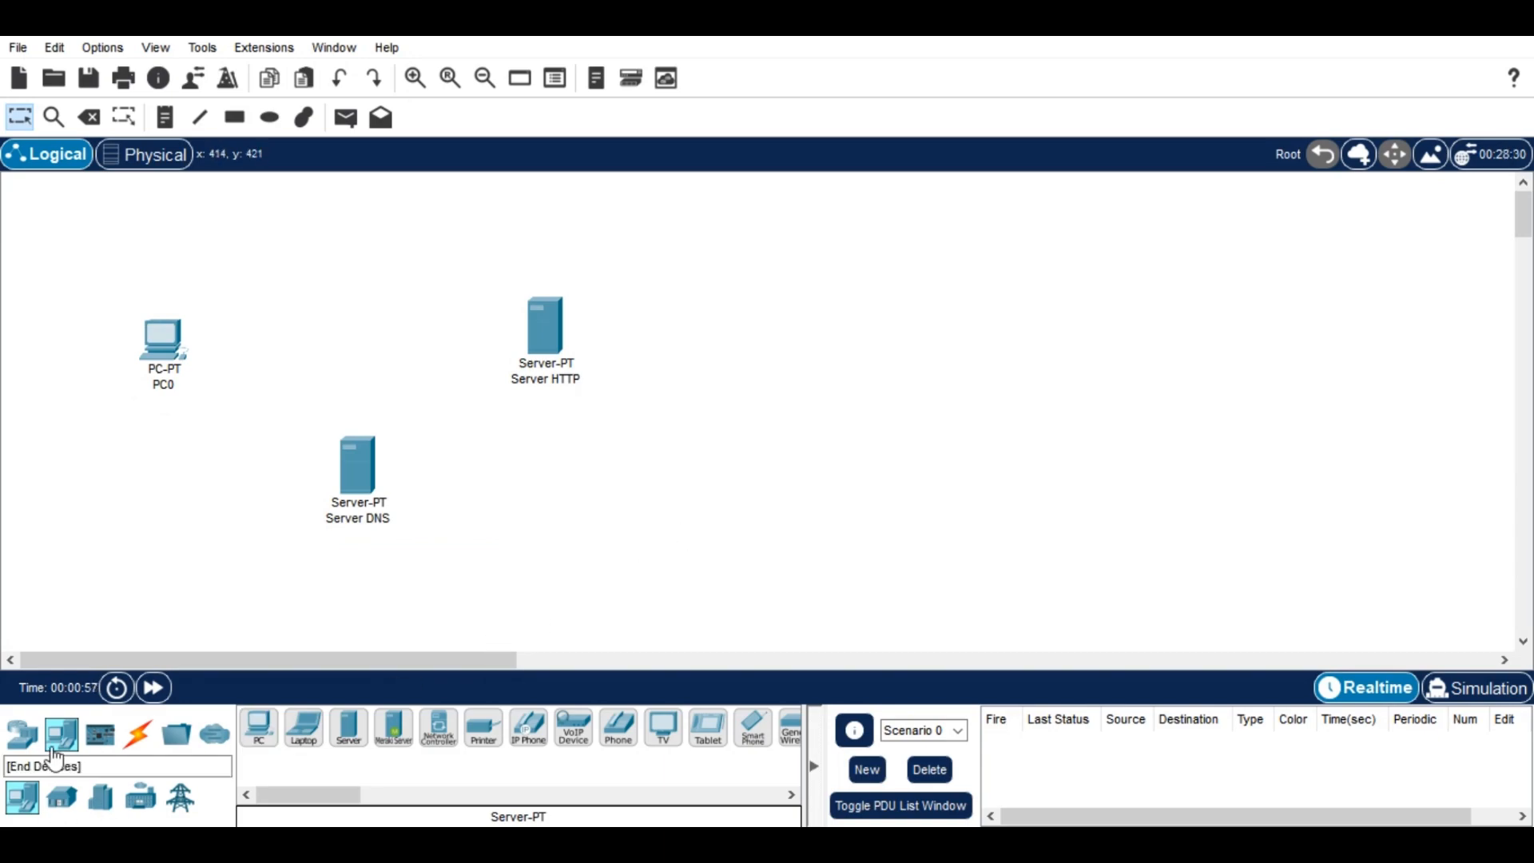
- Place a 2950-24 switch between the PC and Server HTTP, and move Server DNS further below the switch
left_click(22, 733)
left_click(138, 796)
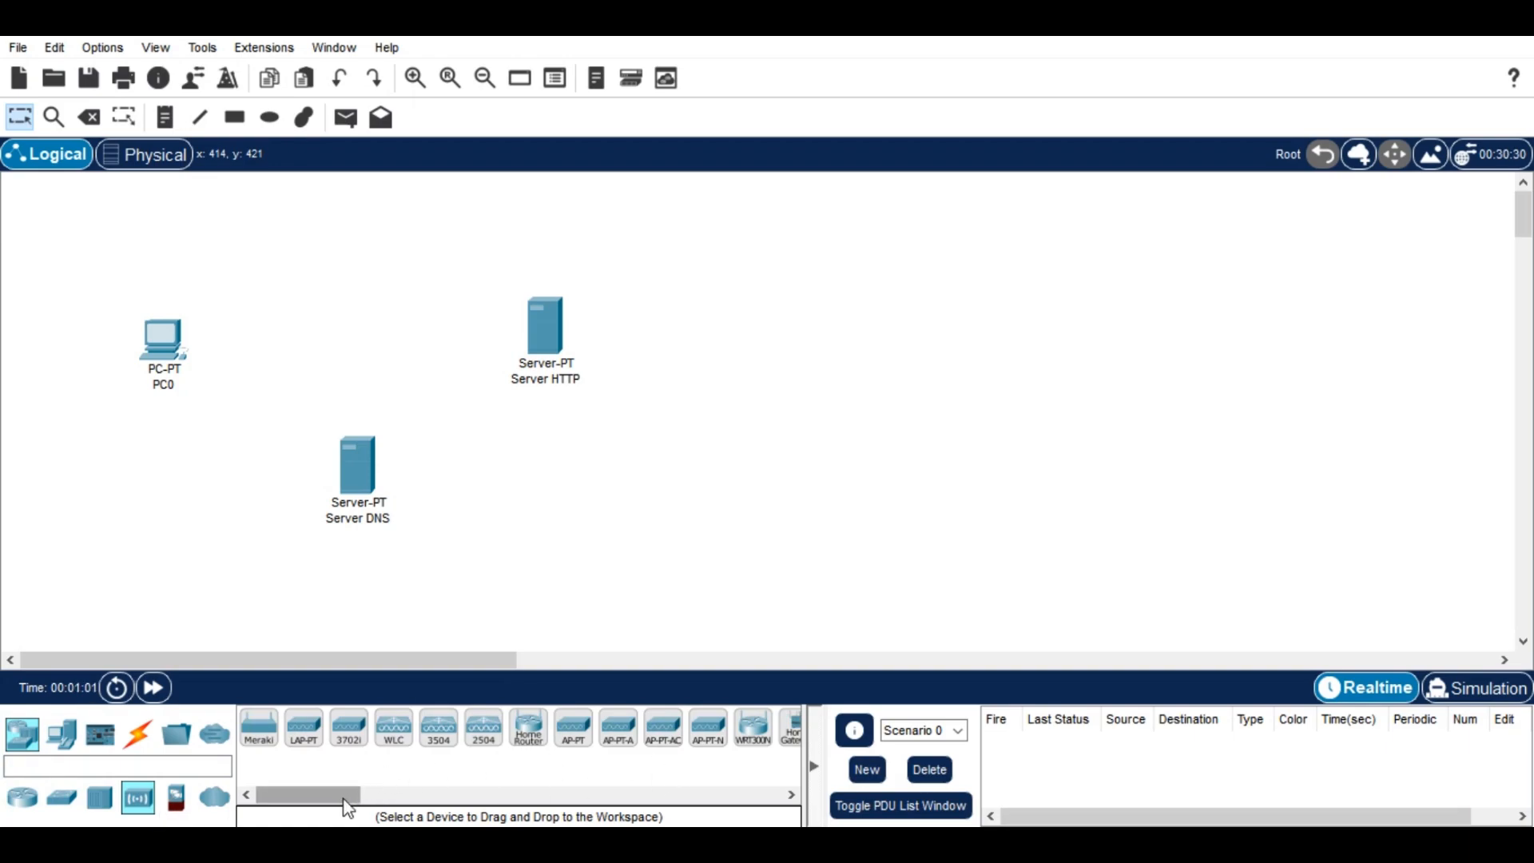
left_click_drag(349, 808, 393, 810)
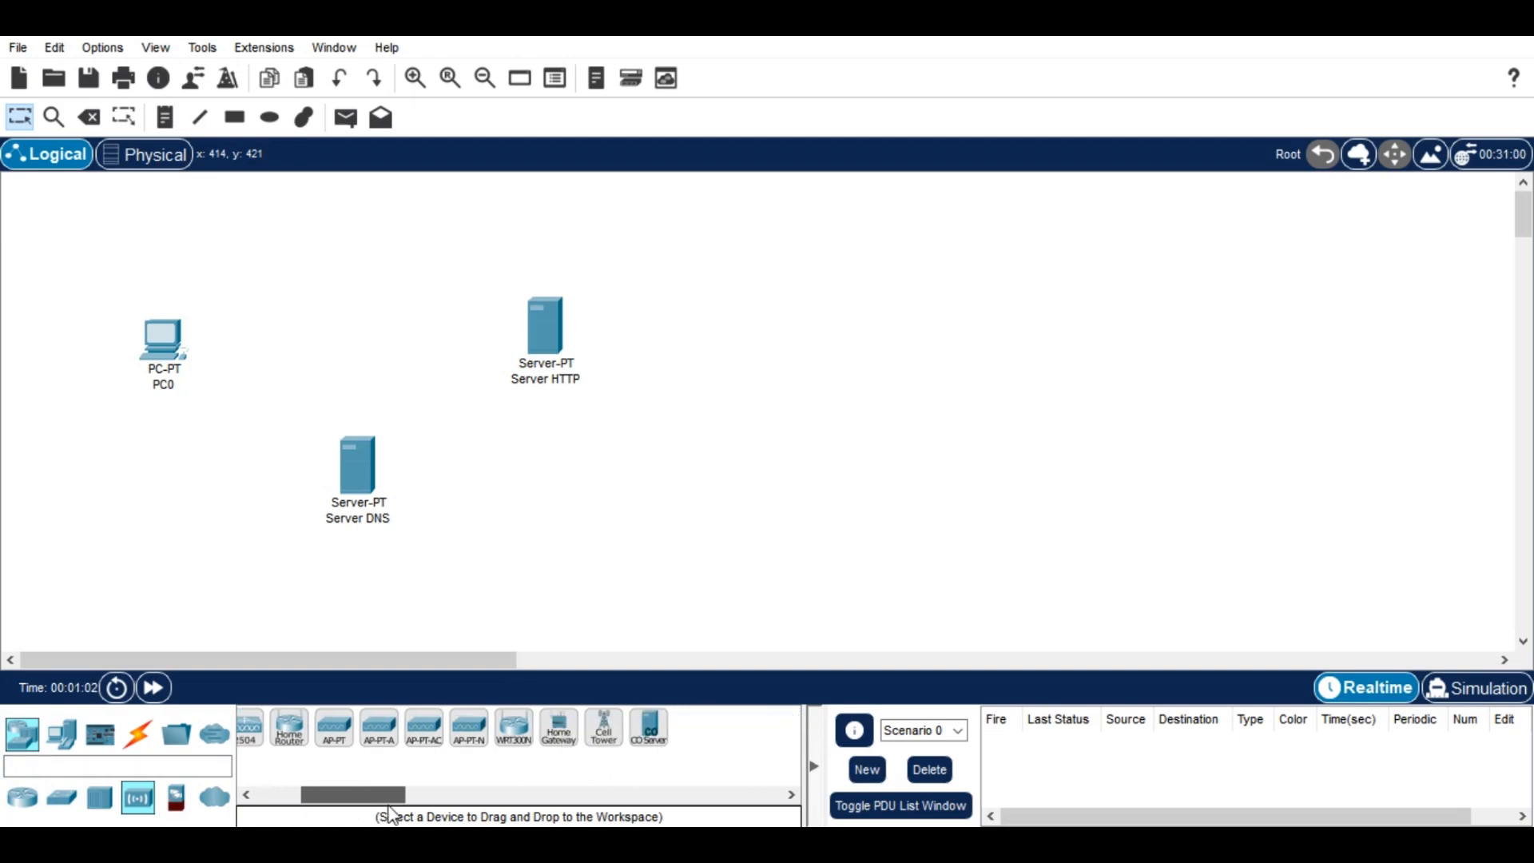
left_click(64, 799)
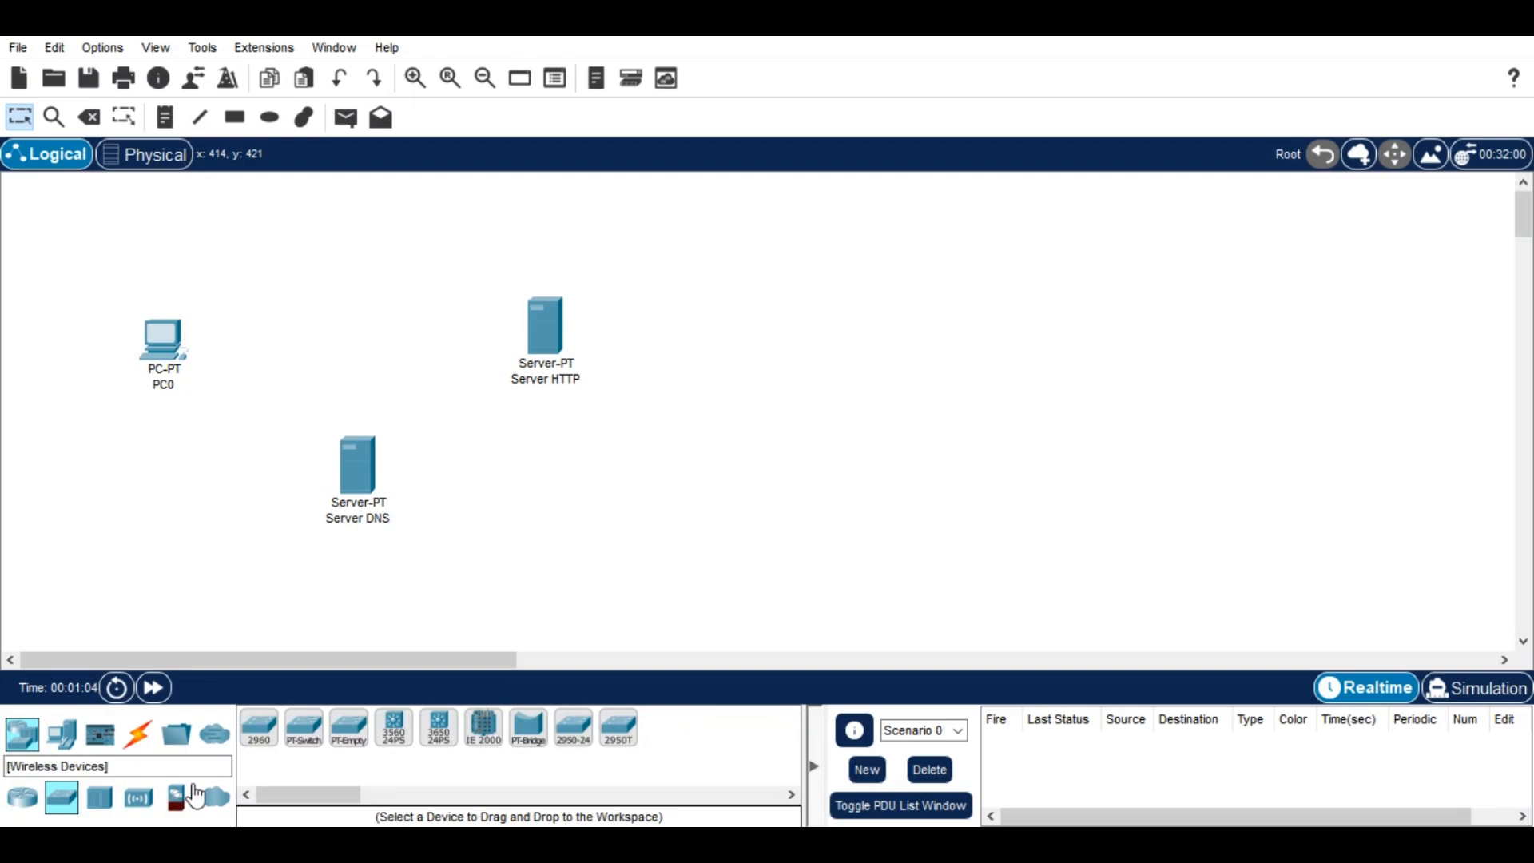
left_click(573, 729)
left_click(370, 373)
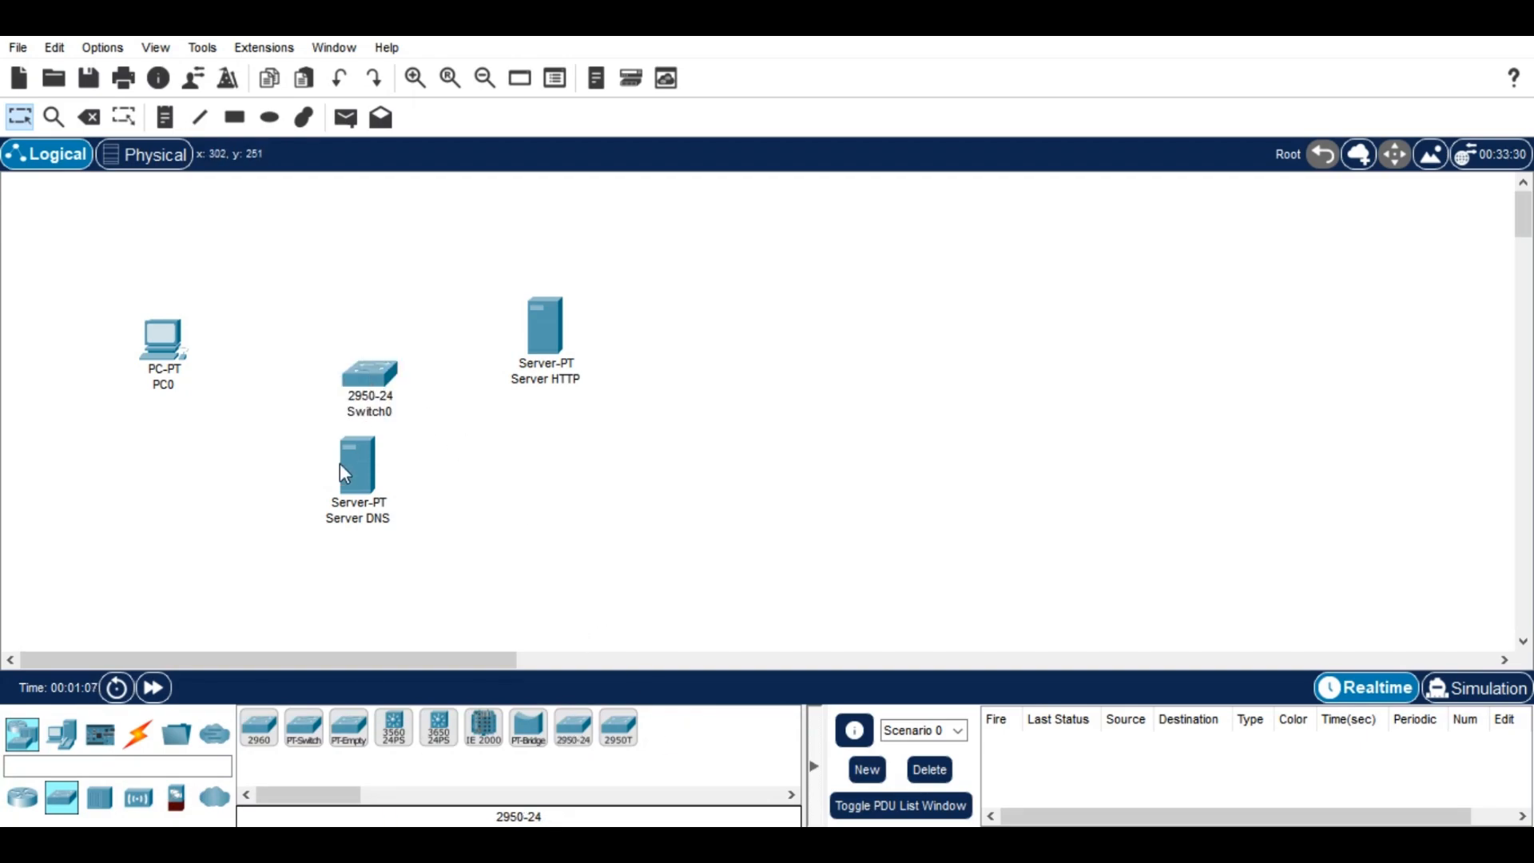
left_click_drag(344, 473, 358, 529)
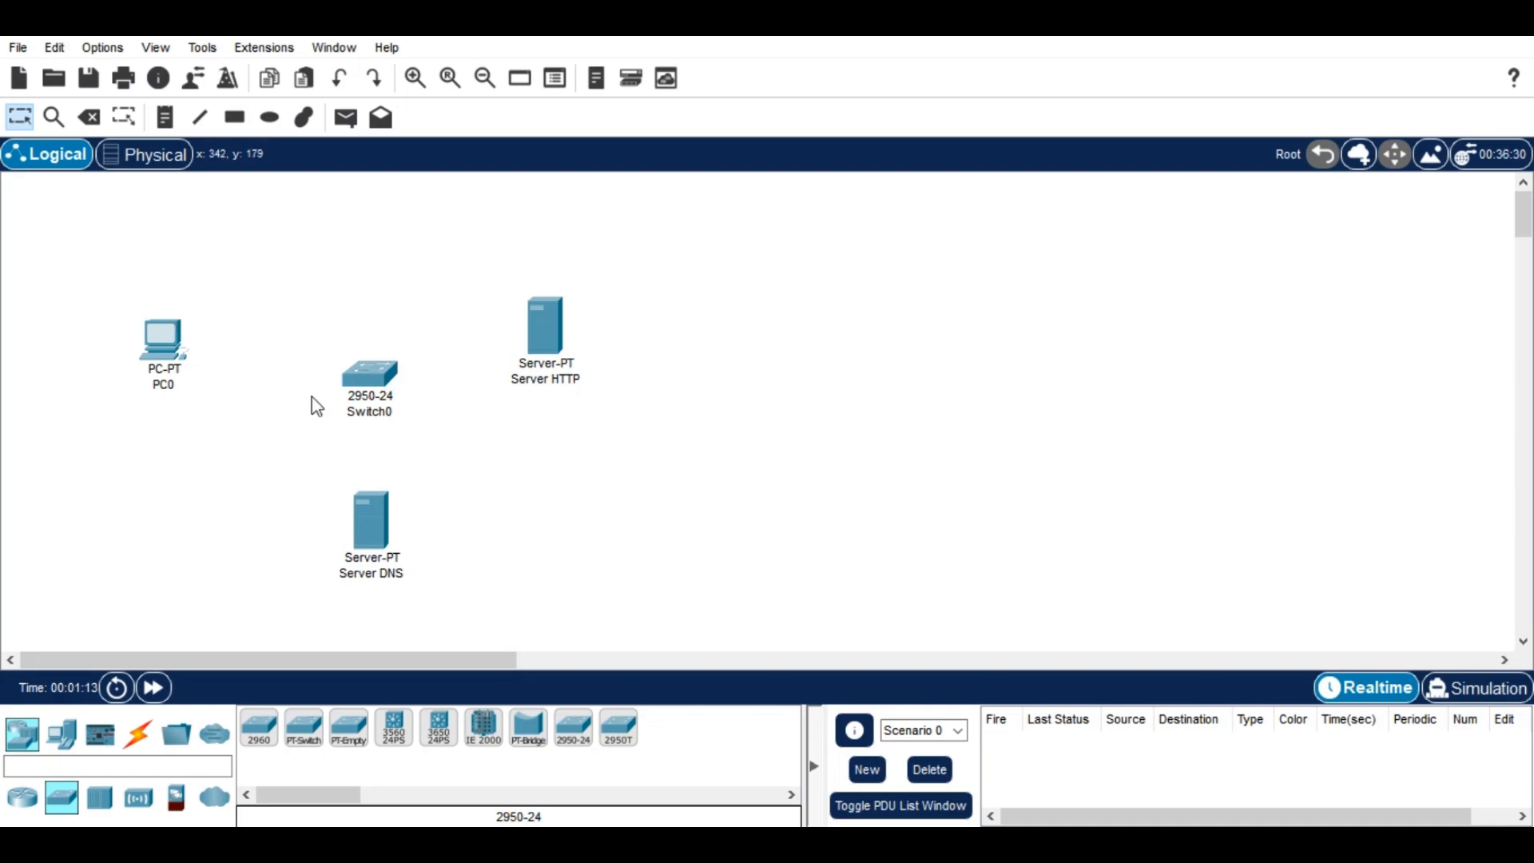
- Connect PC0's FastEthernet0 port to the switch's FastEthernet0/1 port with a copper straight-through cable
left_click(138, 732)
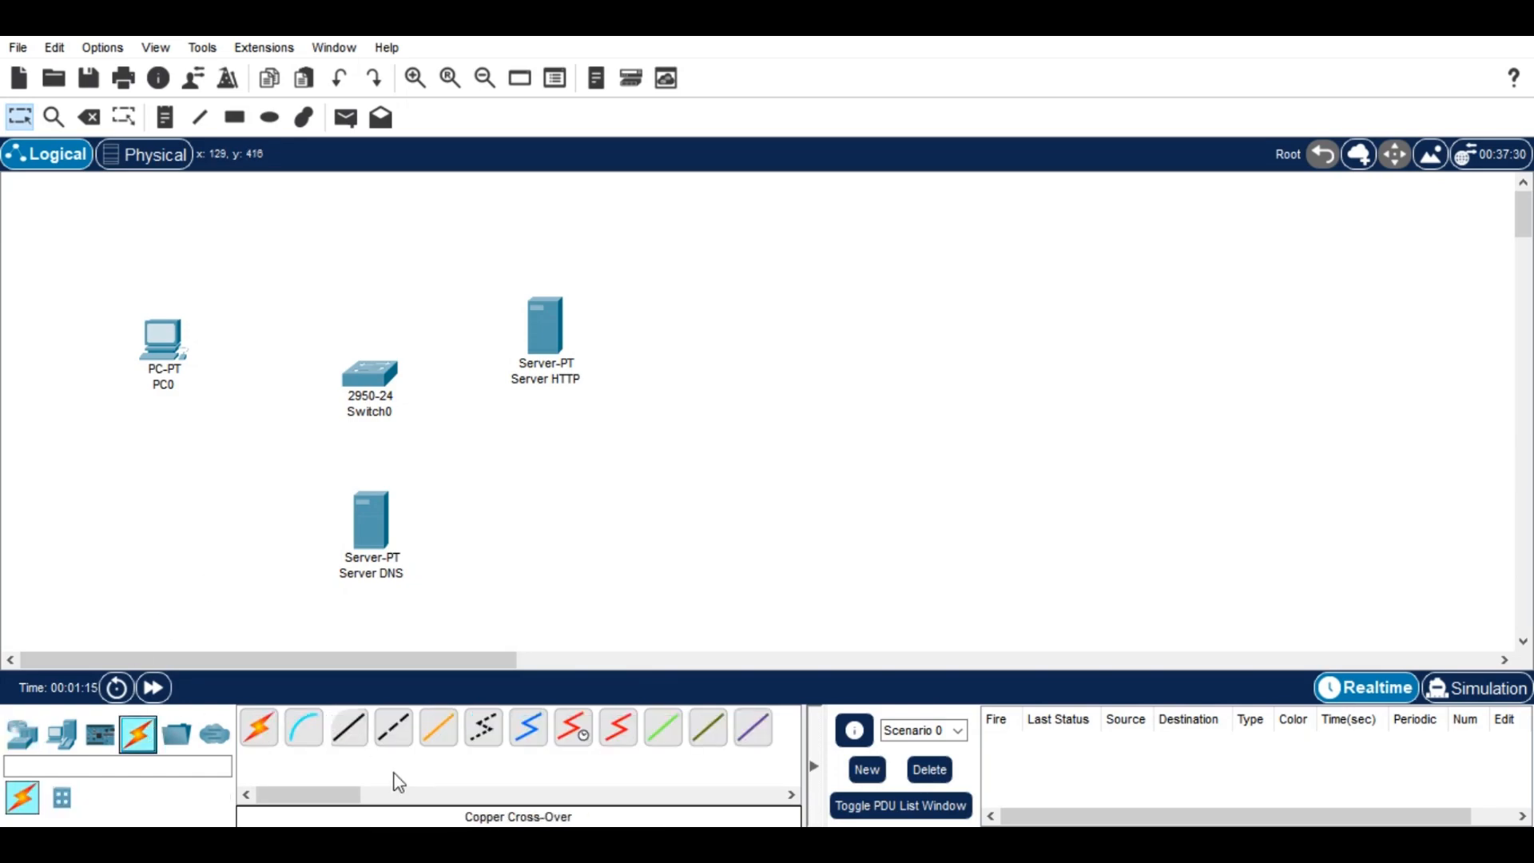
left_click(349, 729)
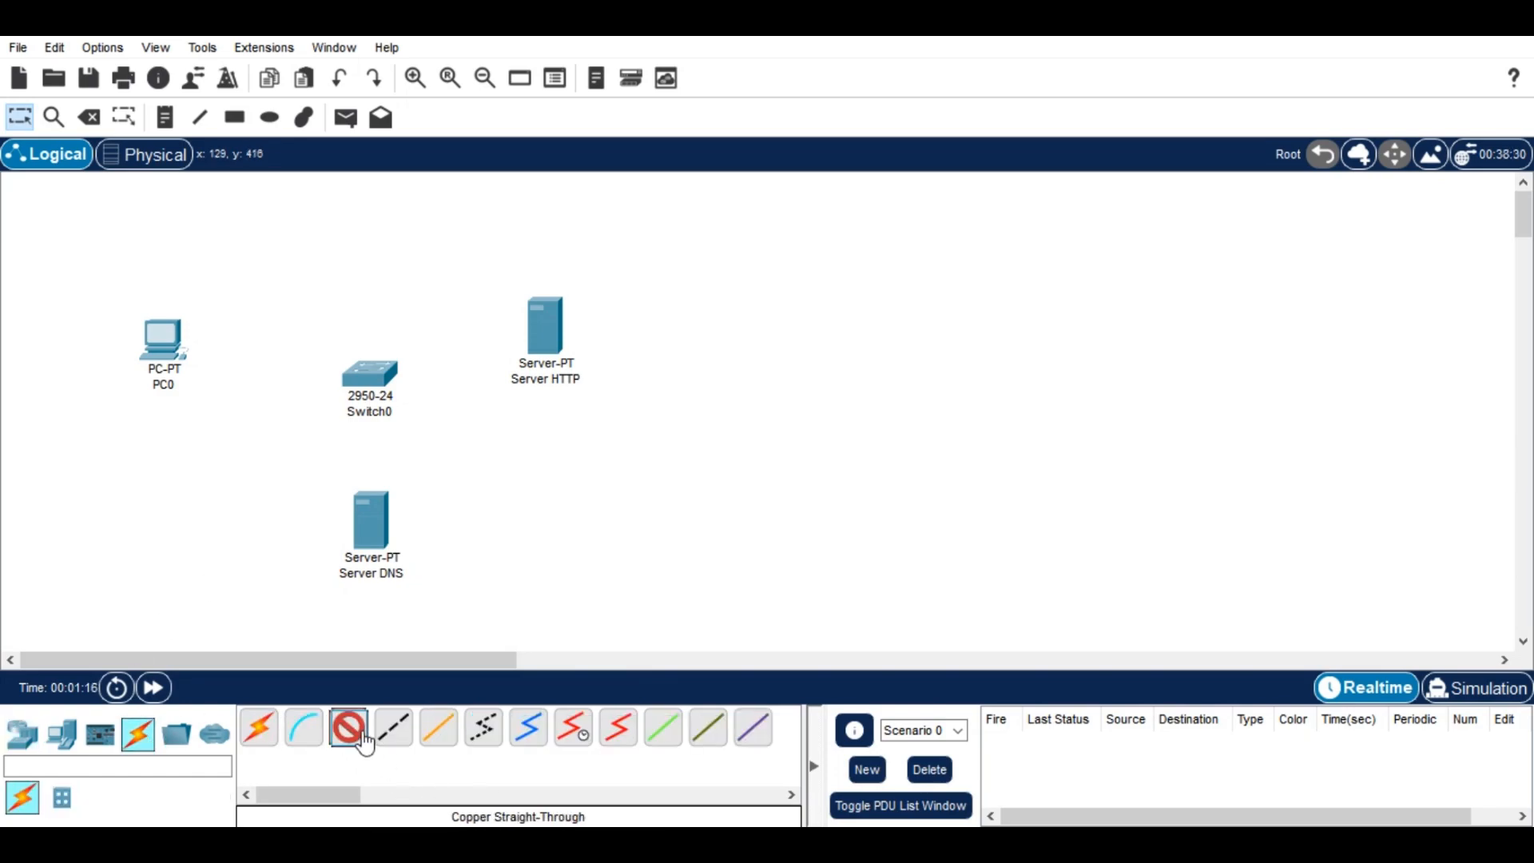
left_click(164, 337)
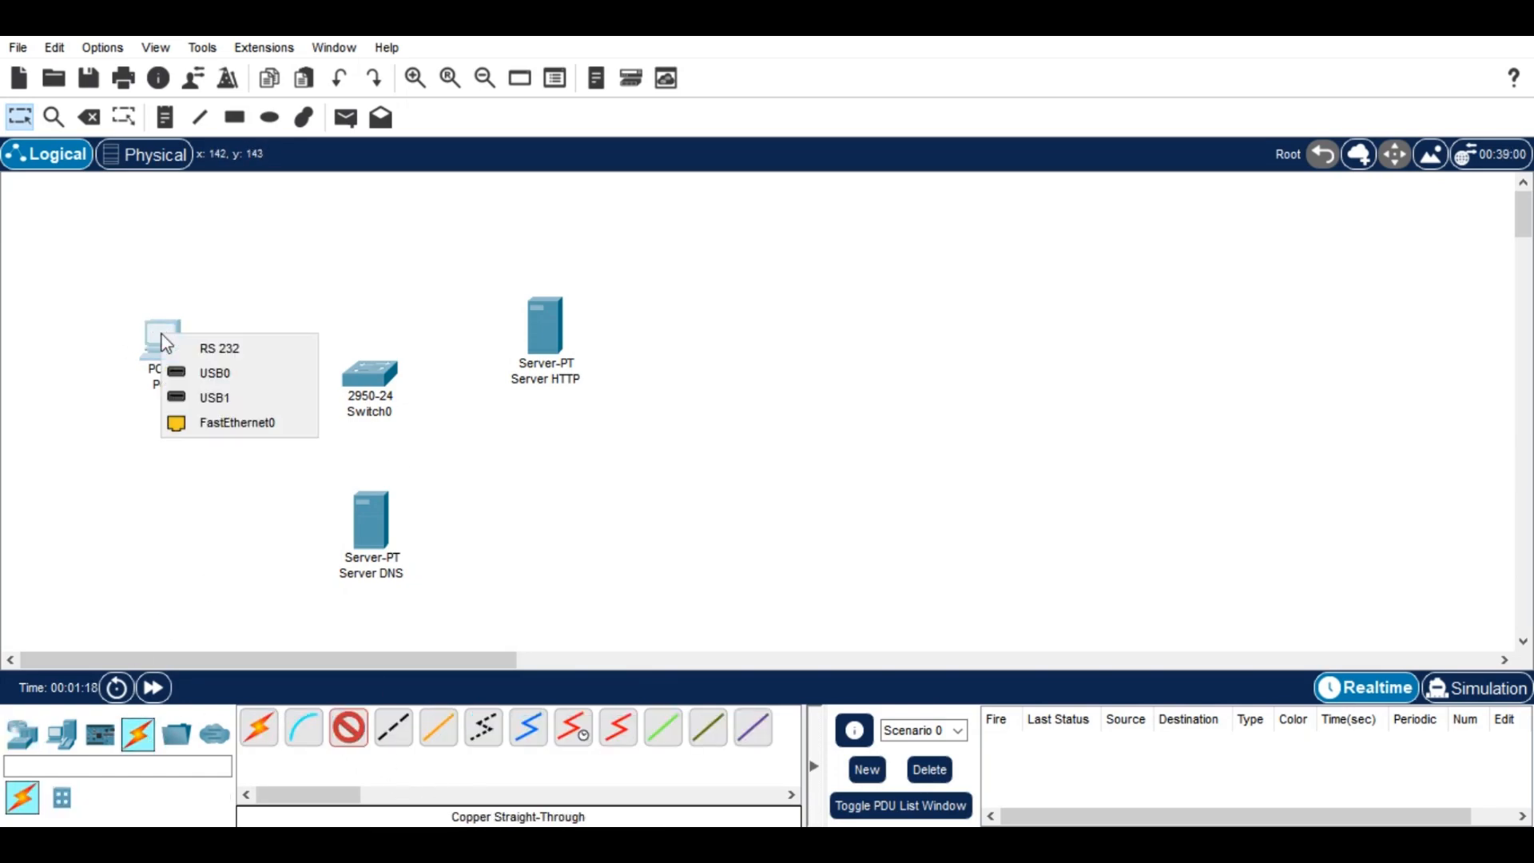
left_click(263, 421)
left_click(365, 374)
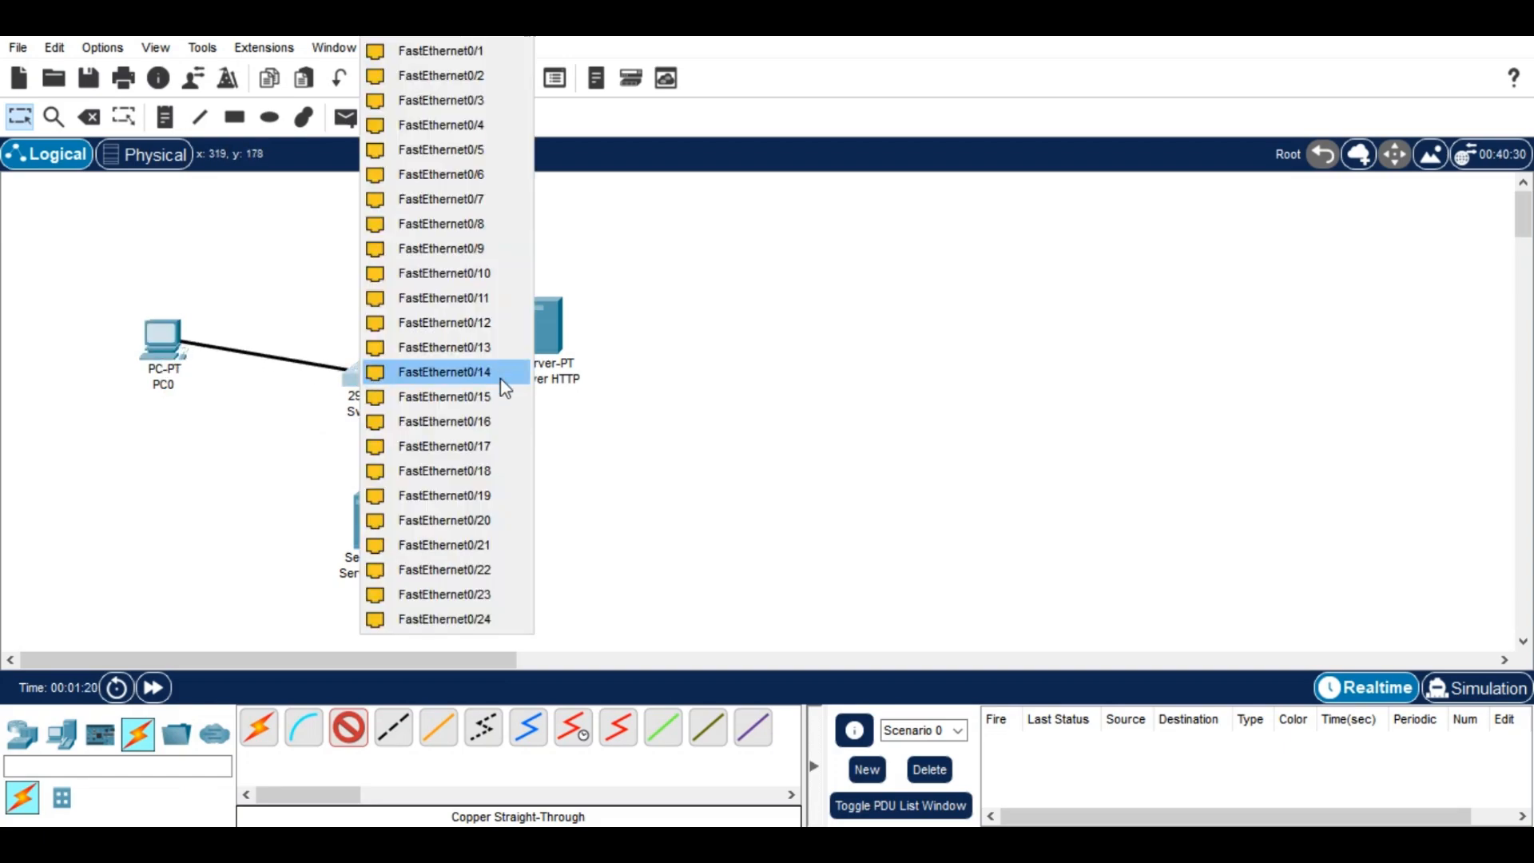
left_click(486, 51)
- Connect Server HTTP to the switch's FastEthernet0/2 port with a copper straight-through cable
left_click(349, 728)
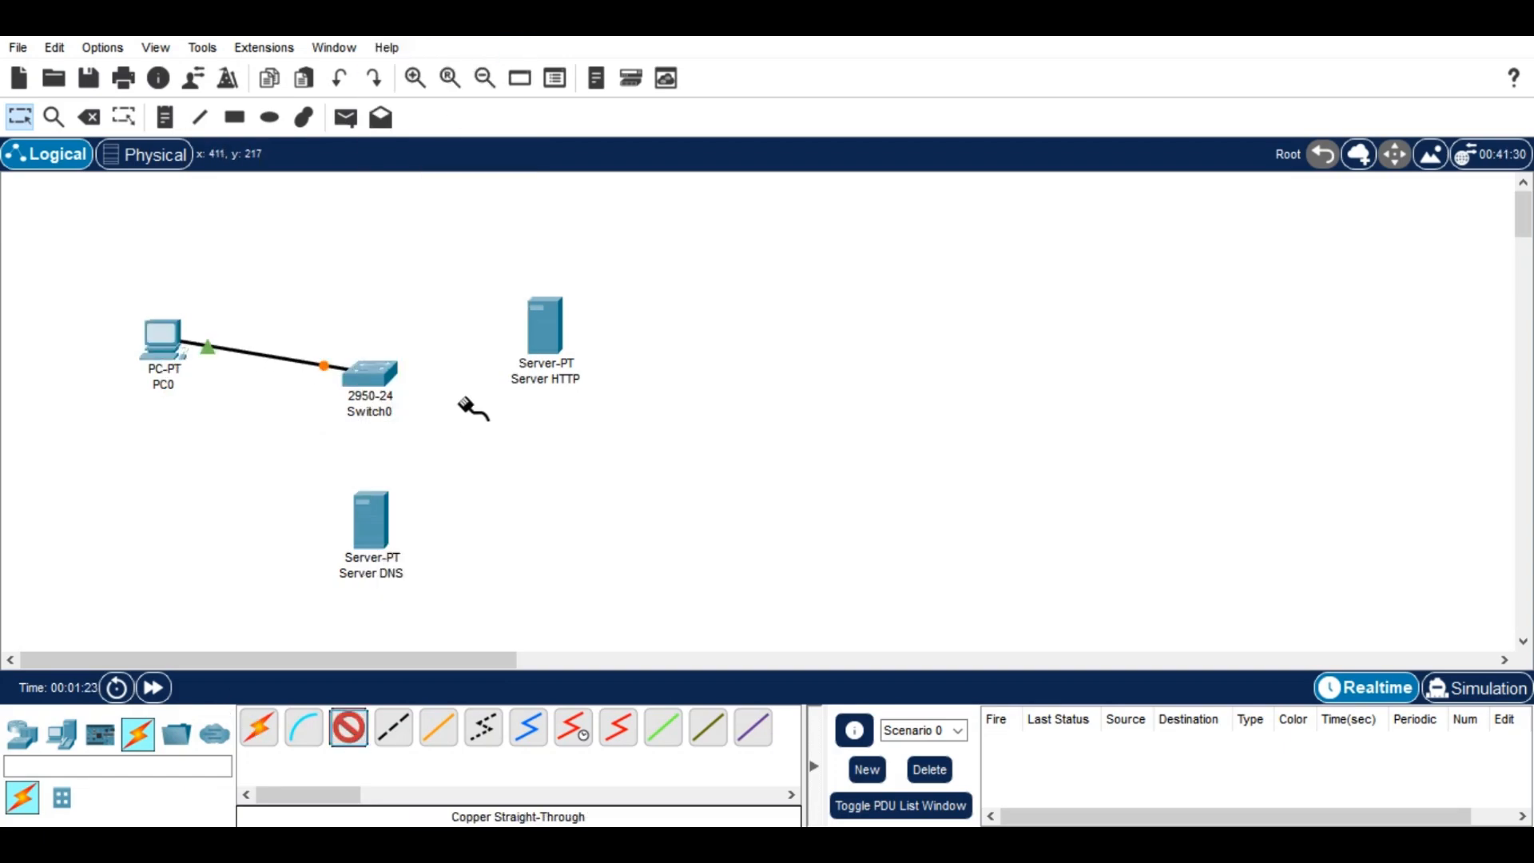
left_click(551, 336)
left_click(607, 345)
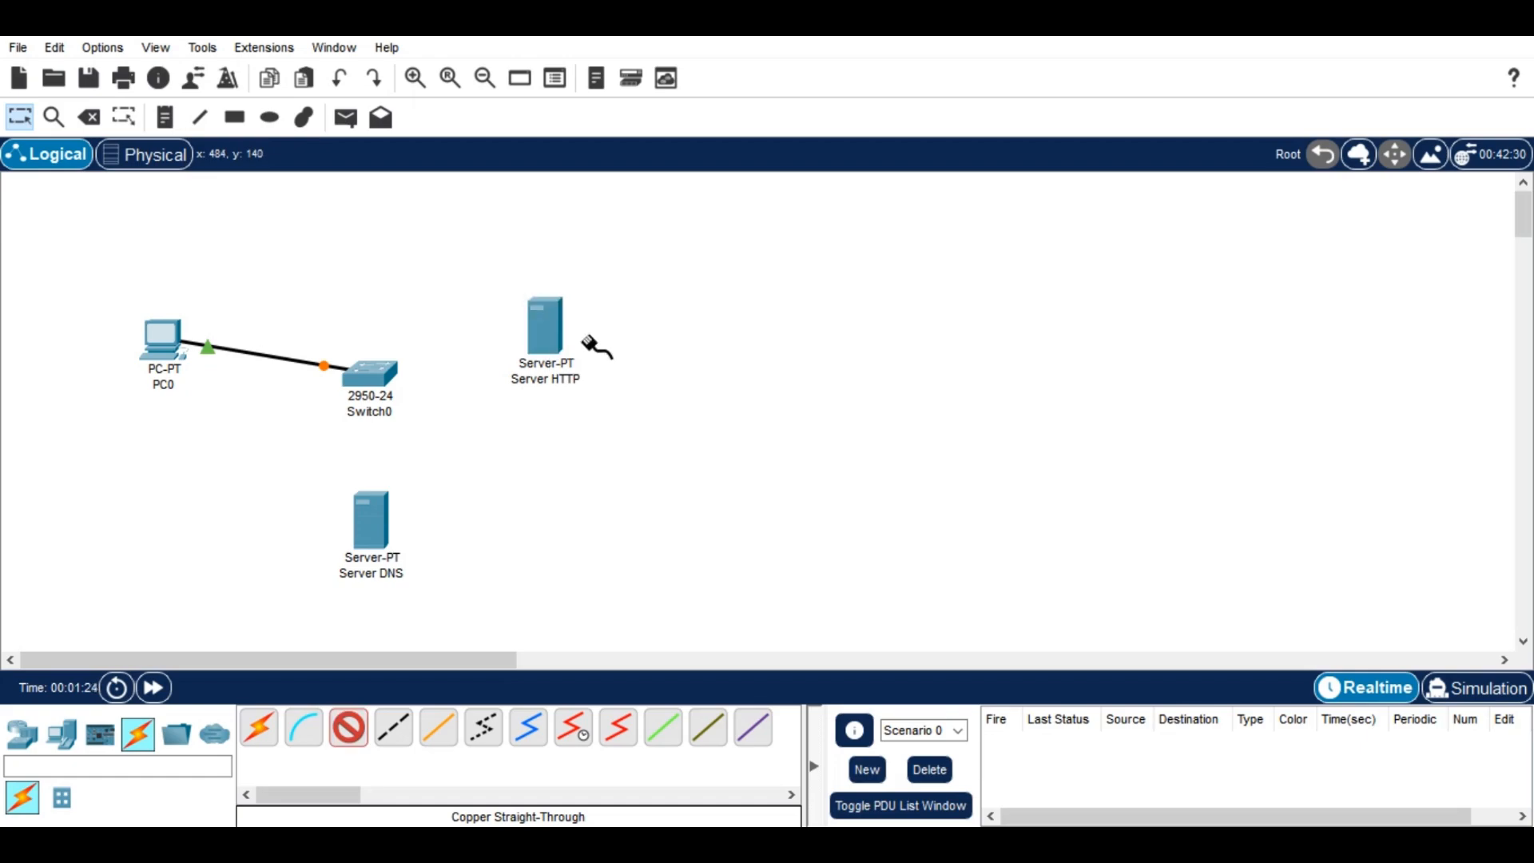
left_click(375, 379)
left_click(503, 52)
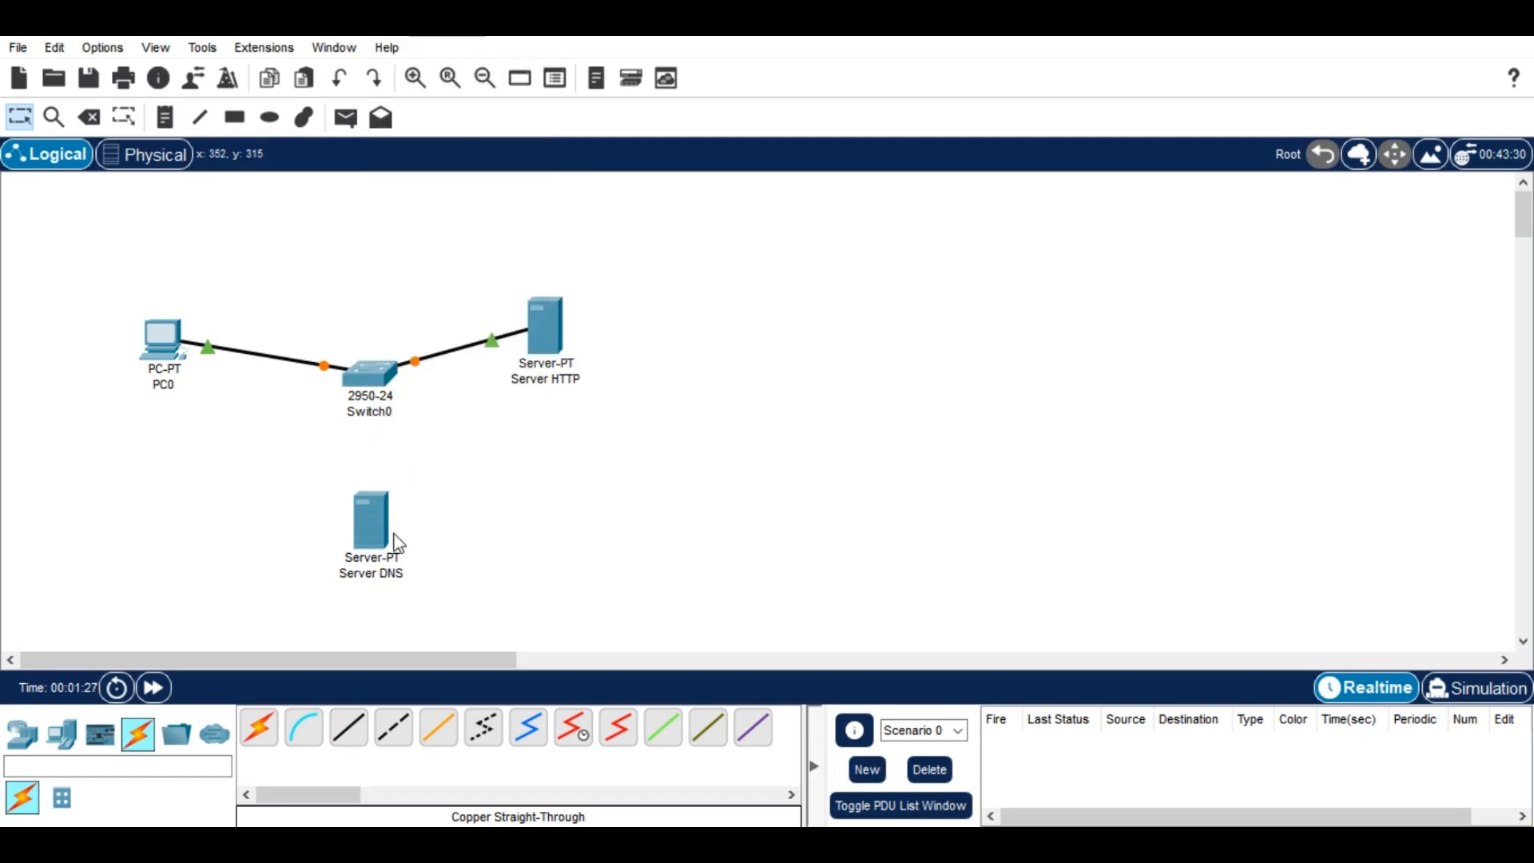
- Connect Server DNS's FastEthernet0 port to the switch's FastEthernet0/3 port with a copper straight-through cable
left_click(348, 729)
left_click(369, 531)
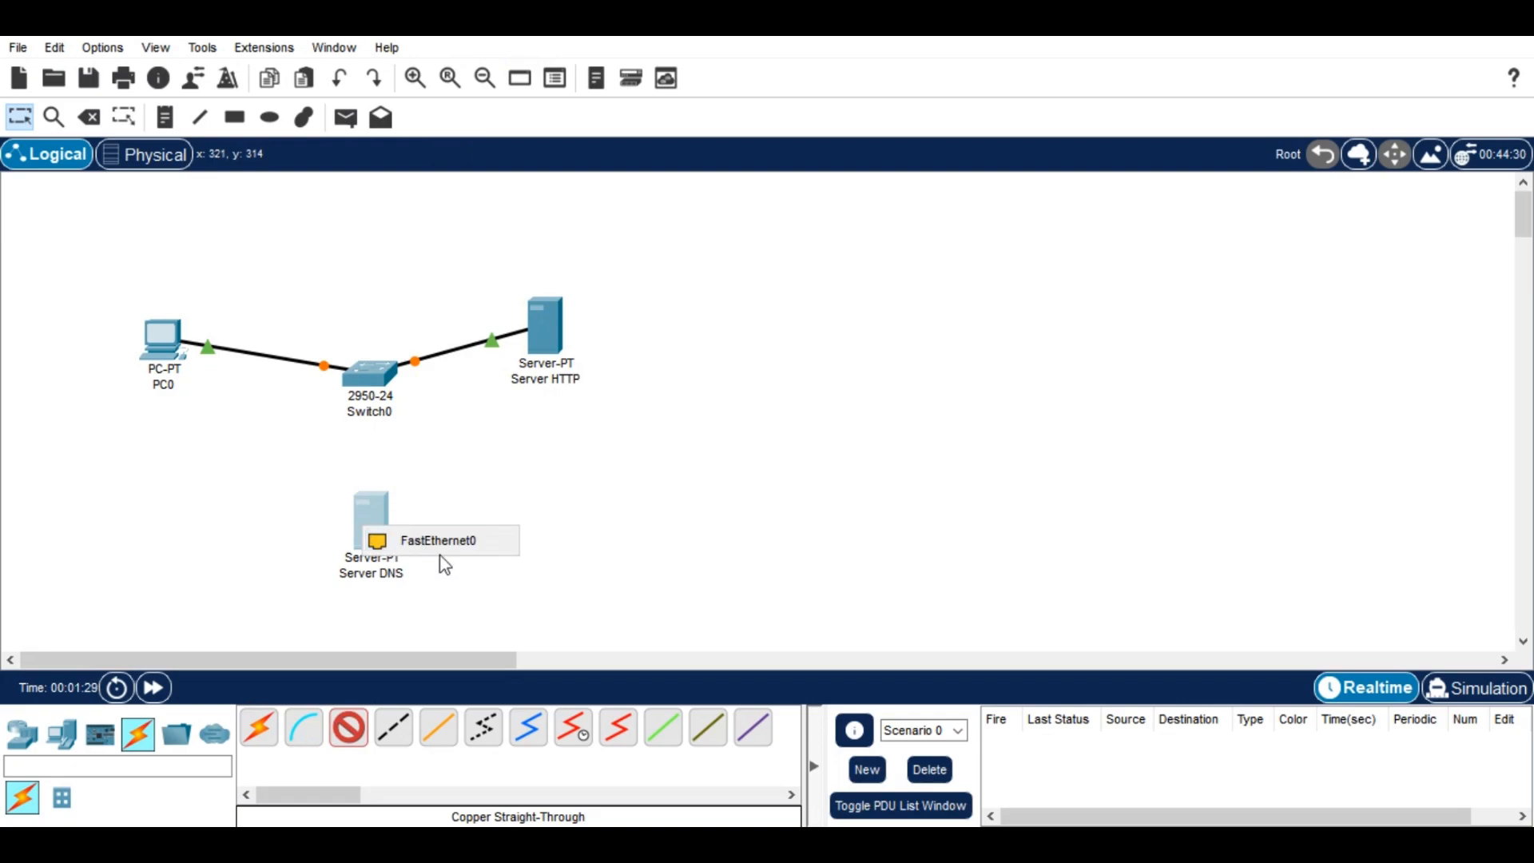
left_click(439, 542)
left_click(369, 375)
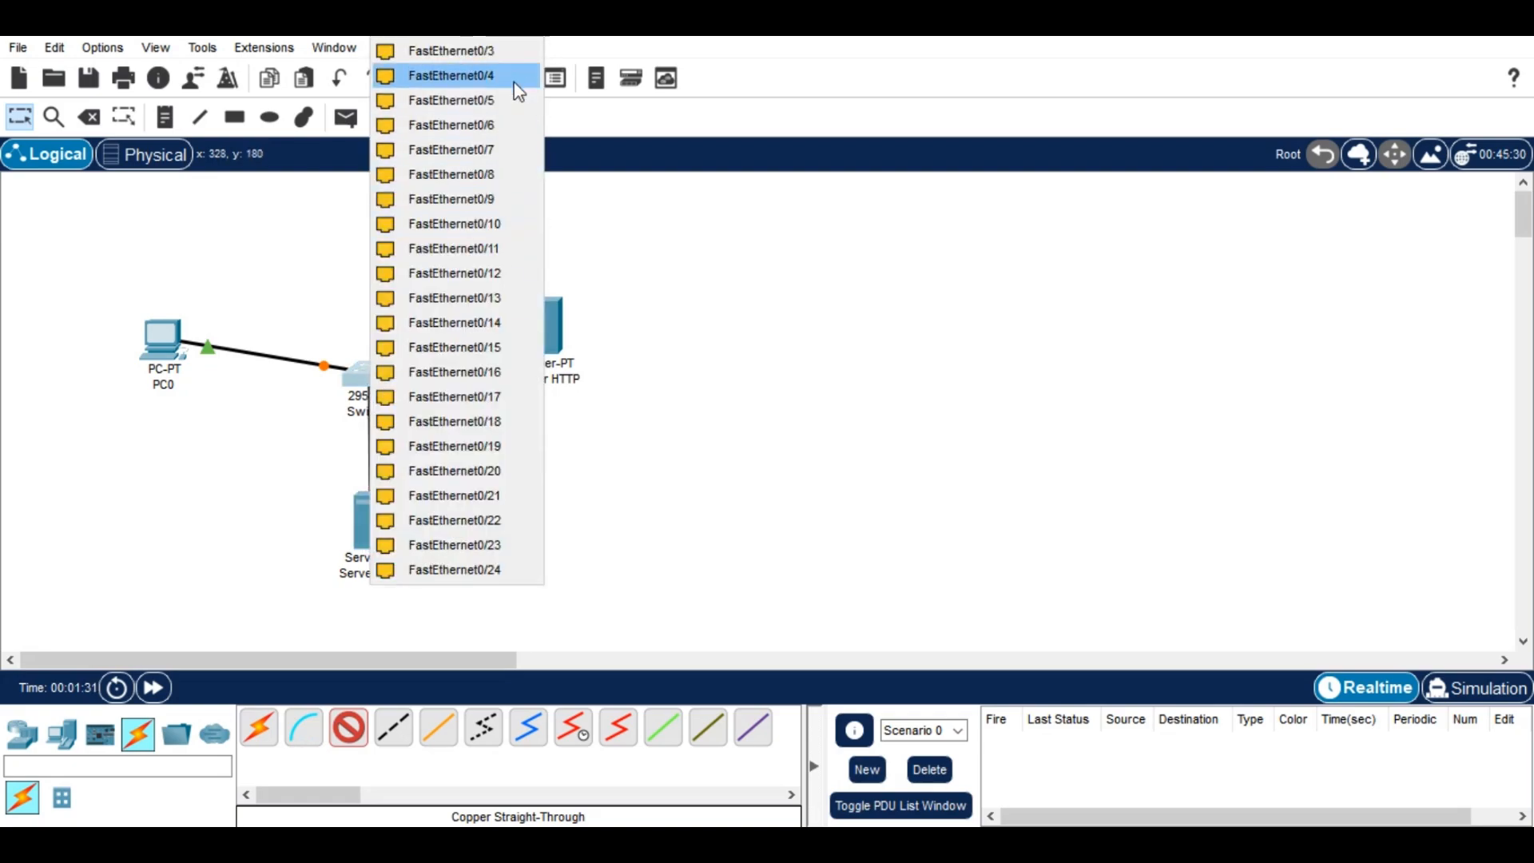
left_click(504, 53)
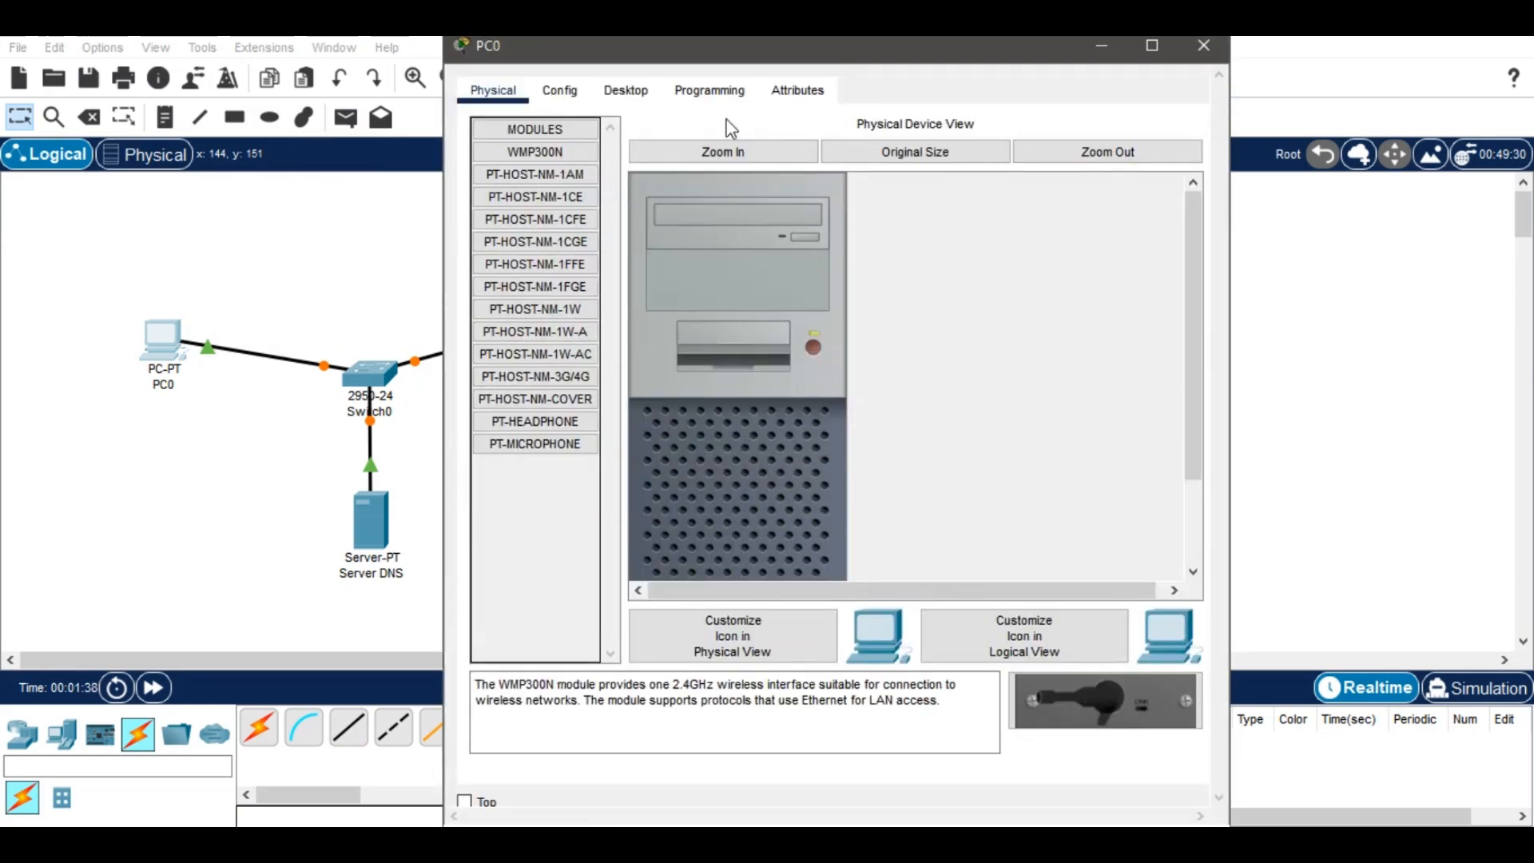
- Give PC0 the static IPv4 address 192.168.1.2 with subnet mask 255.255.255.0, and close its window
left_click(626, 90)
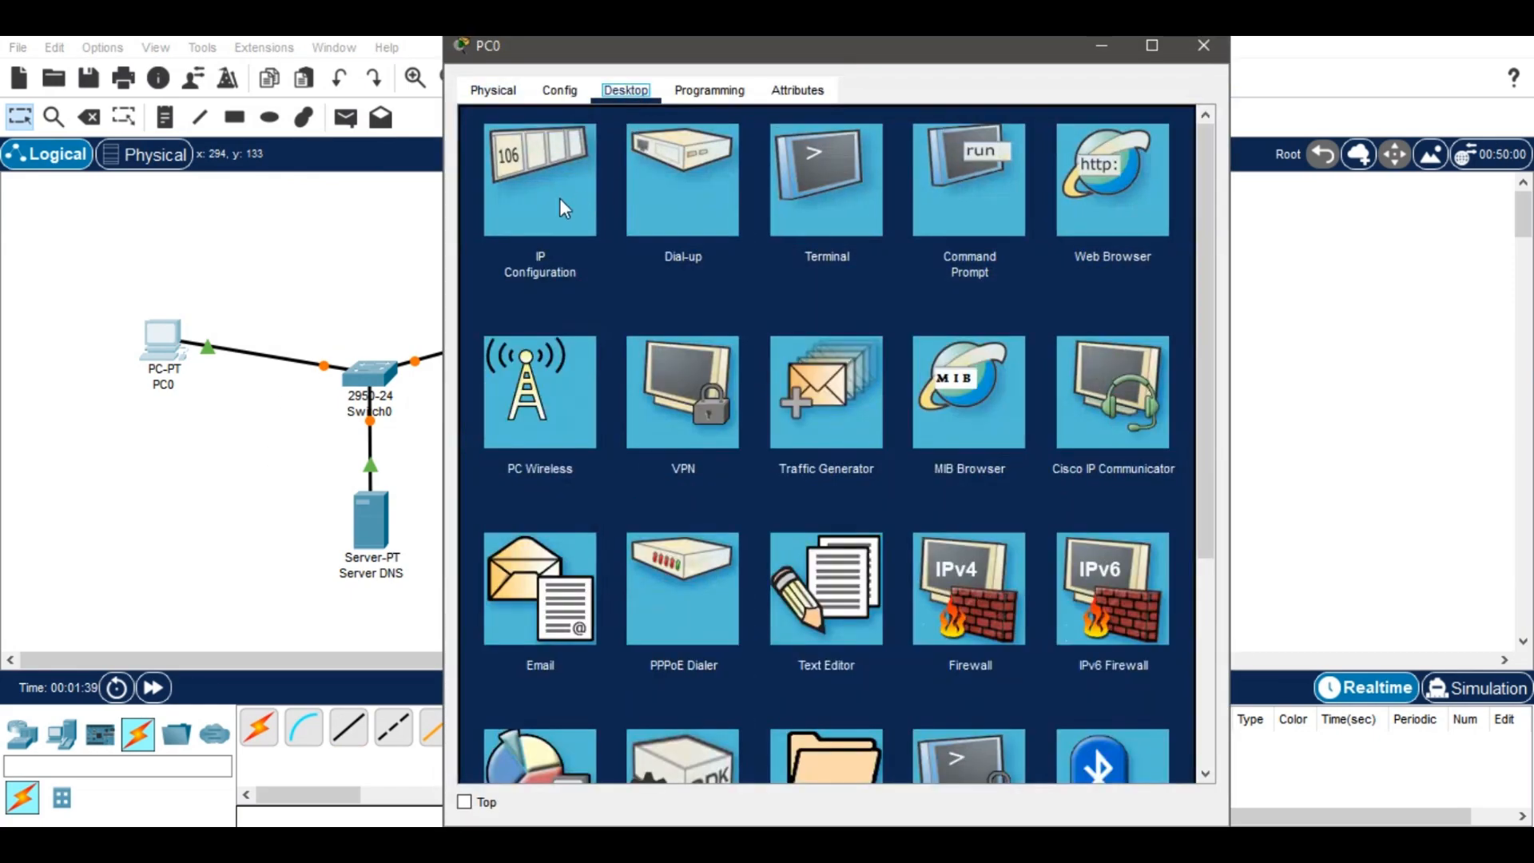
left_click(560, 204)
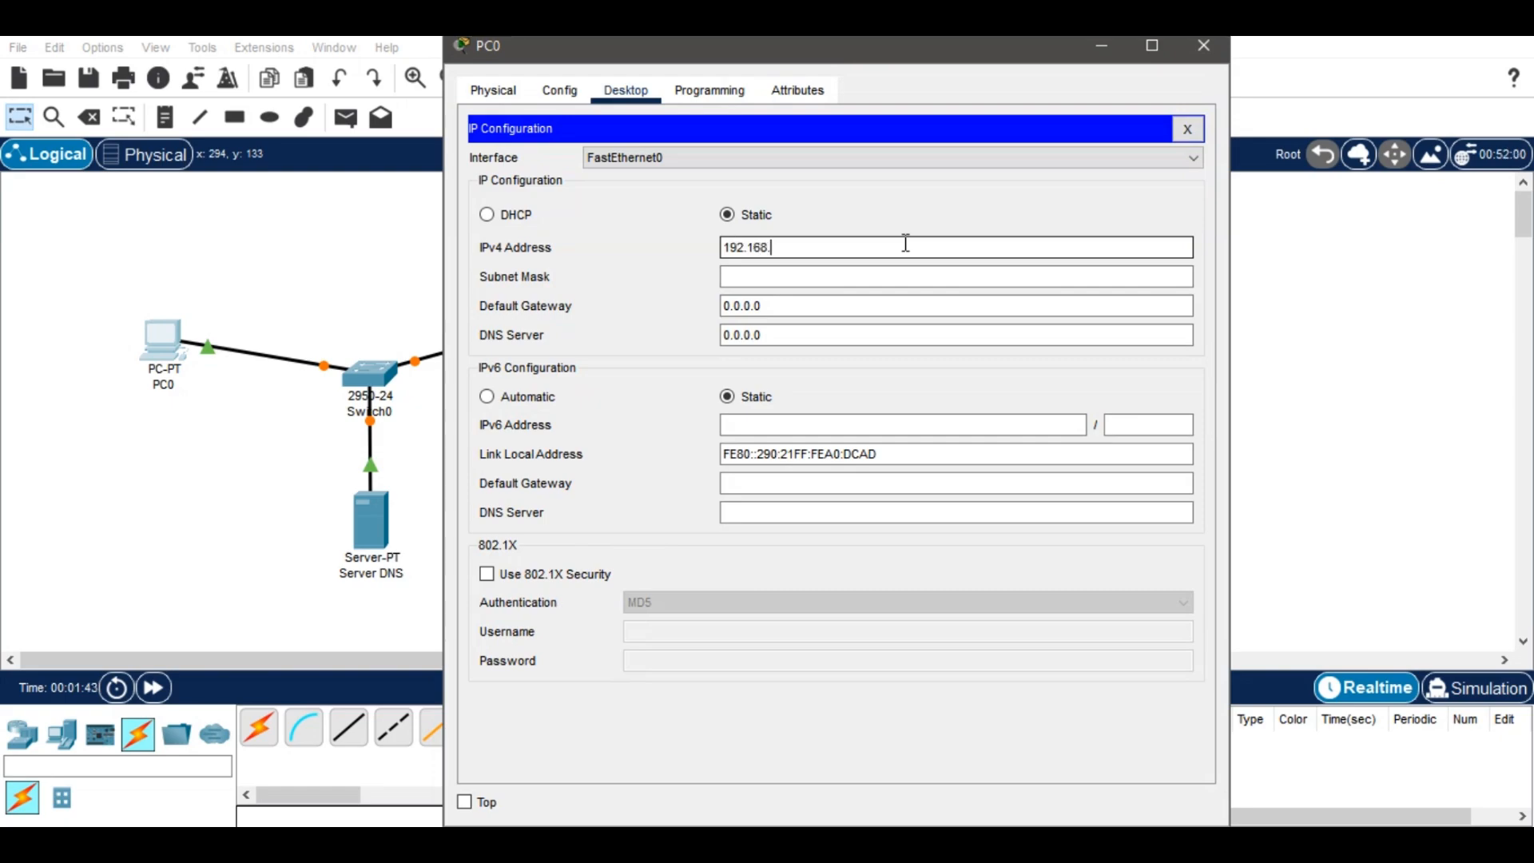
left_click(923, 282)
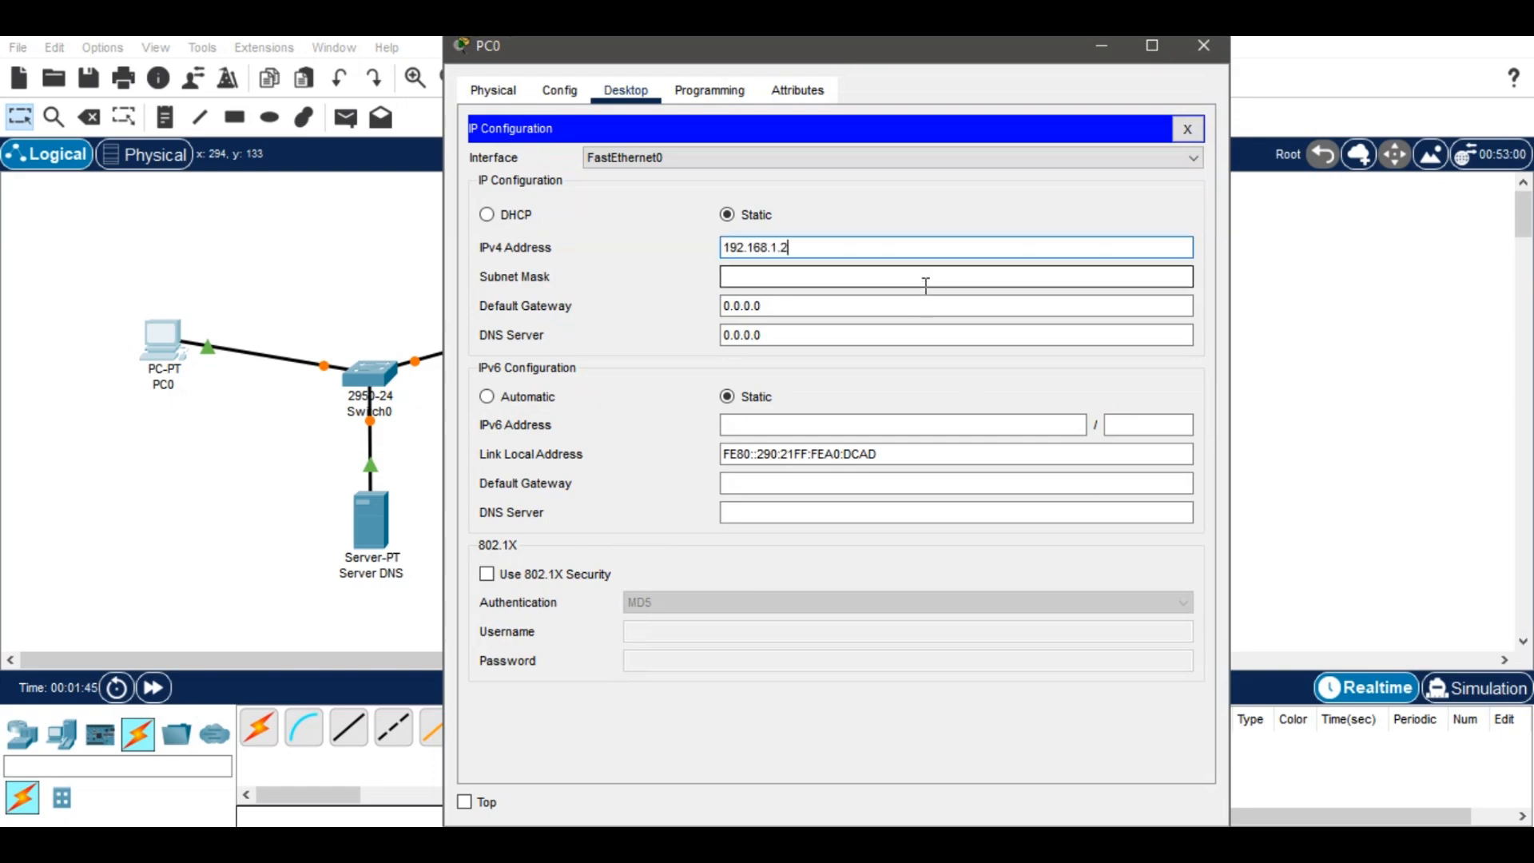
left_click(1203, 46)
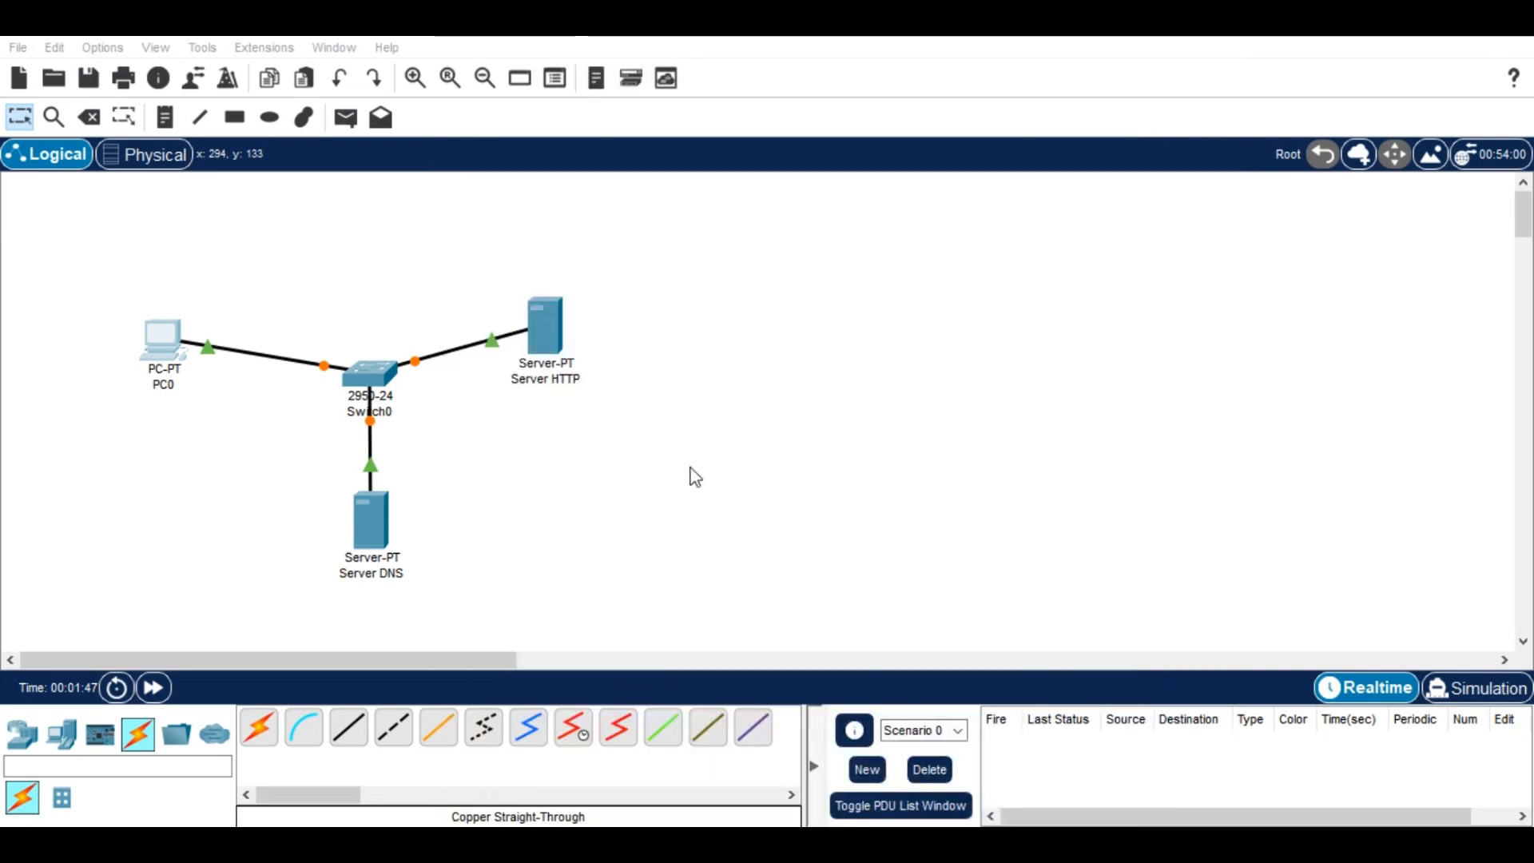
- Give Server HTTP the static IPv4 address 192.168.1.1 with subnet mask 255.255.255.0, and close its window
left_click(553, 331)
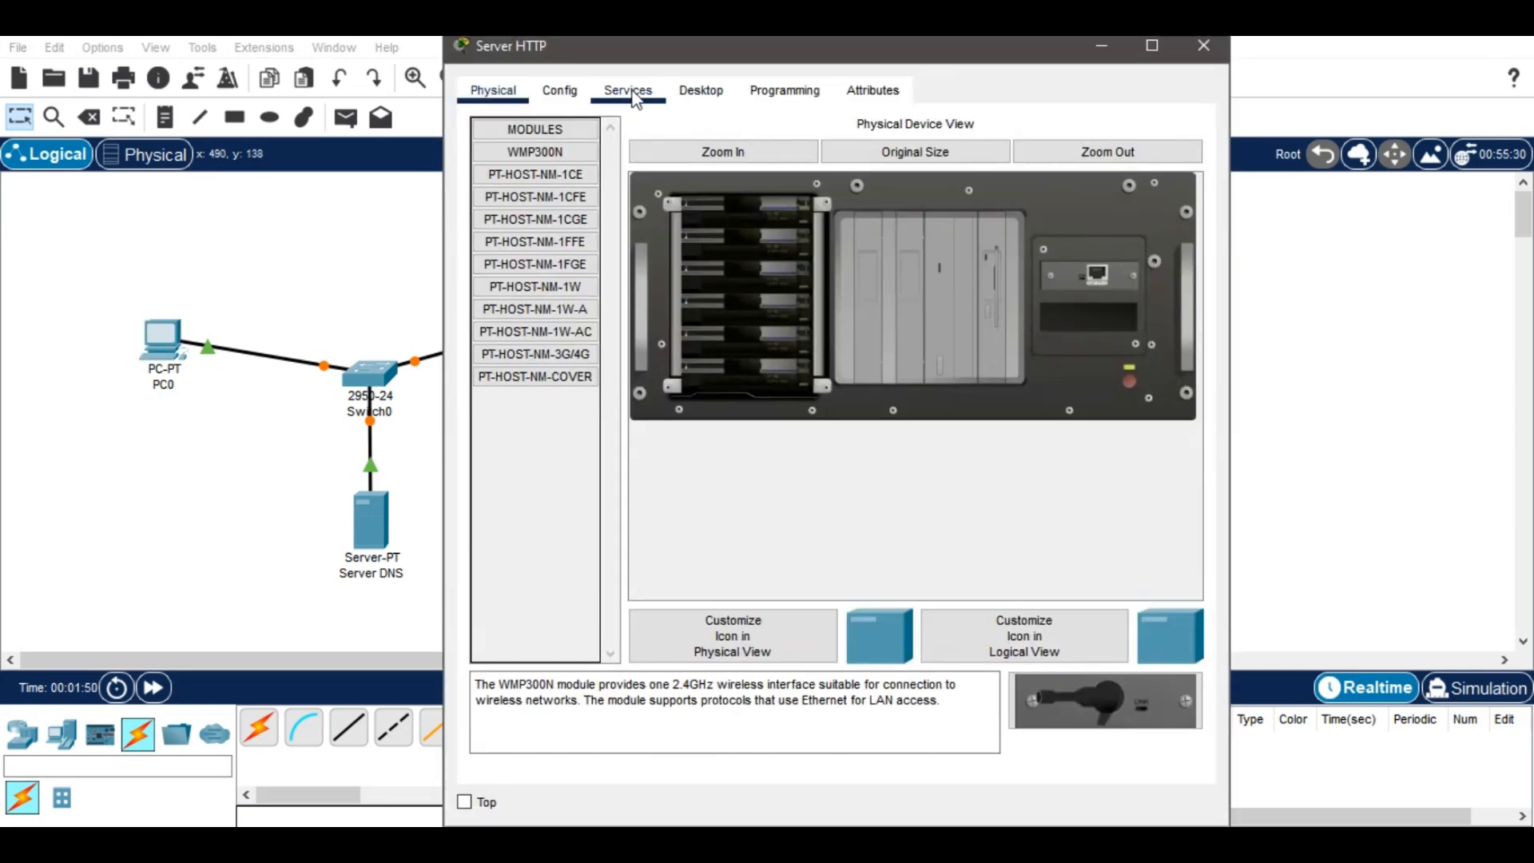
left_click(687, 91)
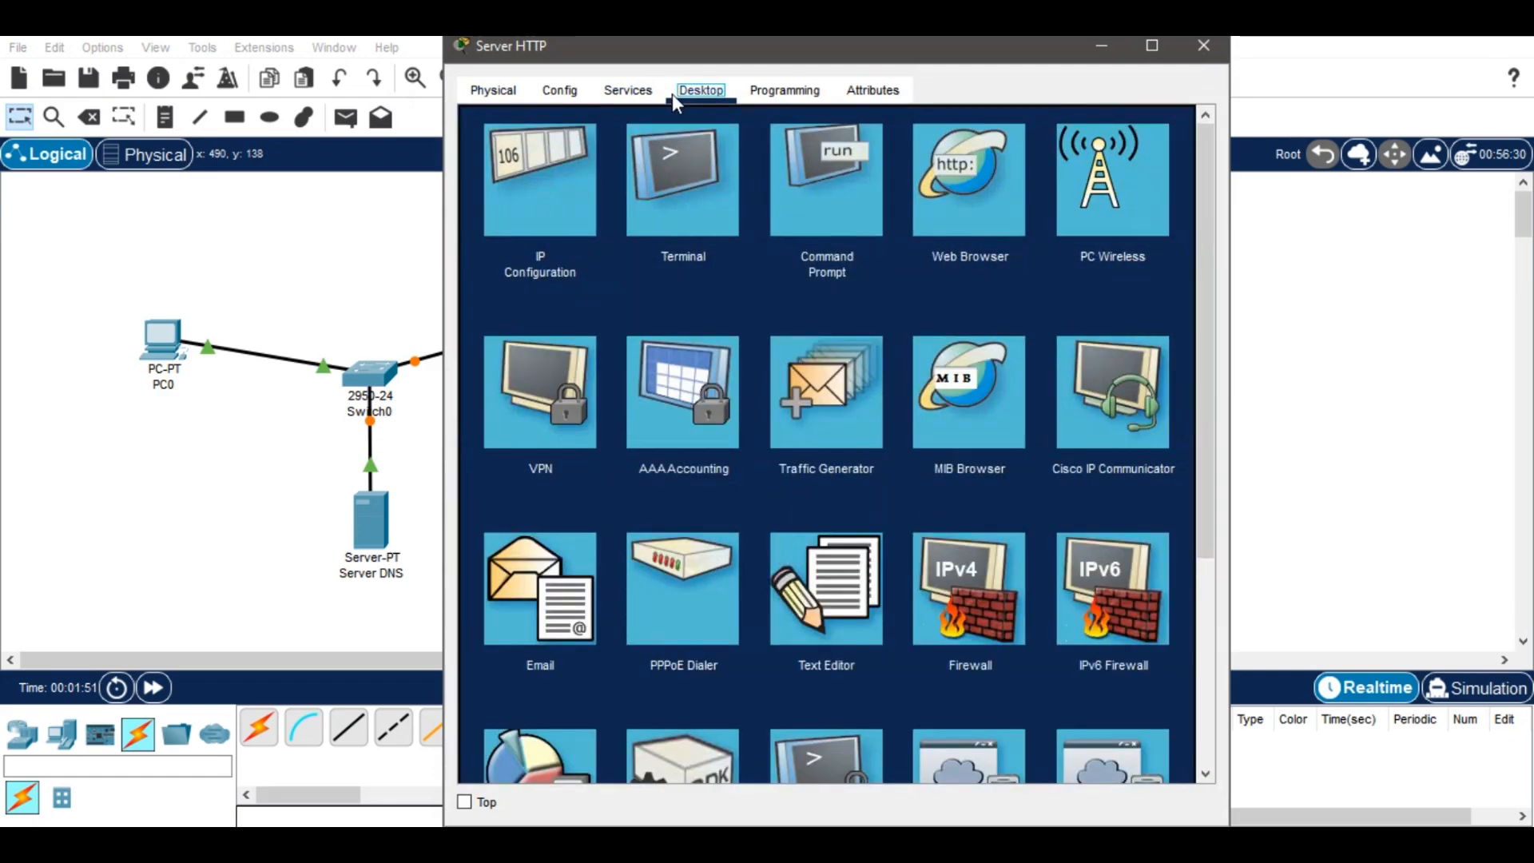
left_click(631, 92)
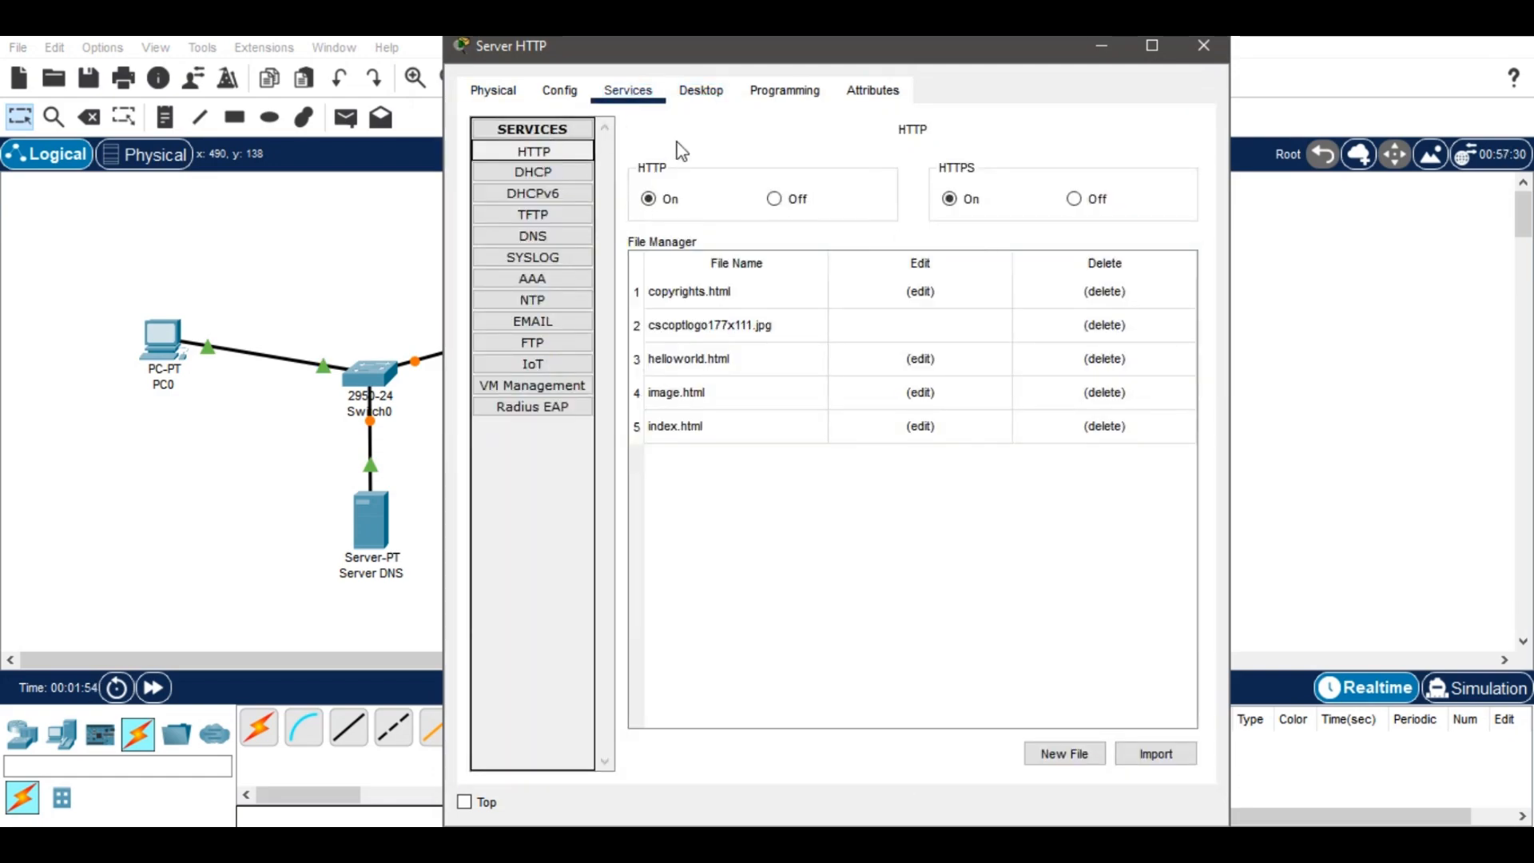
left_click(692, 91)
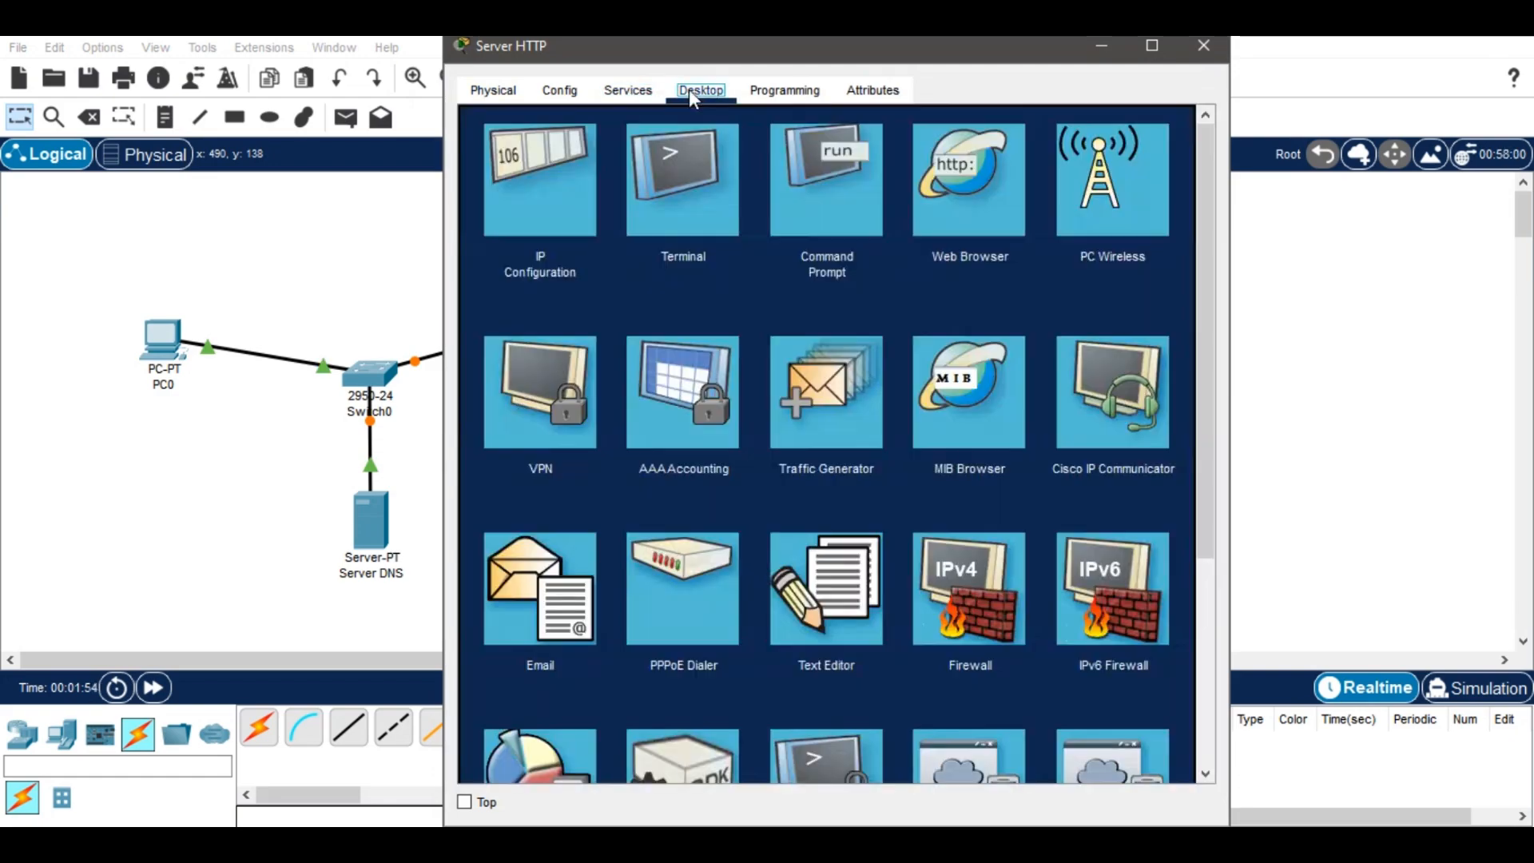
left_click(509, 200)
left_click(784, 222)
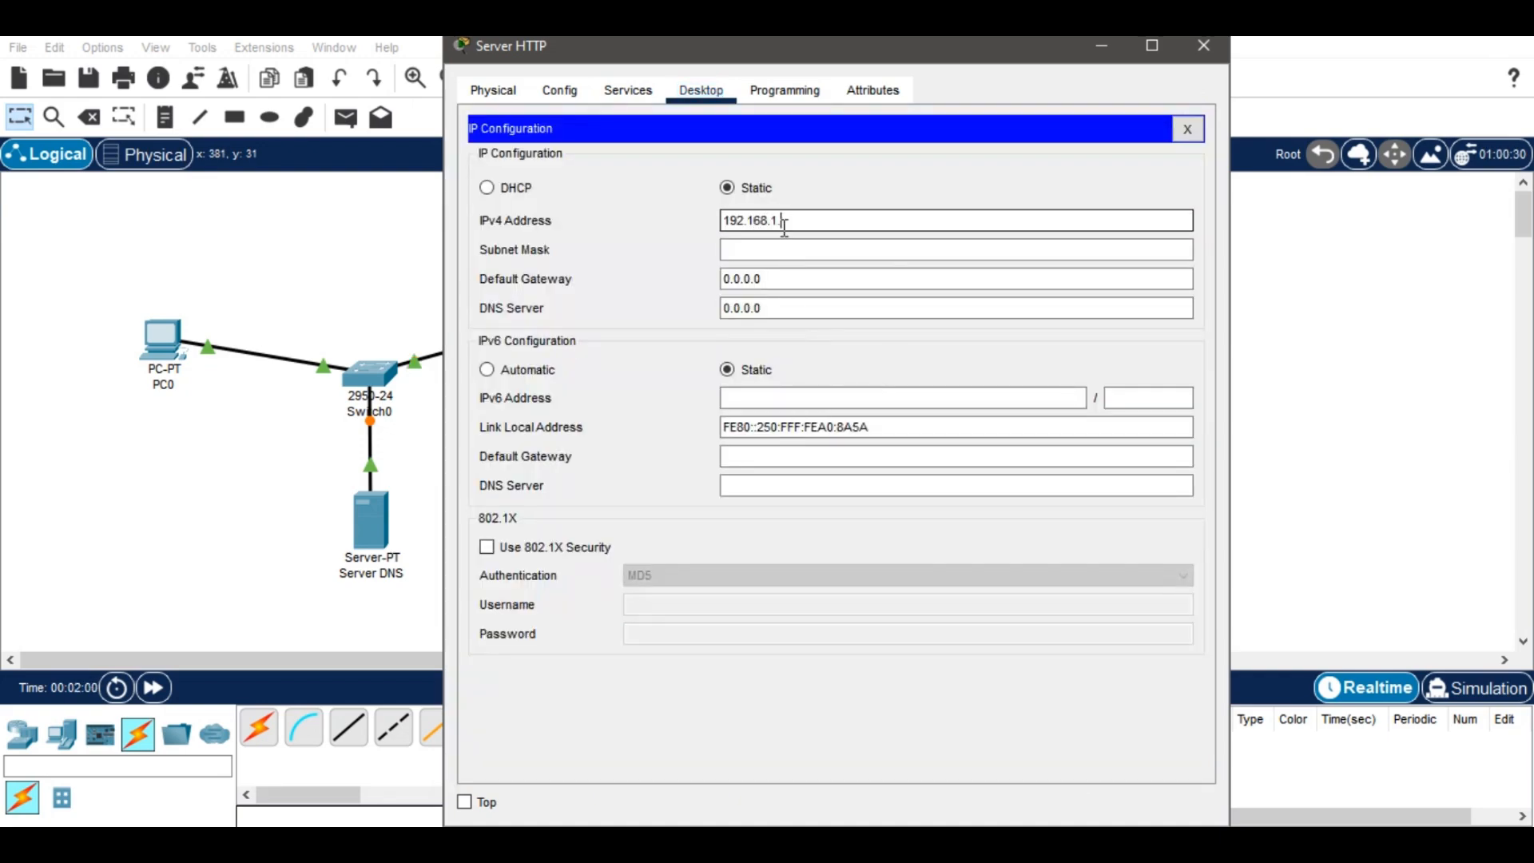
left_click(798, 249)
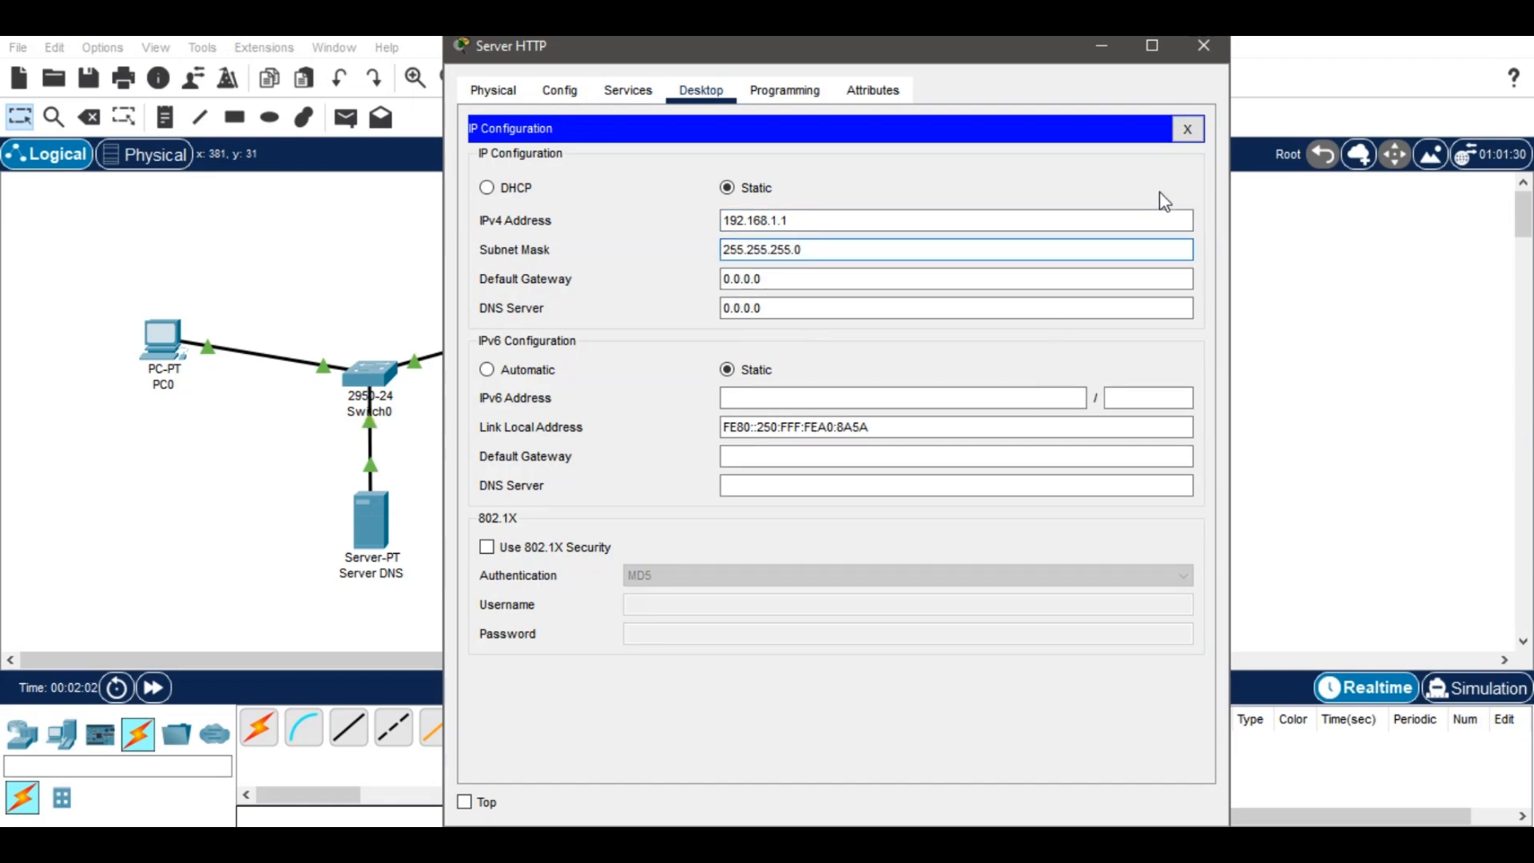
left_click(1203, 47)
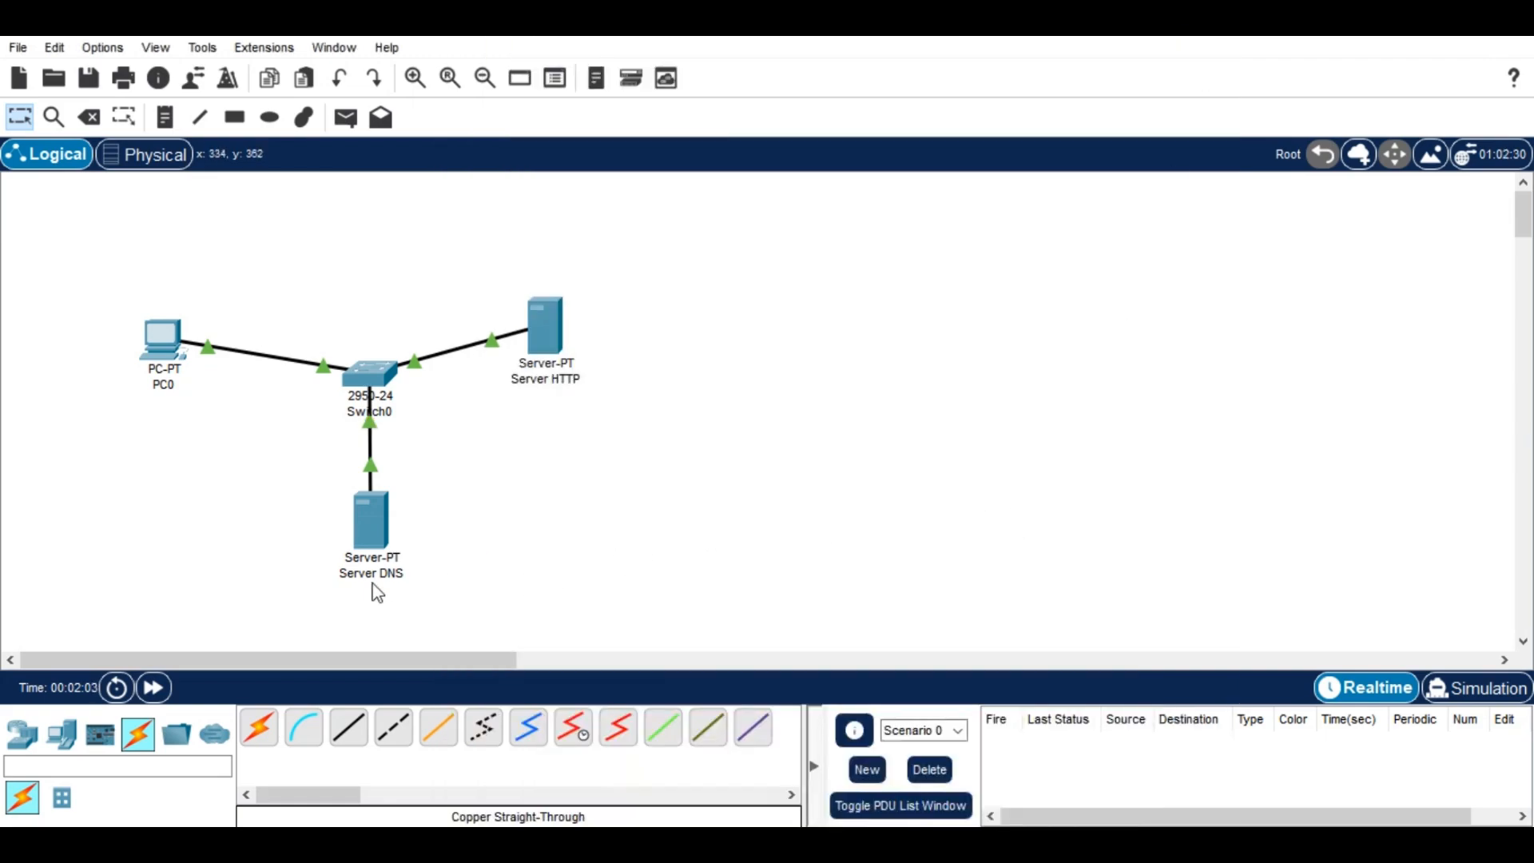
left_click(390, 524)
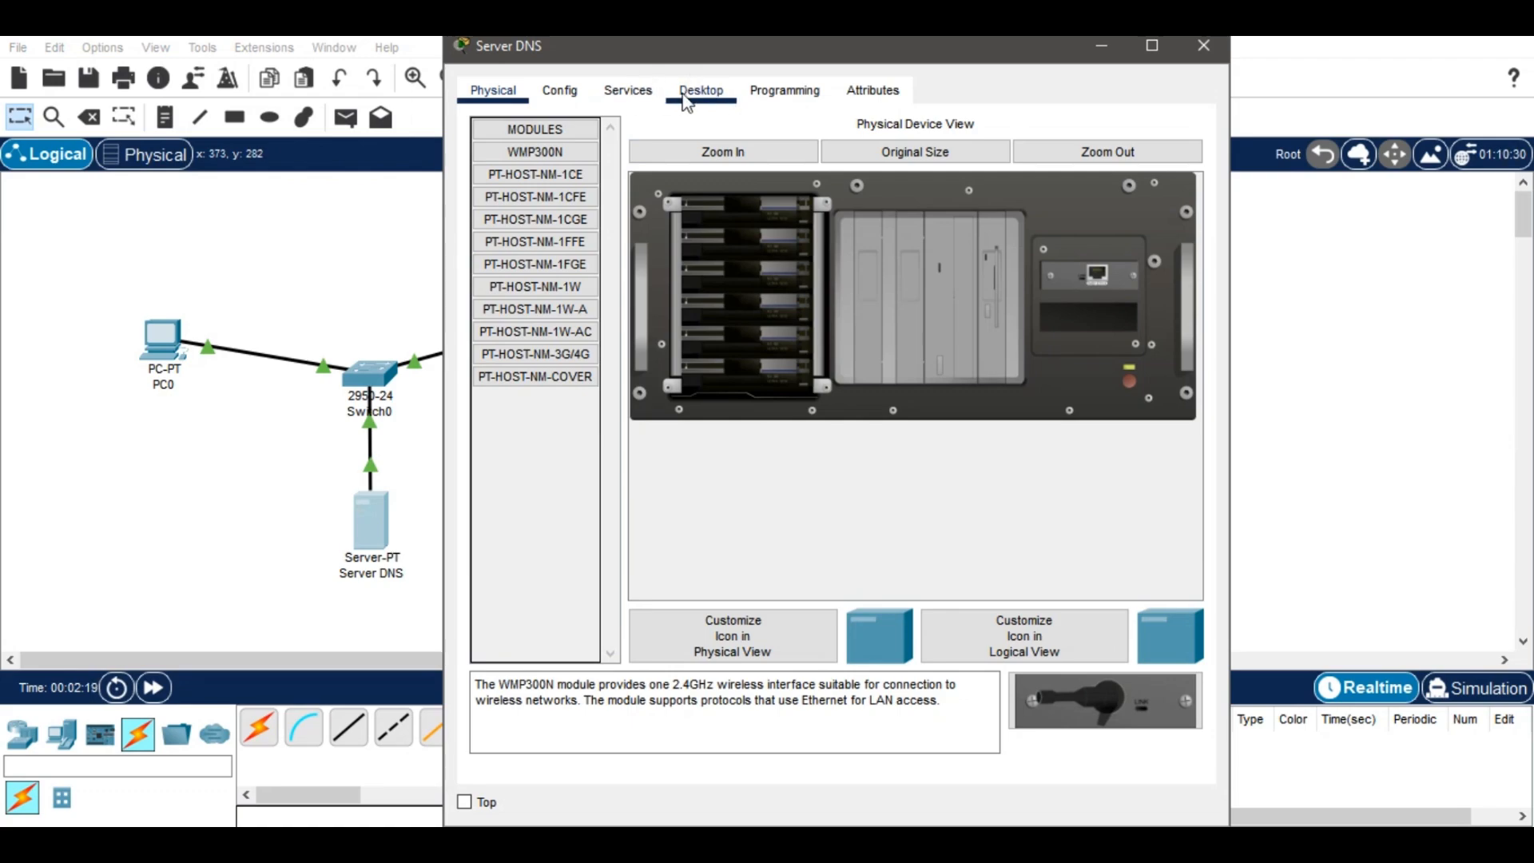
left_click(185, 843)
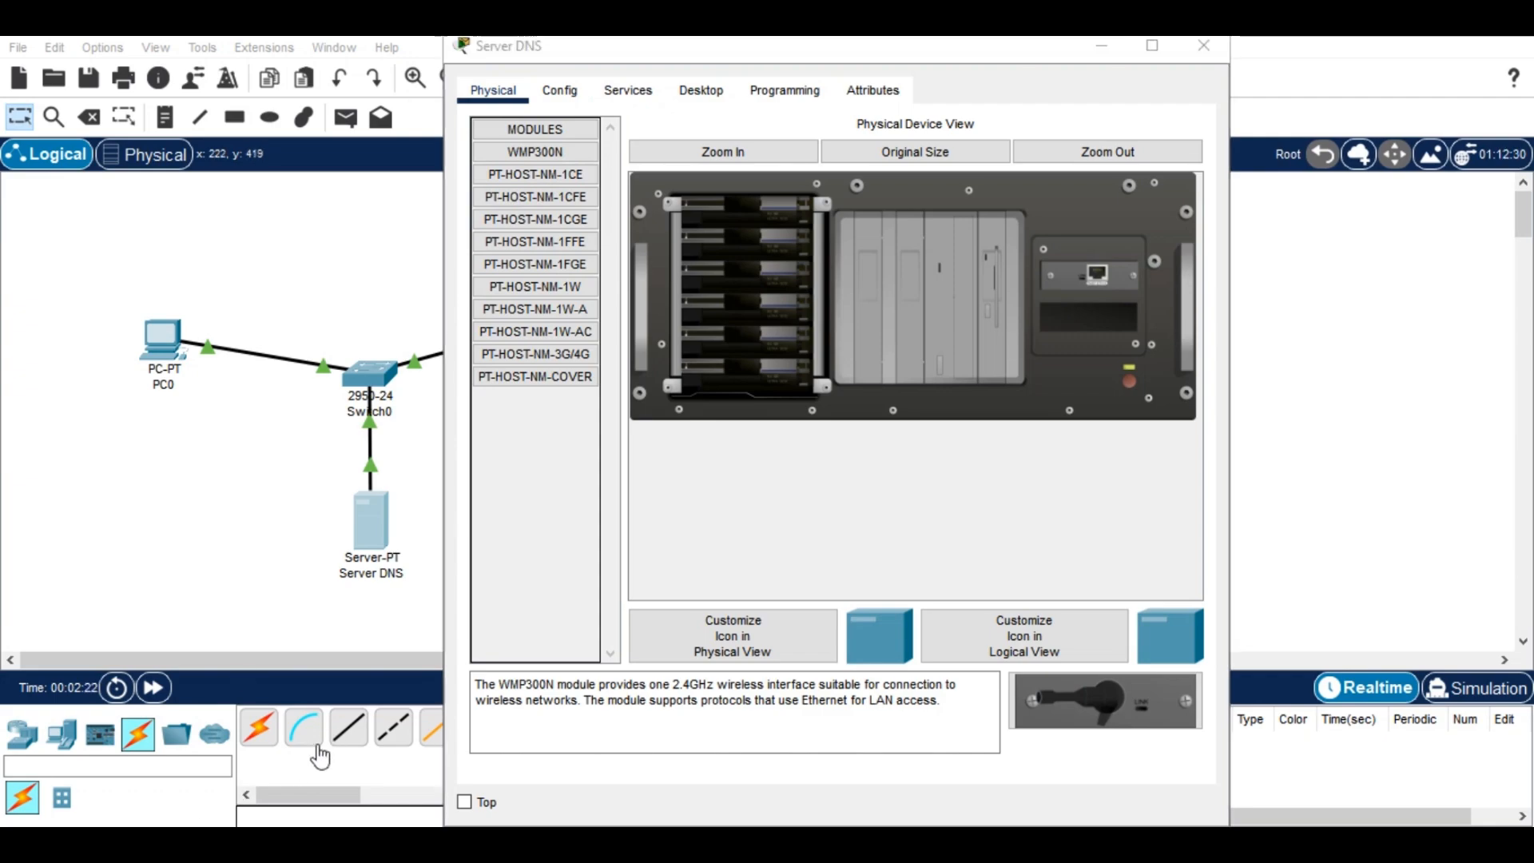
left_click(1328, 495)
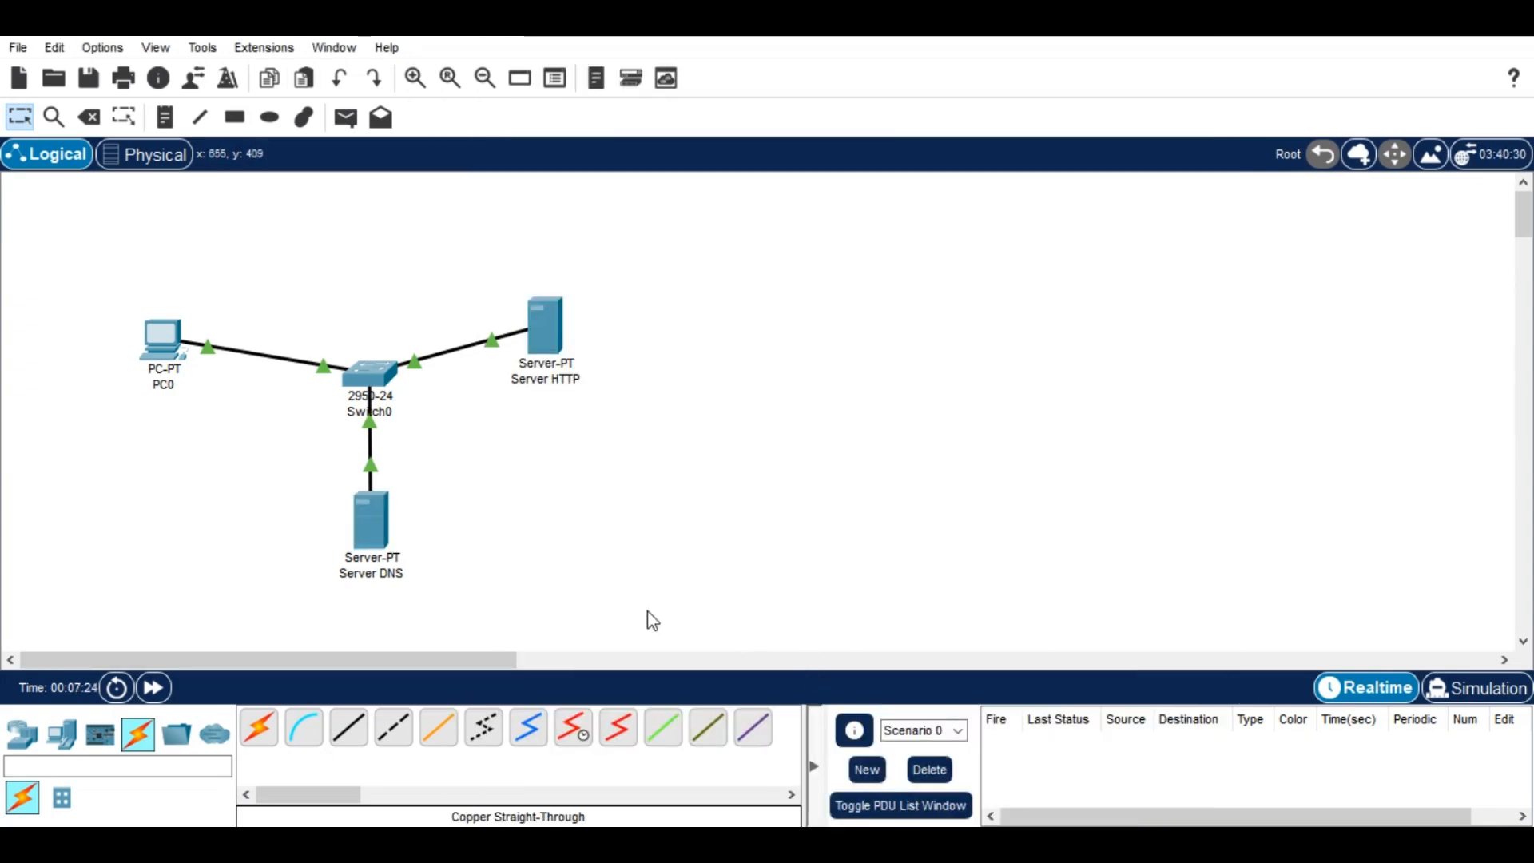
- Set PC0's IPv4 DNS server to 192.168.1.3 and close its IP configuration
left_click(164, 340)
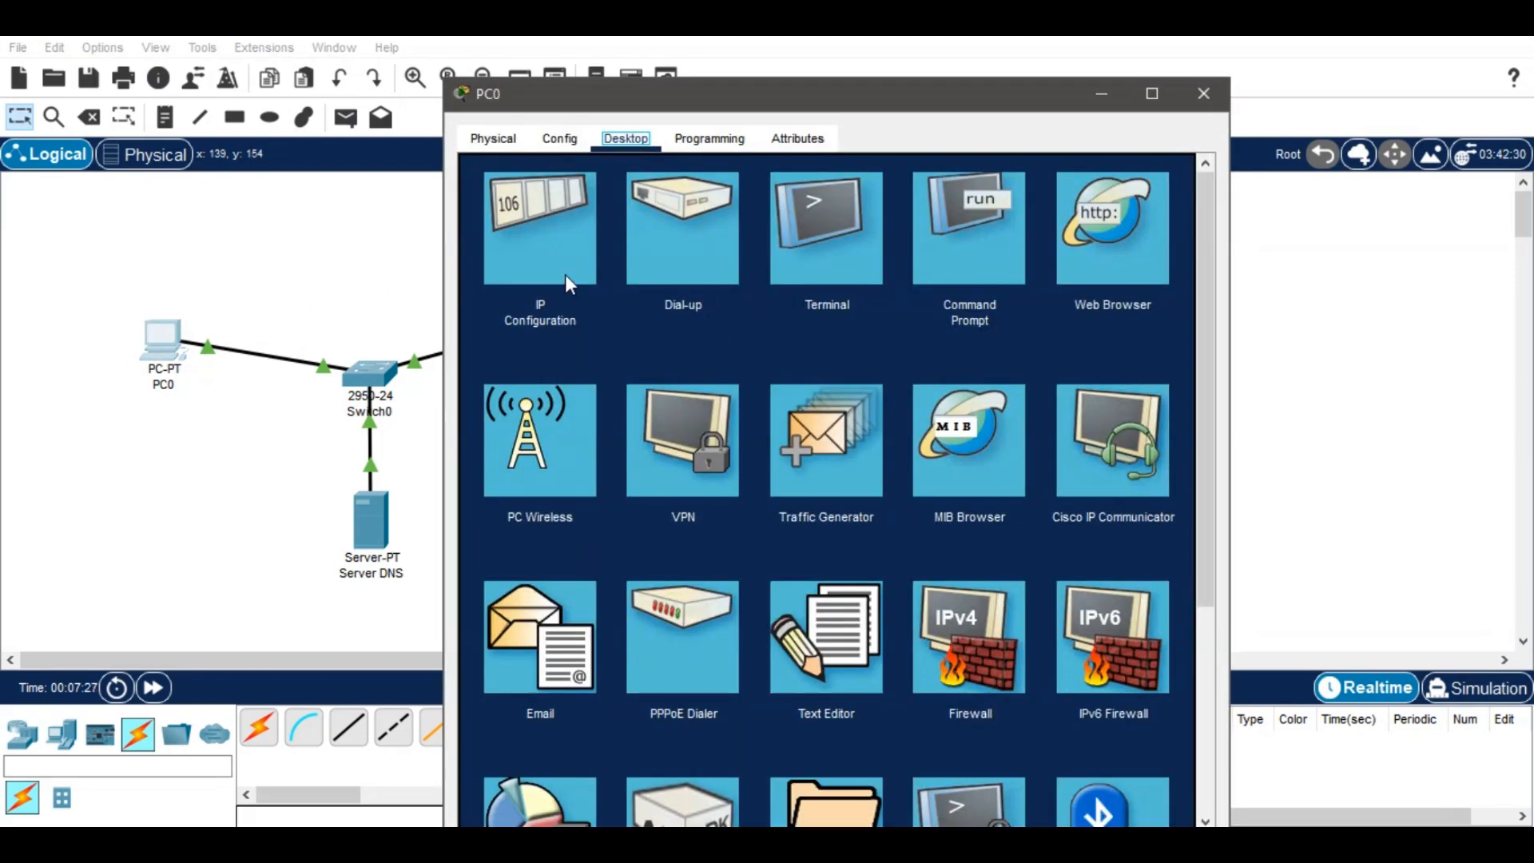
left_click(564, 275)
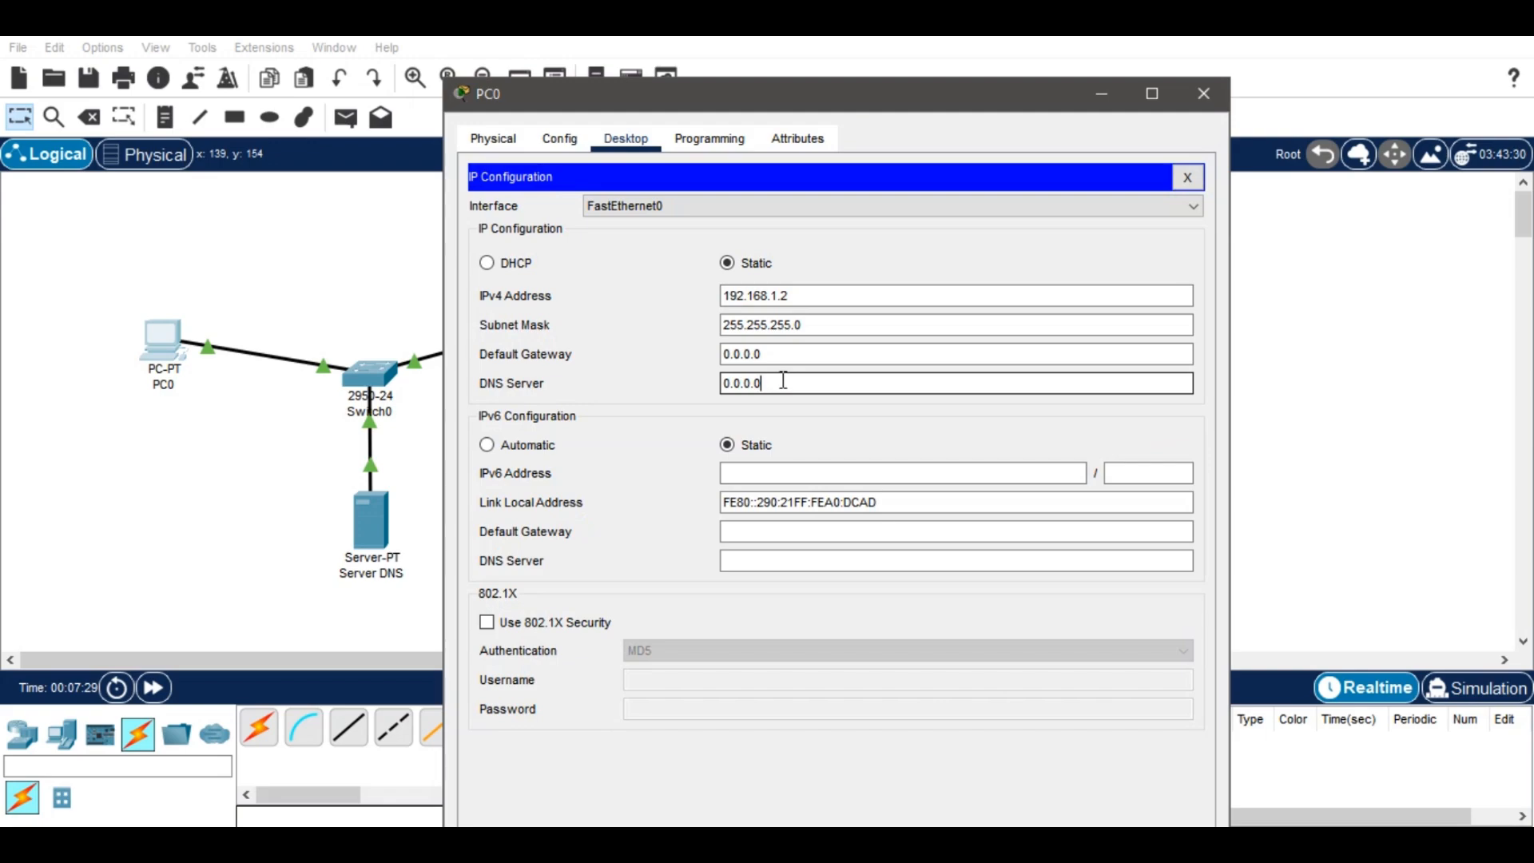
key("ctrl+a")
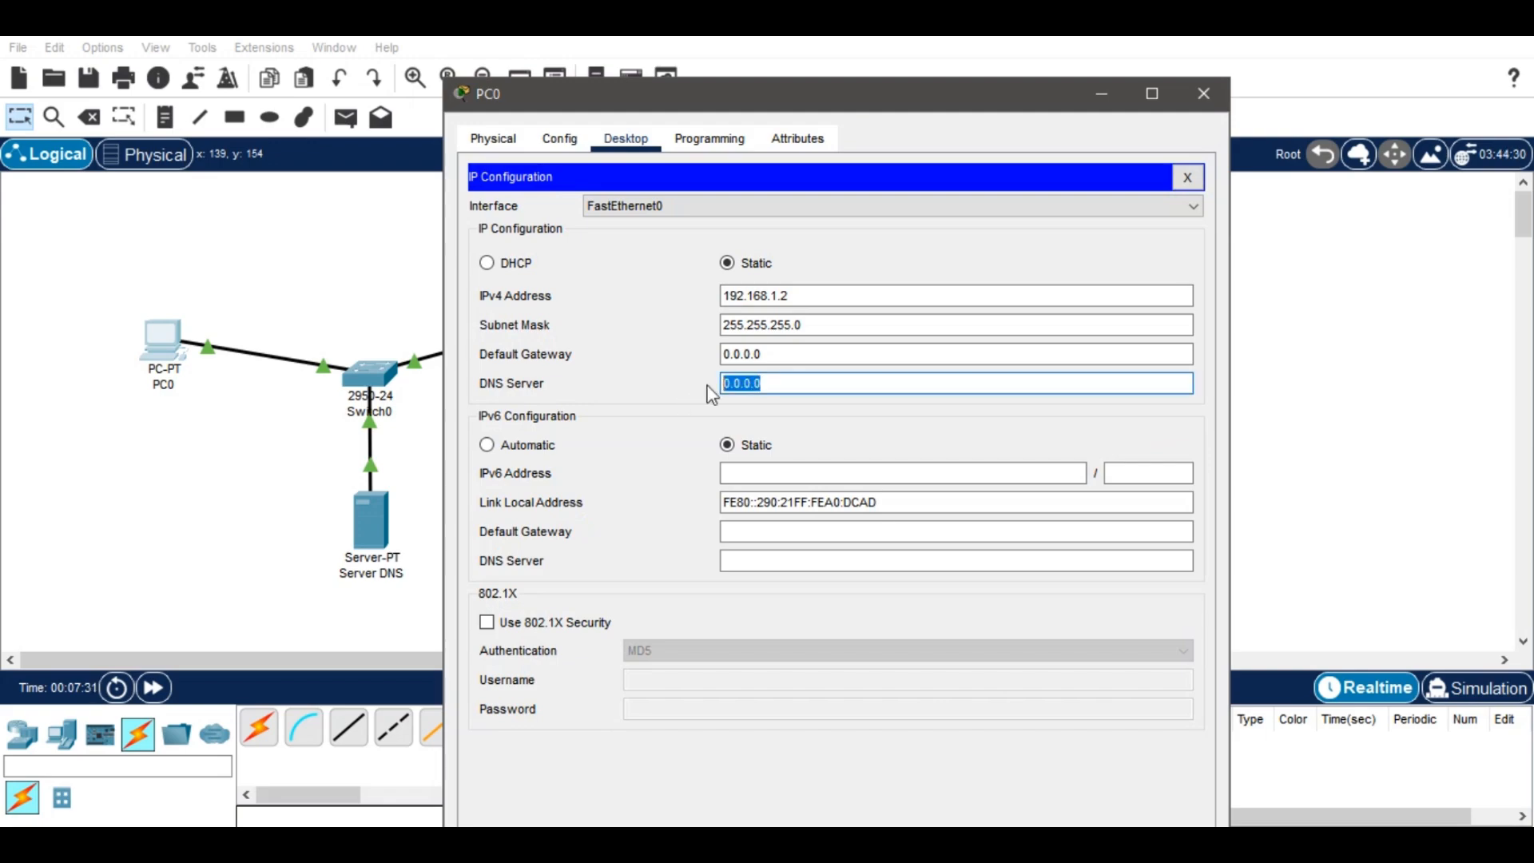
type("192.168.1.3")
left_click(837, 400)
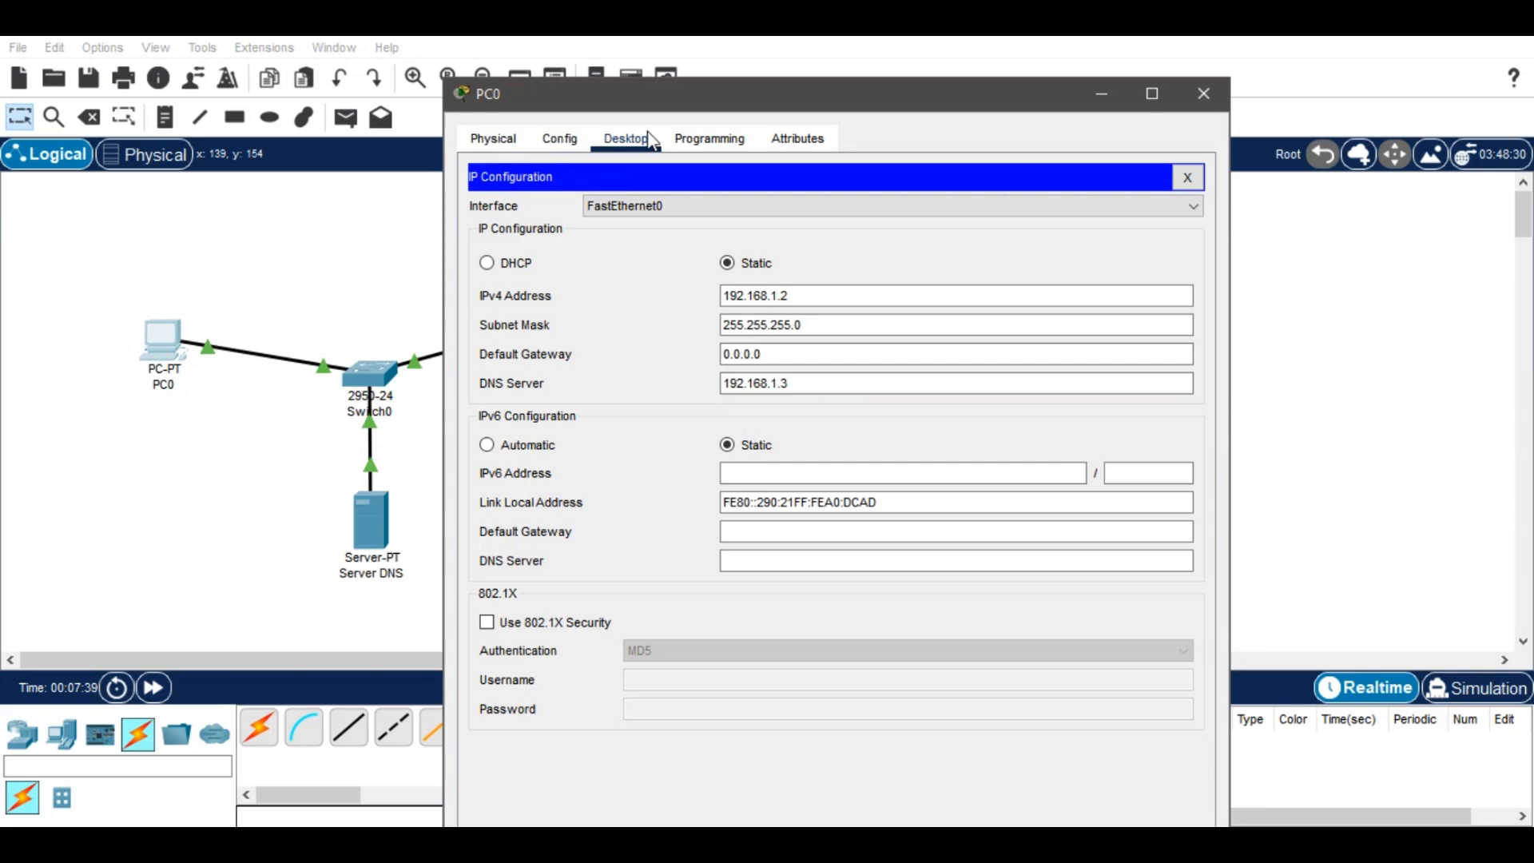
left_click(1188, 177)
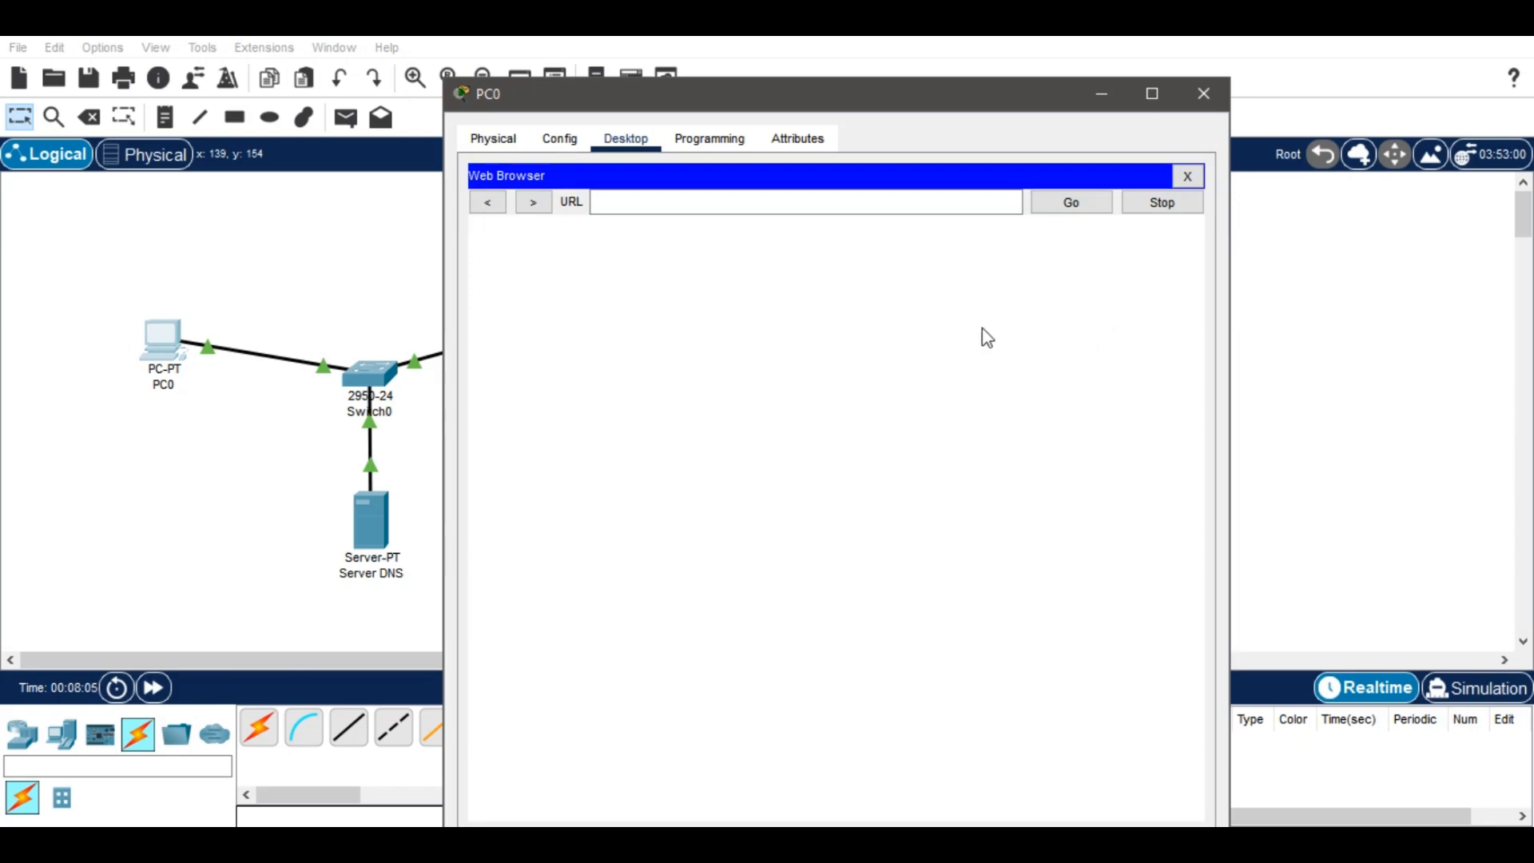
- Load contoh.com in PC0's web browser and move the PC0 window clear of the network diagram
left_click(959, 206)
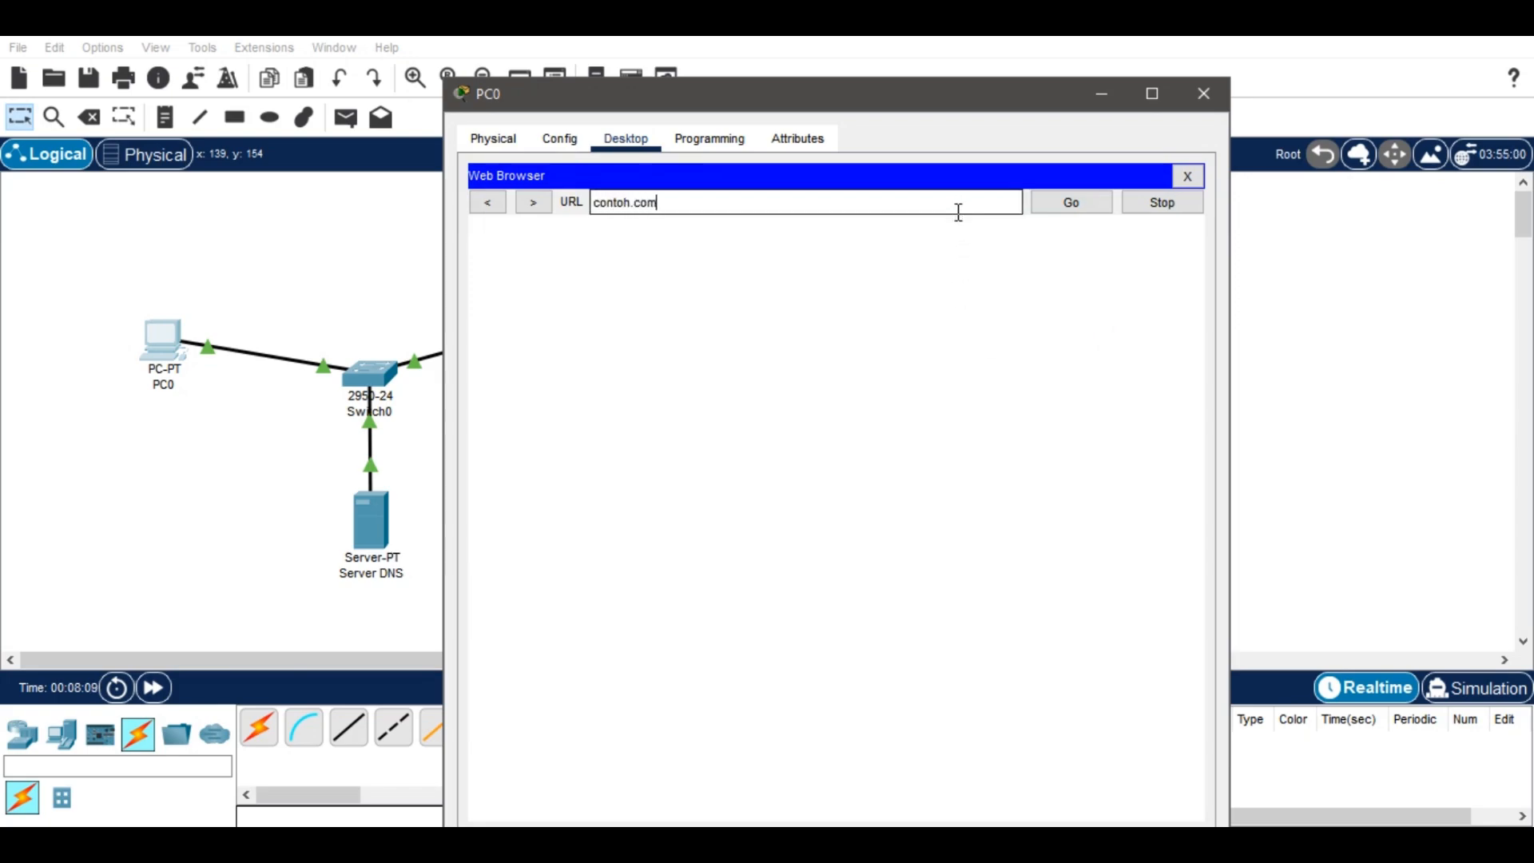
left_click(1099, 207)
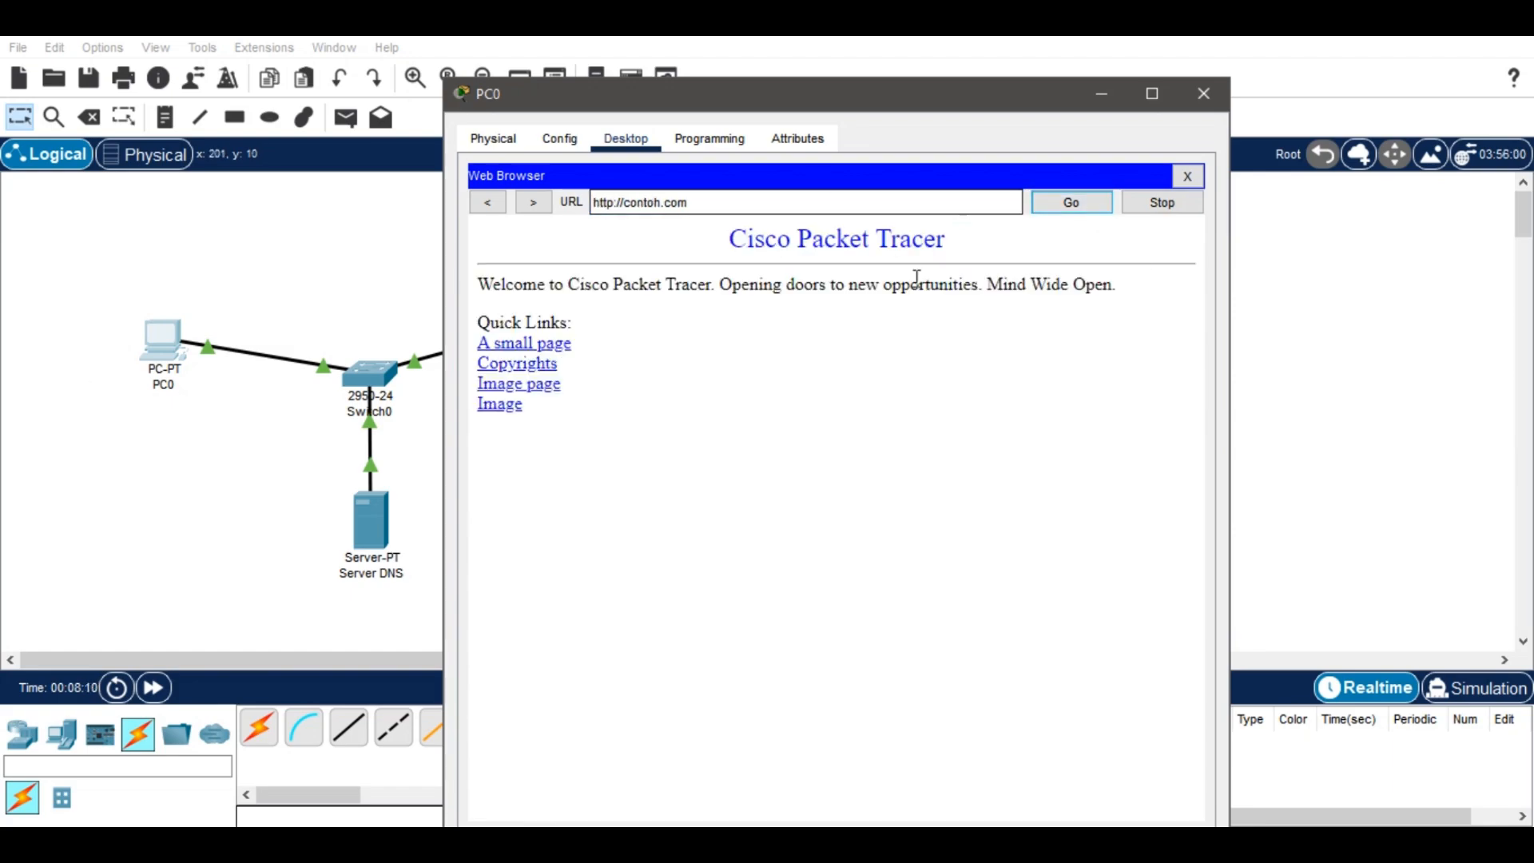
left_click_drag(841, 107, 1027, 71)
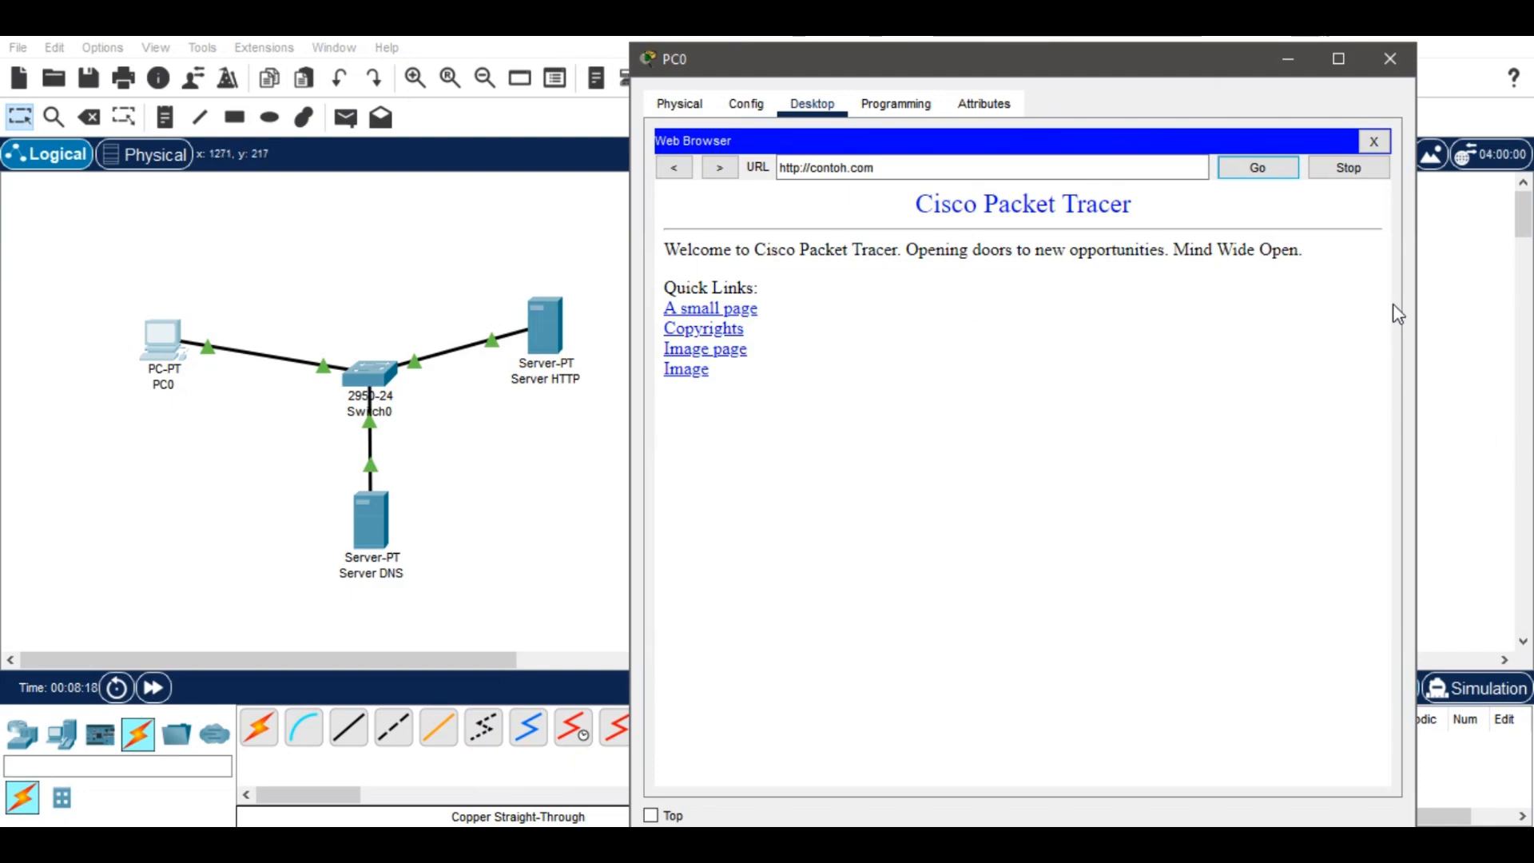
left_click(1462, 372)
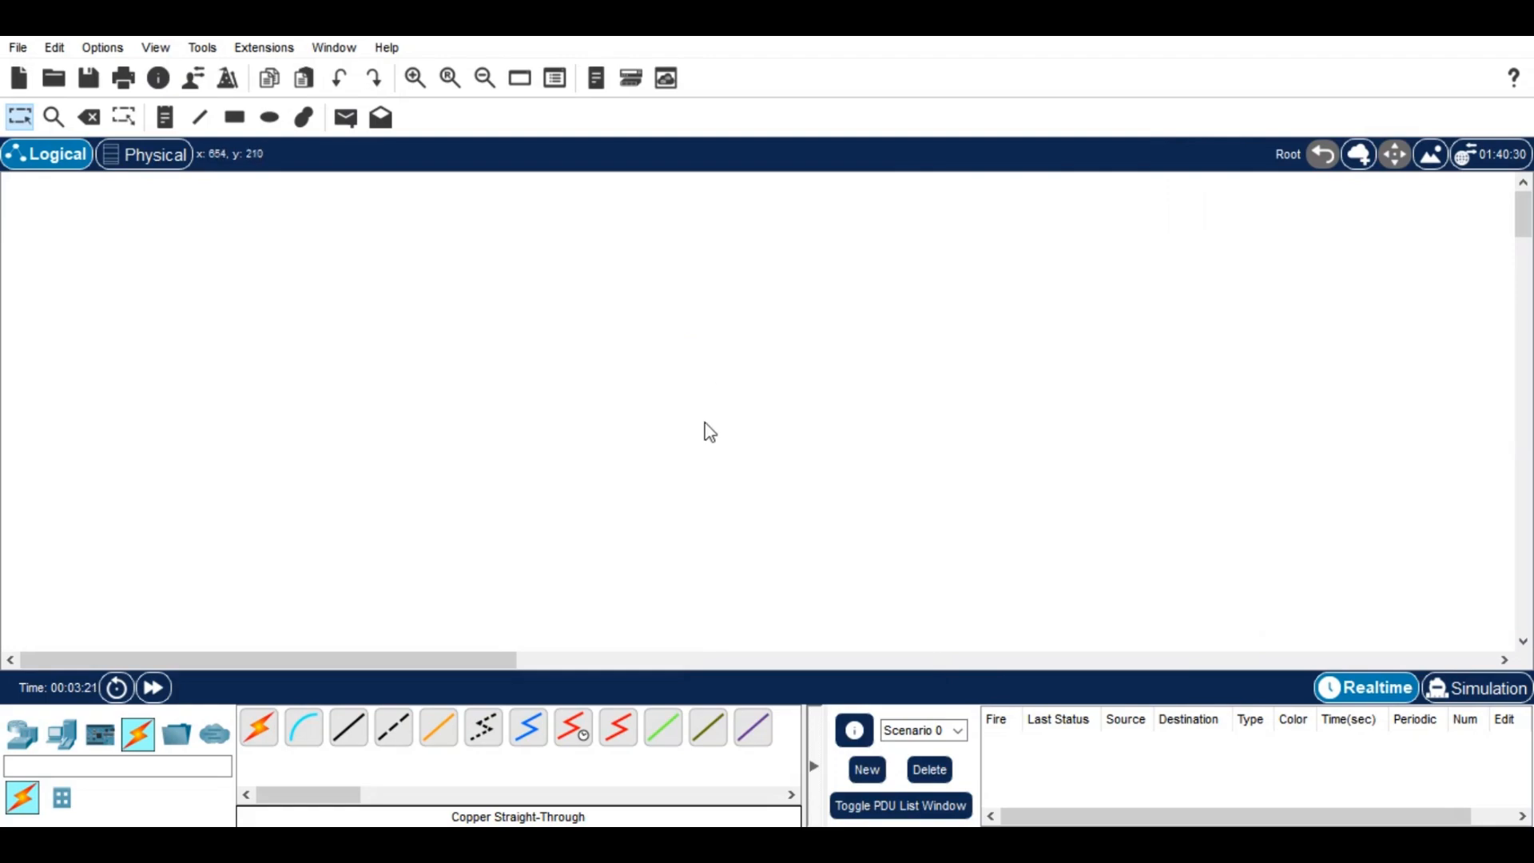
- Place five PCs in a ring on the empty workspace, leaving its upper side free
left_click(54, 742)
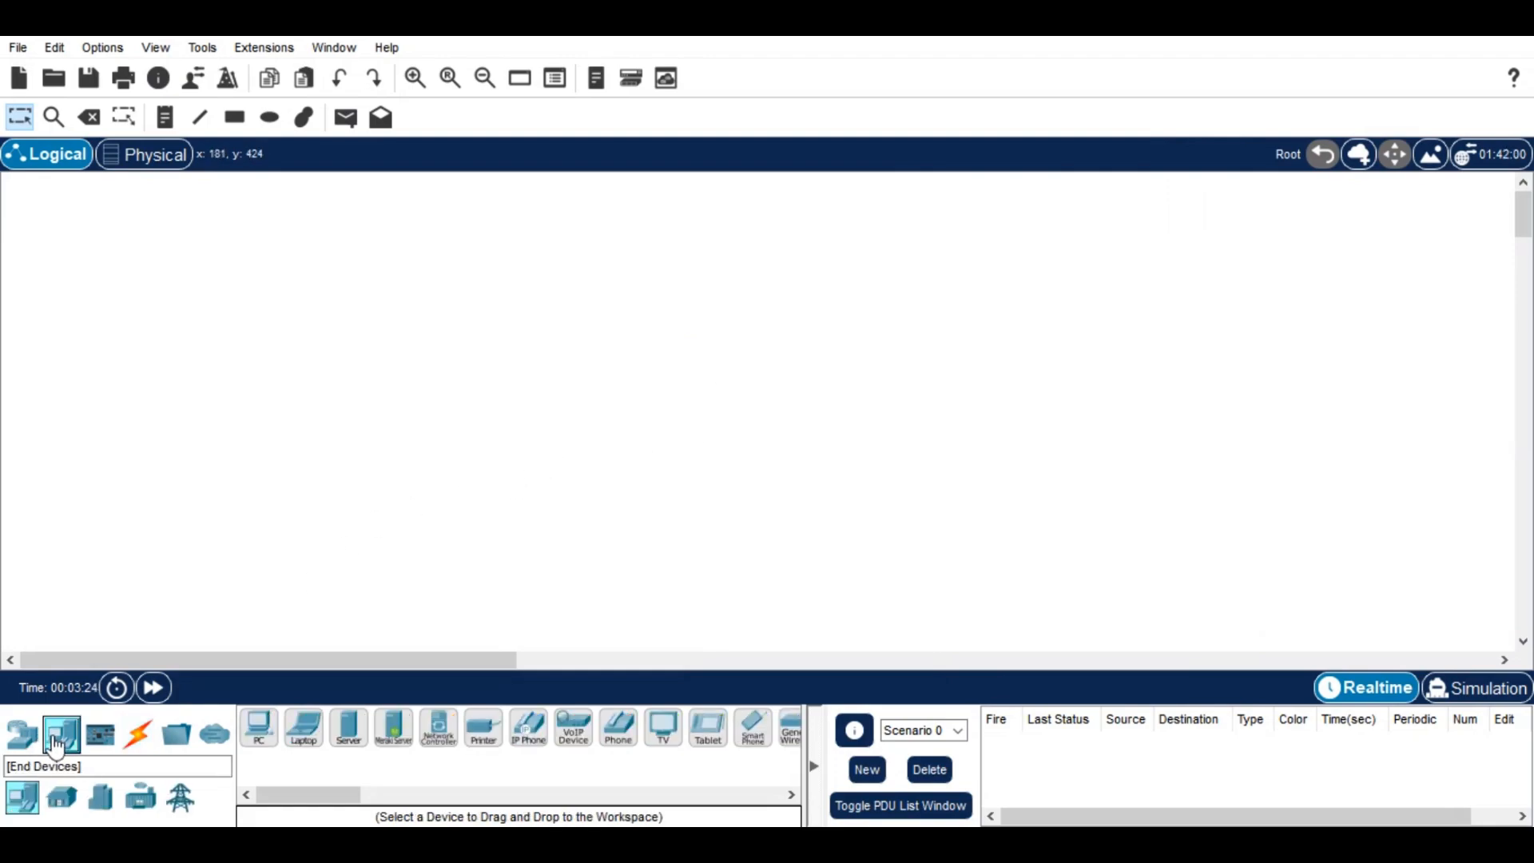
left_click(264, 730)
left_click(190, 318)
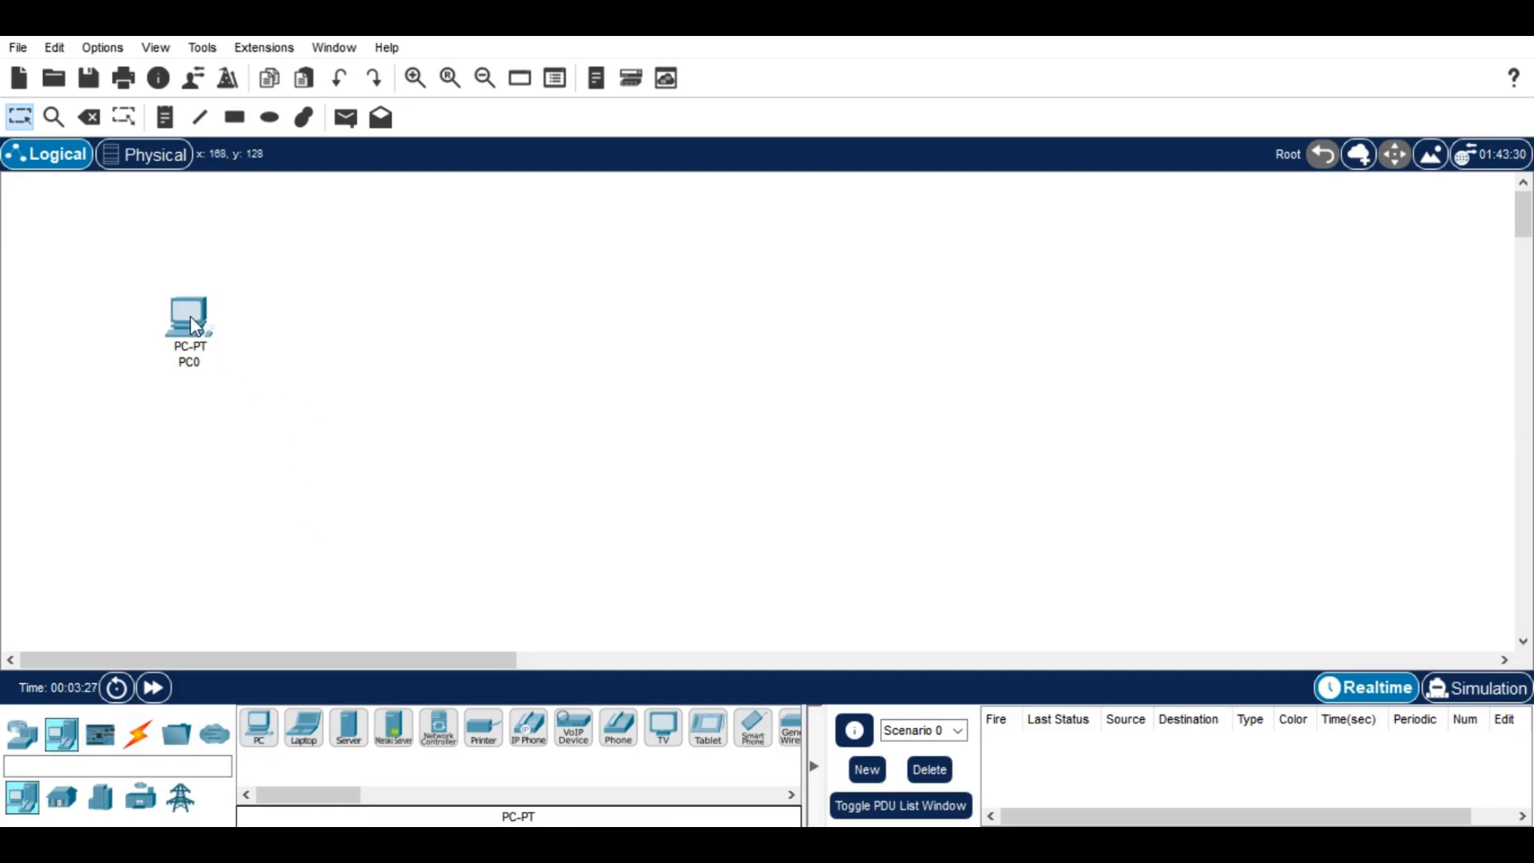
left_click(254, 735)
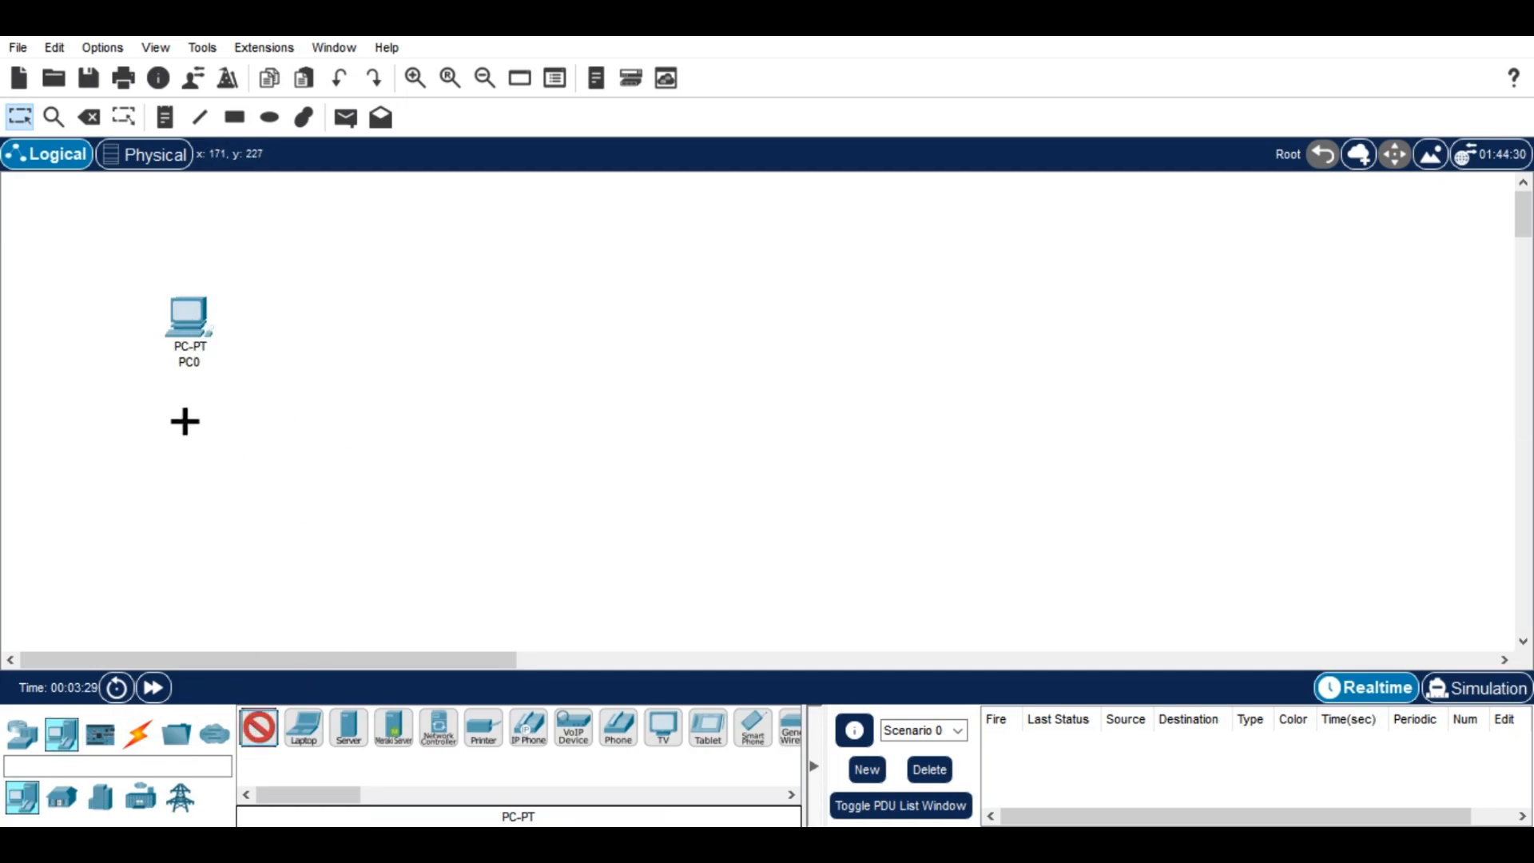
left_click(147, 429)
left_click(265, 715)
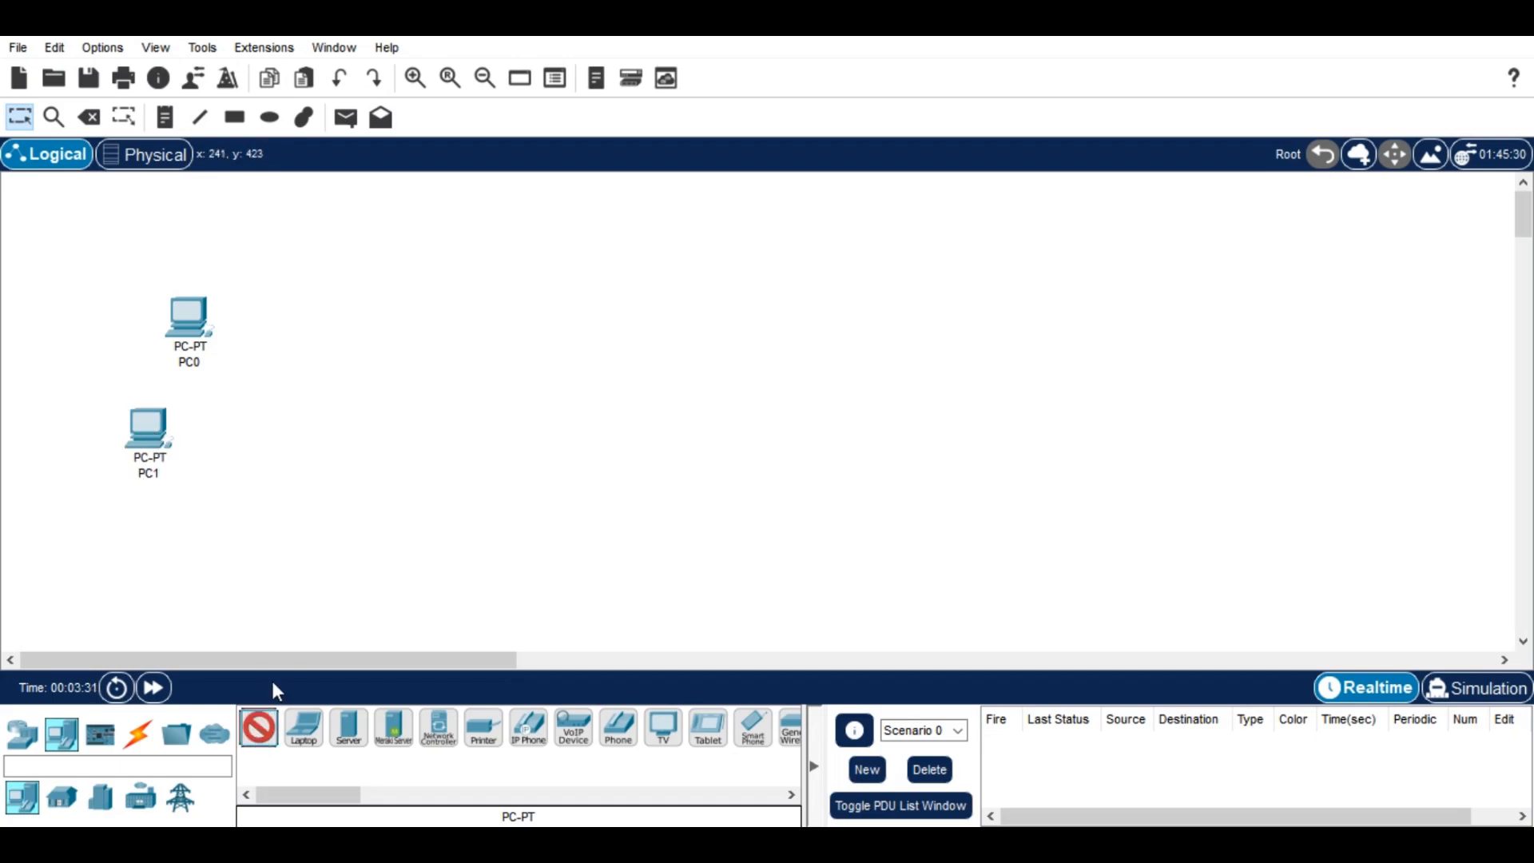
left_click(215, 551)
left_click(270, 731)
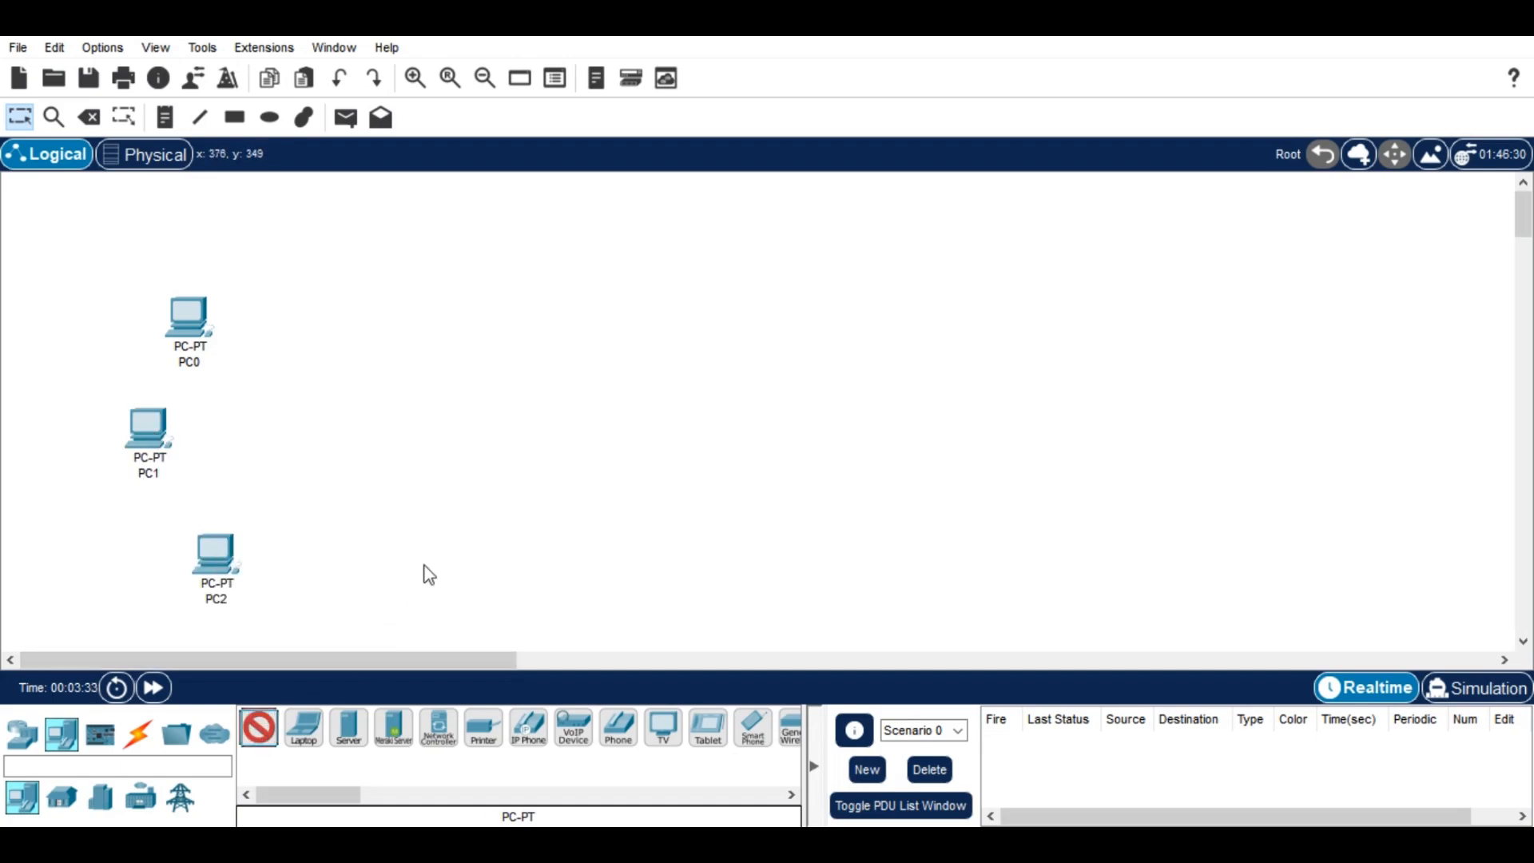
left_click(423, 569)
left_click(254, 731)
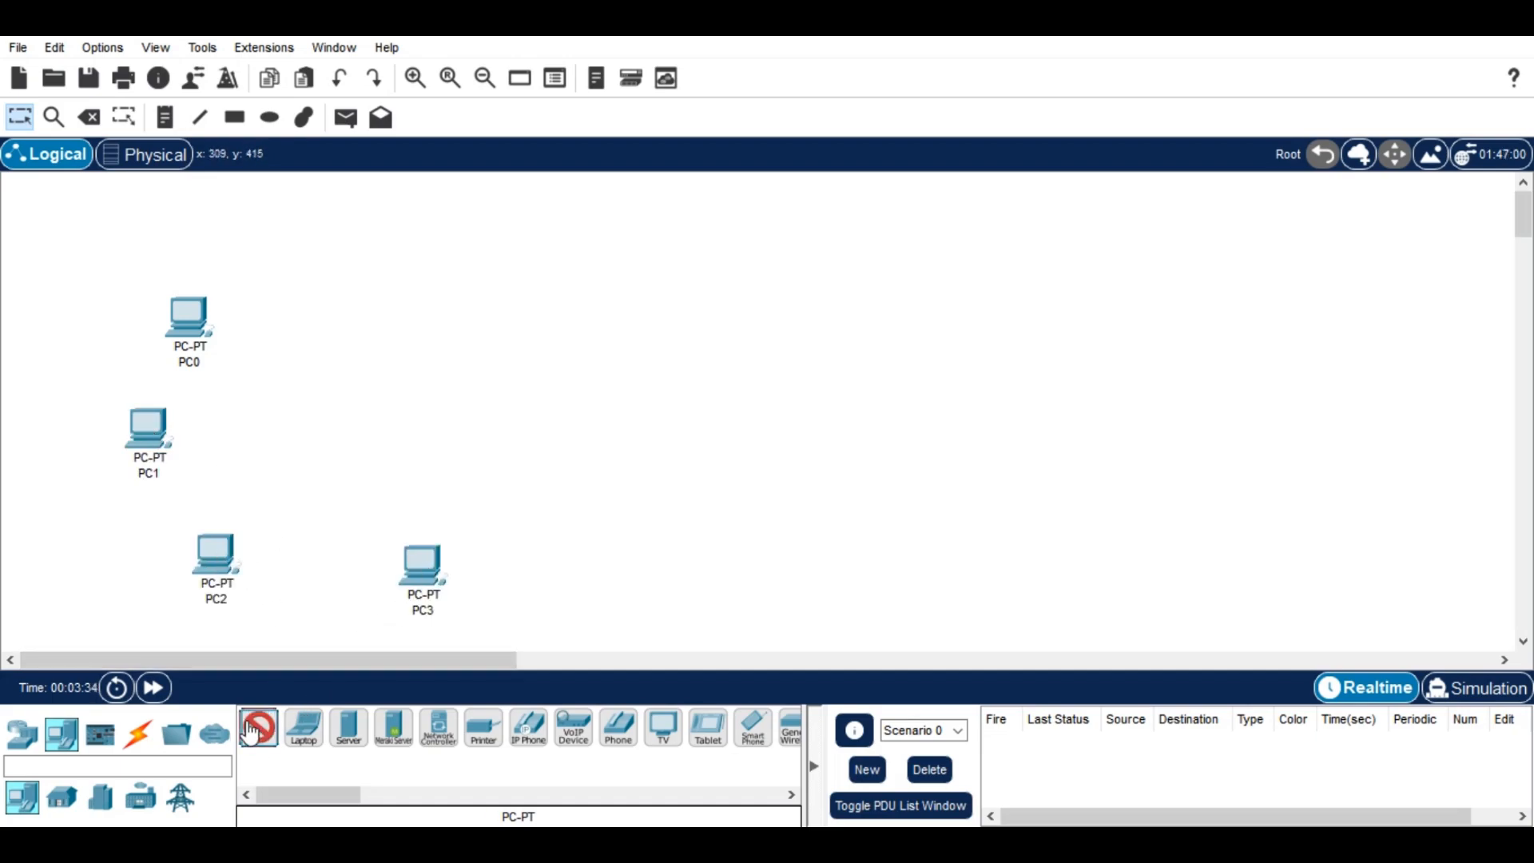
left_click(469, 440)
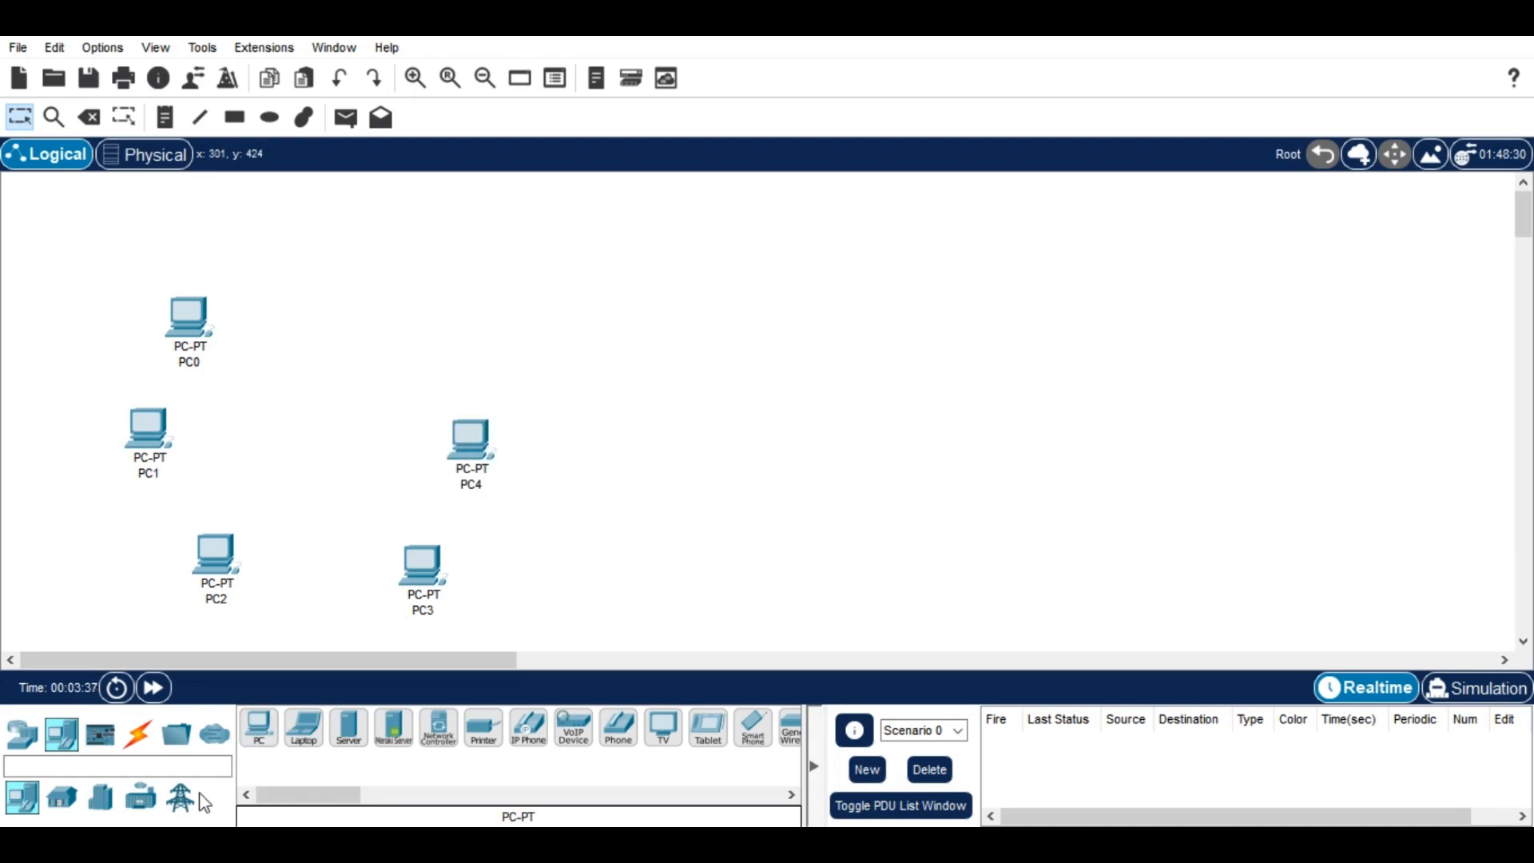
- Place a server above the PCs and rename it Server DHCP
left_click(349, 736)
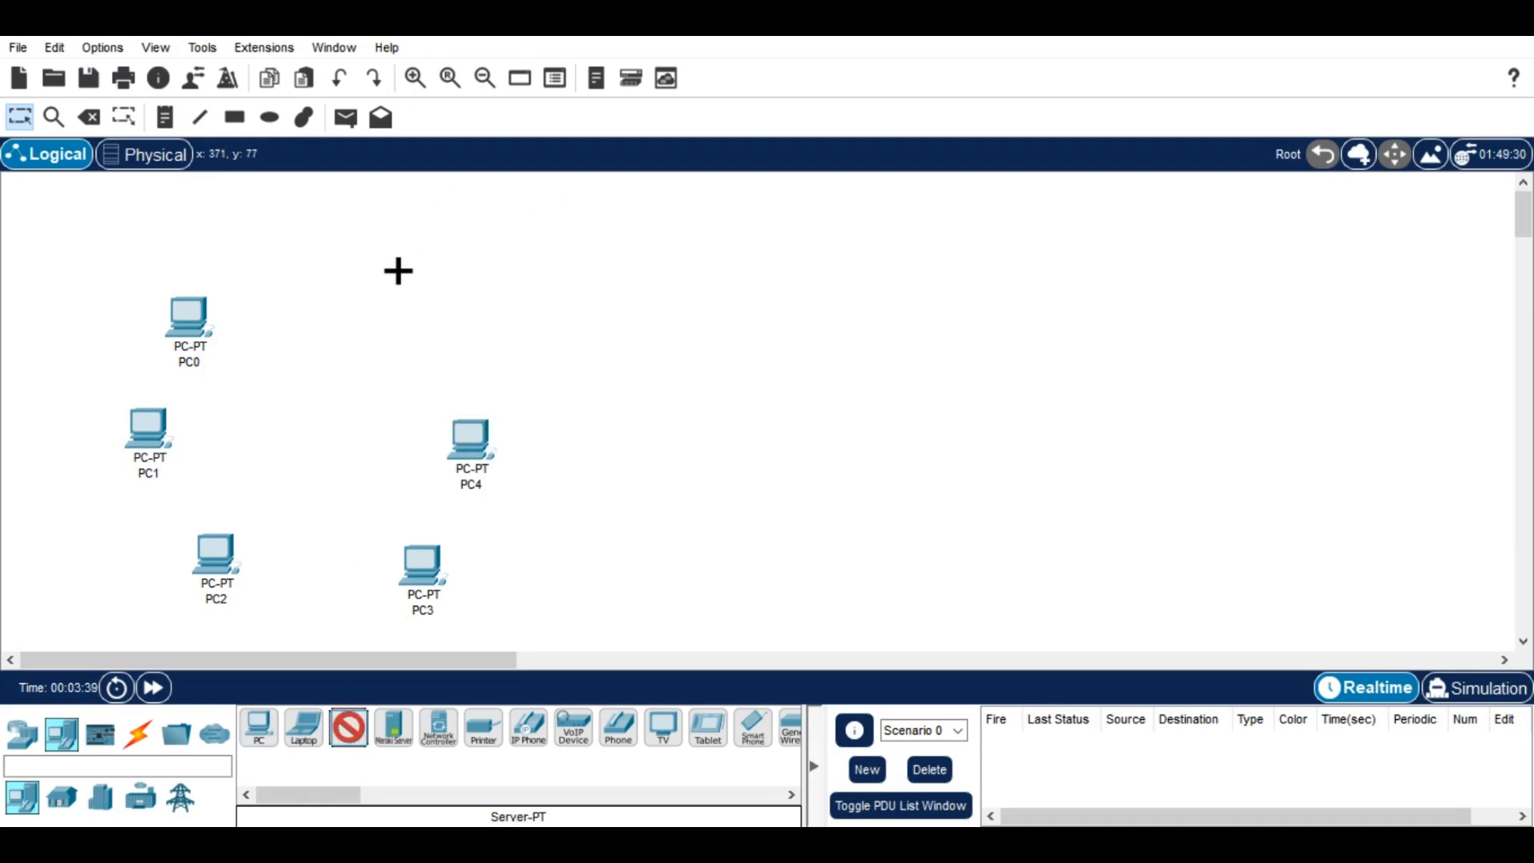
left_click(380, 304)
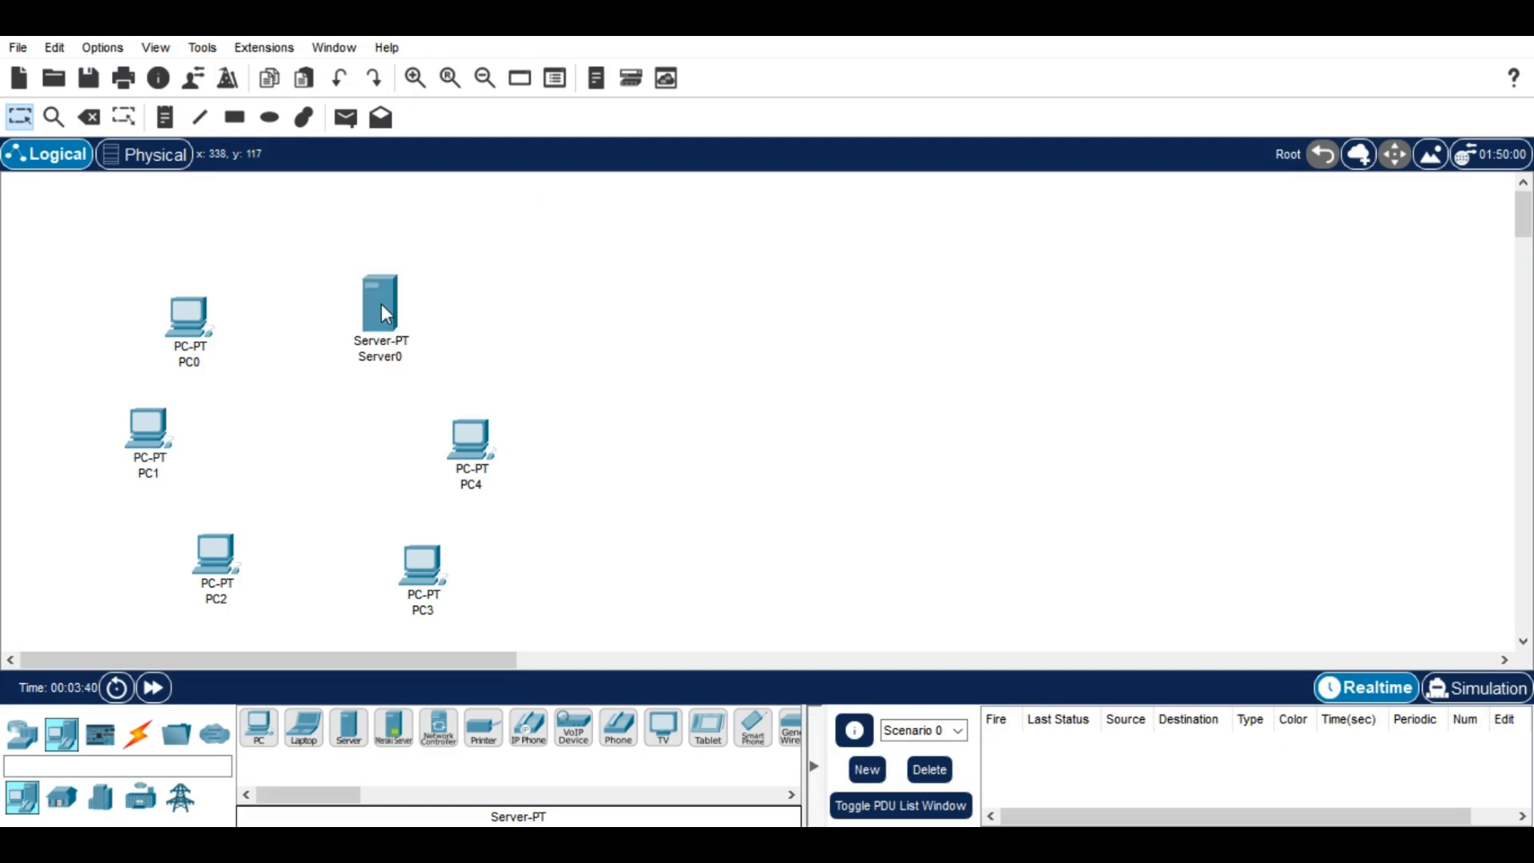
left_click(391, 363)
left_click(408, 359)
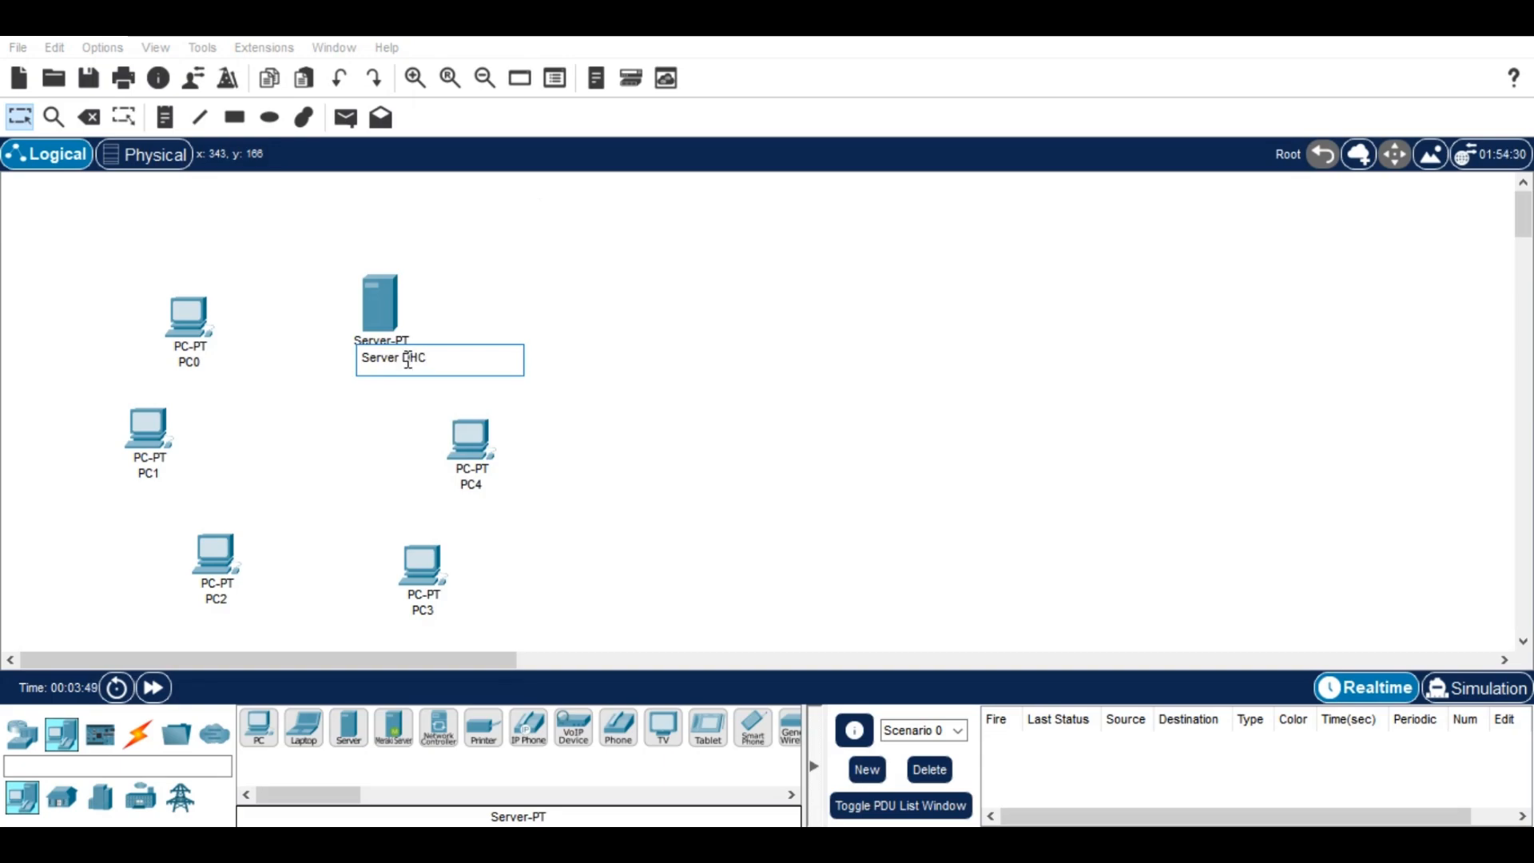
type("P")
key("Return")
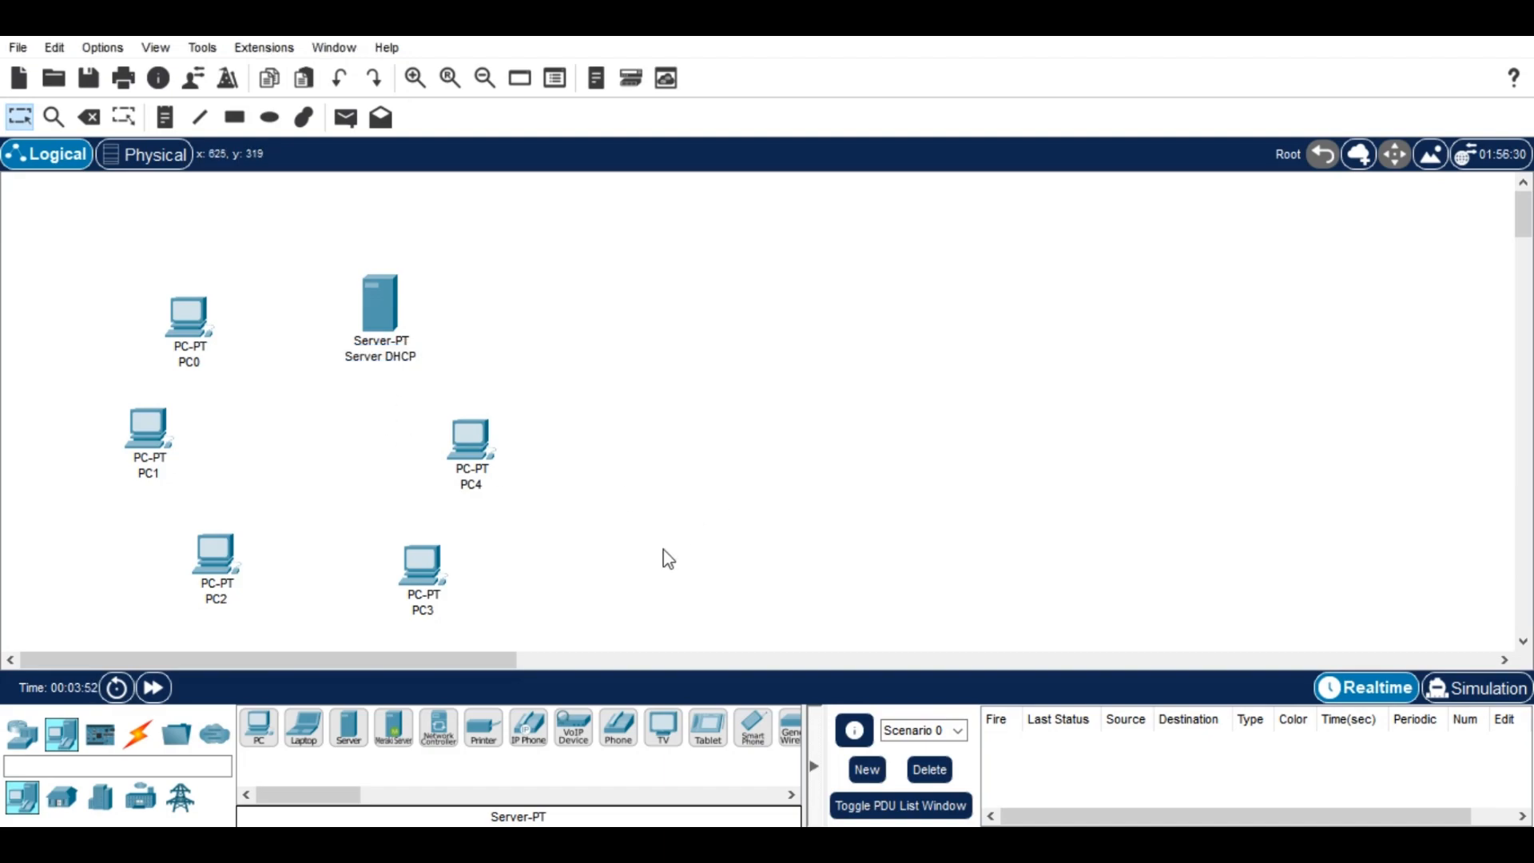
- Place a 2950-24 switch in the middle of the PCs and the server
left_click(26, 748)
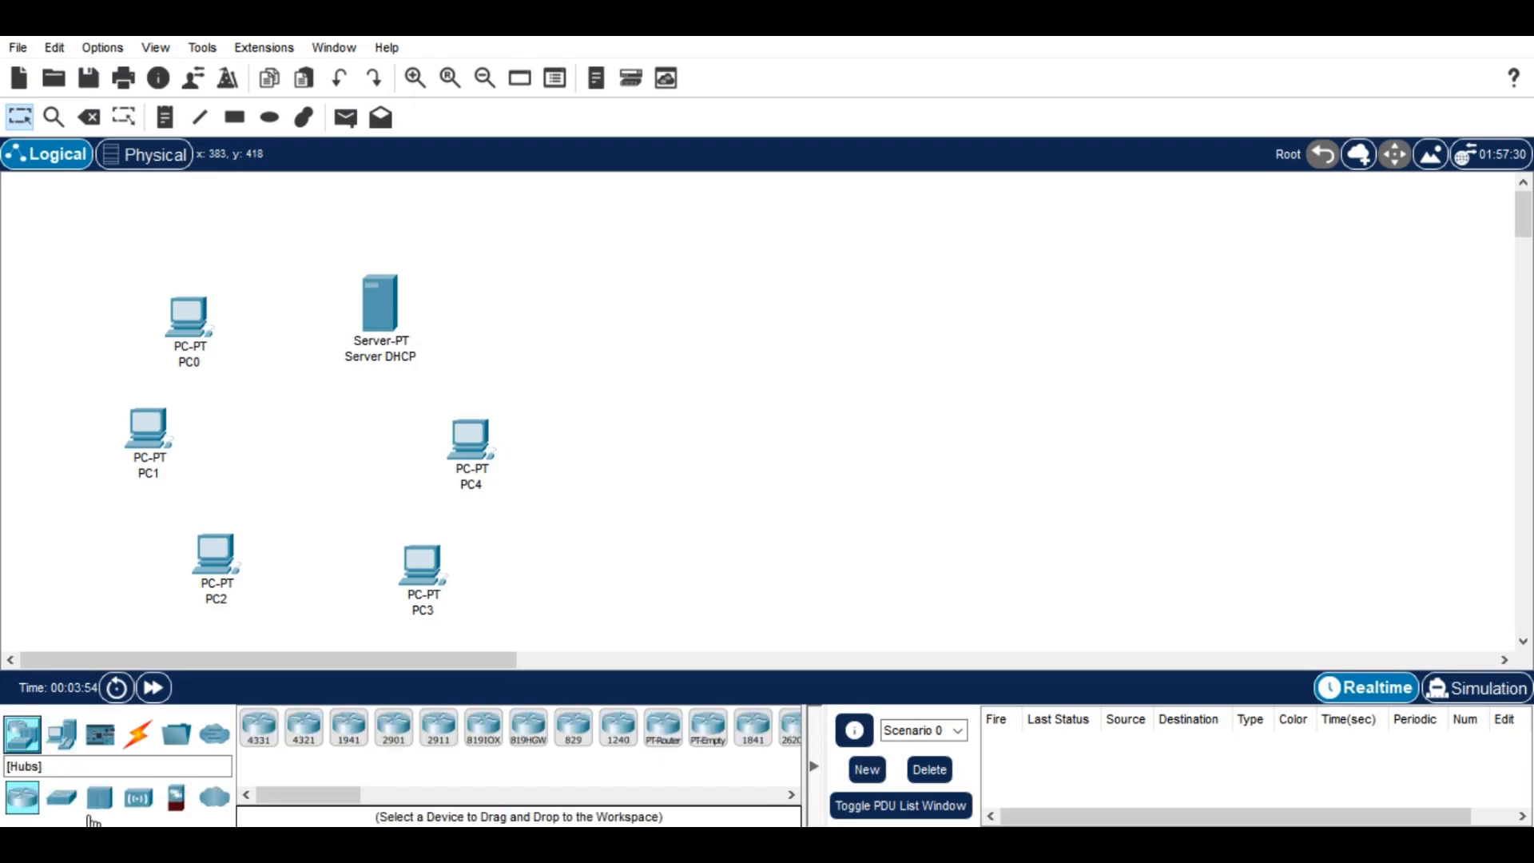
left_click(150, 809)
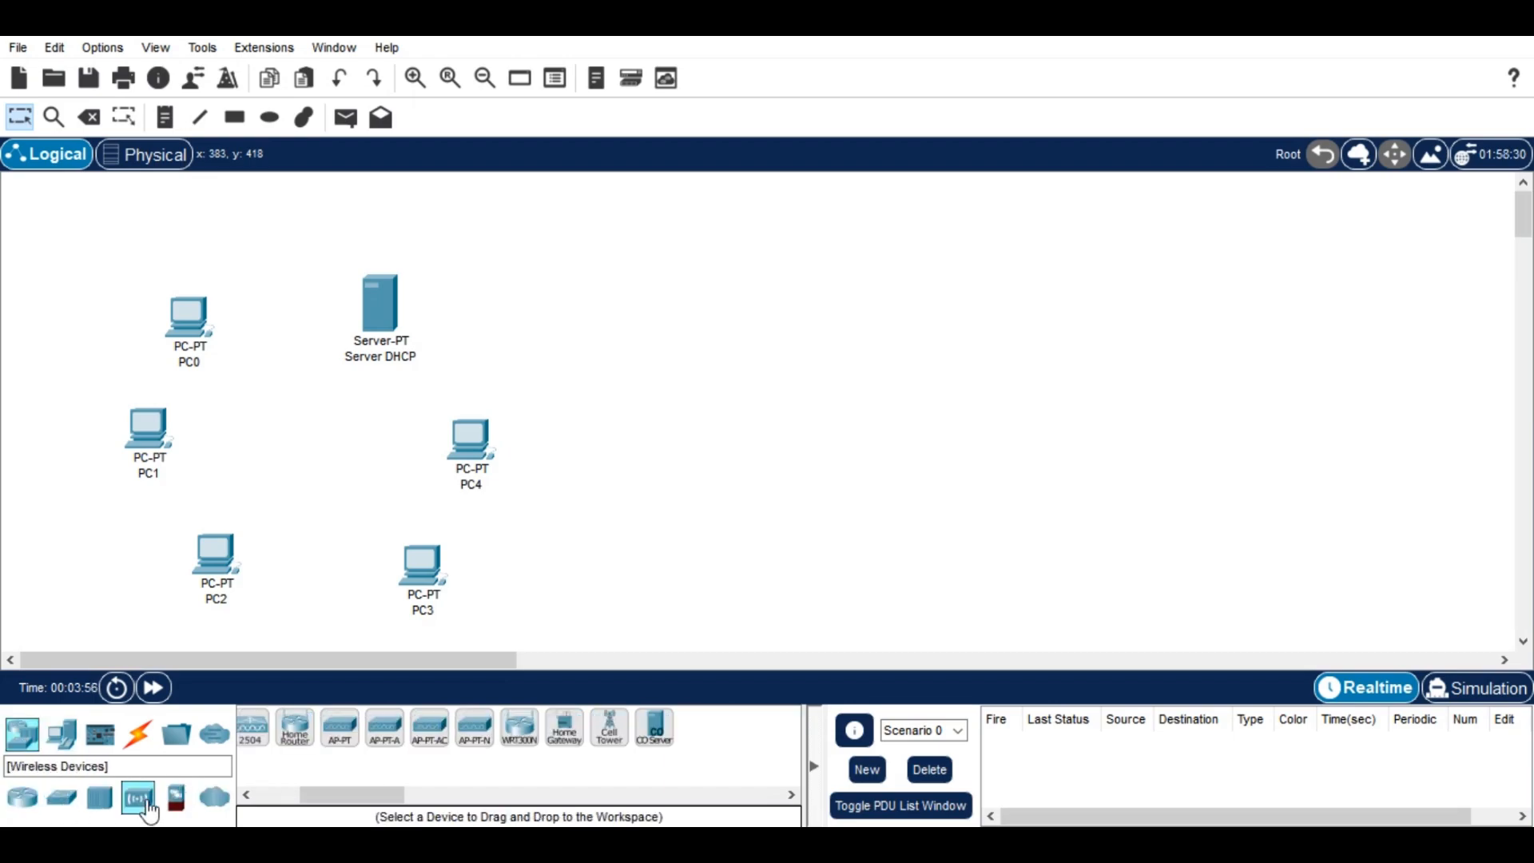
left_click_drag(327, 798, 247, 801)
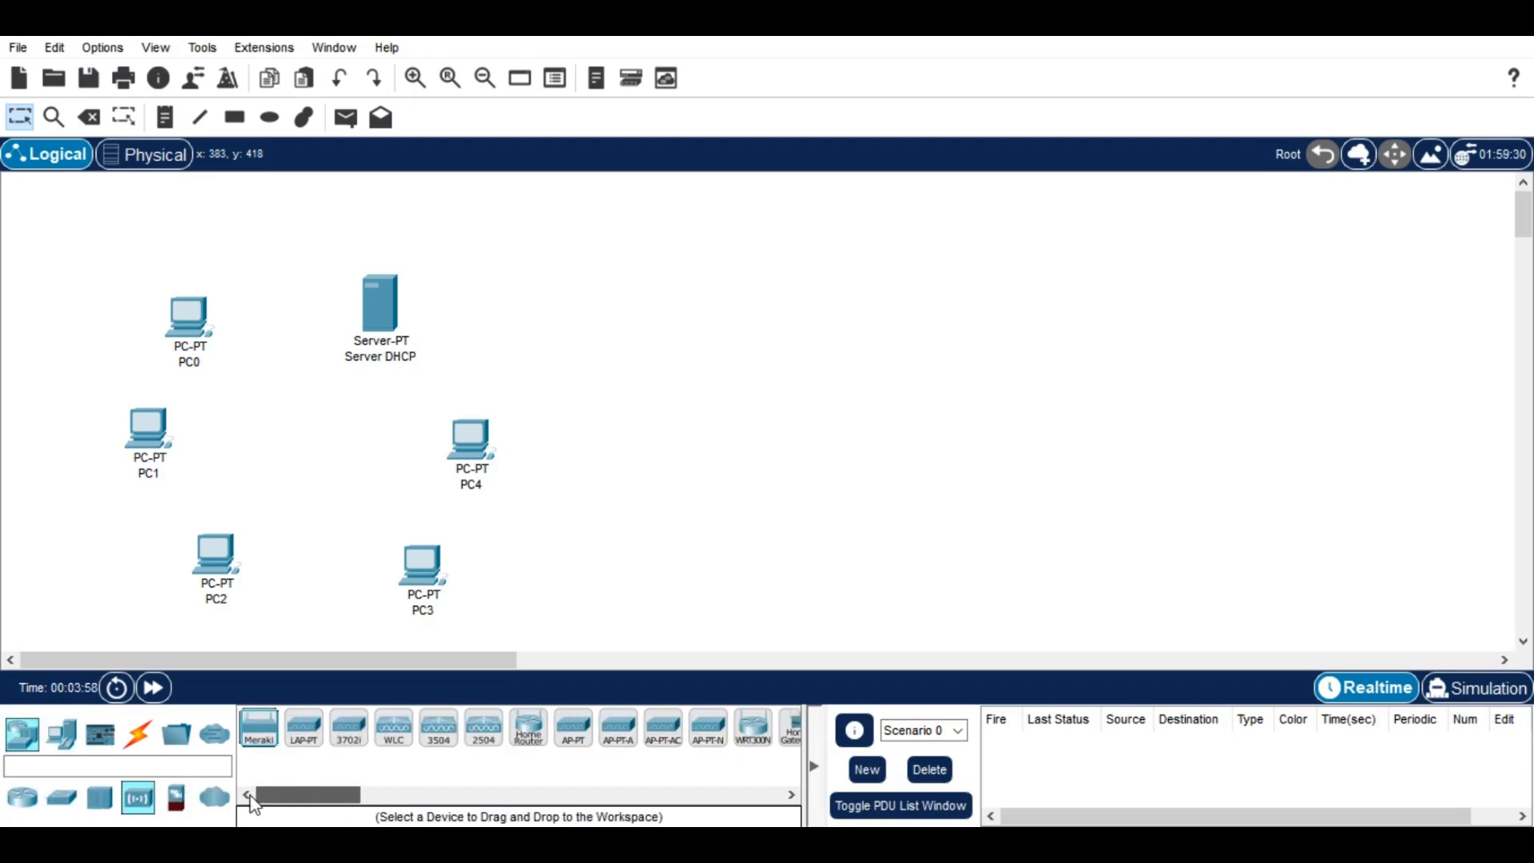
left_click(71, 808)
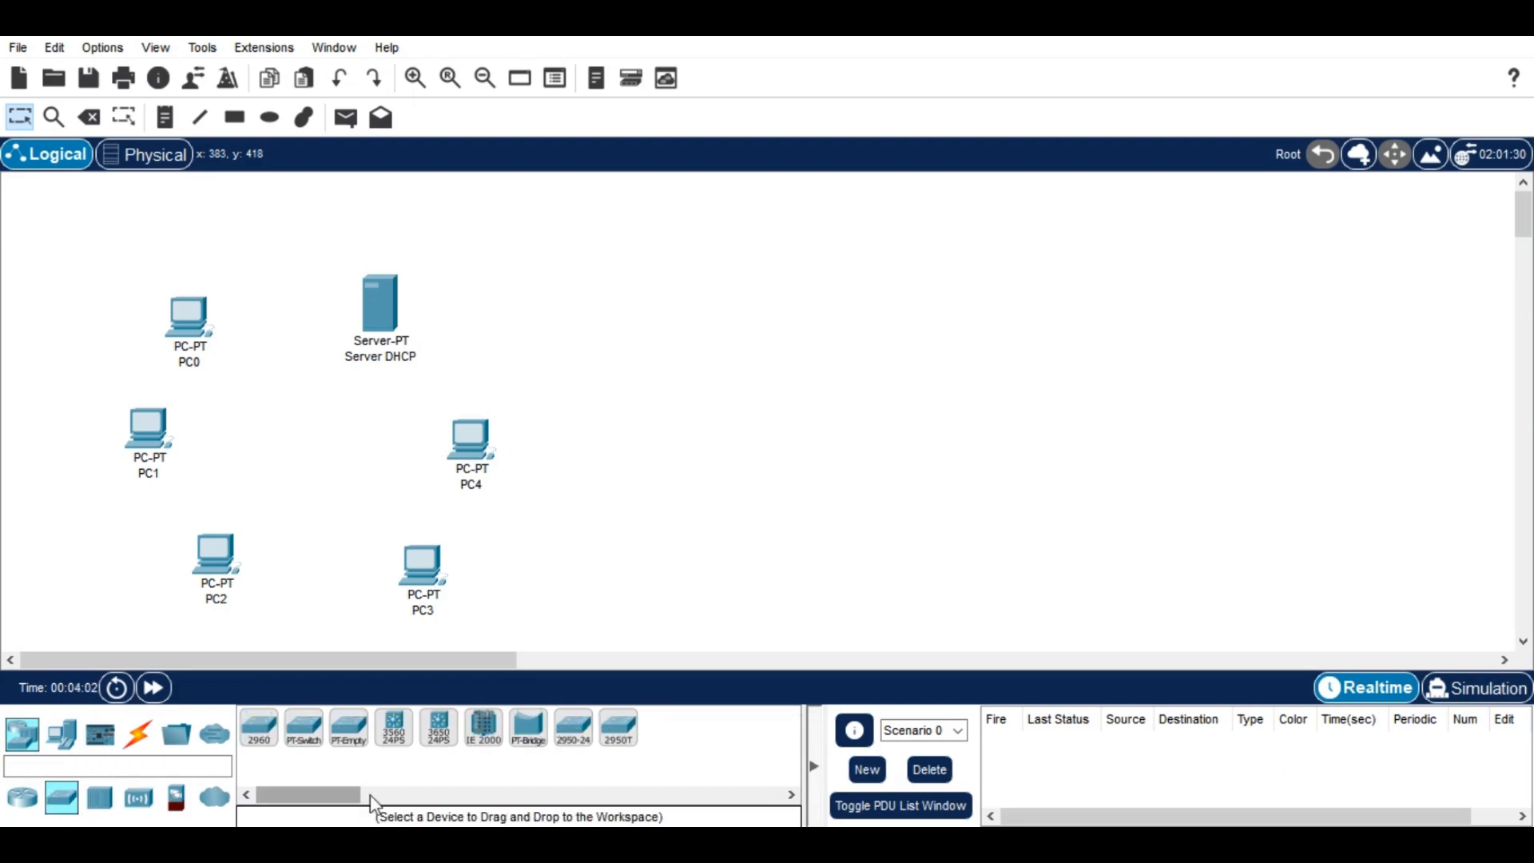
left_click(571, 741)
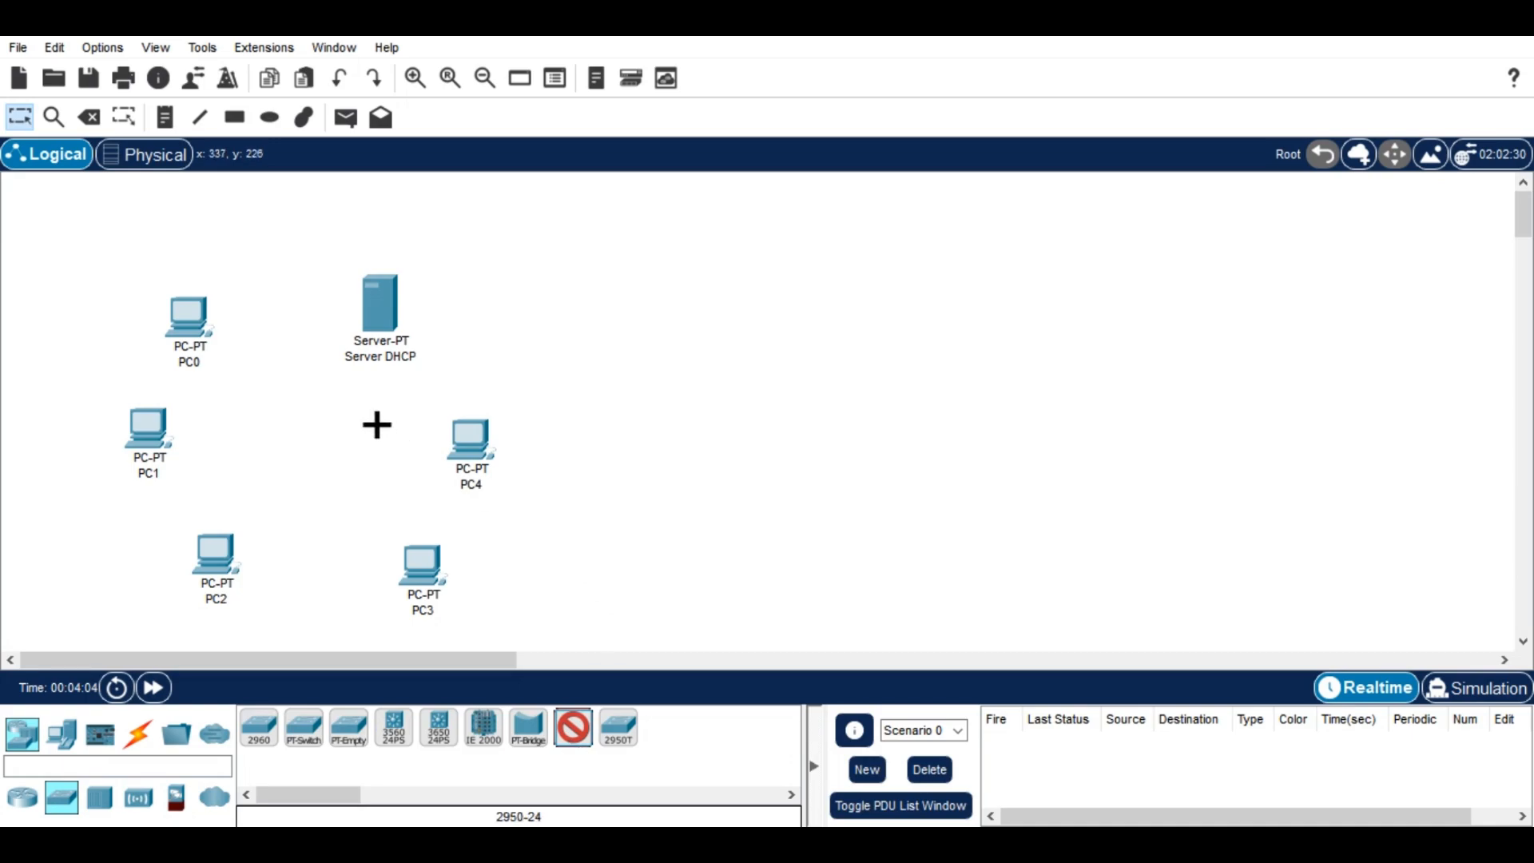
left_click(298, 440)
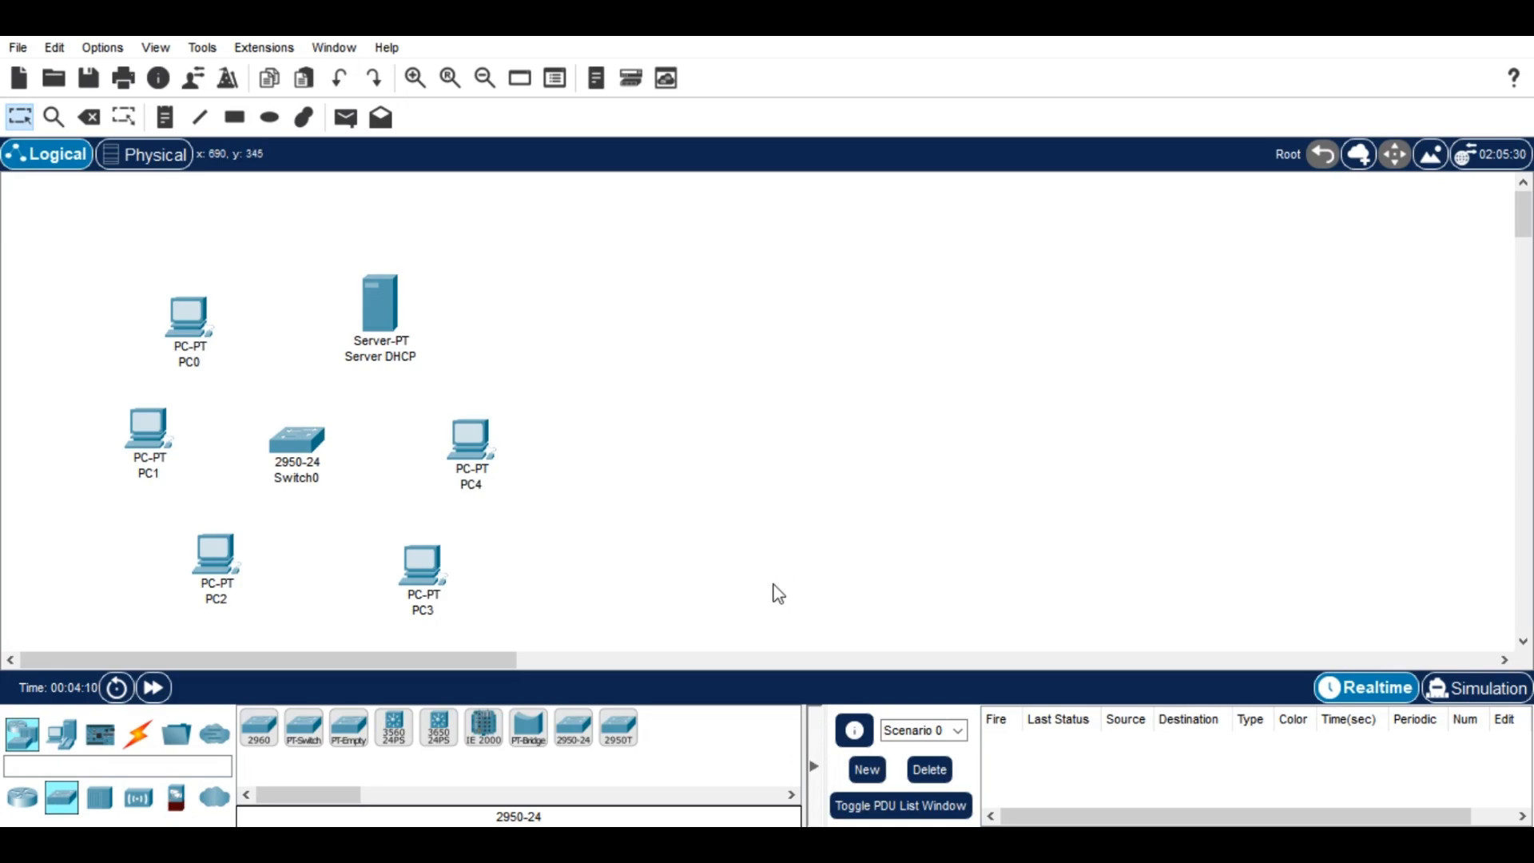
- Connect Server DHCP's FastEthernet0 port to the switch's FastEthernet0/1 port with a copper straight-through cable
left_click(143, 741)
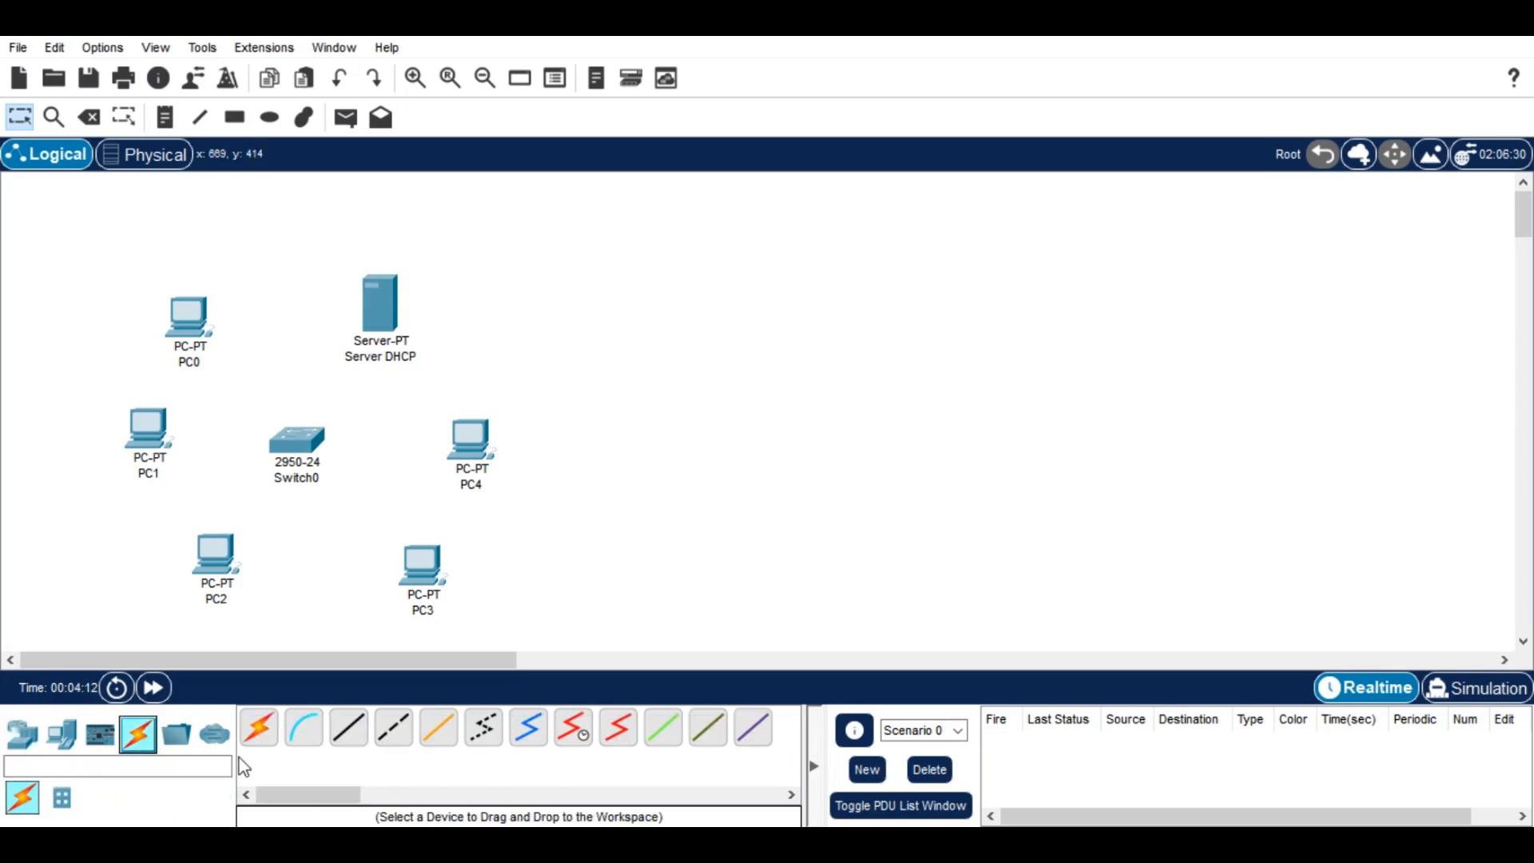
left_click(344, 741)
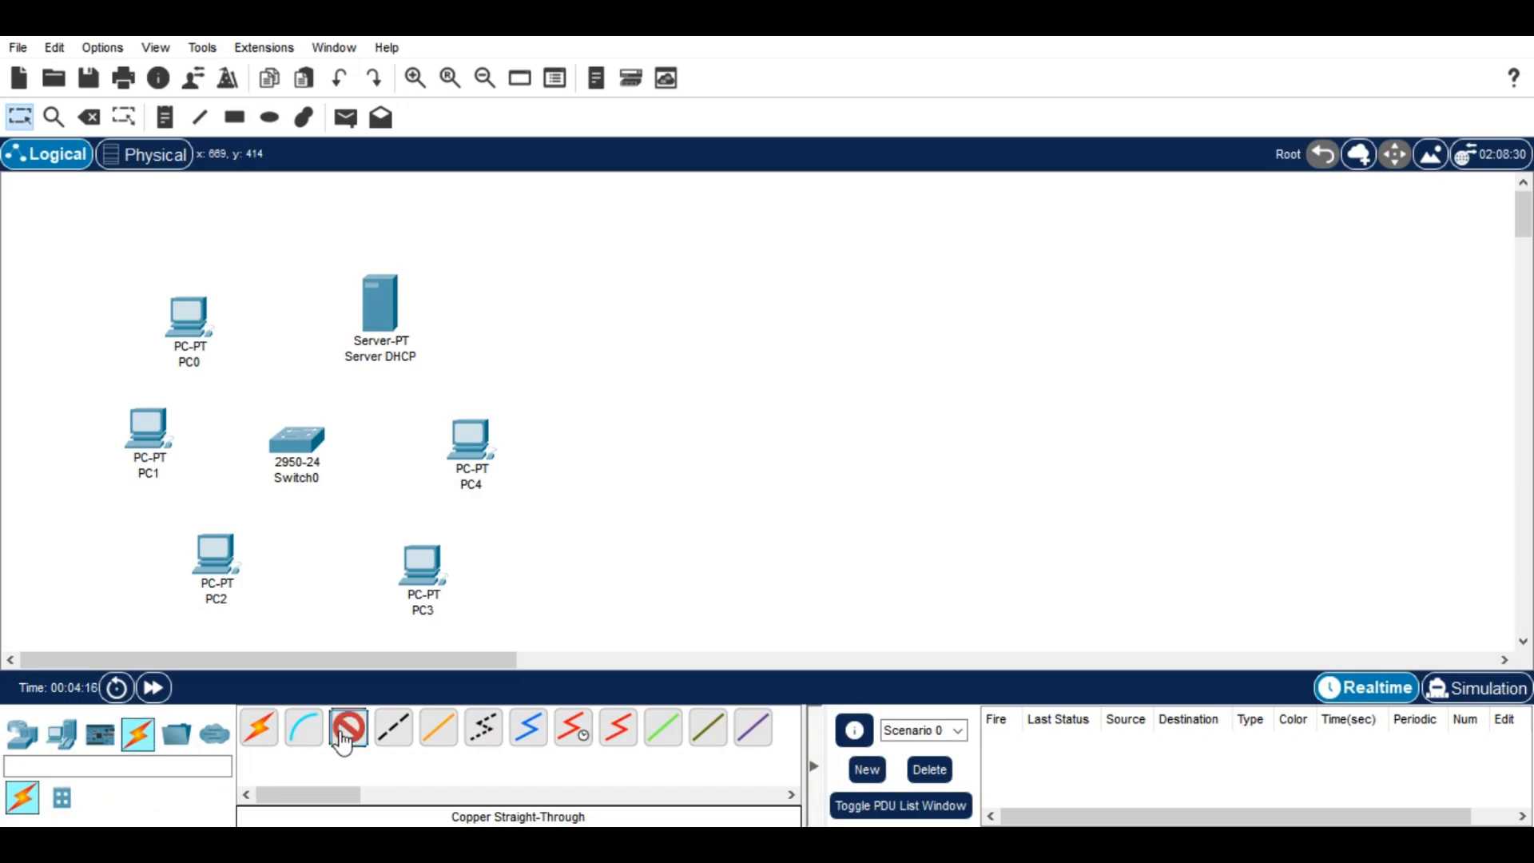
left_click(382, 324)
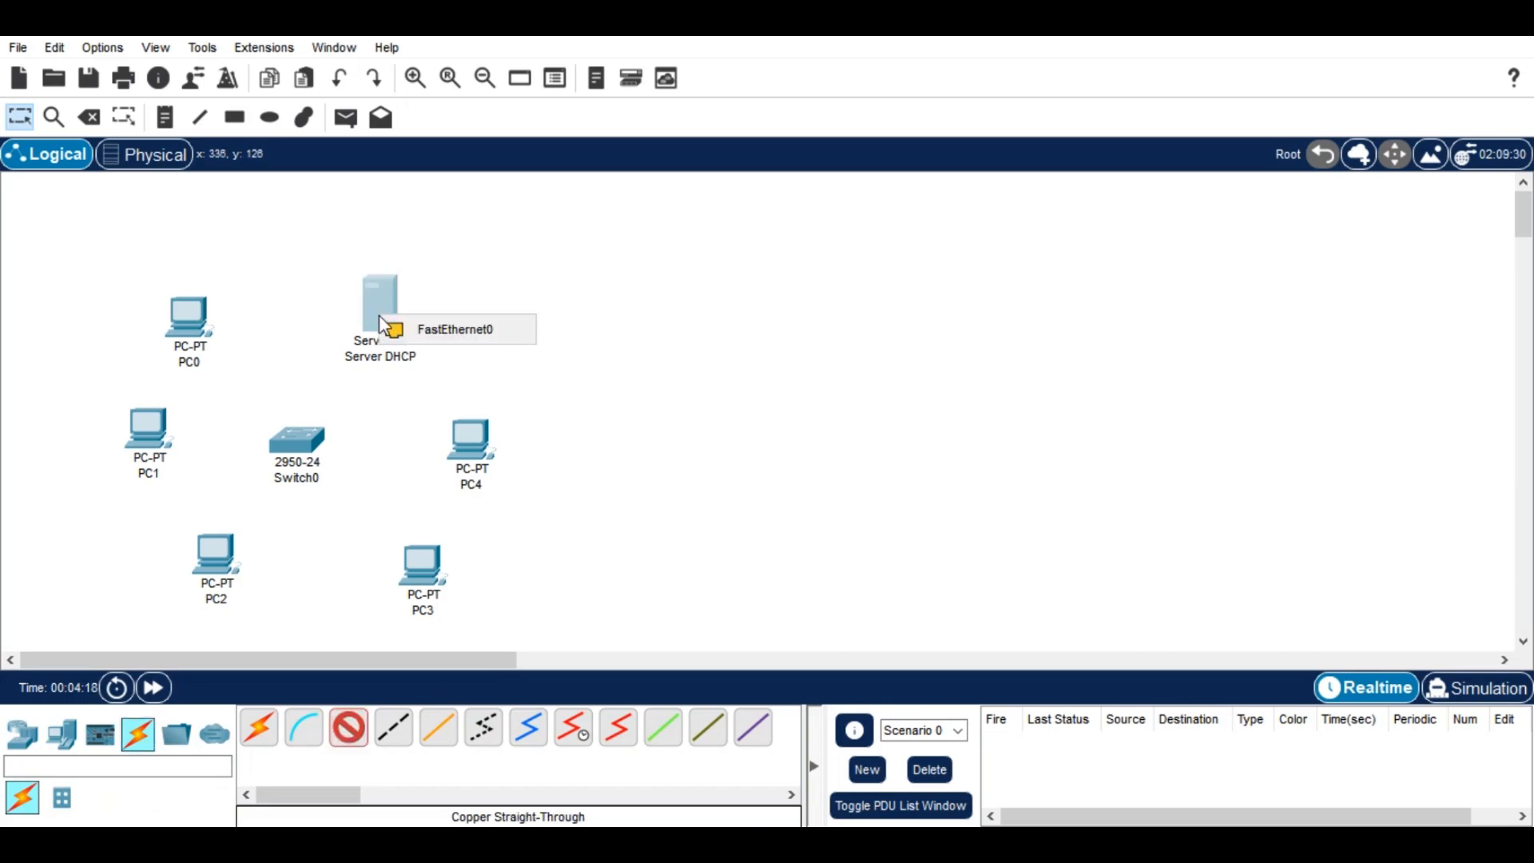
left_click(407, 331)
left_click(303, 441)
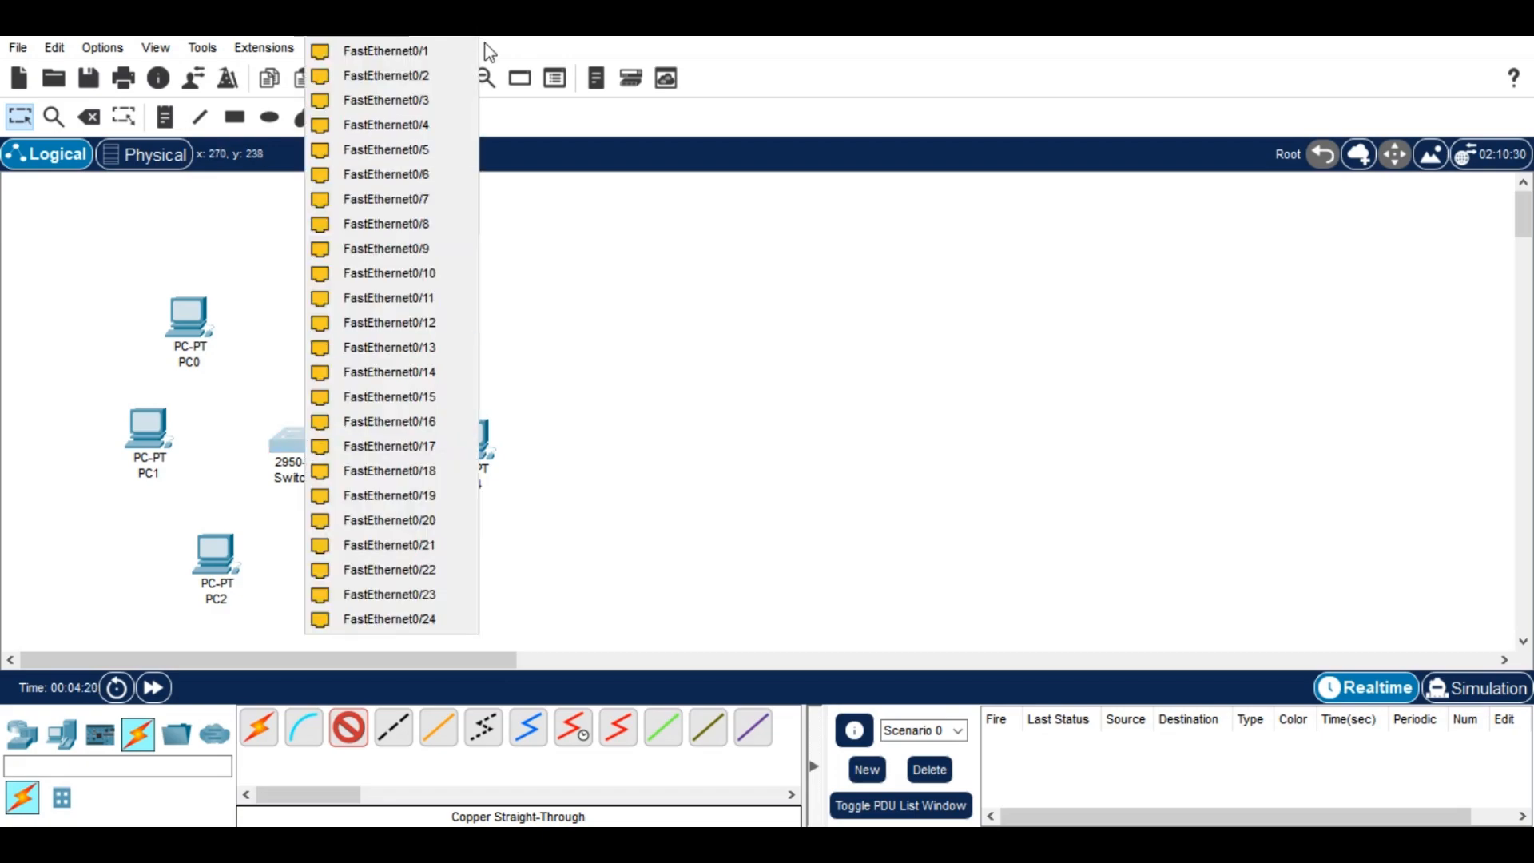
left_click(447, 51)
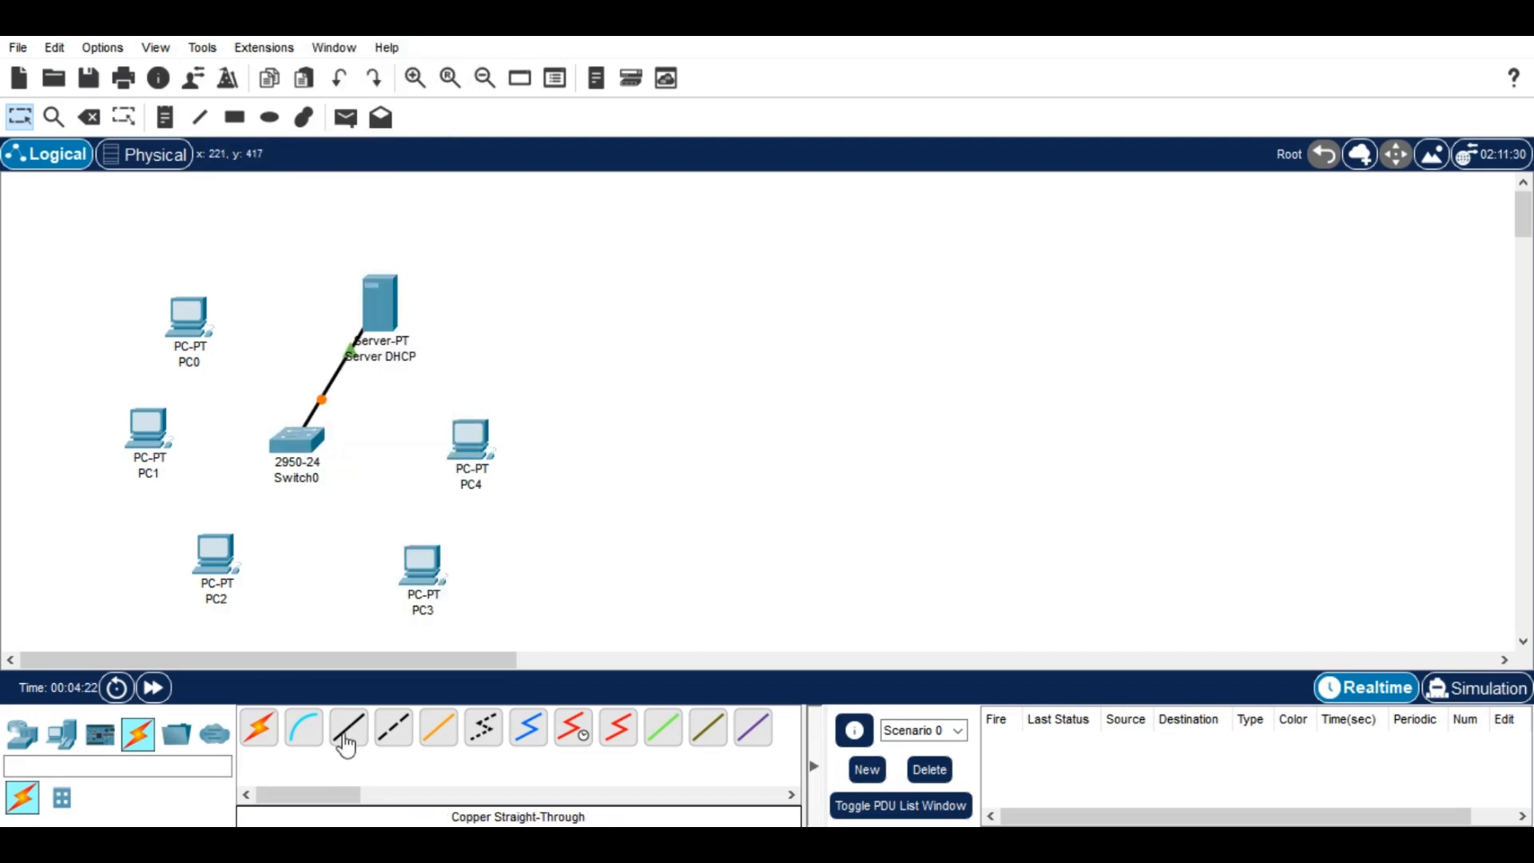
- Connect PC0's FastEthernet0 port to the switch's FastEthernet0/2 port with a copper straight-through cable
left_click(346, 745)
left_click(190, 317)
left_click(267, 401)
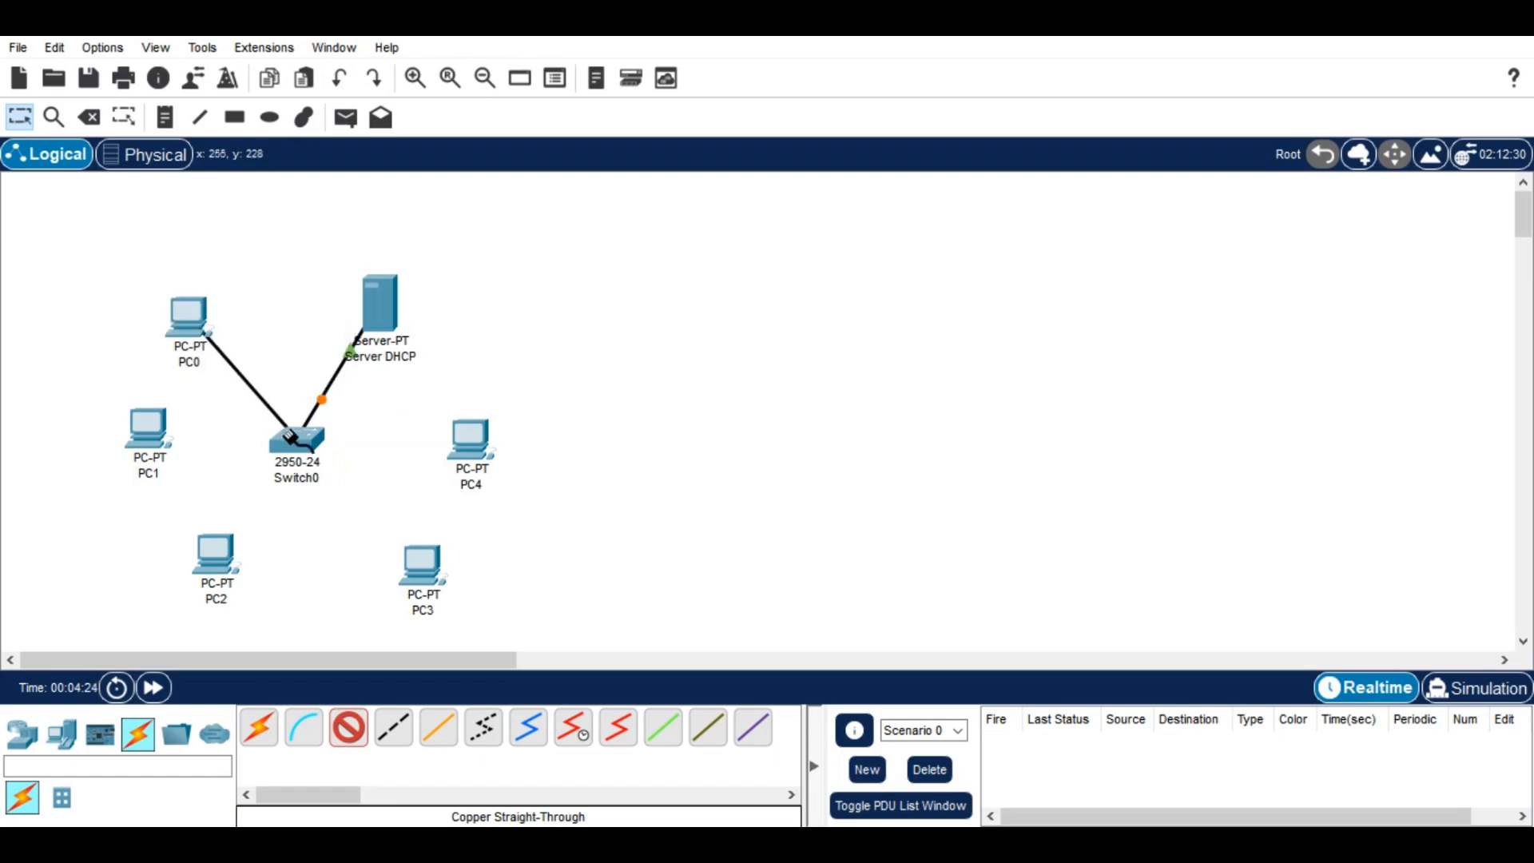
left_click(289, 435)
left_click(431, 49)
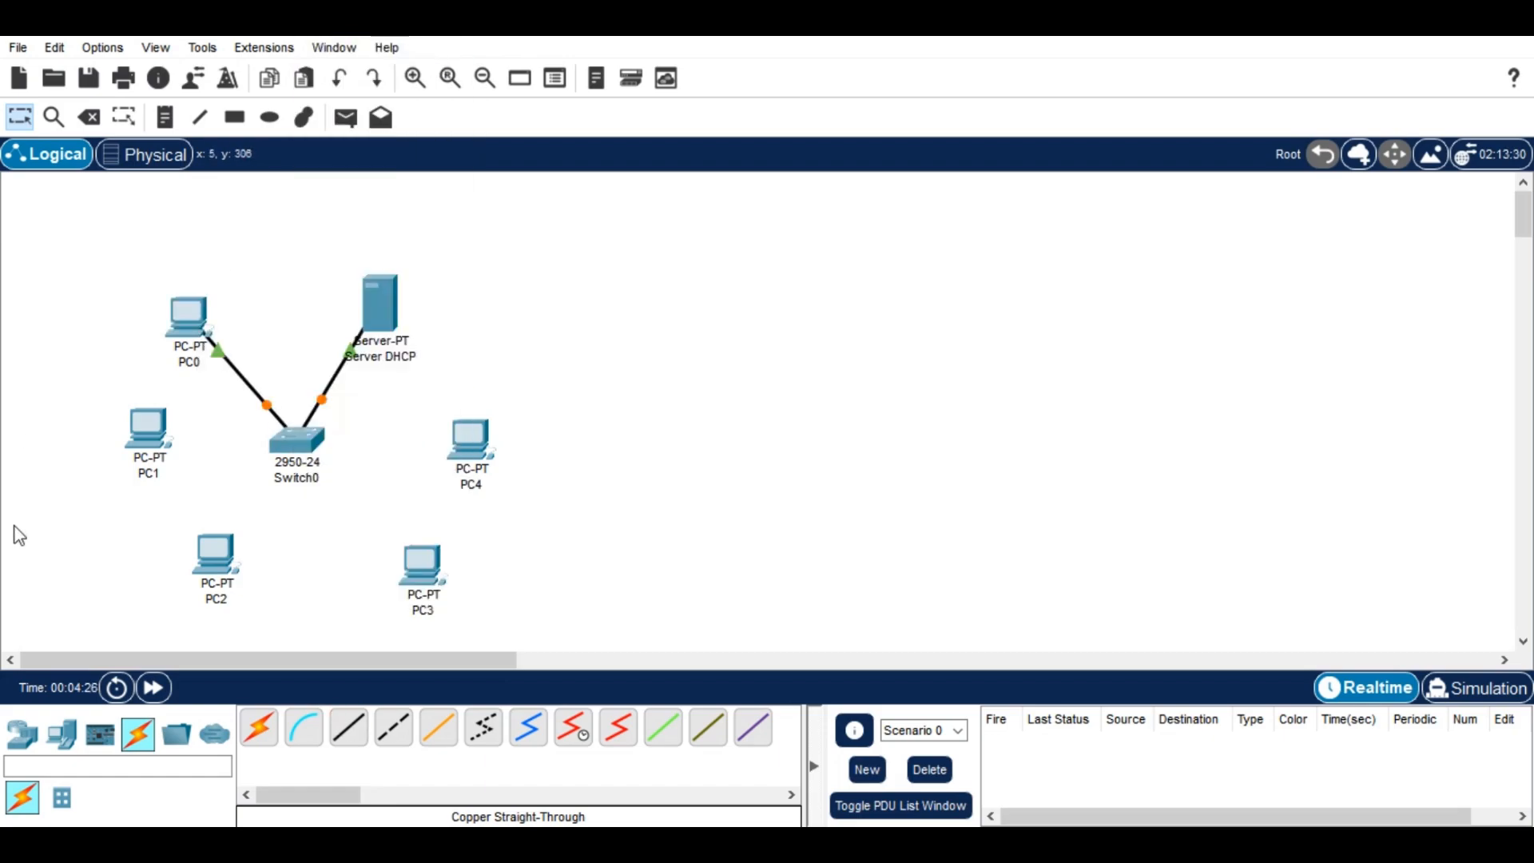
- Connect PC1's FastEthernet0 port to a free FastEthernet port on the switch with a copper straight-through cable
left_click(349, 727)
left_click(140, 445)
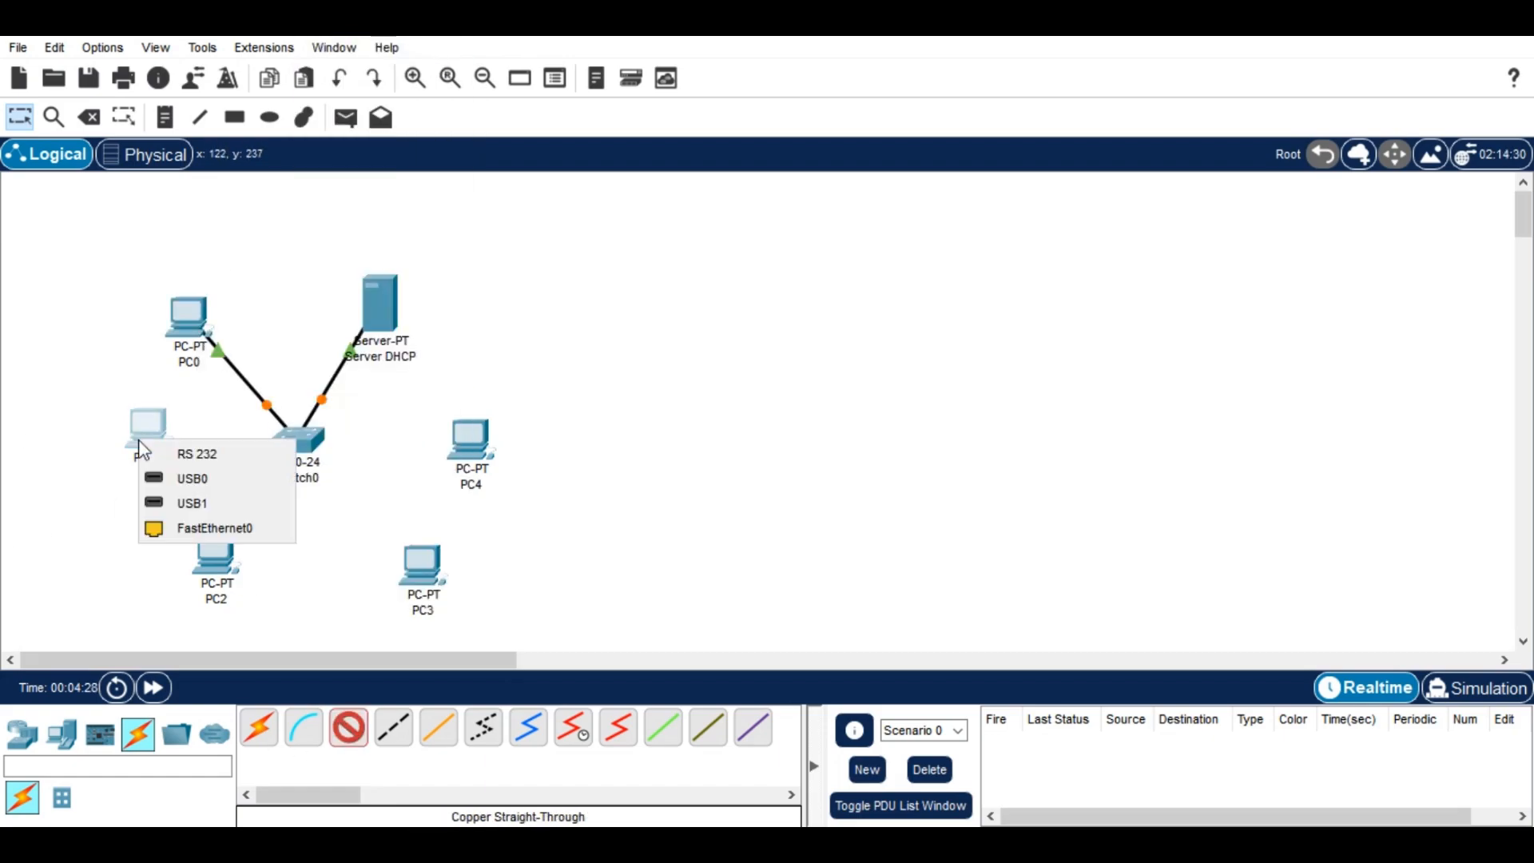
left_click(192, 519)
left_click(291, 451)
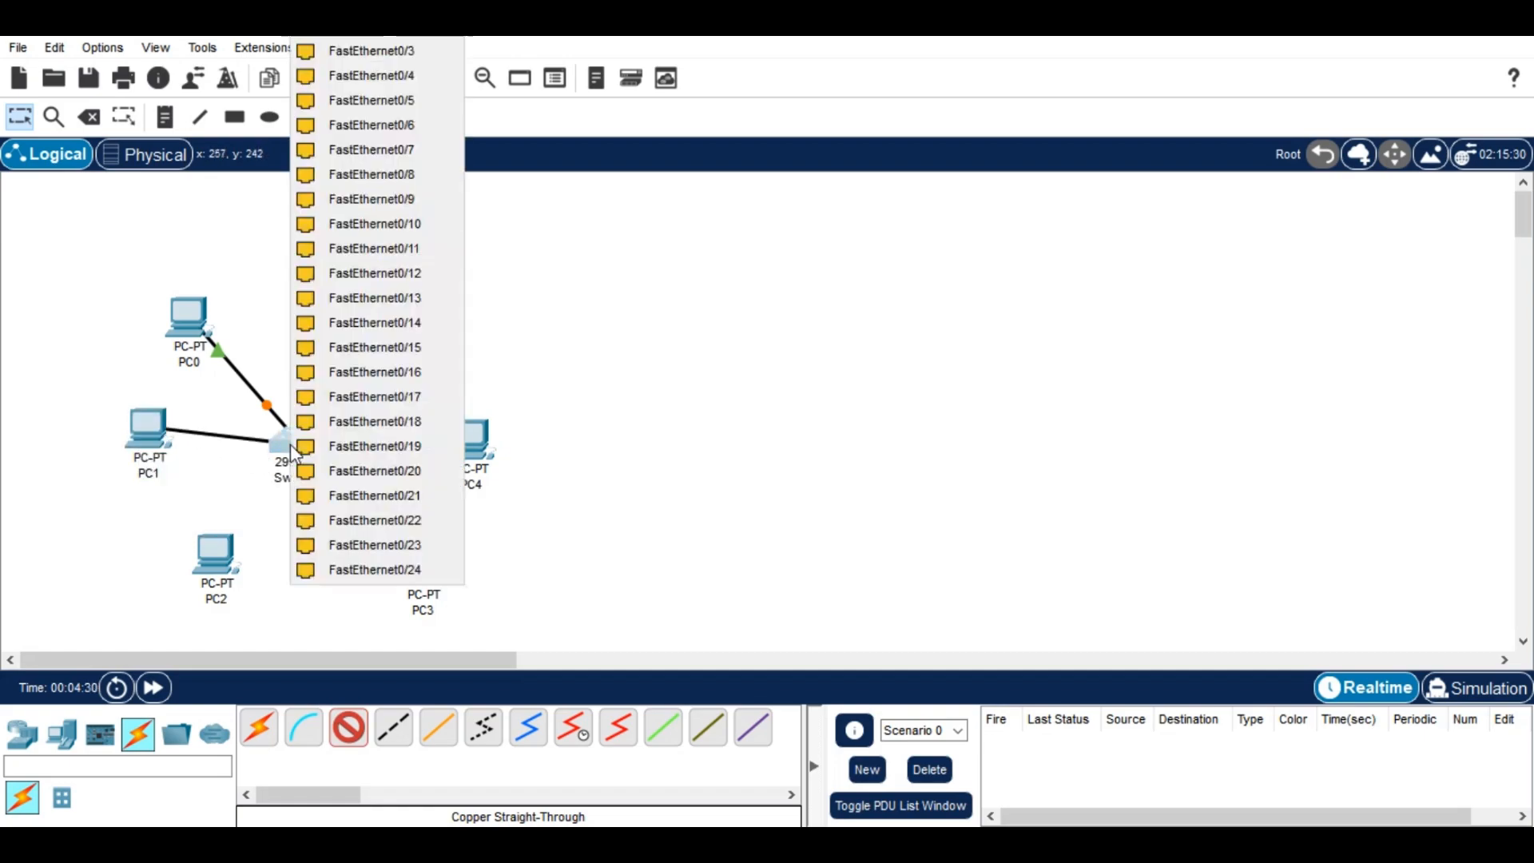
left_click(371, 75)
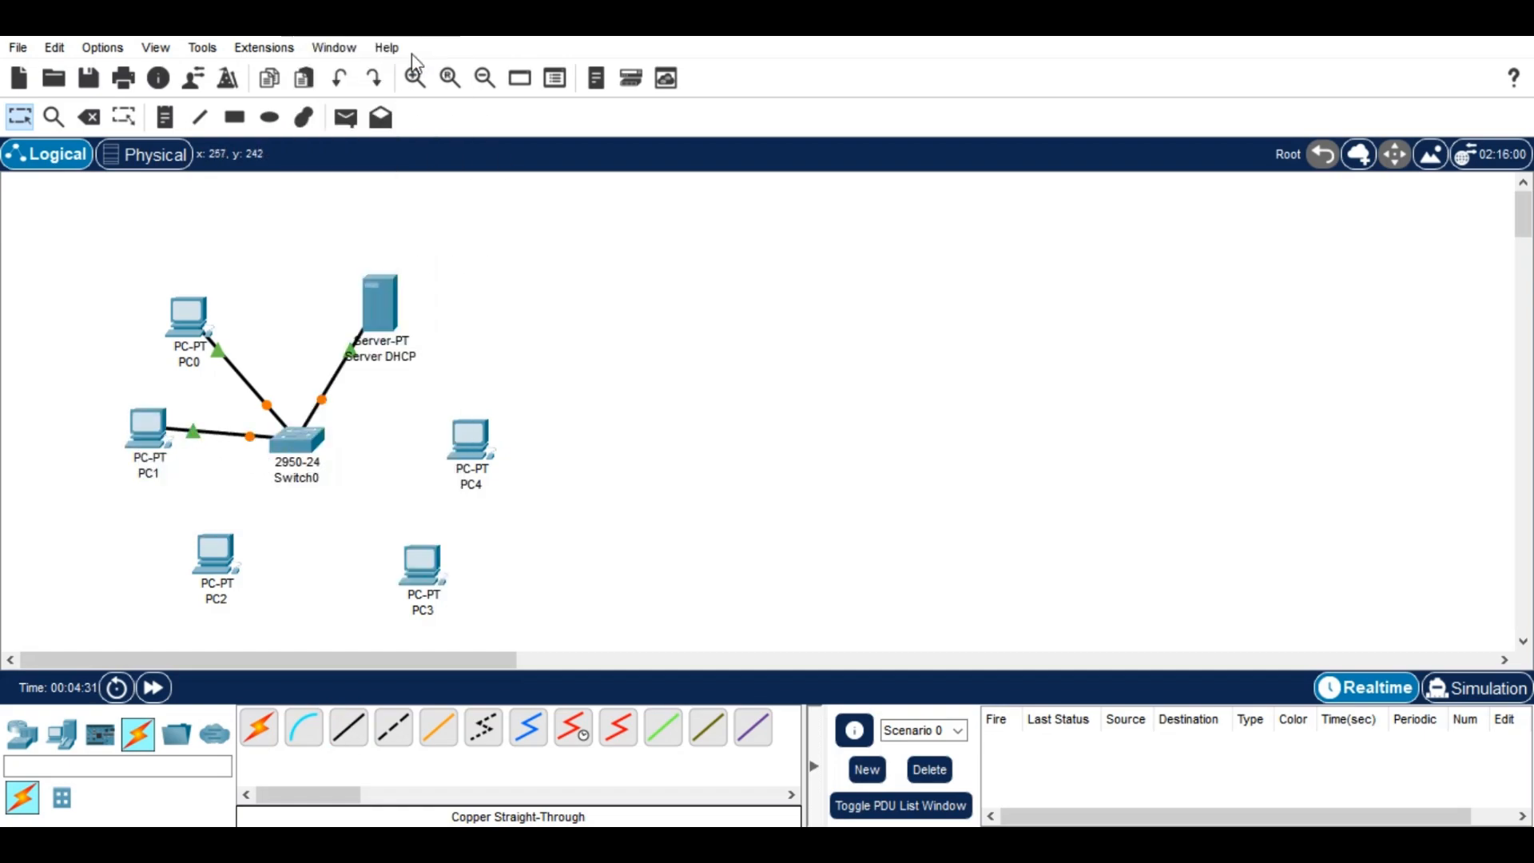
- Connect PC2's FastEthernet0 port to a free FastEthernet port on the switch with a copper straight-through cable
left_click(348, 727)
left_click(216, 552)
left_click(243, 645)
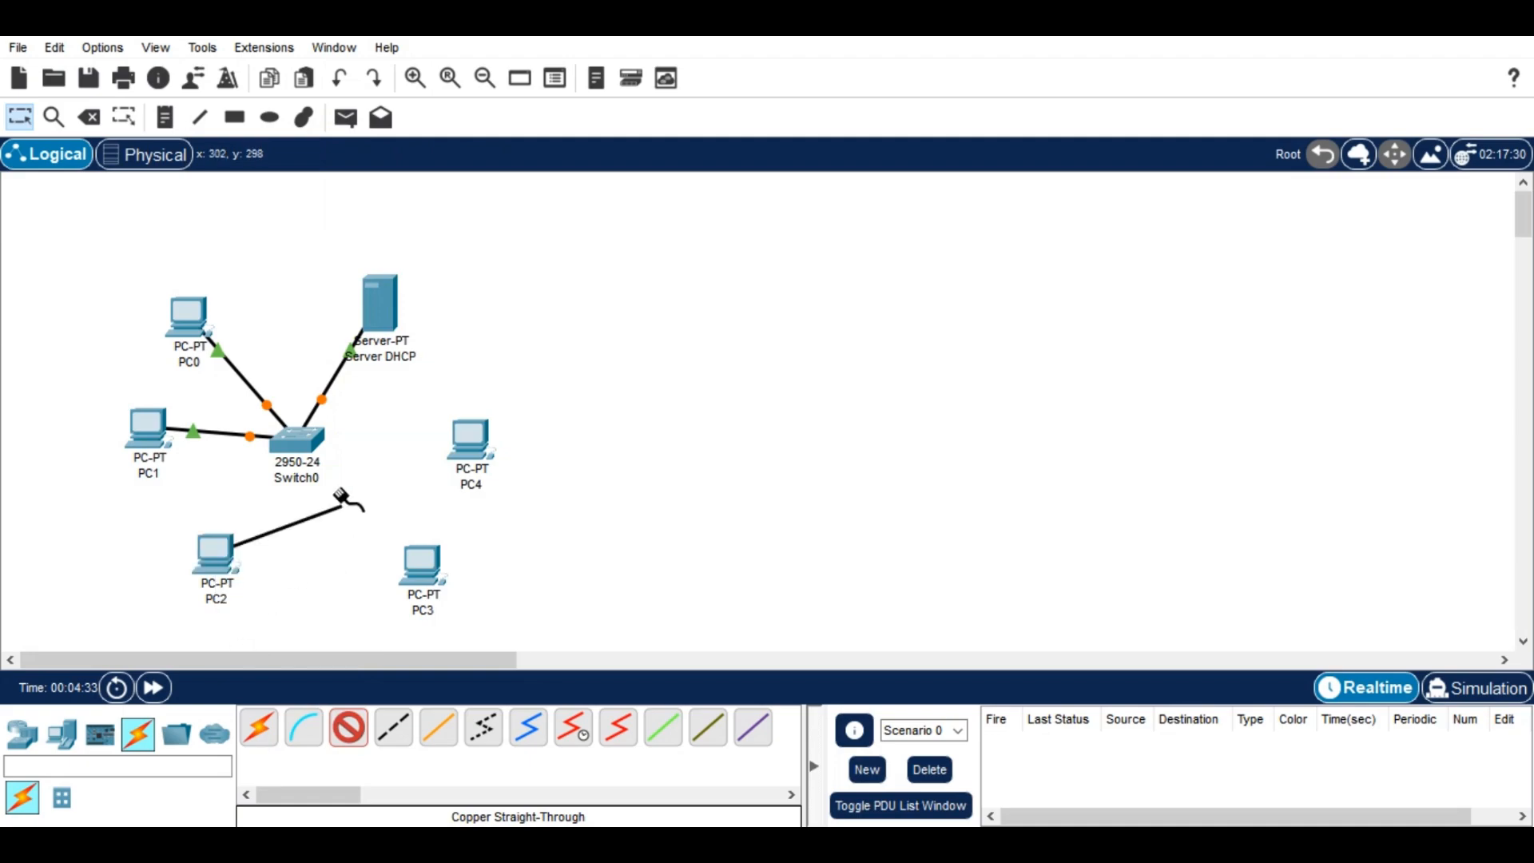
left_click(301, 456)
left_click(391, 50)
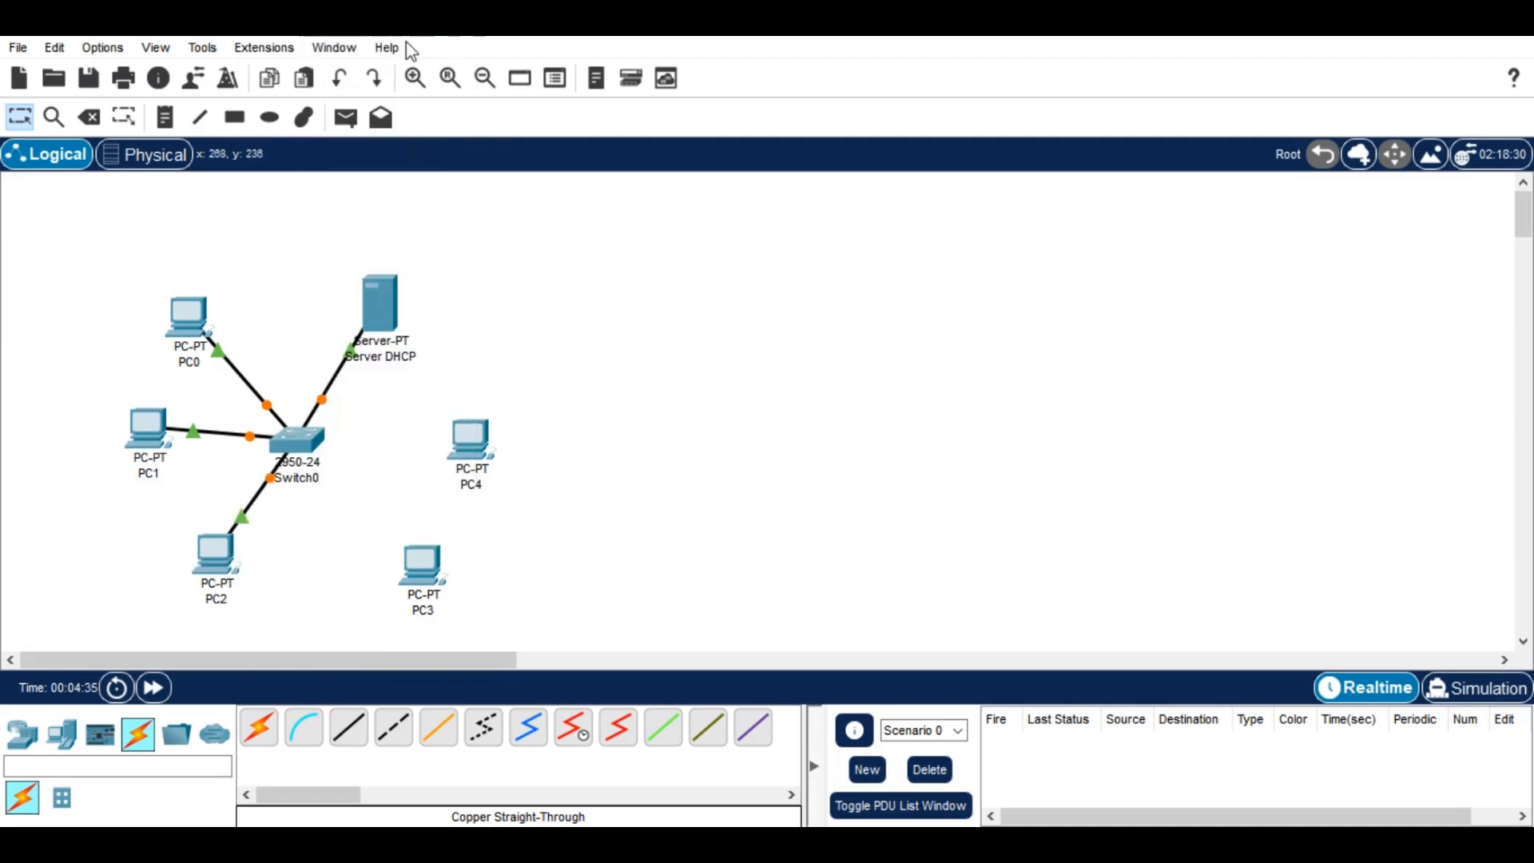
- Connect PC3's FastEthernet0 port to the switch's FastEthernet0/5 port with a copper straight-through cable
left_click(349, 727)
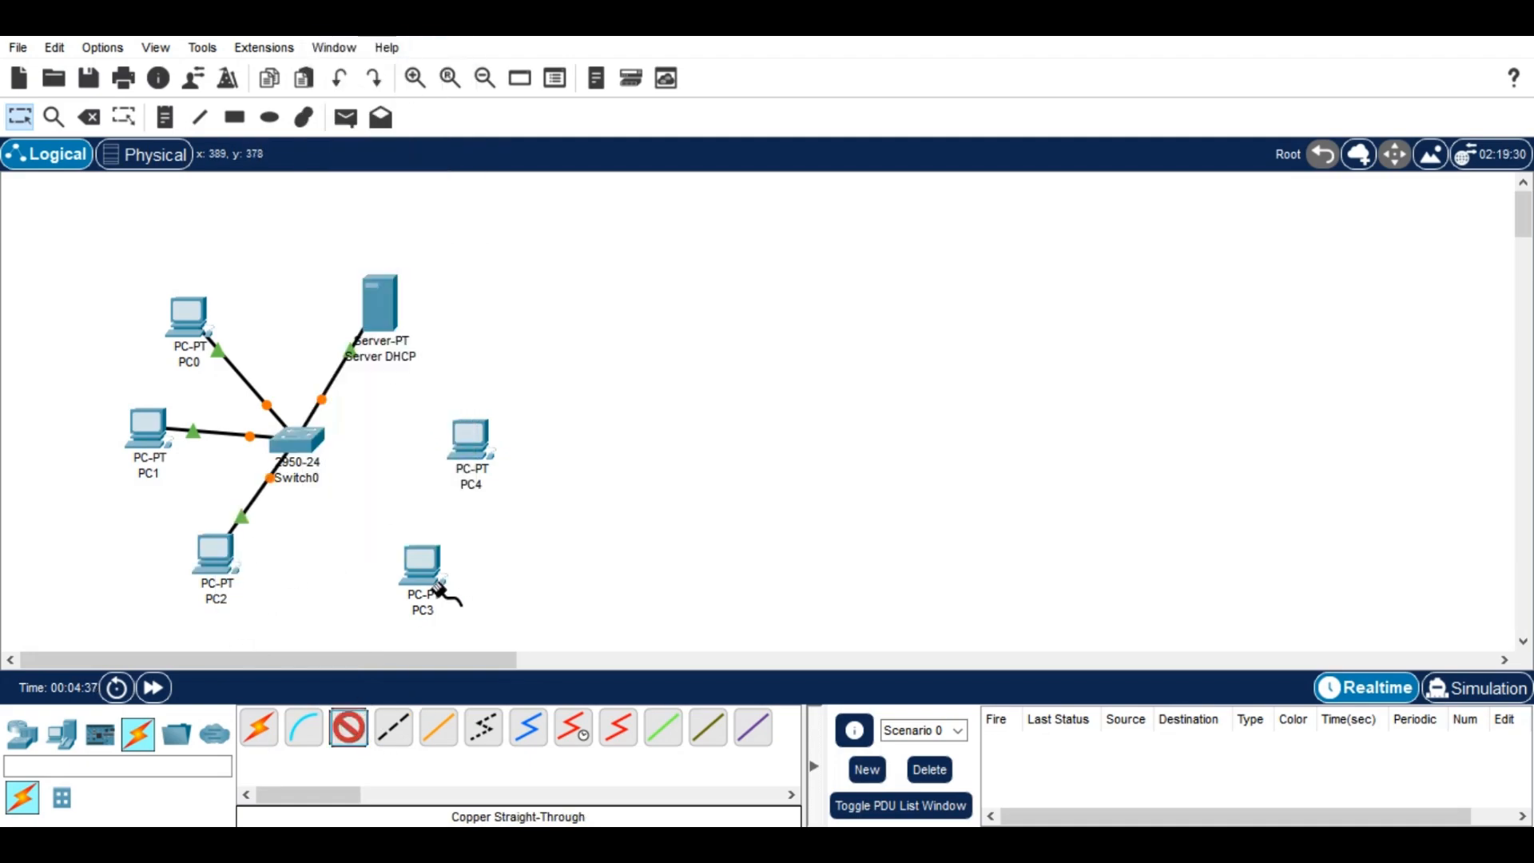
left_click(438, 592)
left_click(464, 666)
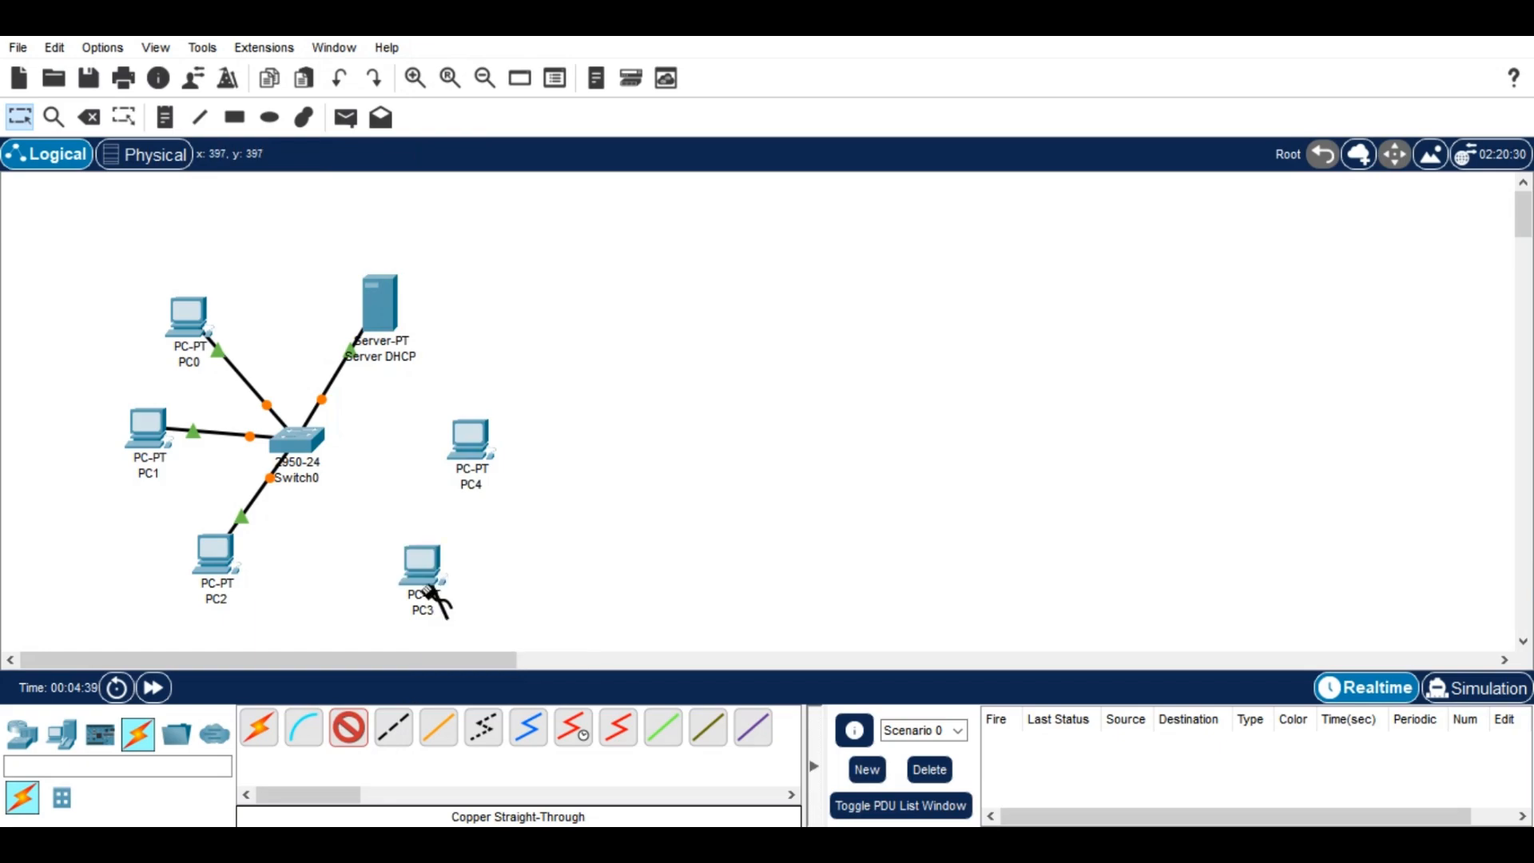
left_click(294, 442)
left_click(408, 49)
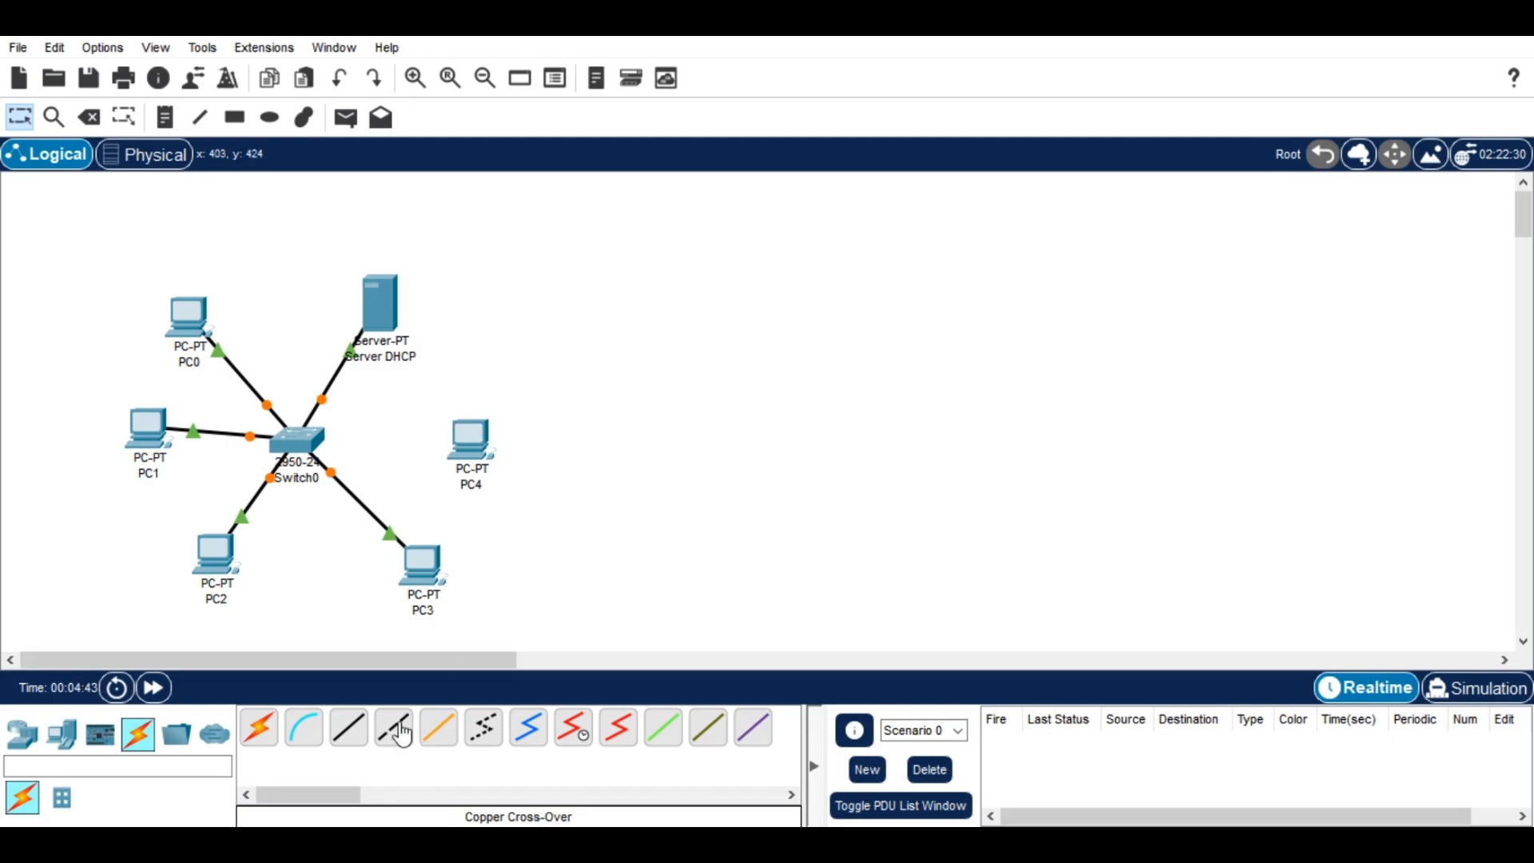
- Connect PC4's FastEthernet0 port to the switch's FastEthernet0/6 port with a copper straight-through cable
left_click(348, 727)
left_click(475, 452)
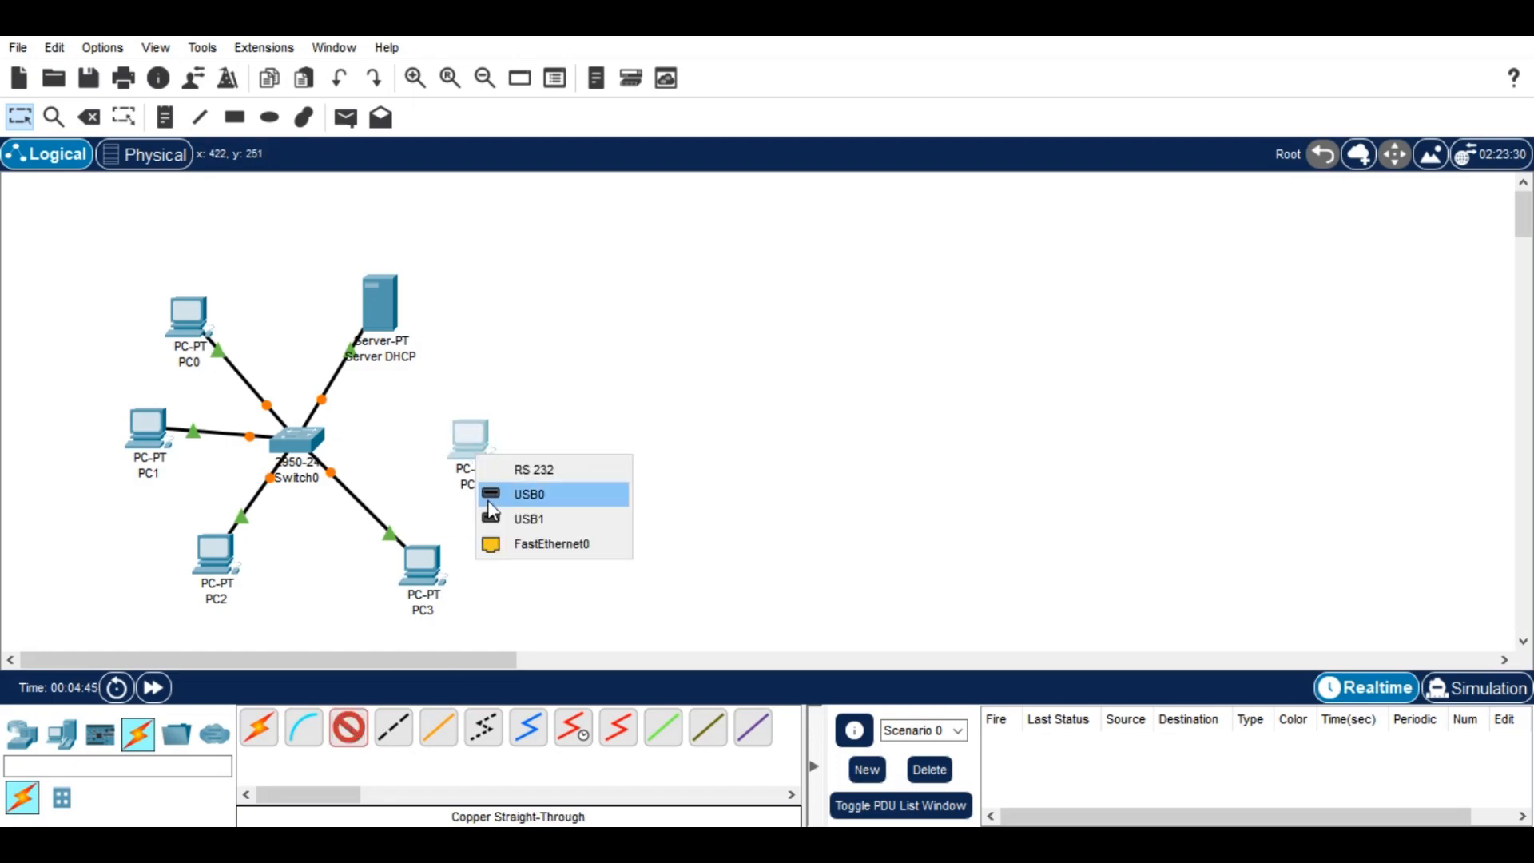
left_click(506, 543)
left_click(297, 445)
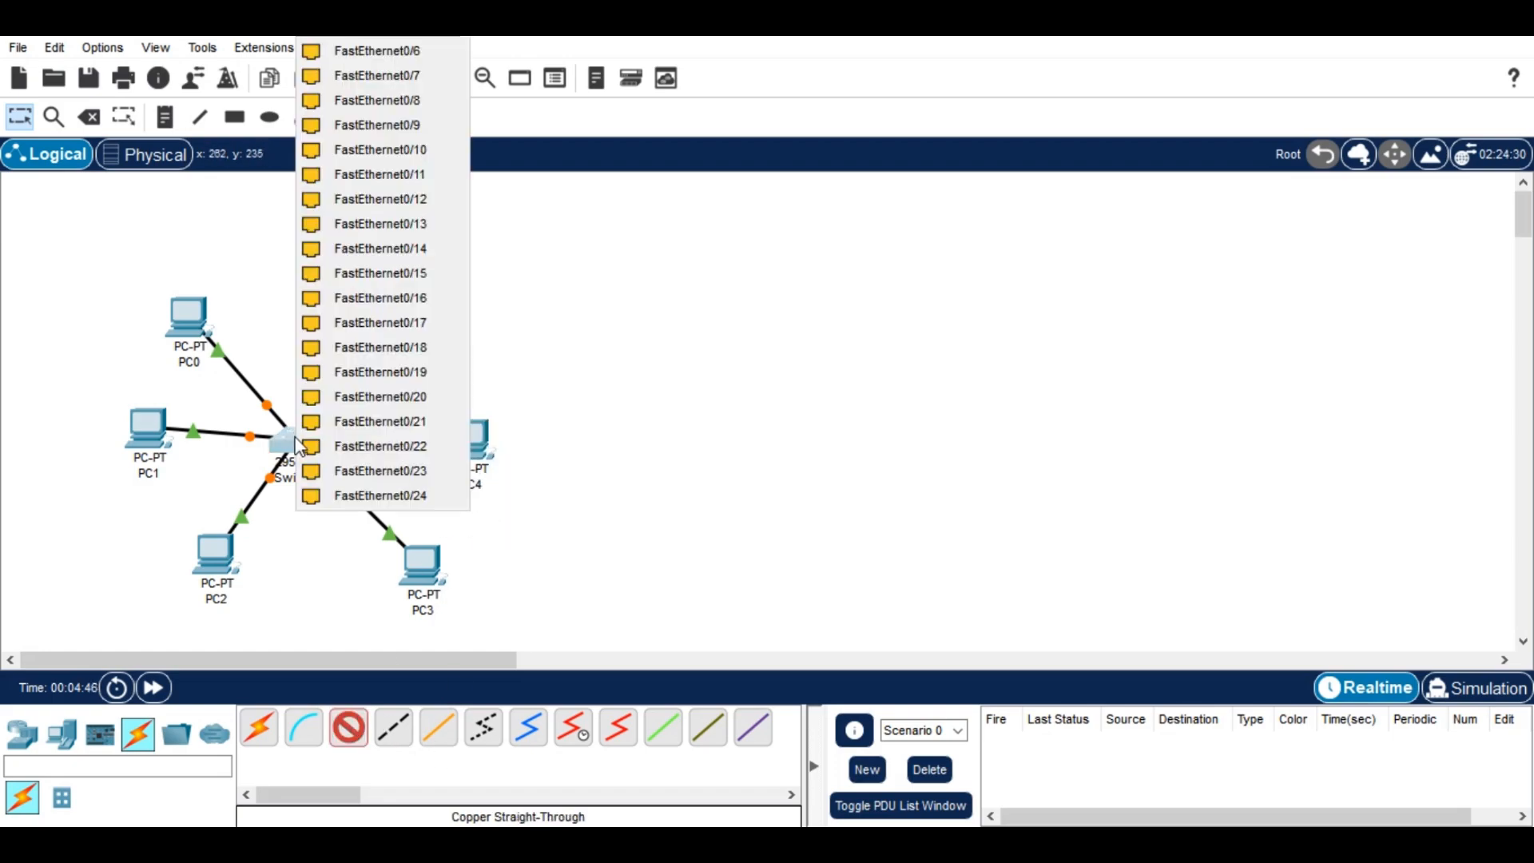
left_click(448, 50)
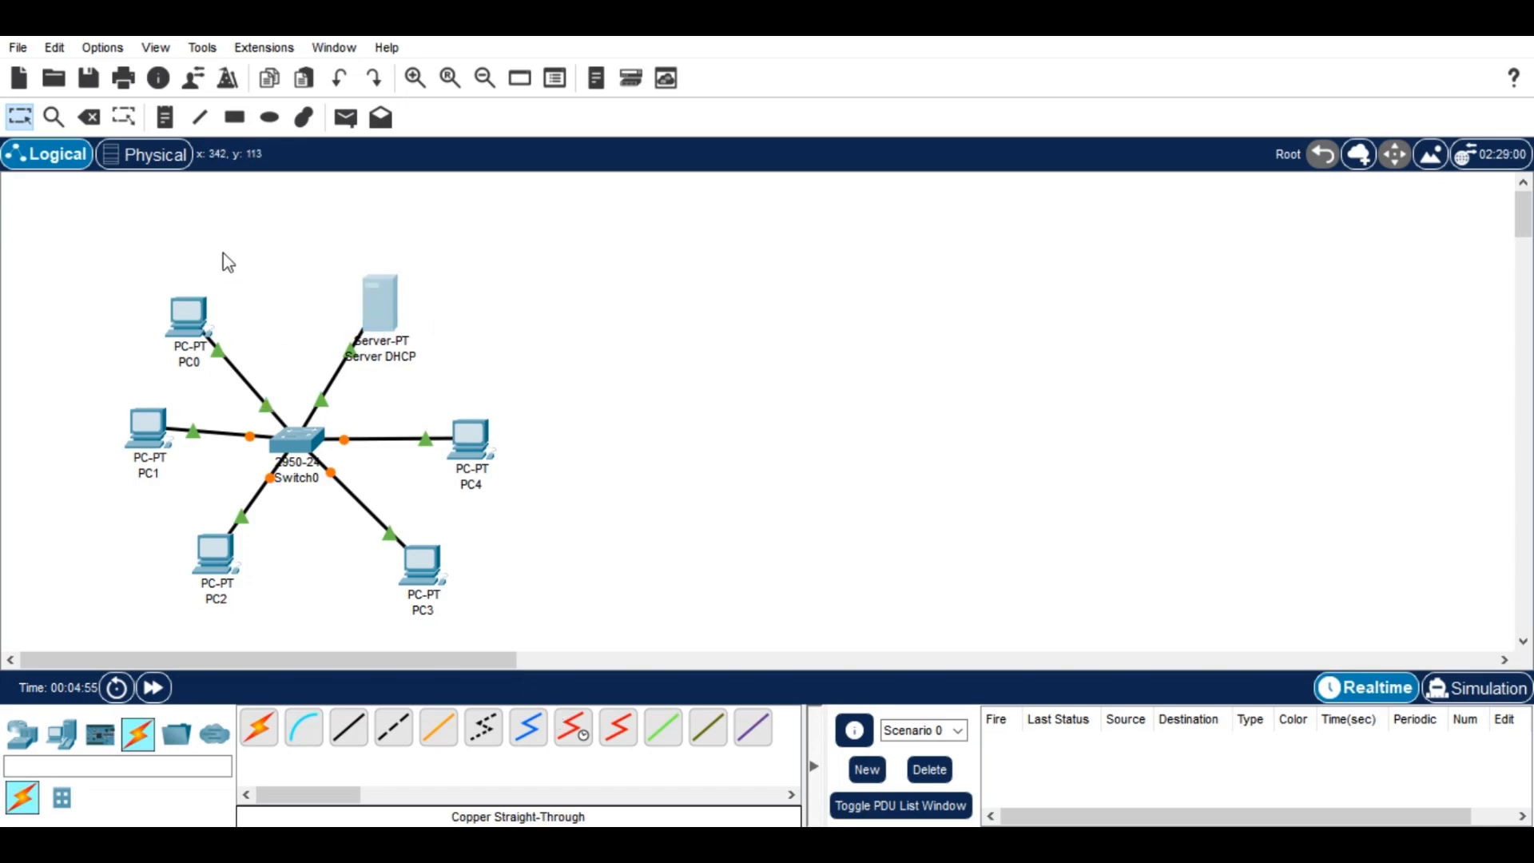
- Turn on the DHCP service of Server DHCP for its FastEthernet0 interface
left_click(379, 304)
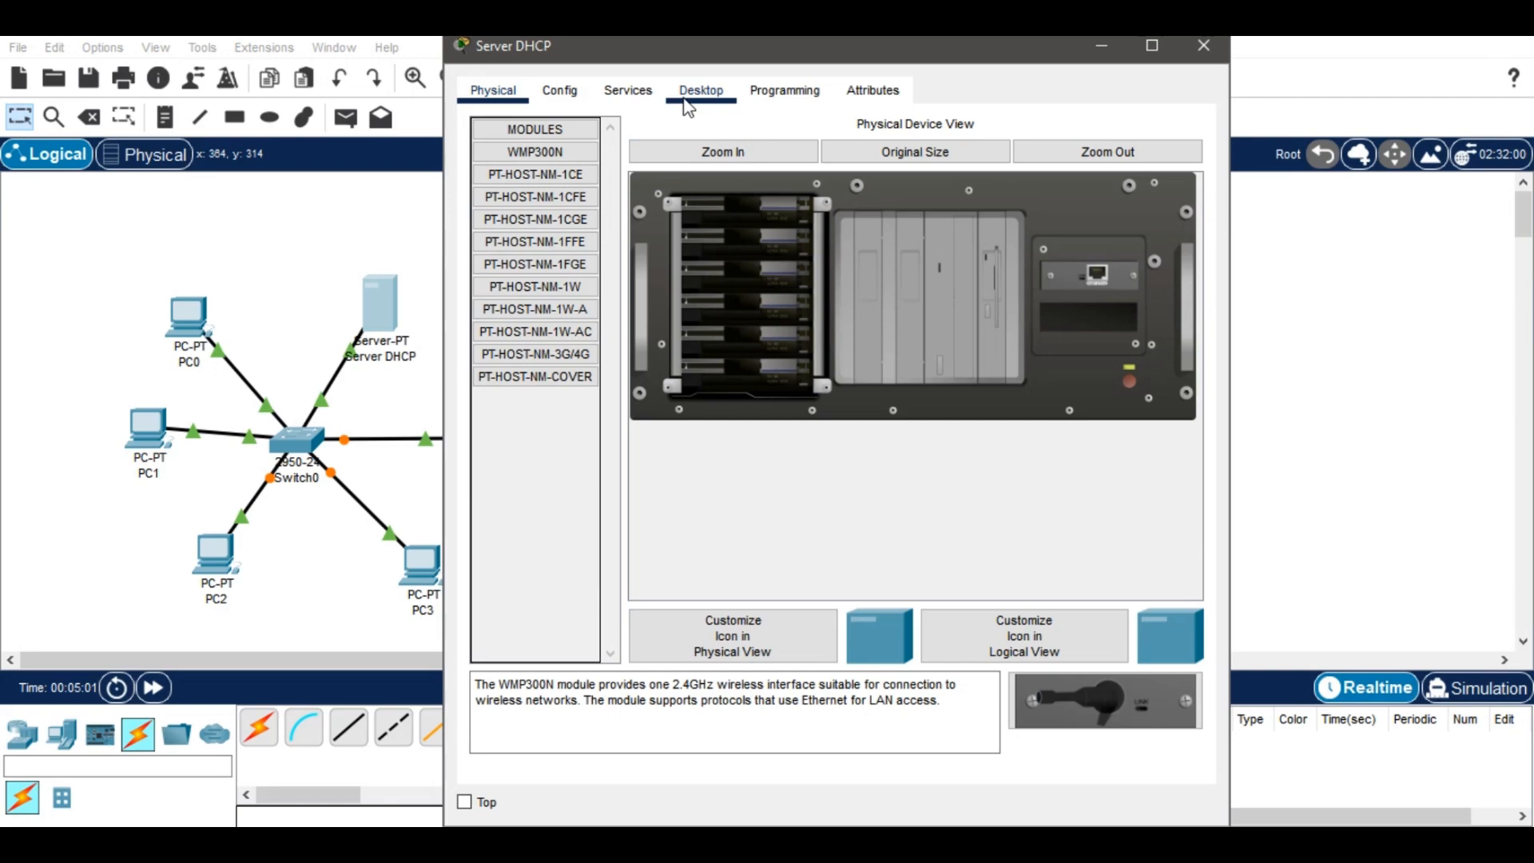
left_click(623, 92)
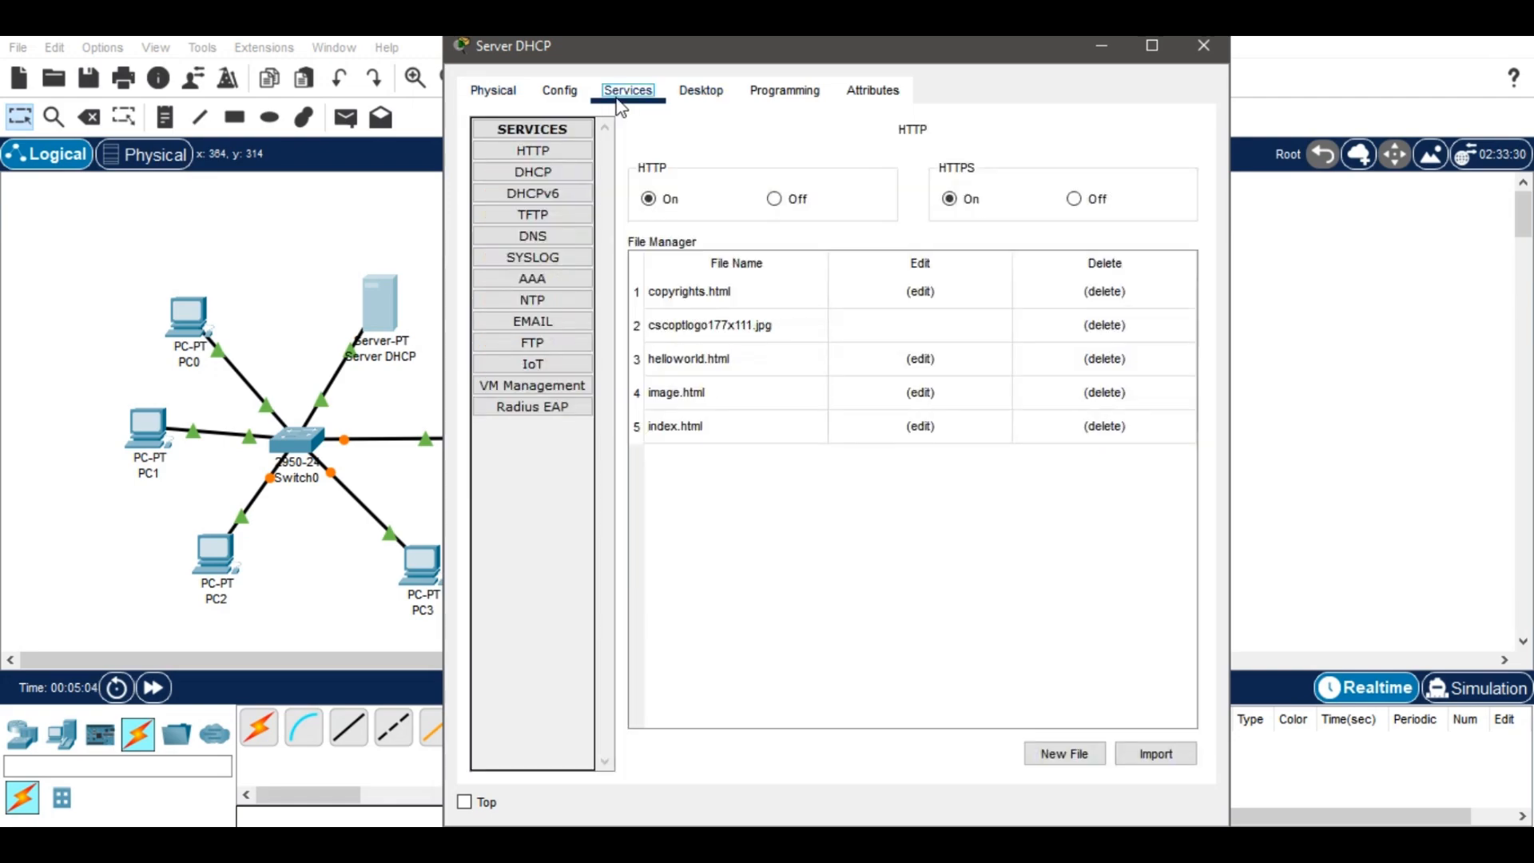
left_click(568, 173)
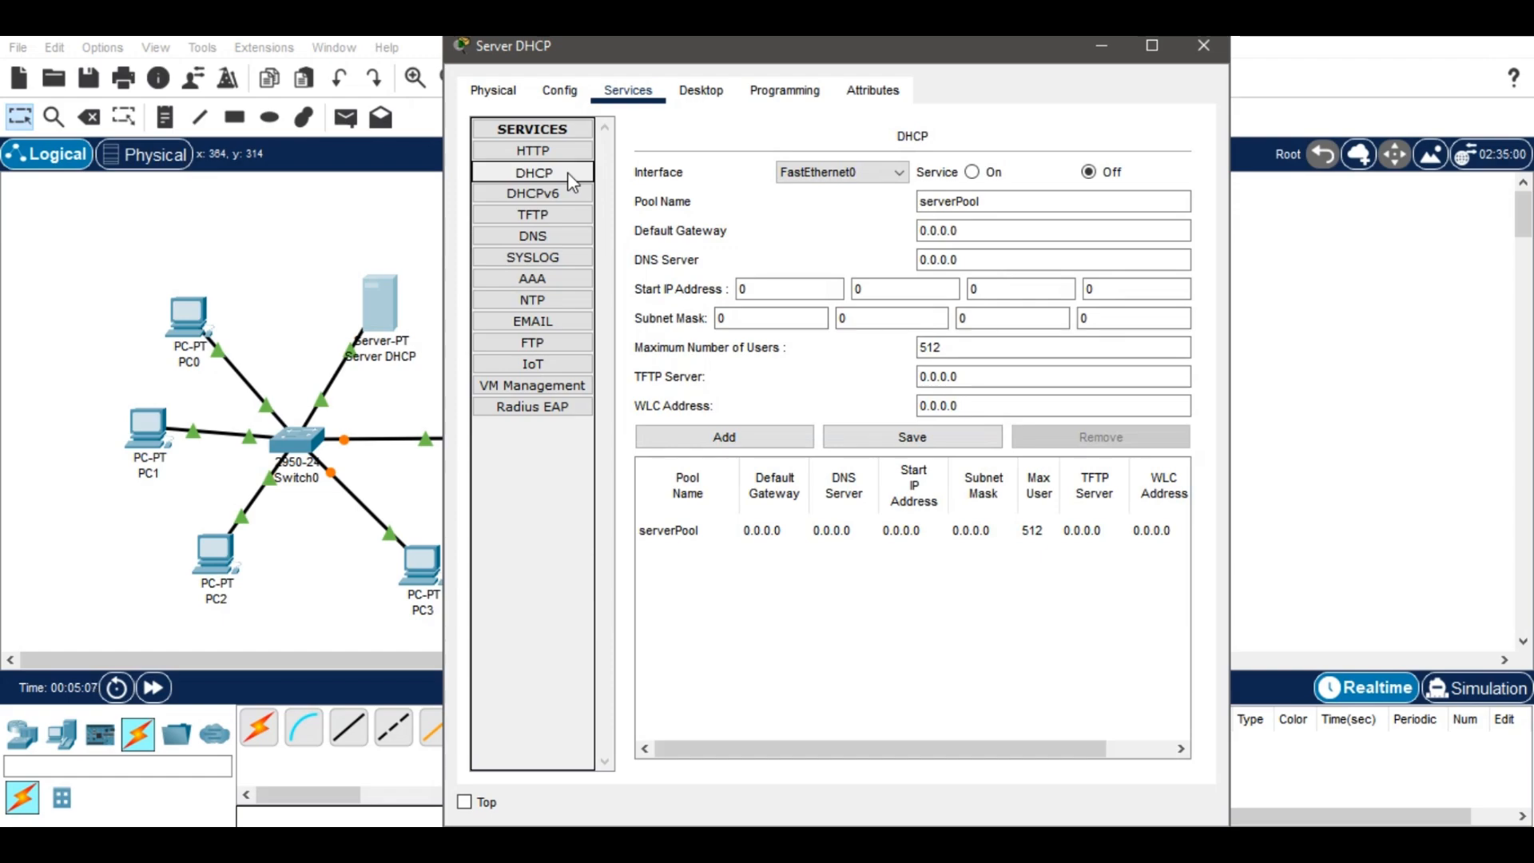
left_click(990, 173)
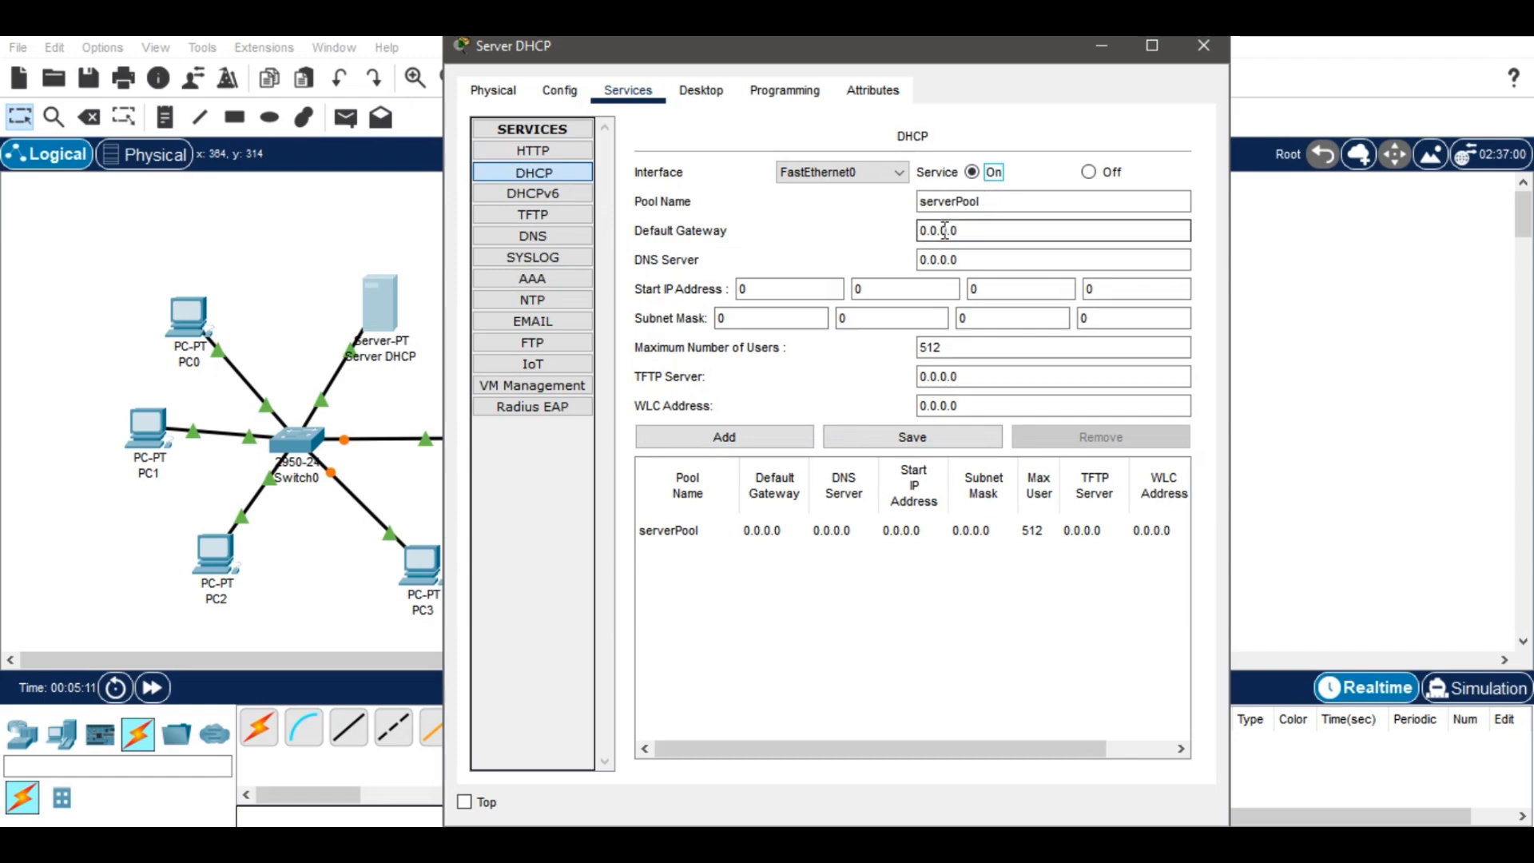
- Set the start IP address of the DHCP pool serverPool to 192.168.2.10
left_click(959, 259)
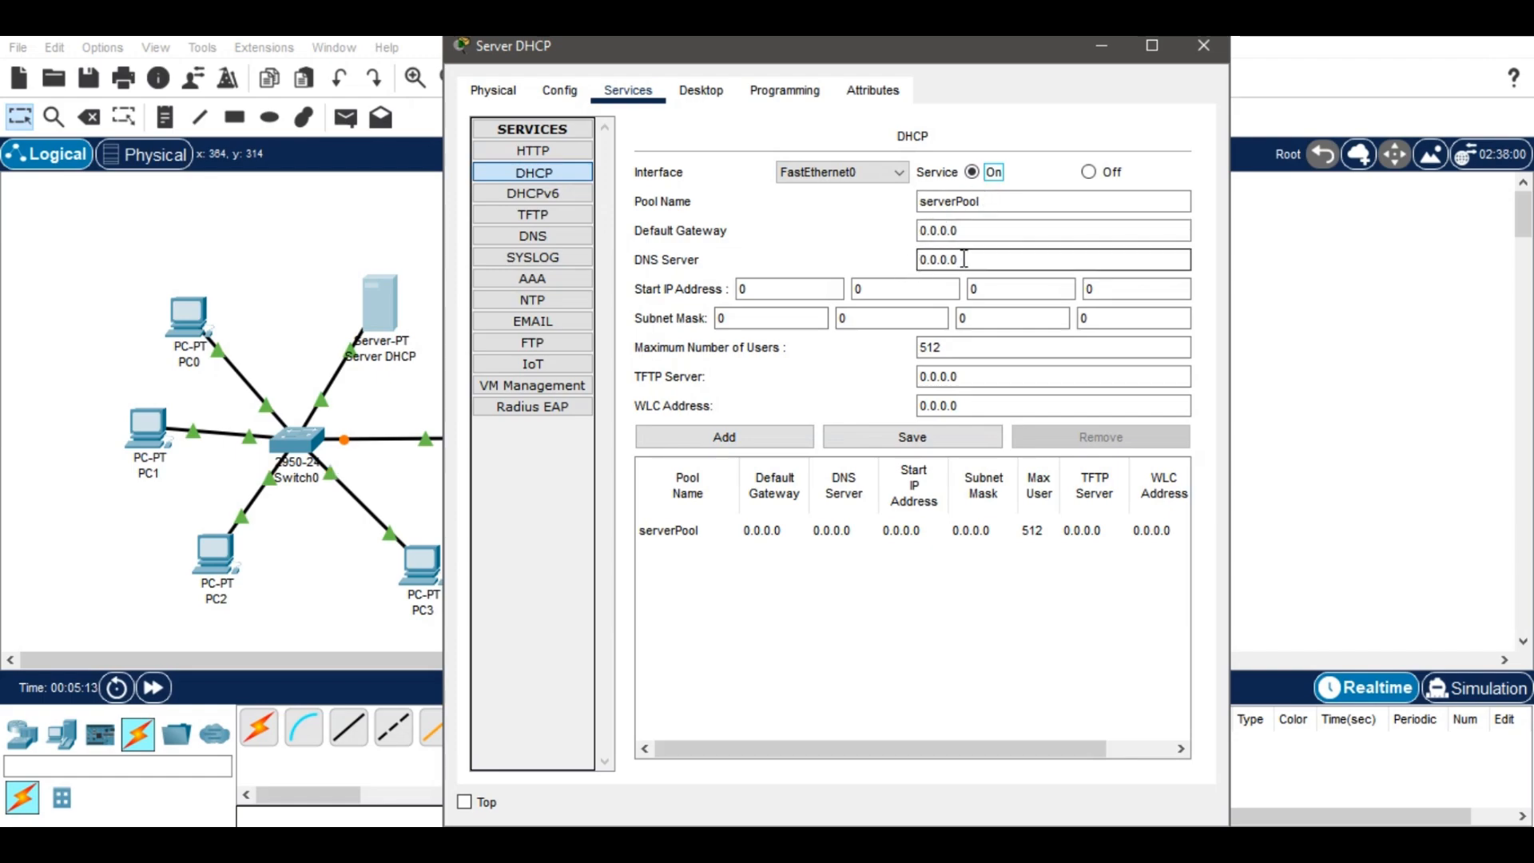
left_click(786, 290)
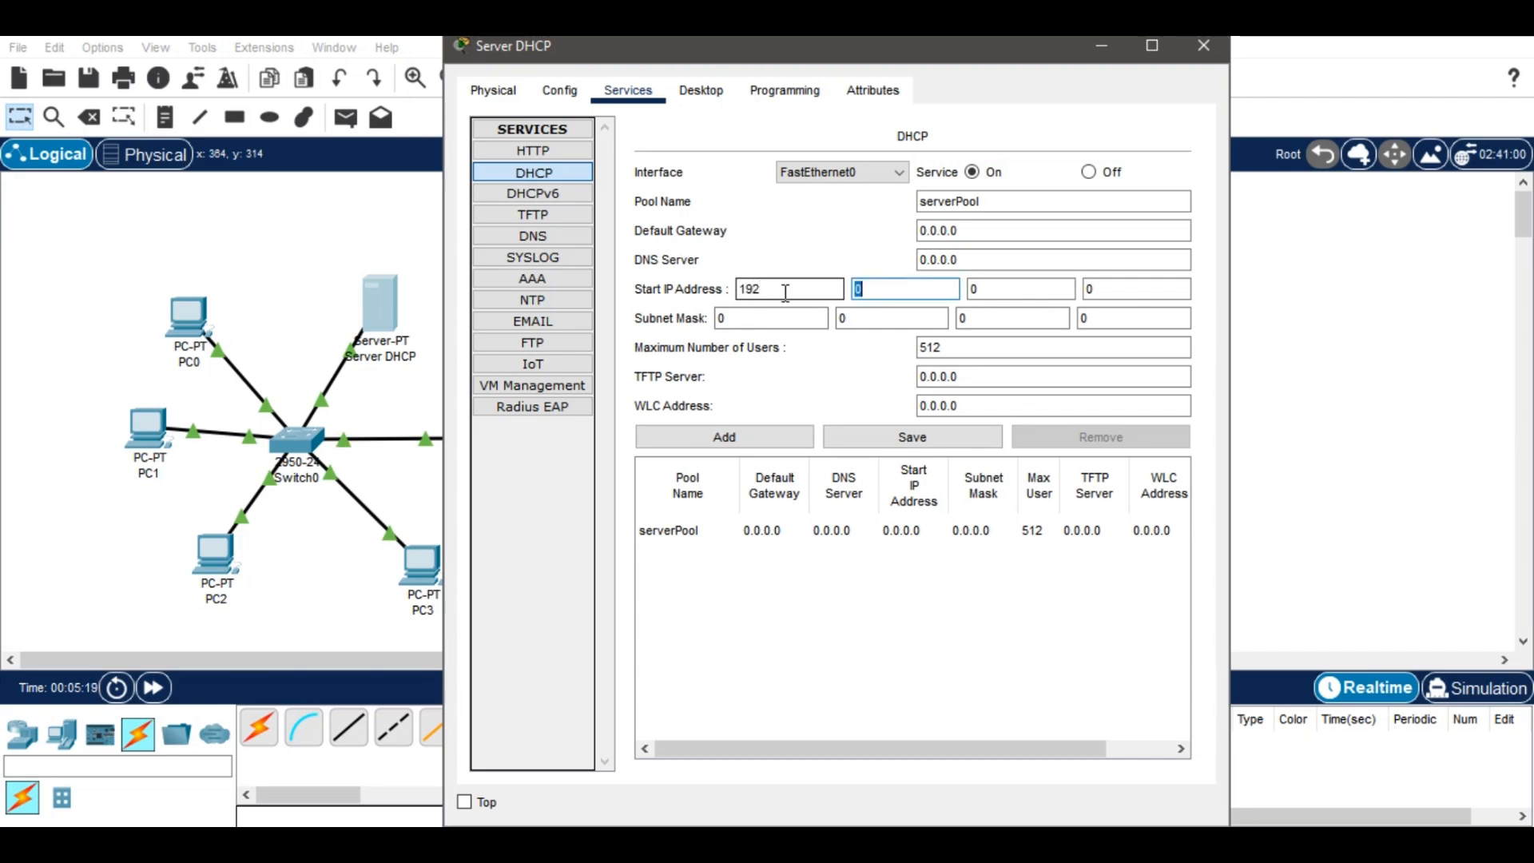
type("168.")
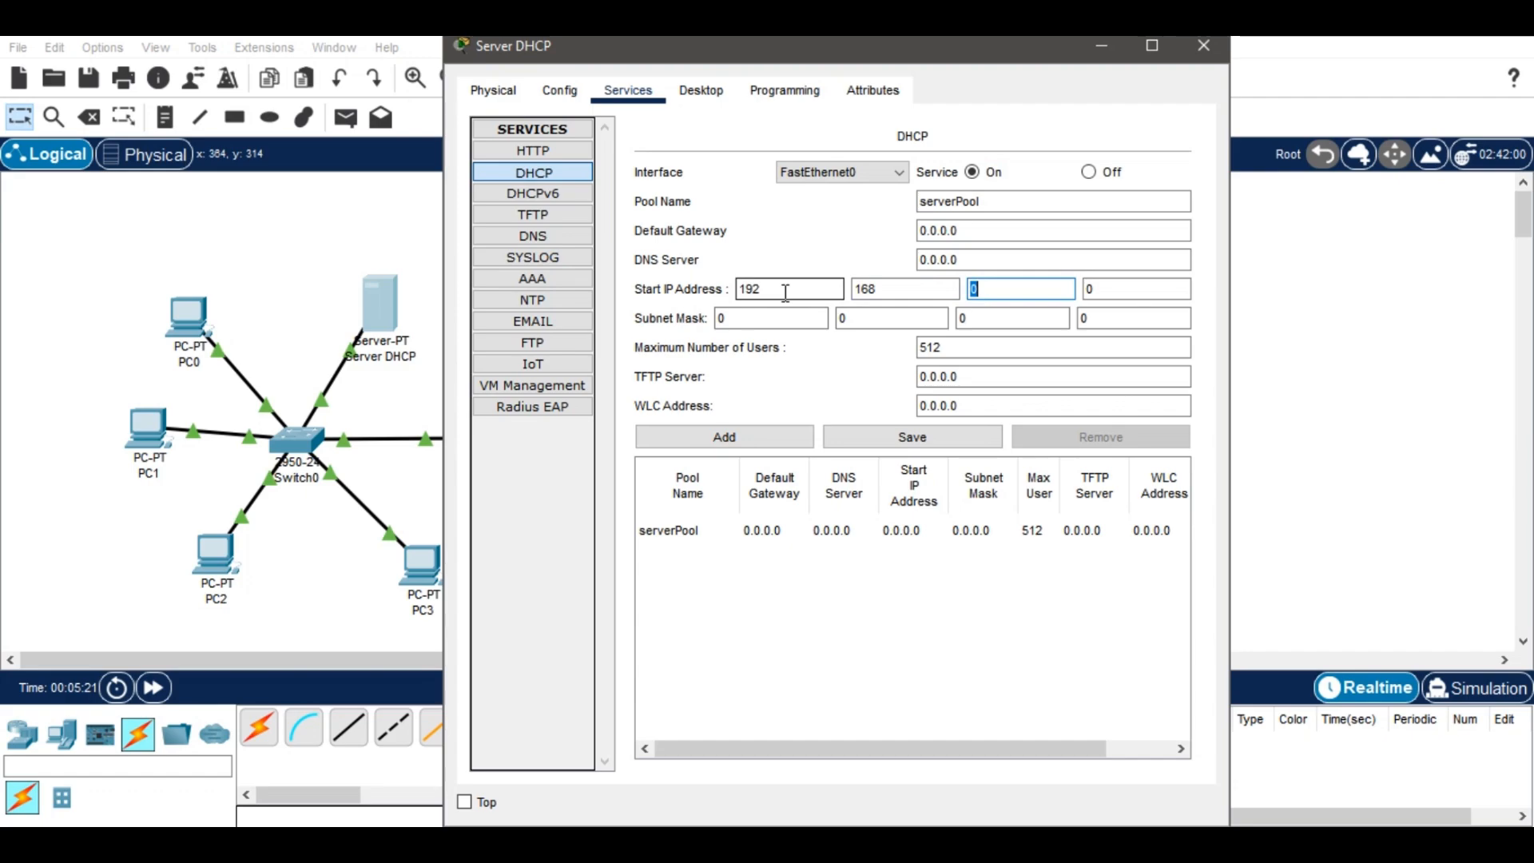
type("1.")
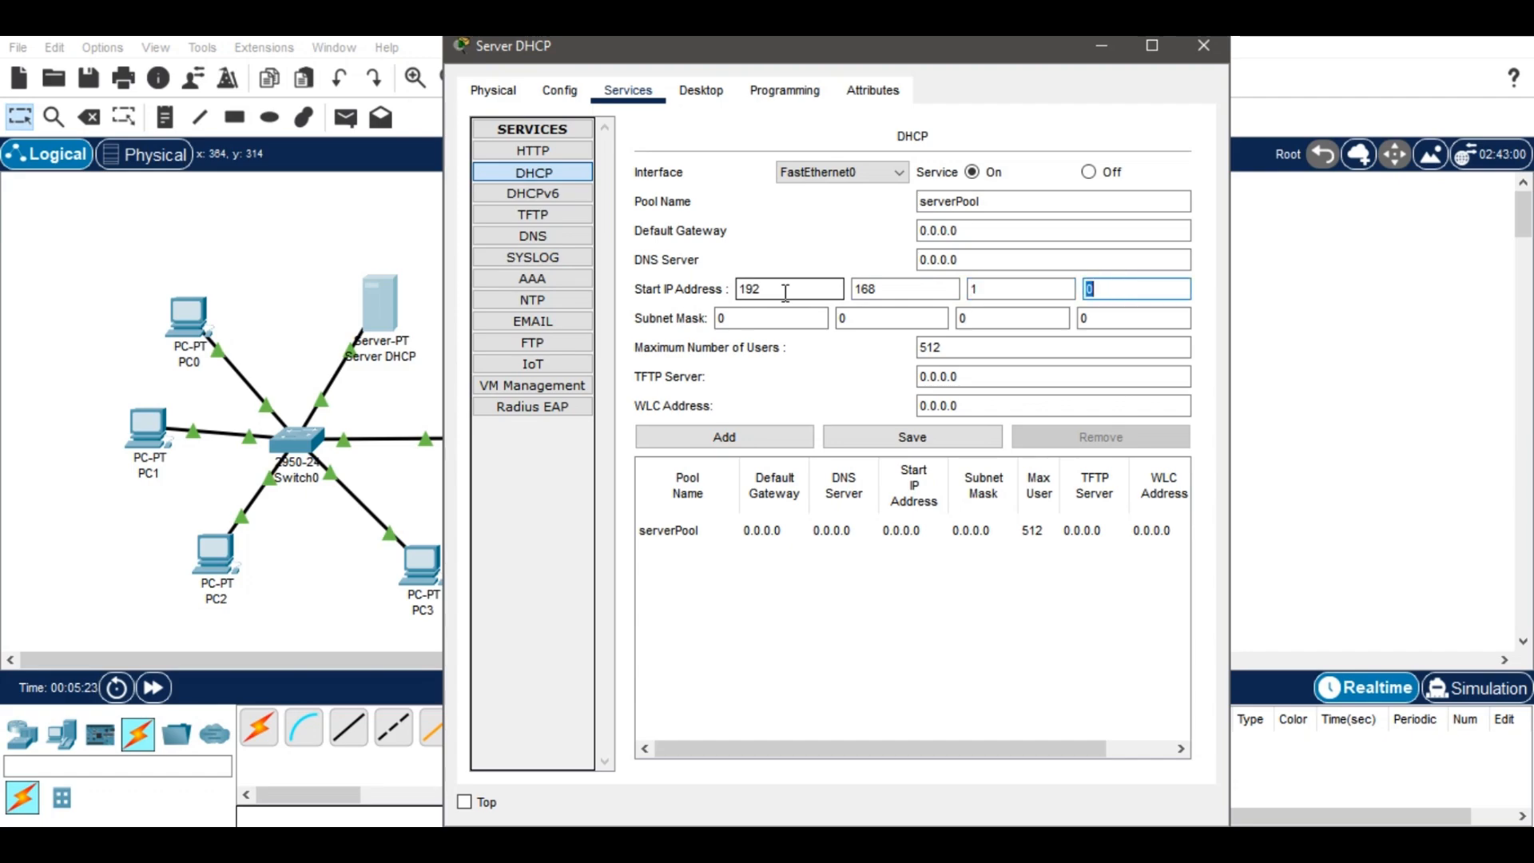
left_click(1003, 292)
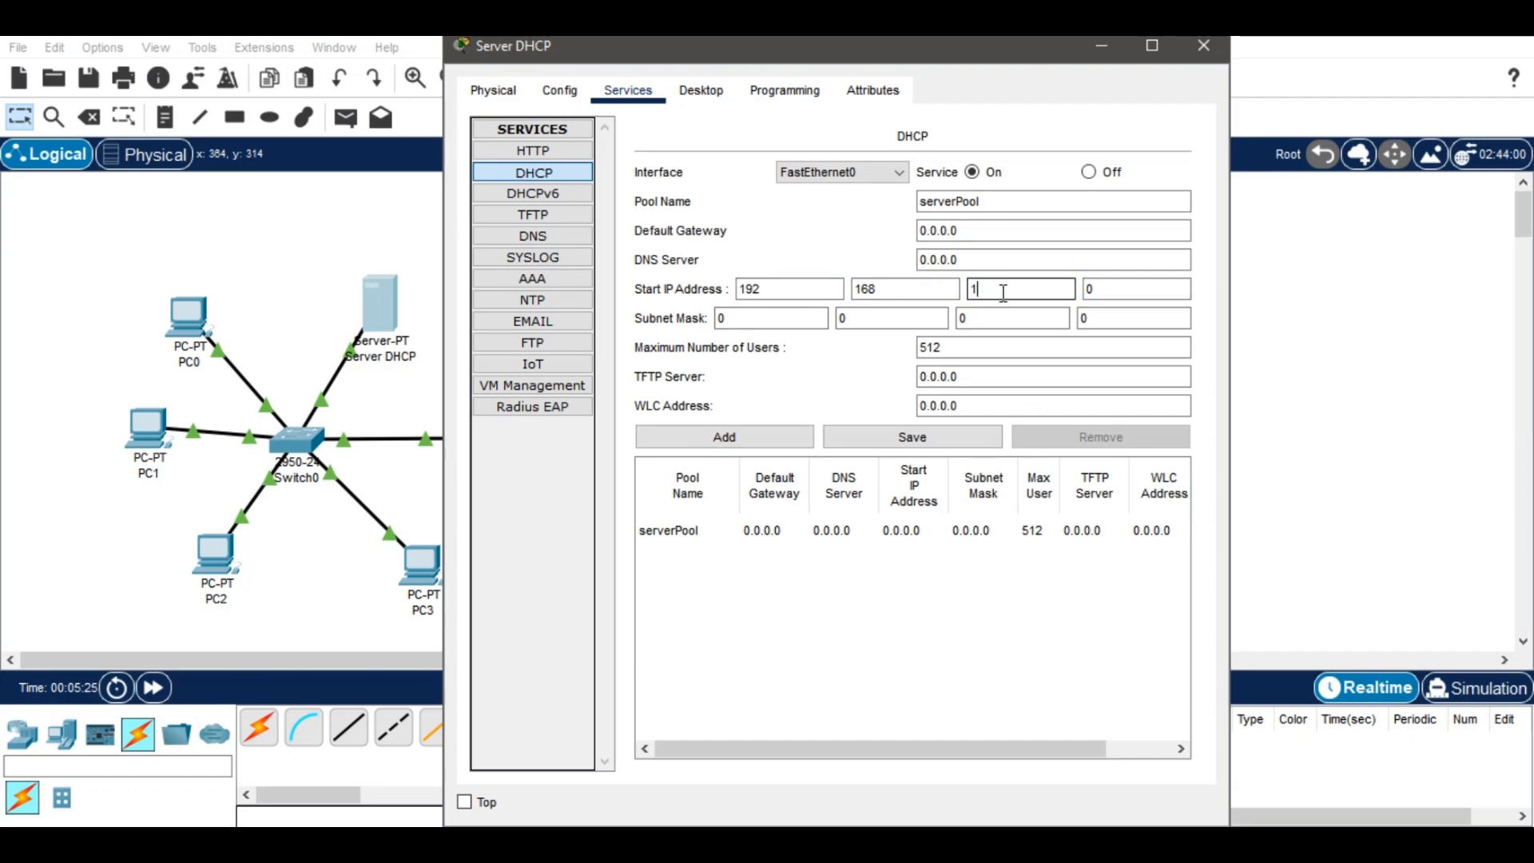
type(".")
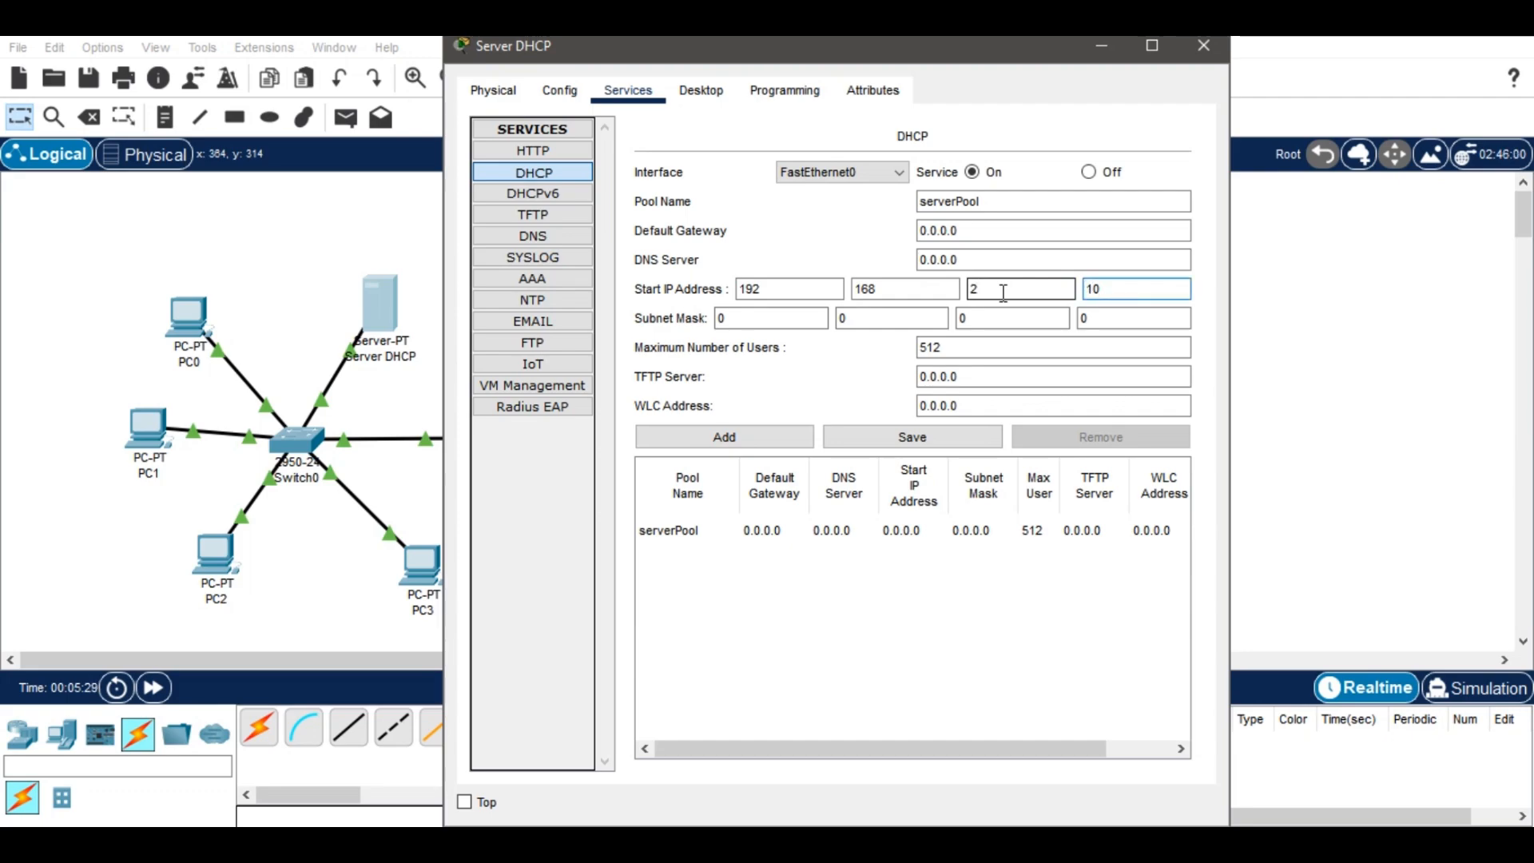
type("10")
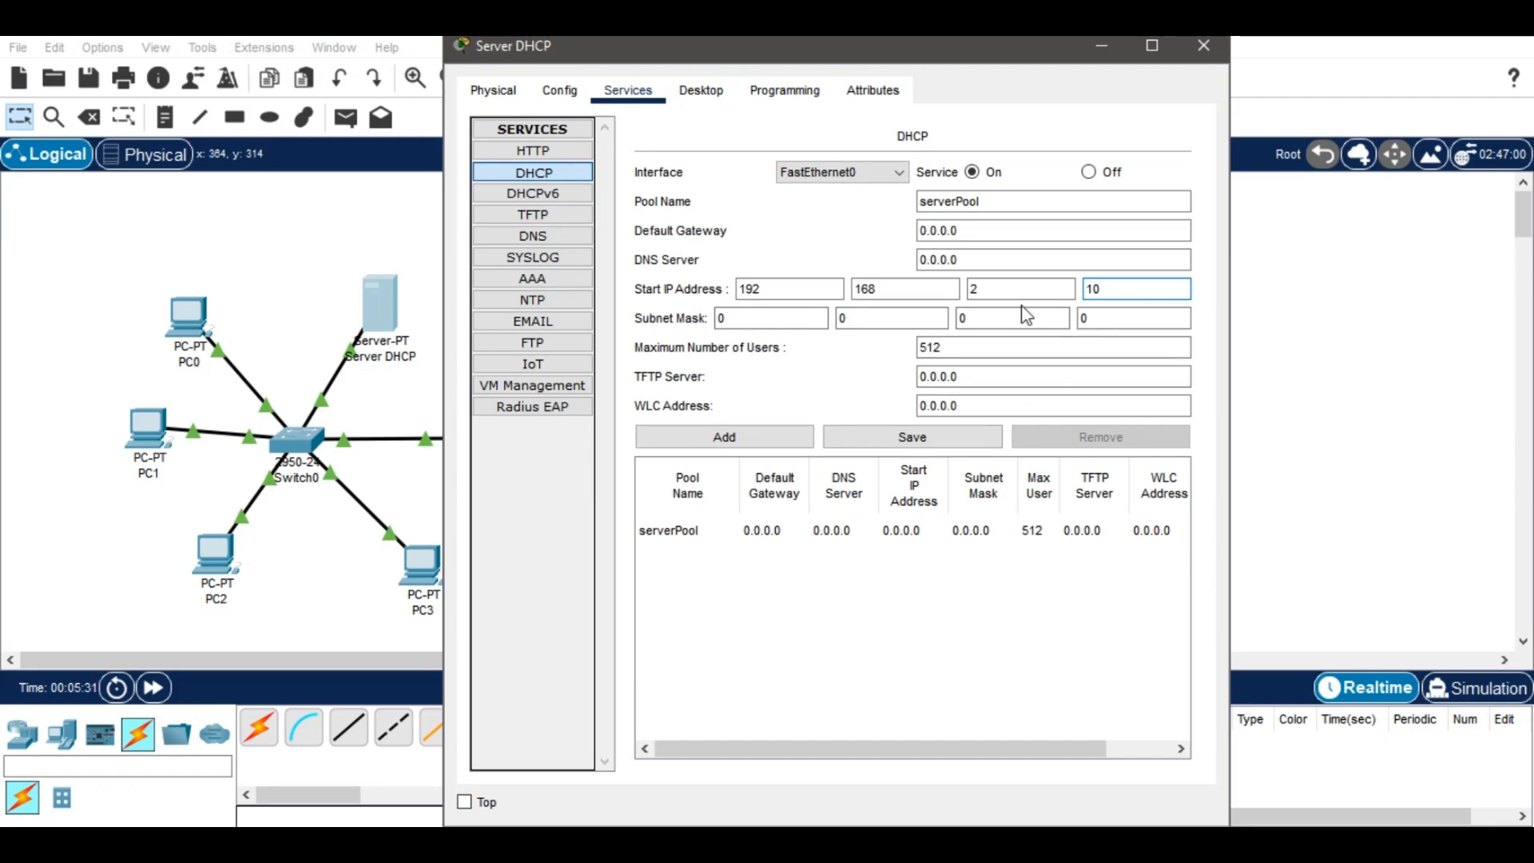
- Set the maximum number of users of serverPool to 246 and save the pool
left_click(990, 347)
left_click_drag(990, 347, 919, 349)
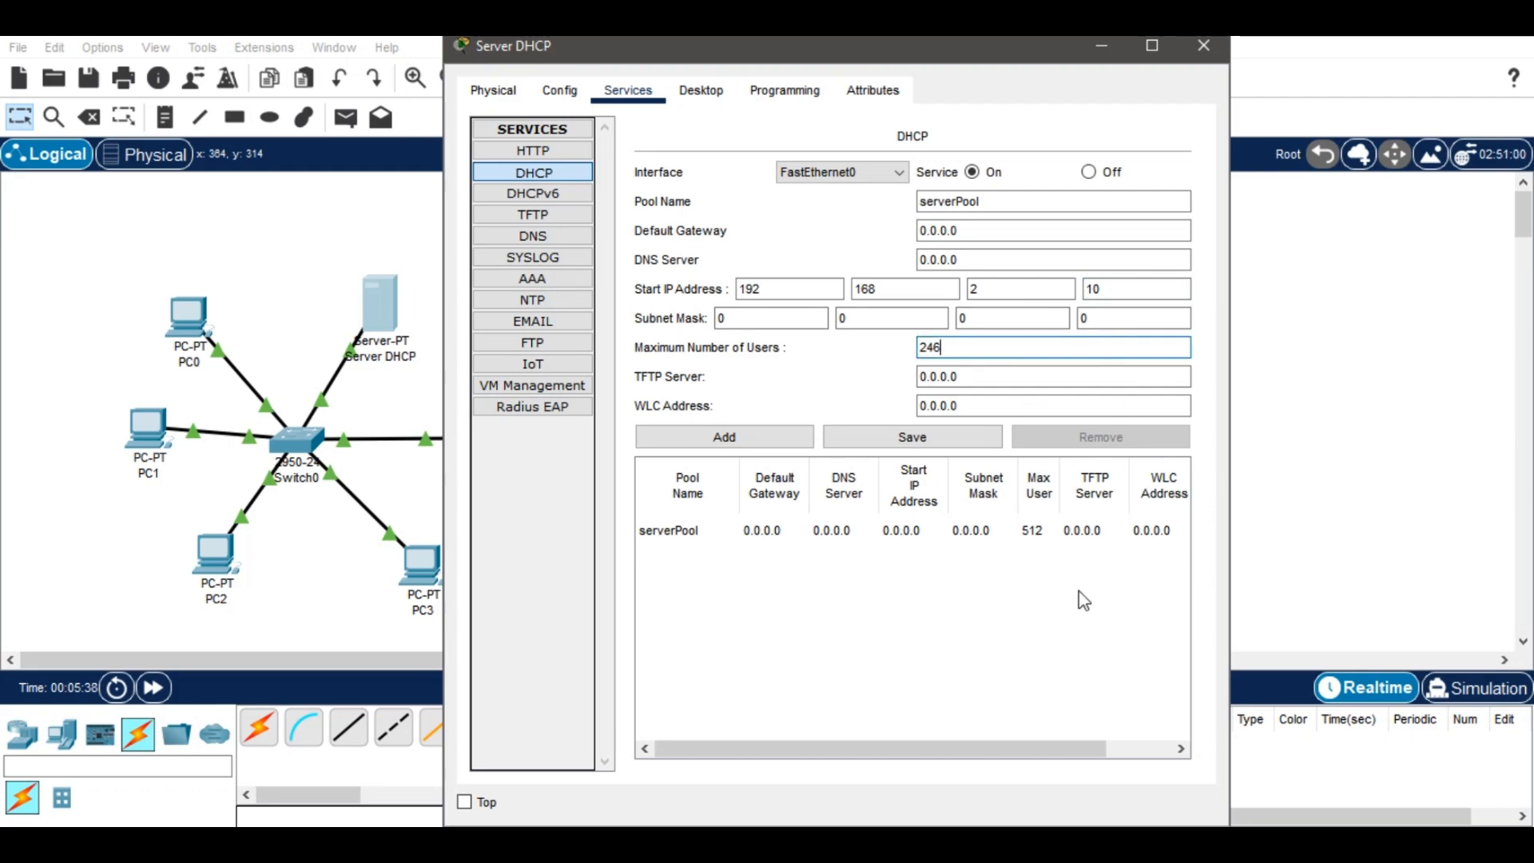
left_click(953, 446)
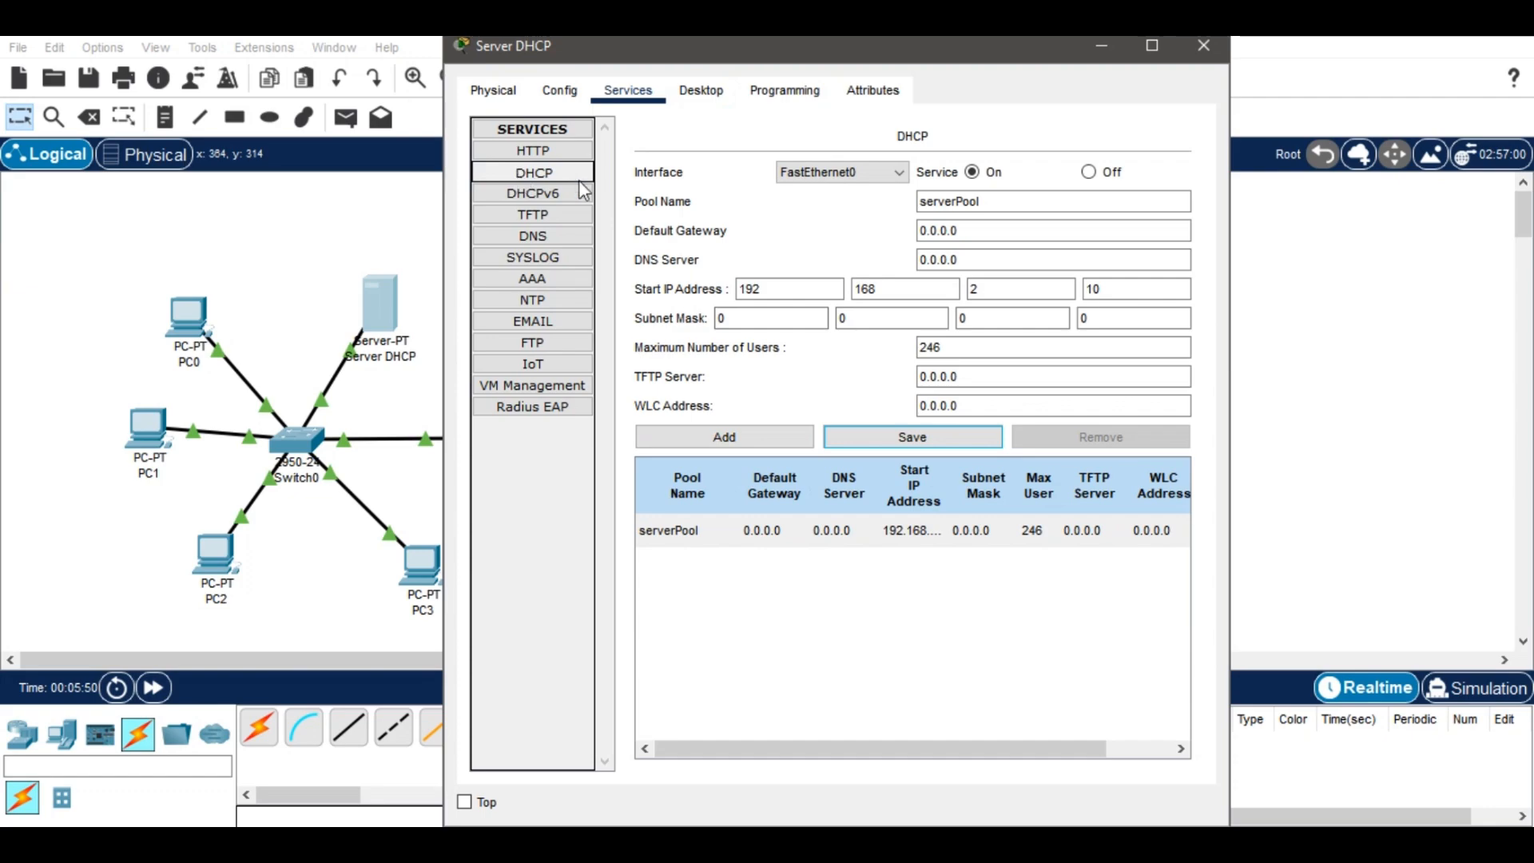
- Give Server DHCP the static IPv4 address 192.168.2.1 with subnet mask 255.255.255.0 and close its window
left_click(703, 94)
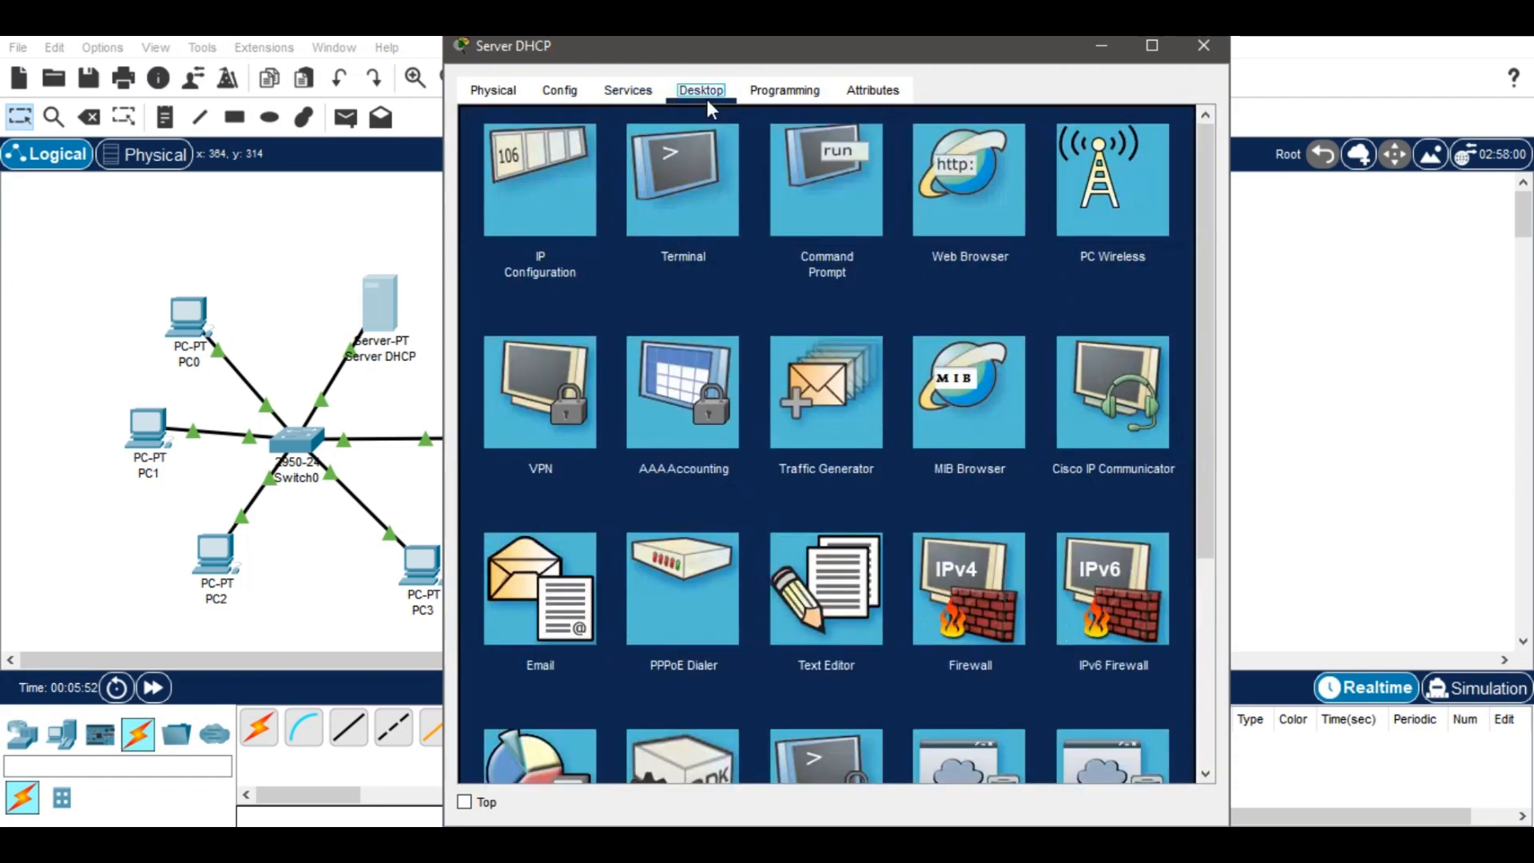
left_click(514, 188)
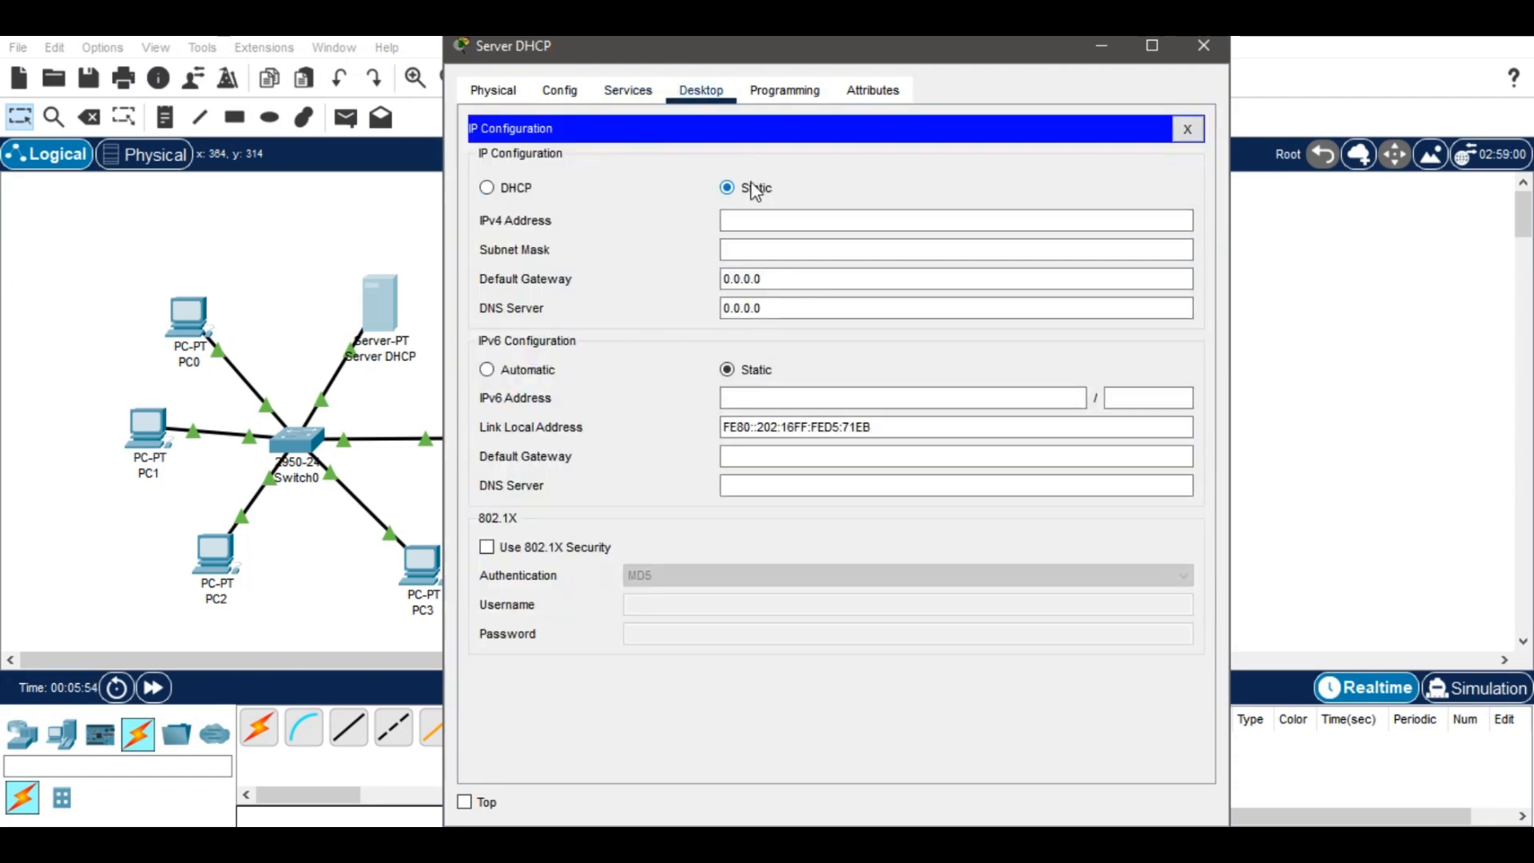
left_click(781, 219)
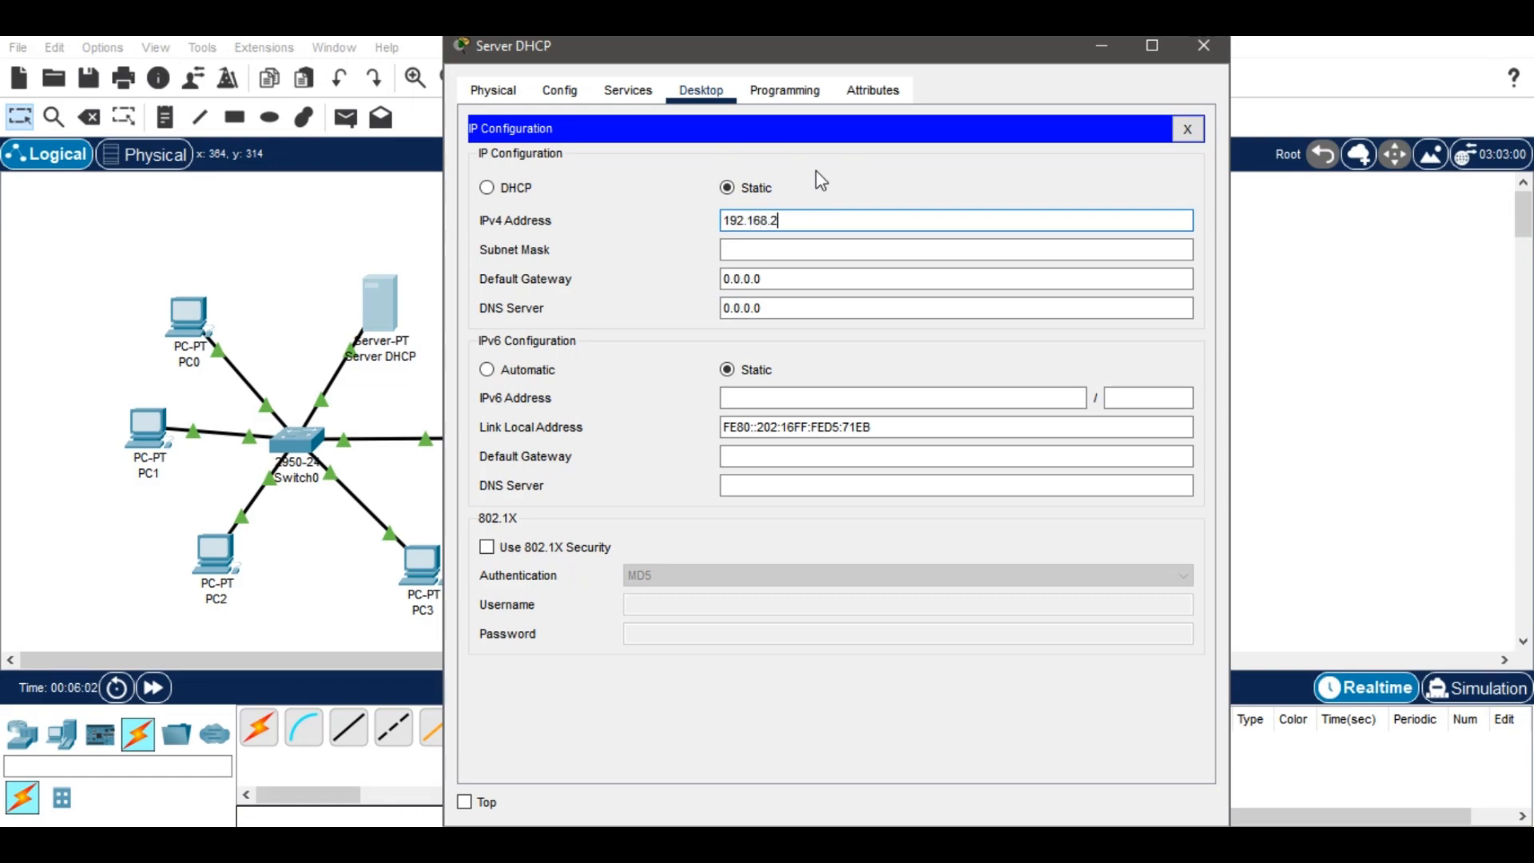
left_click(794, 250)
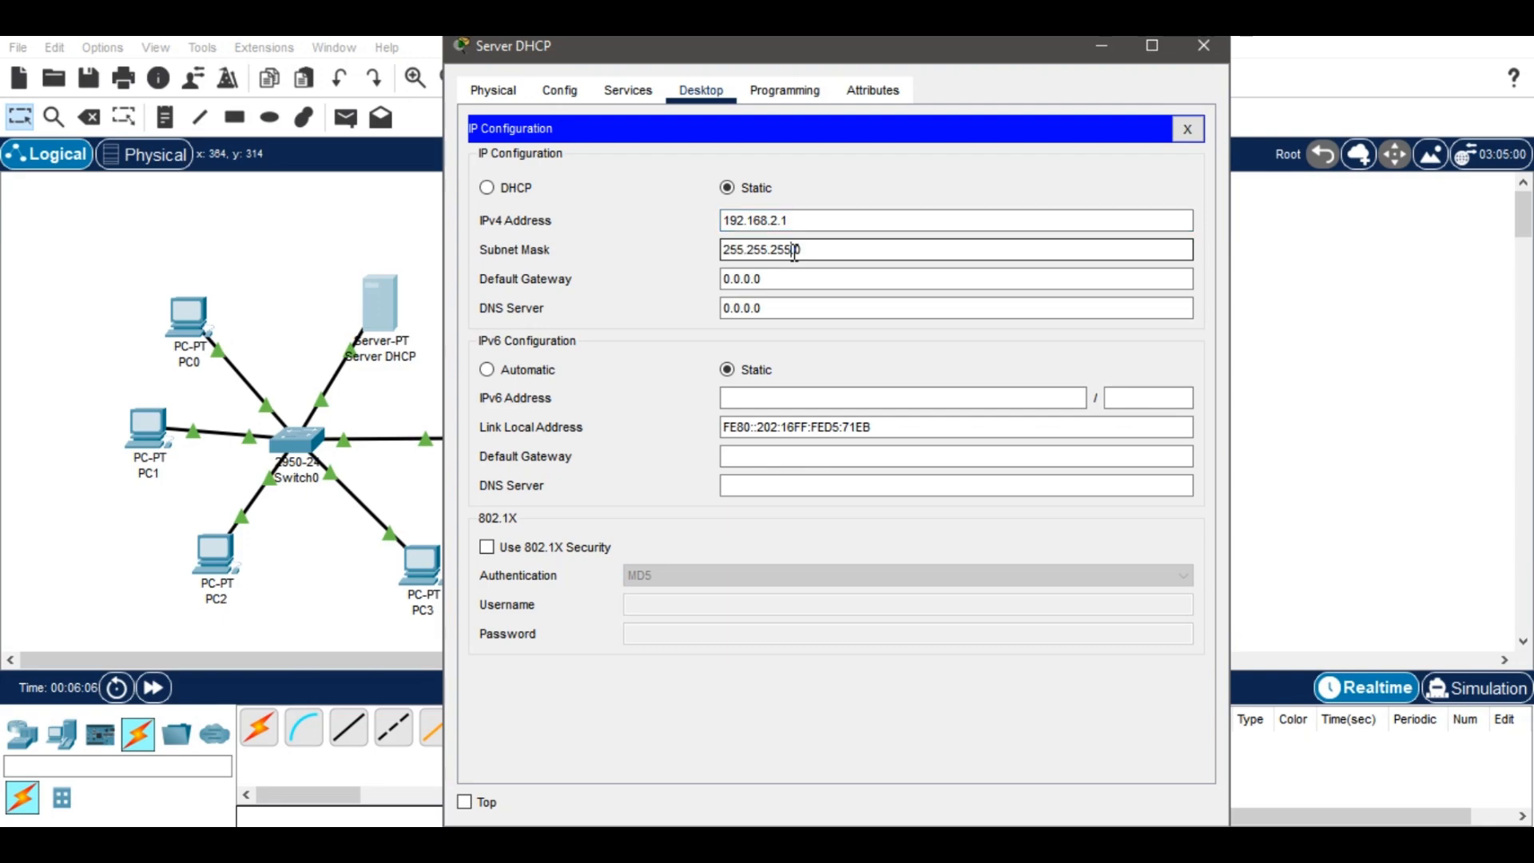
left_click(1202, 48)
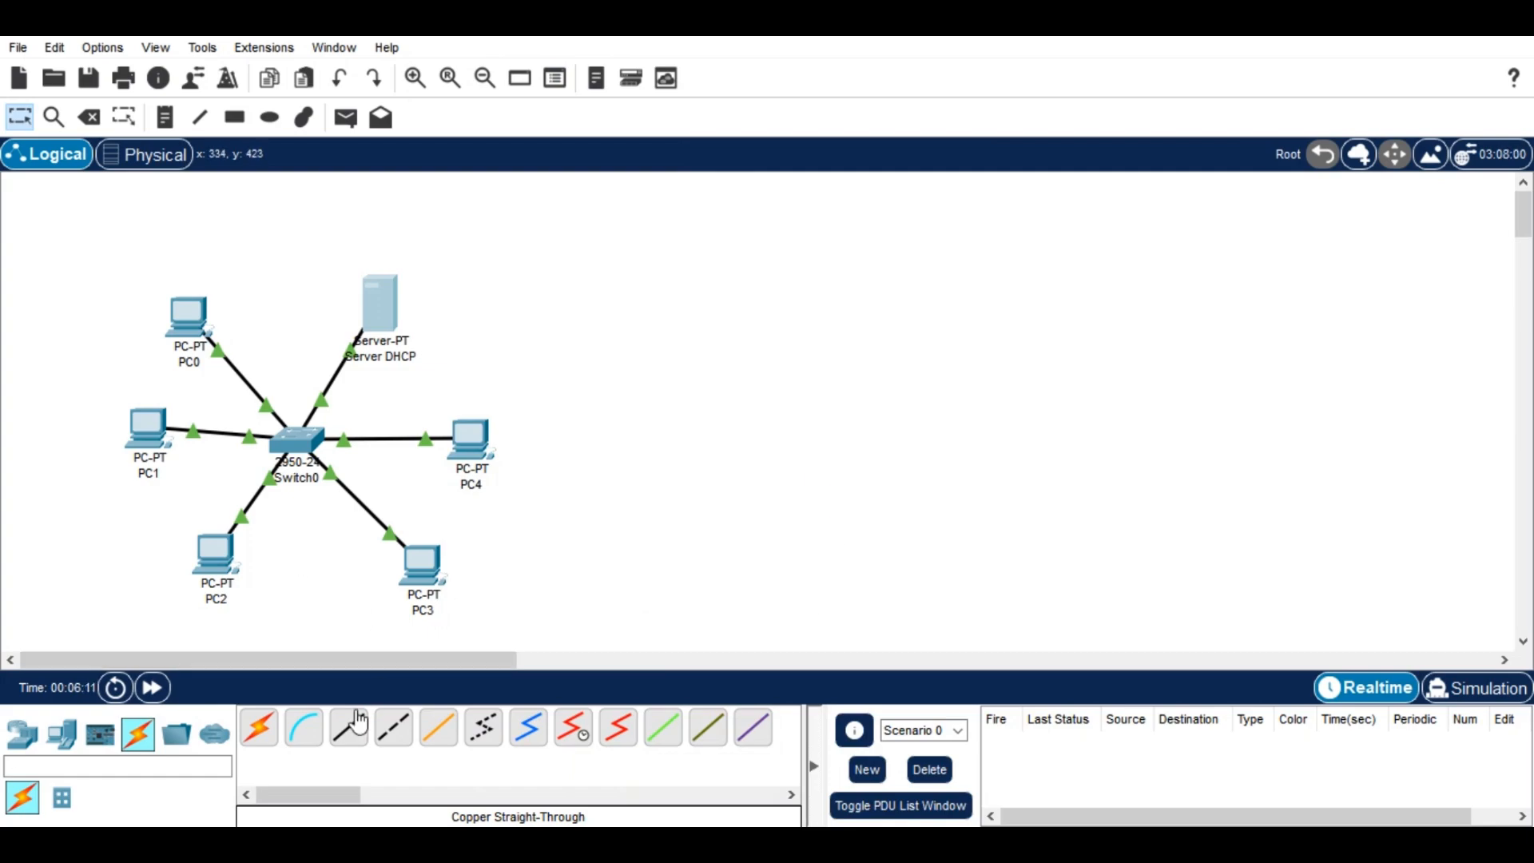
- Switch PC0's IP configuration to DHCP so it requests an address, and close its window
left_click(184, 316)
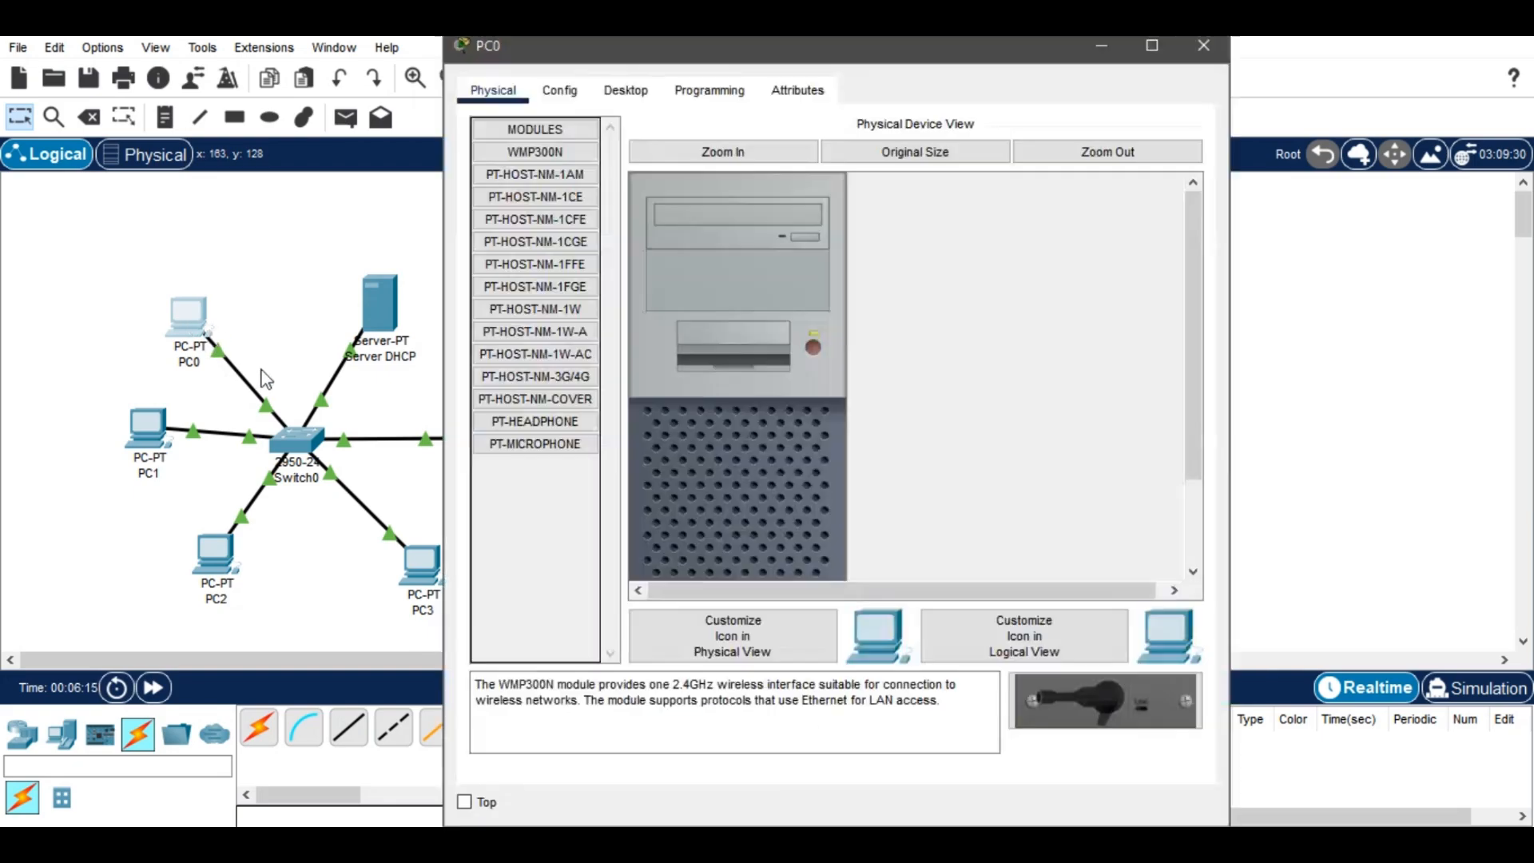
left_click(625, 90)
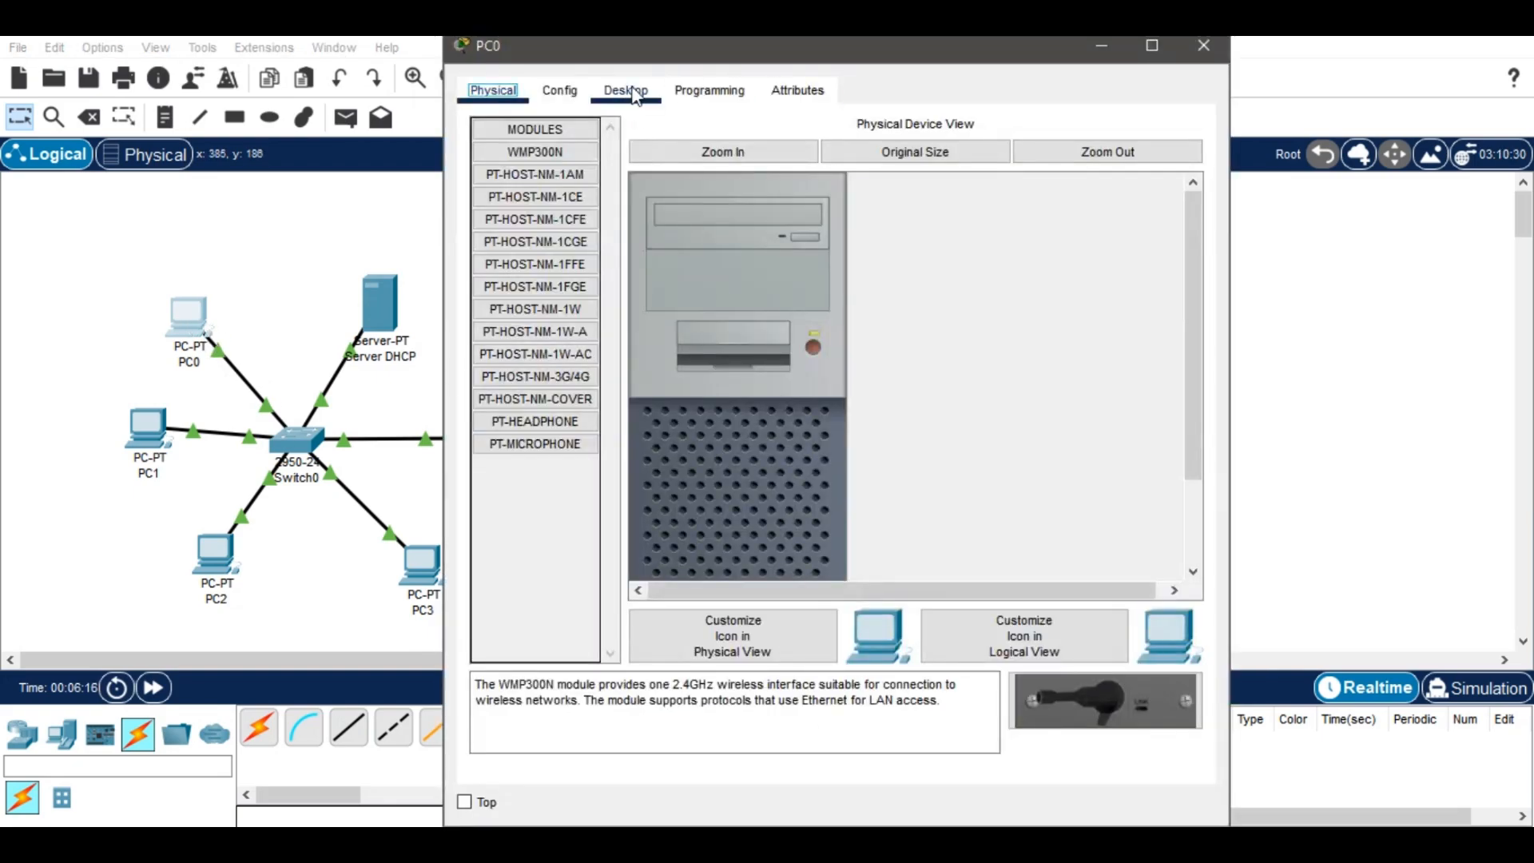
left_click(560, 192)
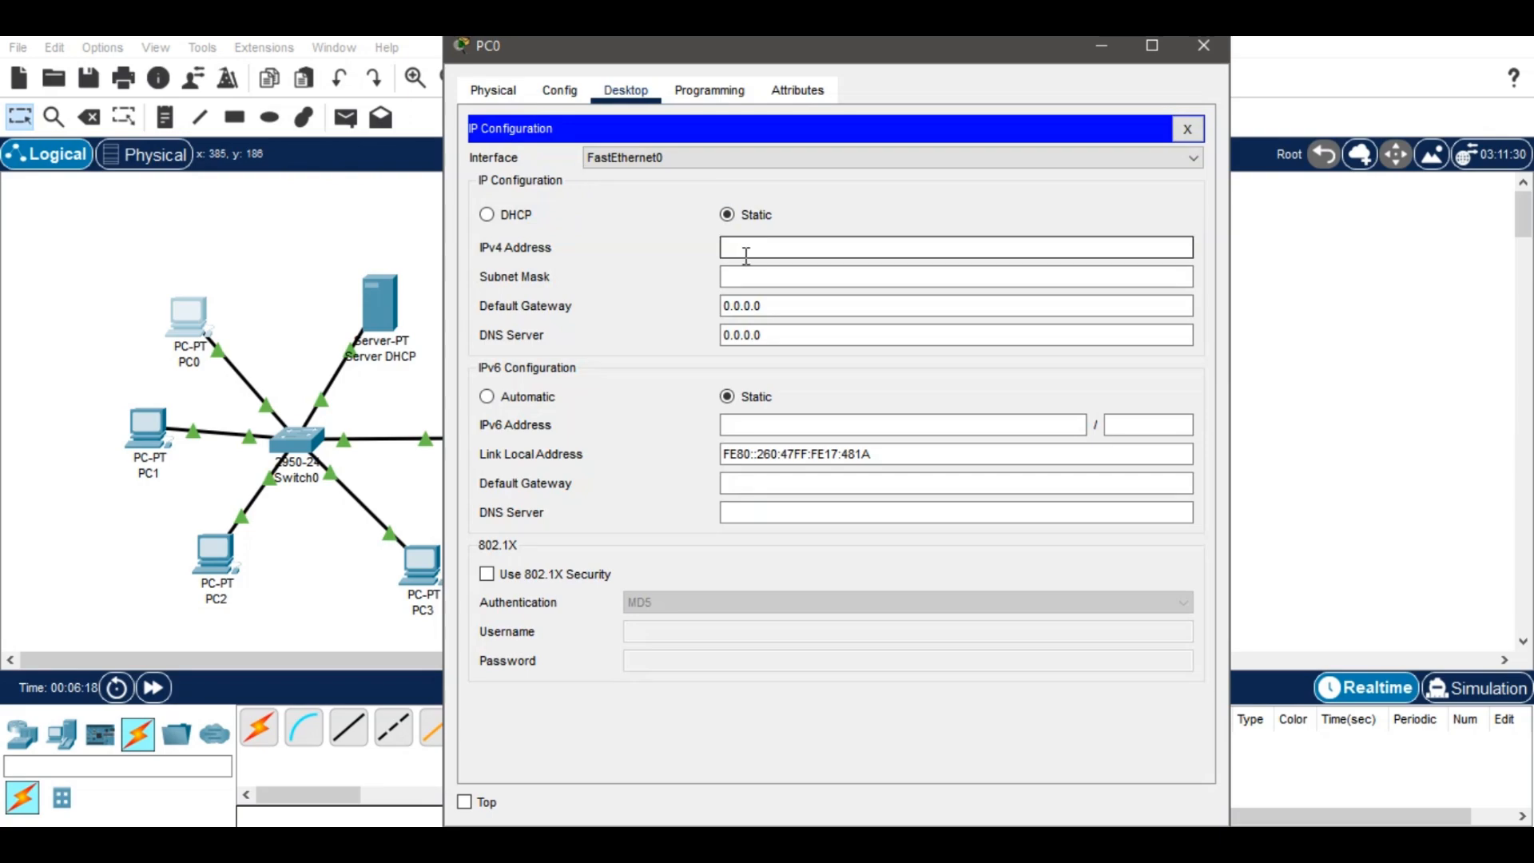
left_click(519, 214)
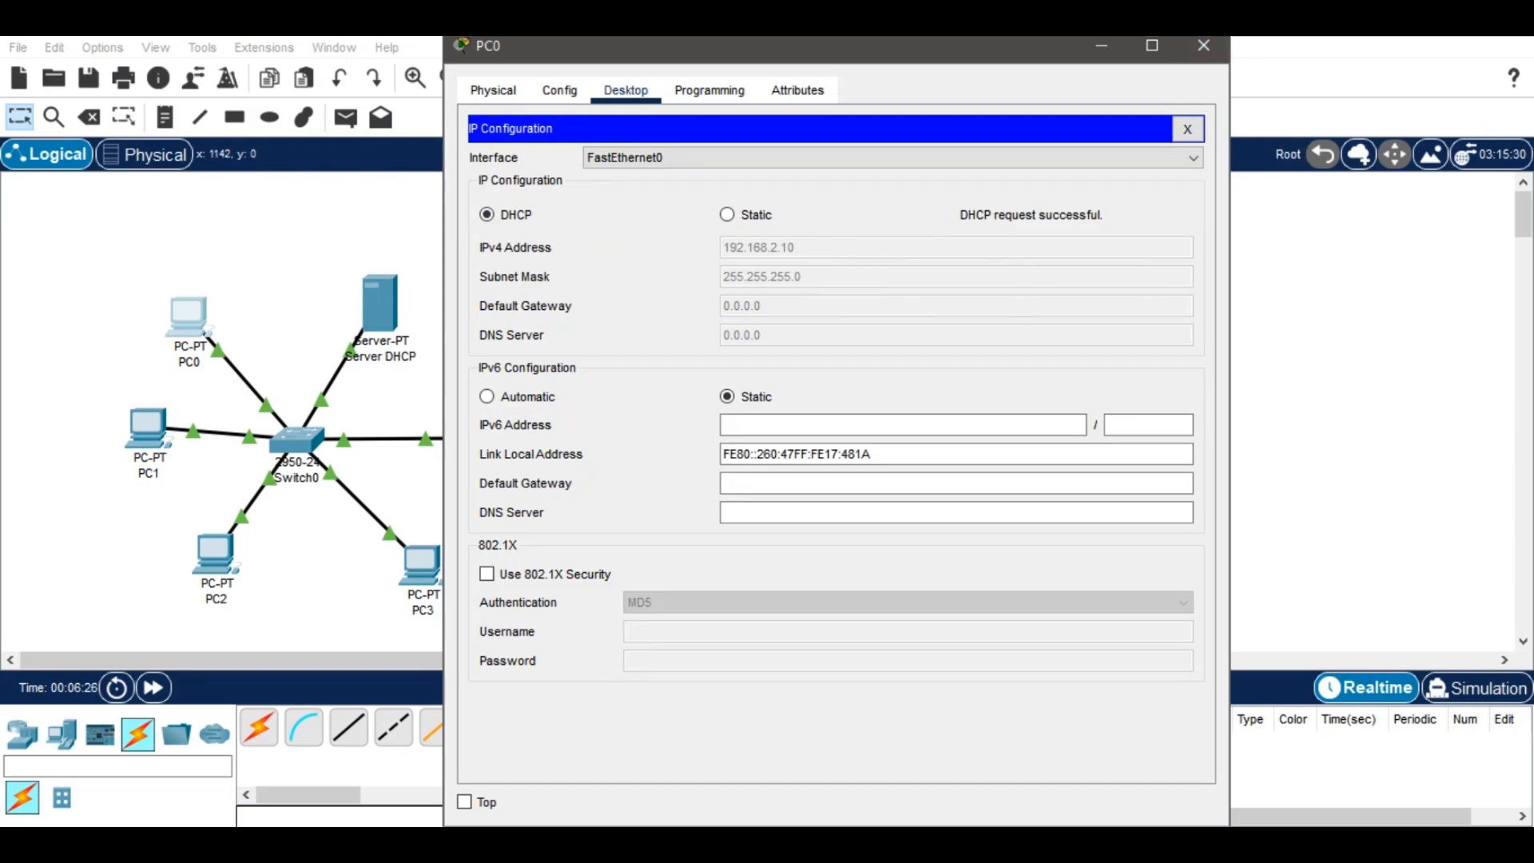
left_click(1203, 46)
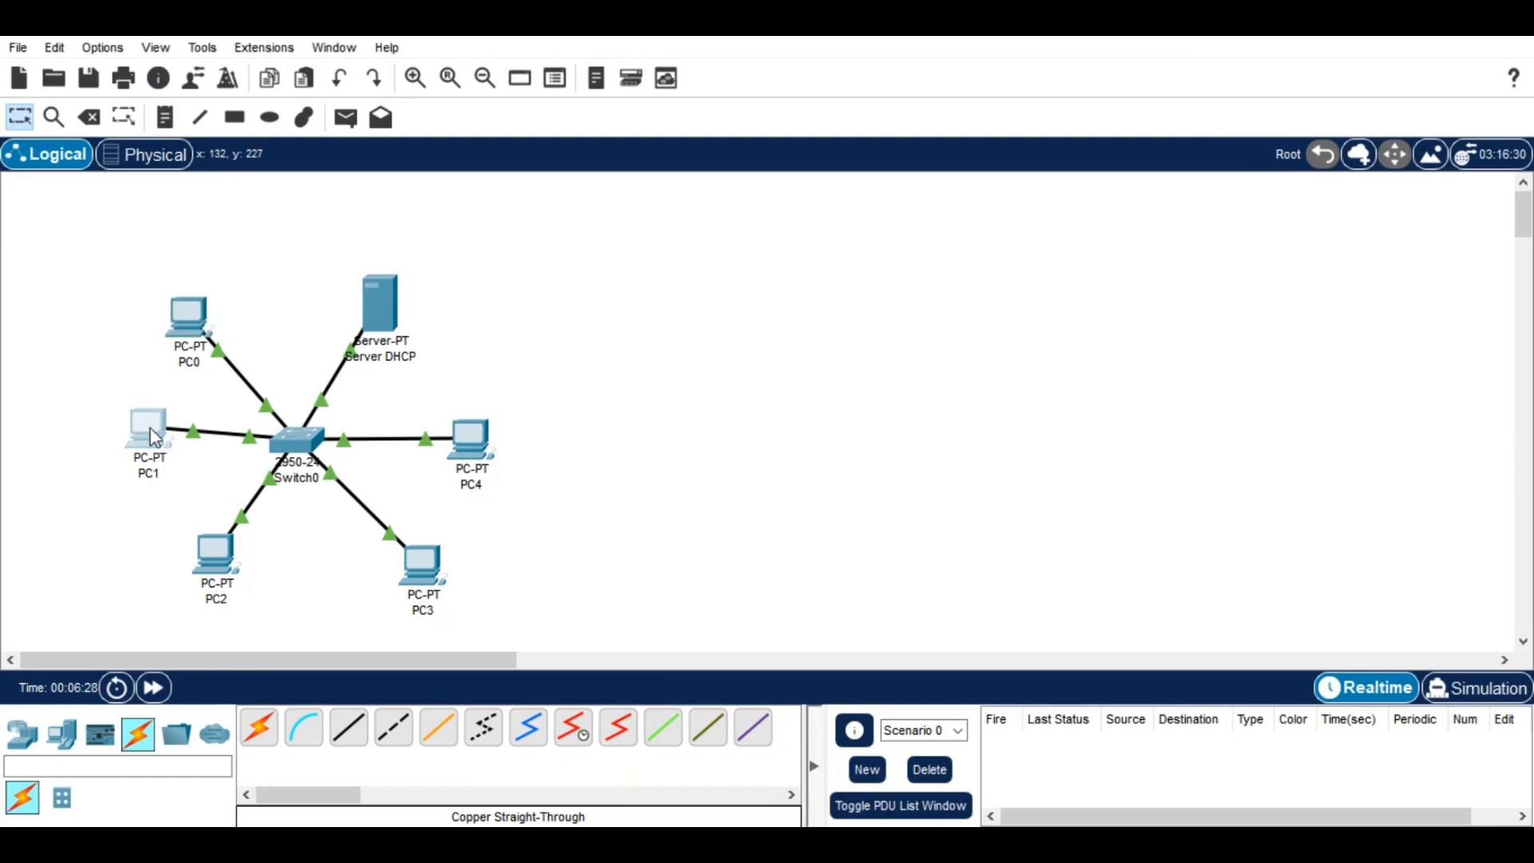
- Switch PC1's IP configuration to DHCP so it requests an address, and close its window
left_click(182, 470)
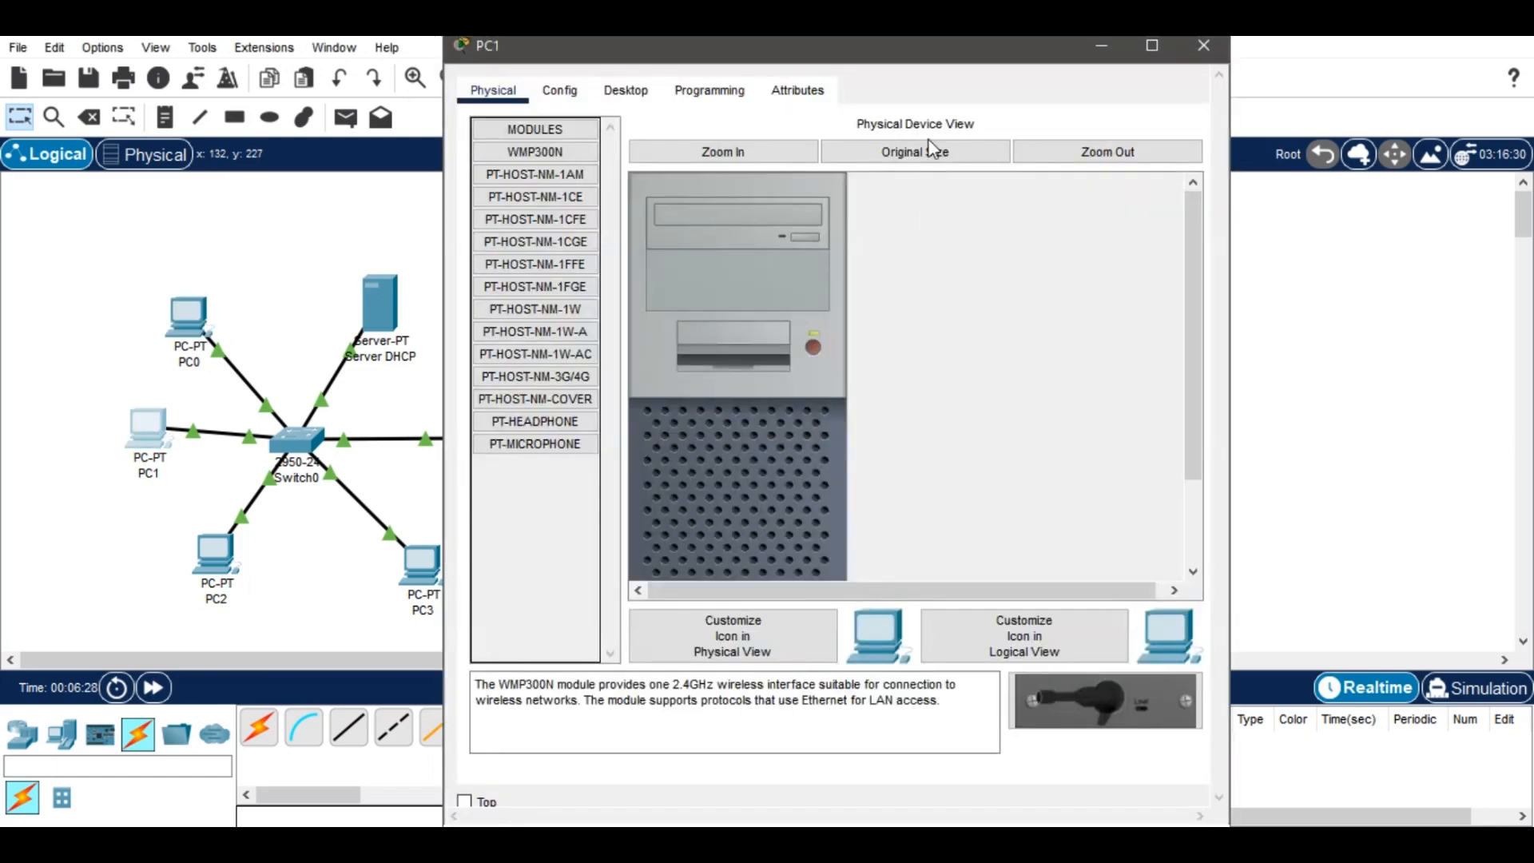
left_click(626, 90)
left_click(544, 176)
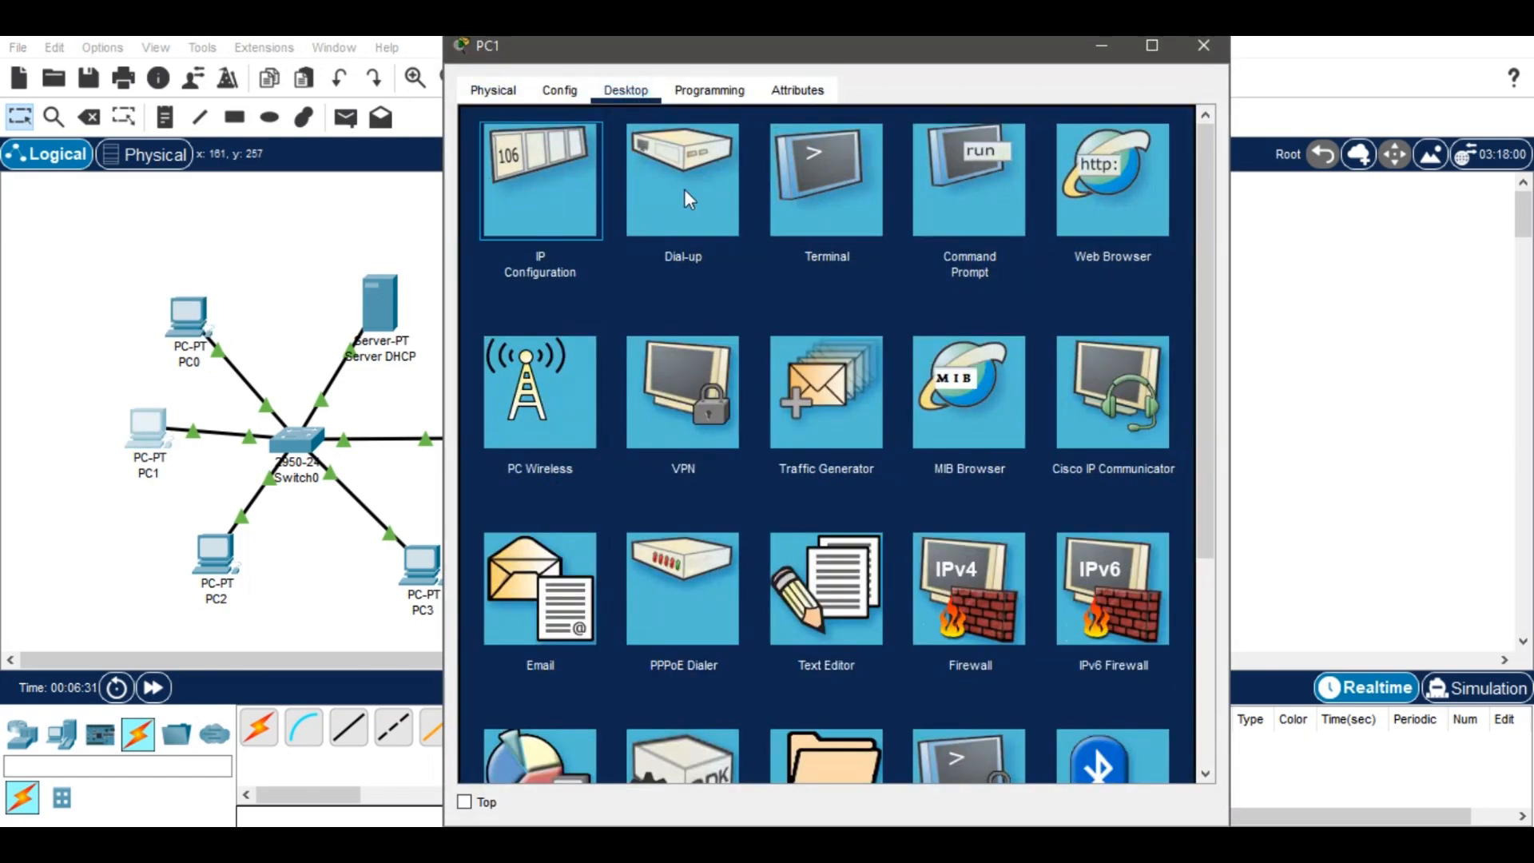
left_click(515, 214)
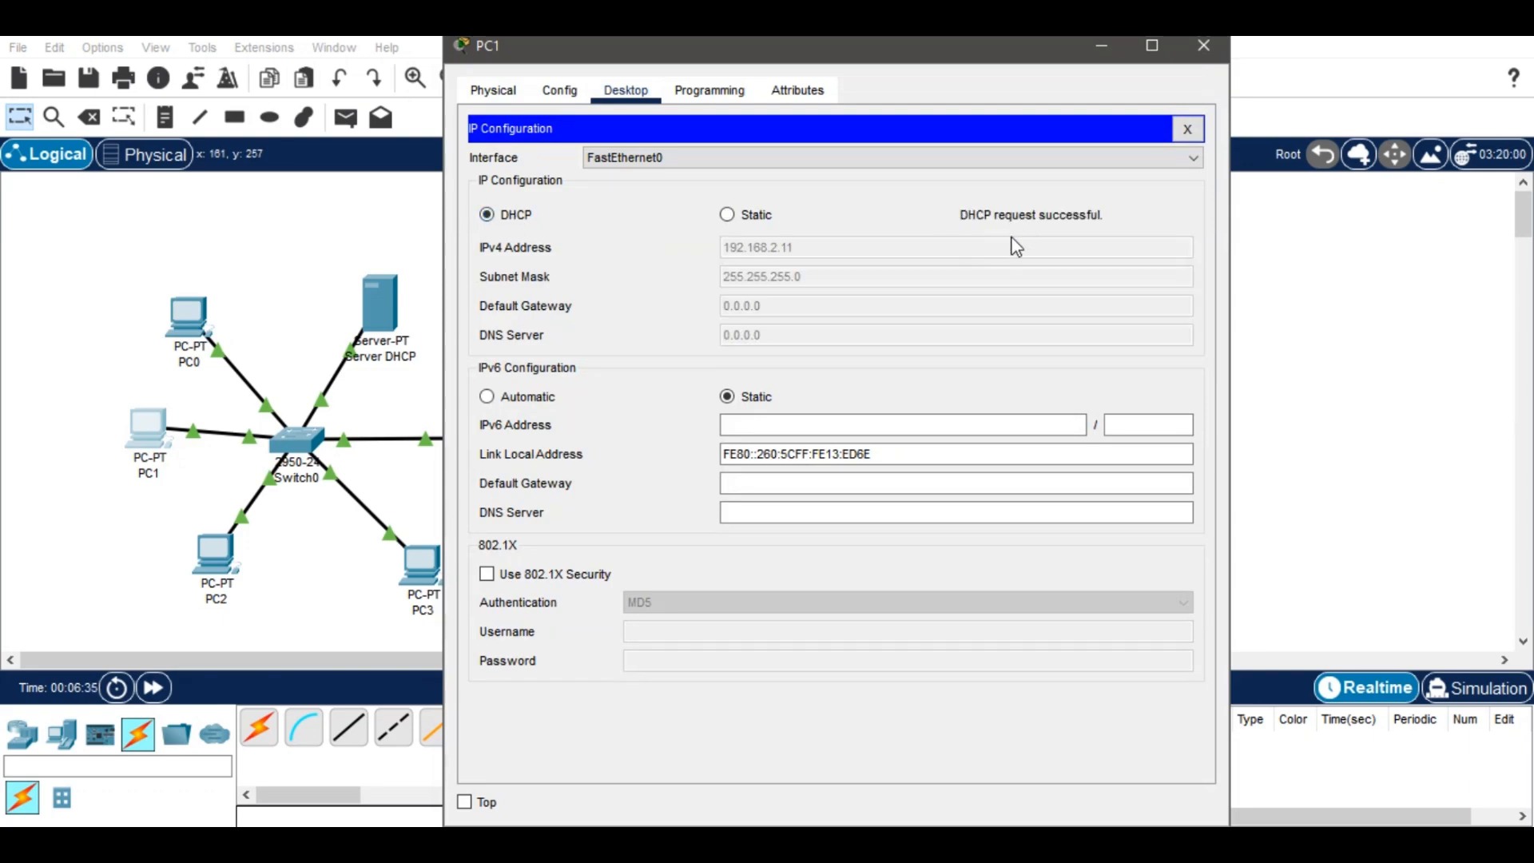
left_click(1202, 50)
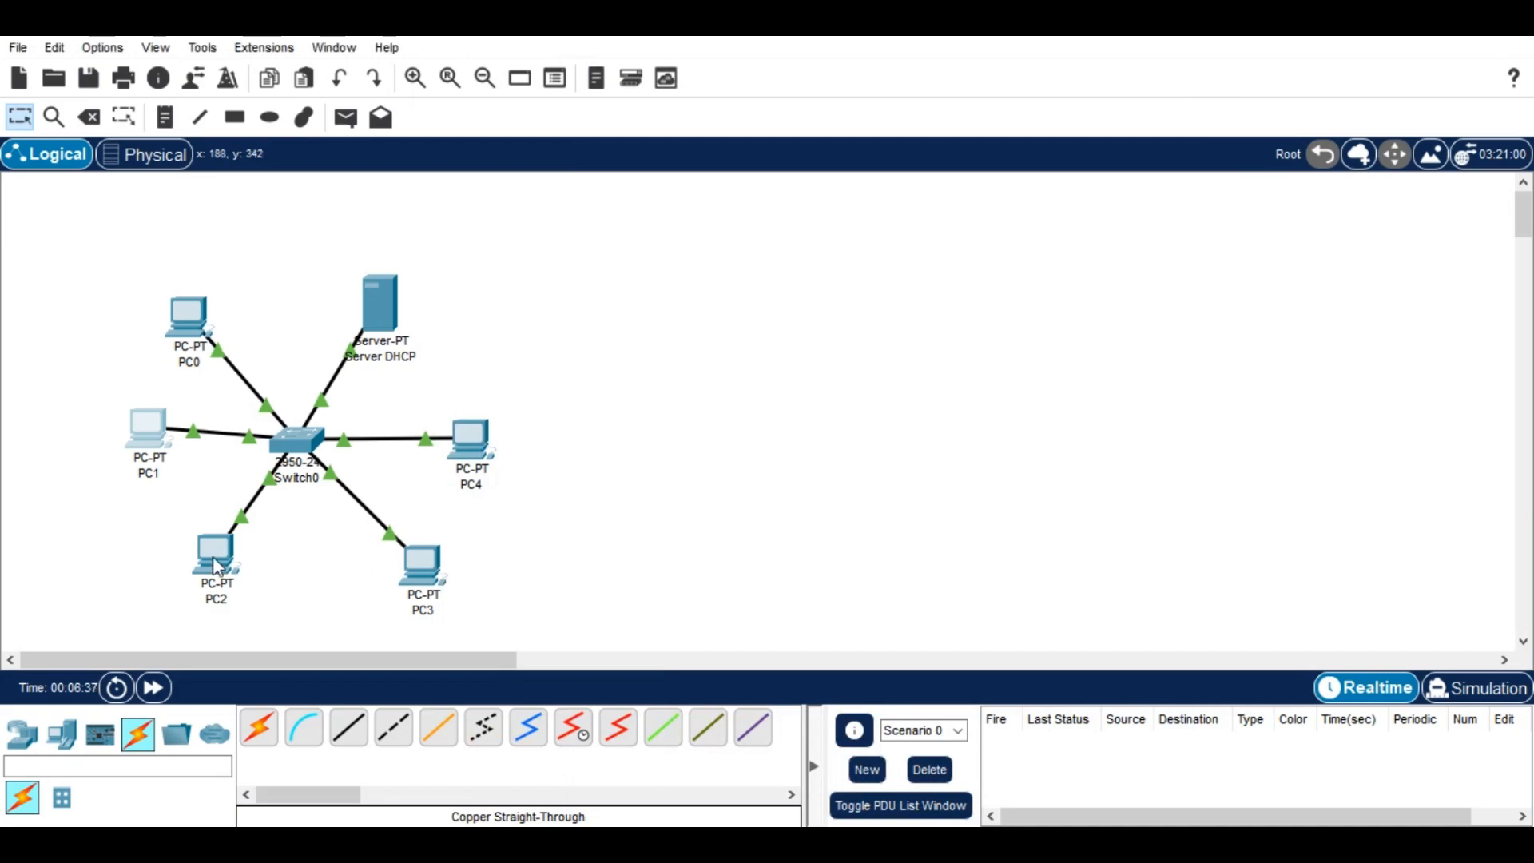
- Switch PC2's IP configuration to DHCP so it requests an address, and close its window
left_click(224, 549)
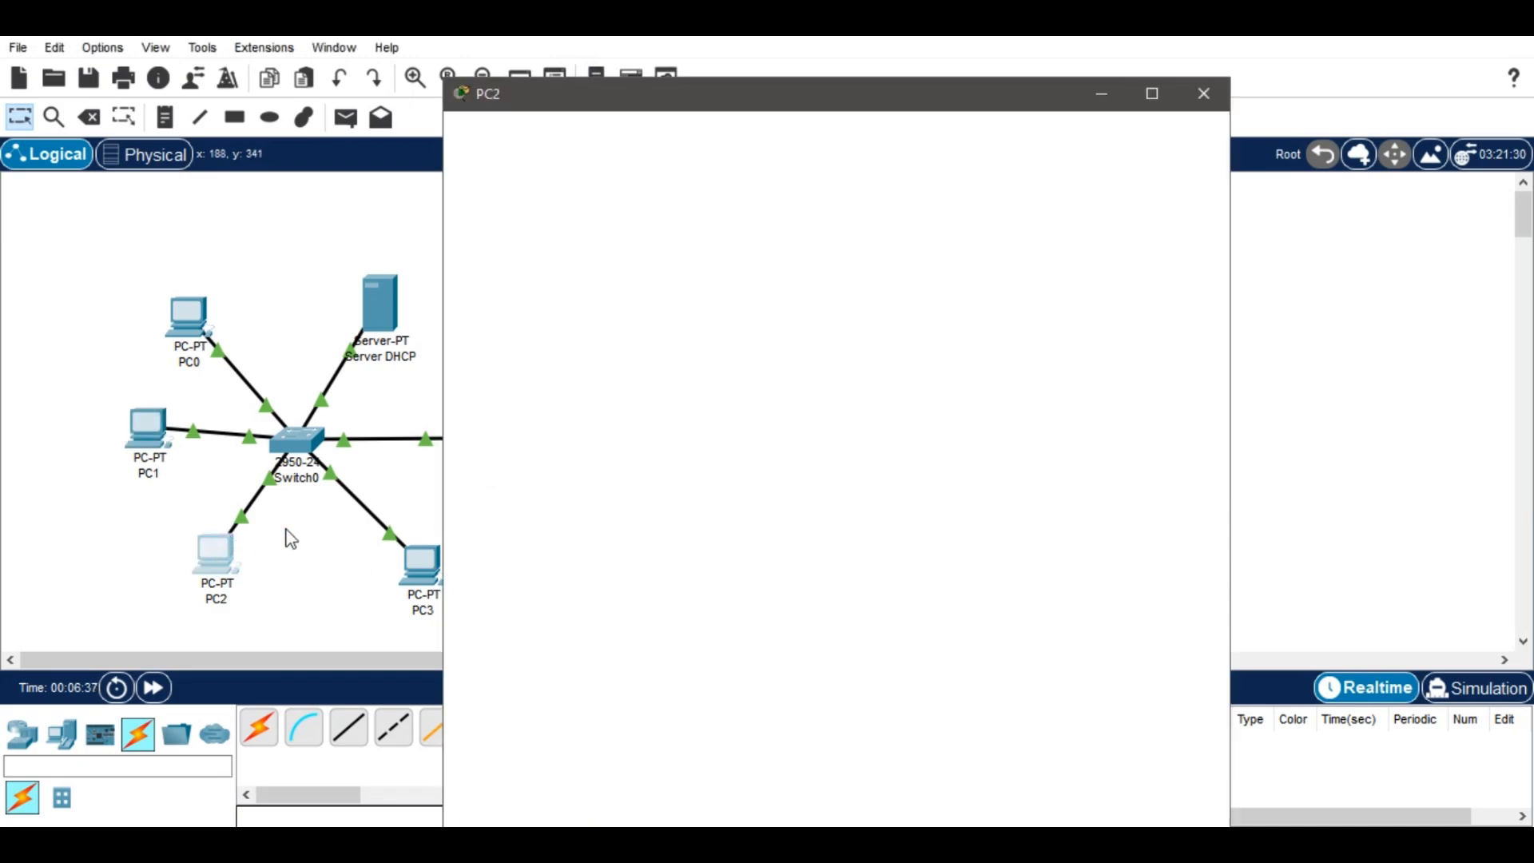
left_click(612, 99)
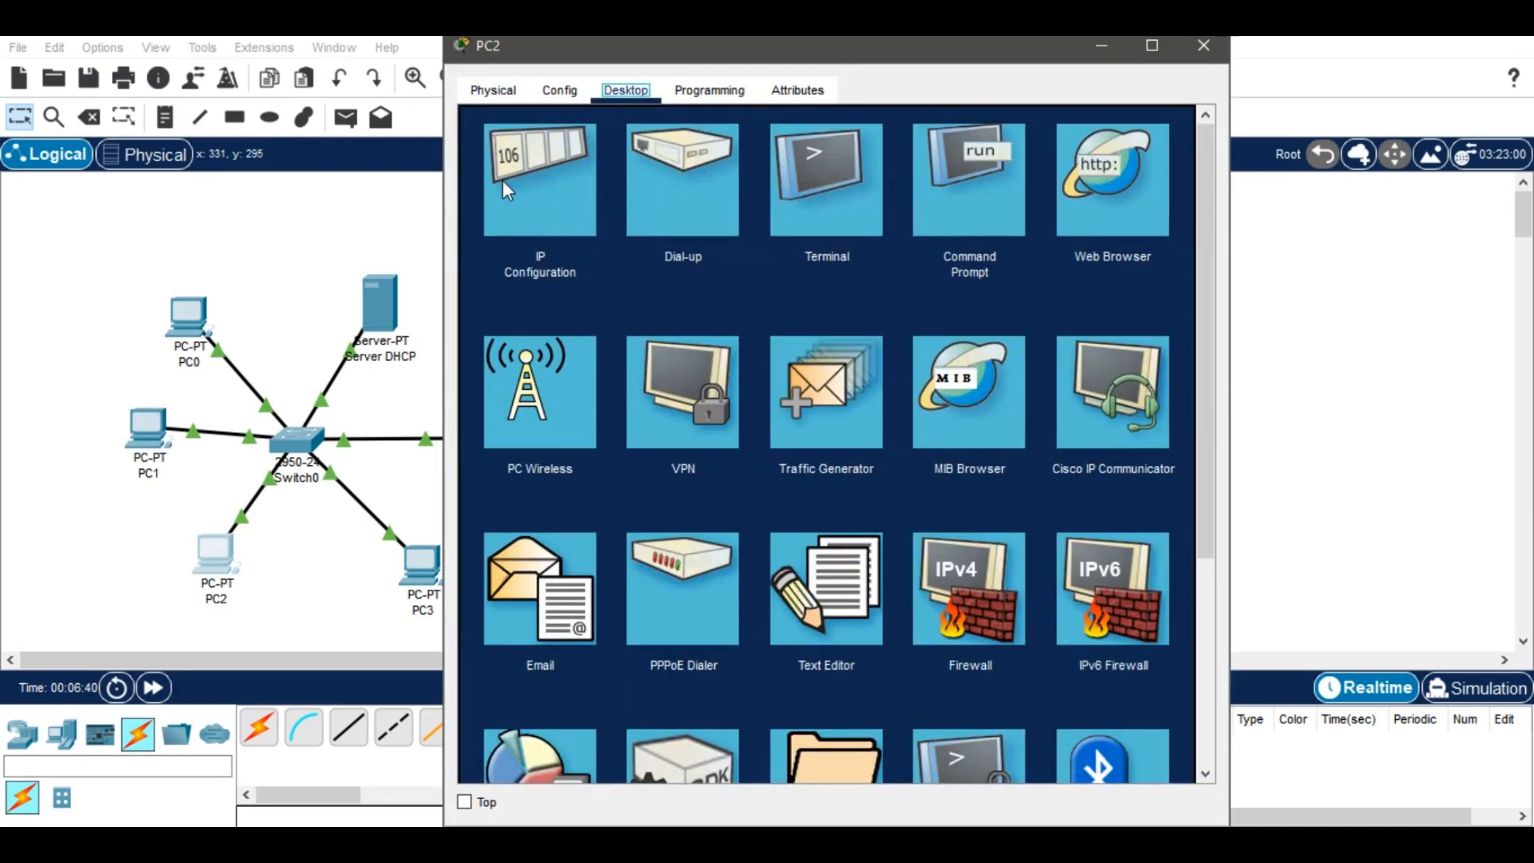
left_click(502, 179)
left_click(523, 216)
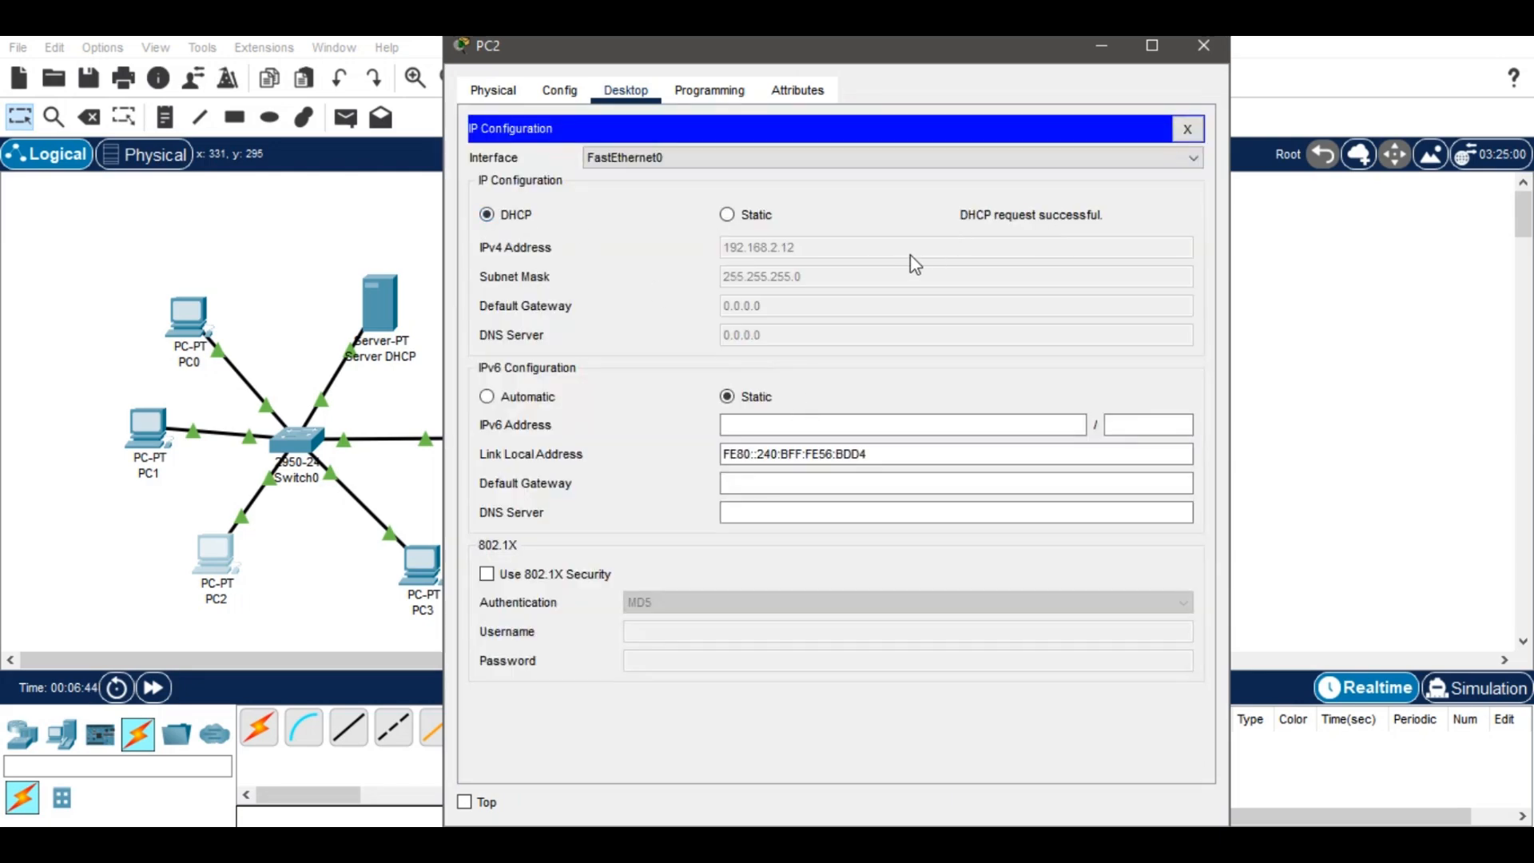
left_click(1204, 45)
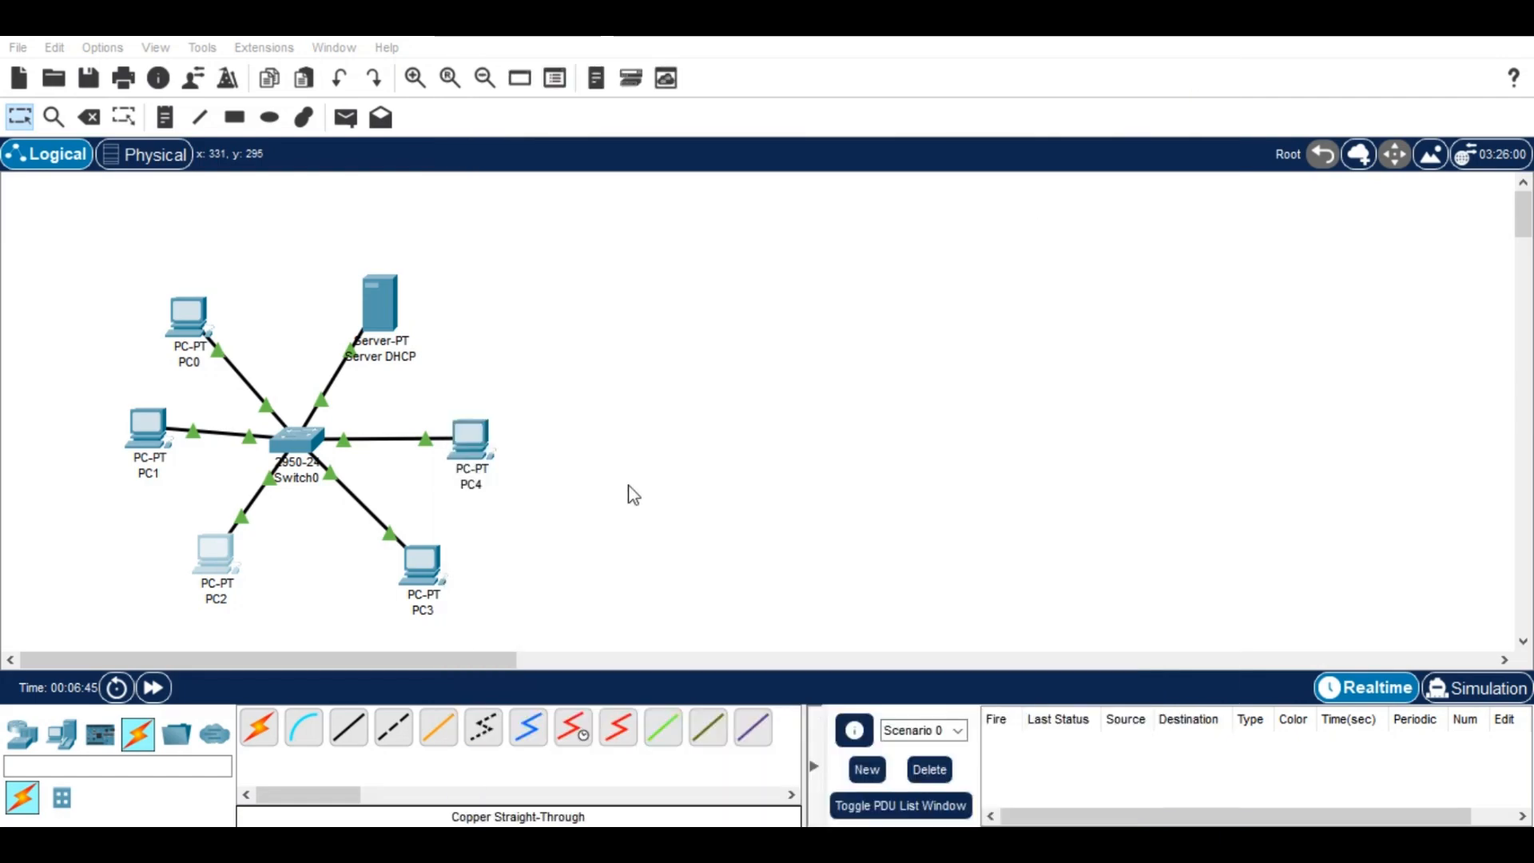
- Switch PC3's IP configuration to DHCP so it requests an address, and close its window
left_click(425, 577)
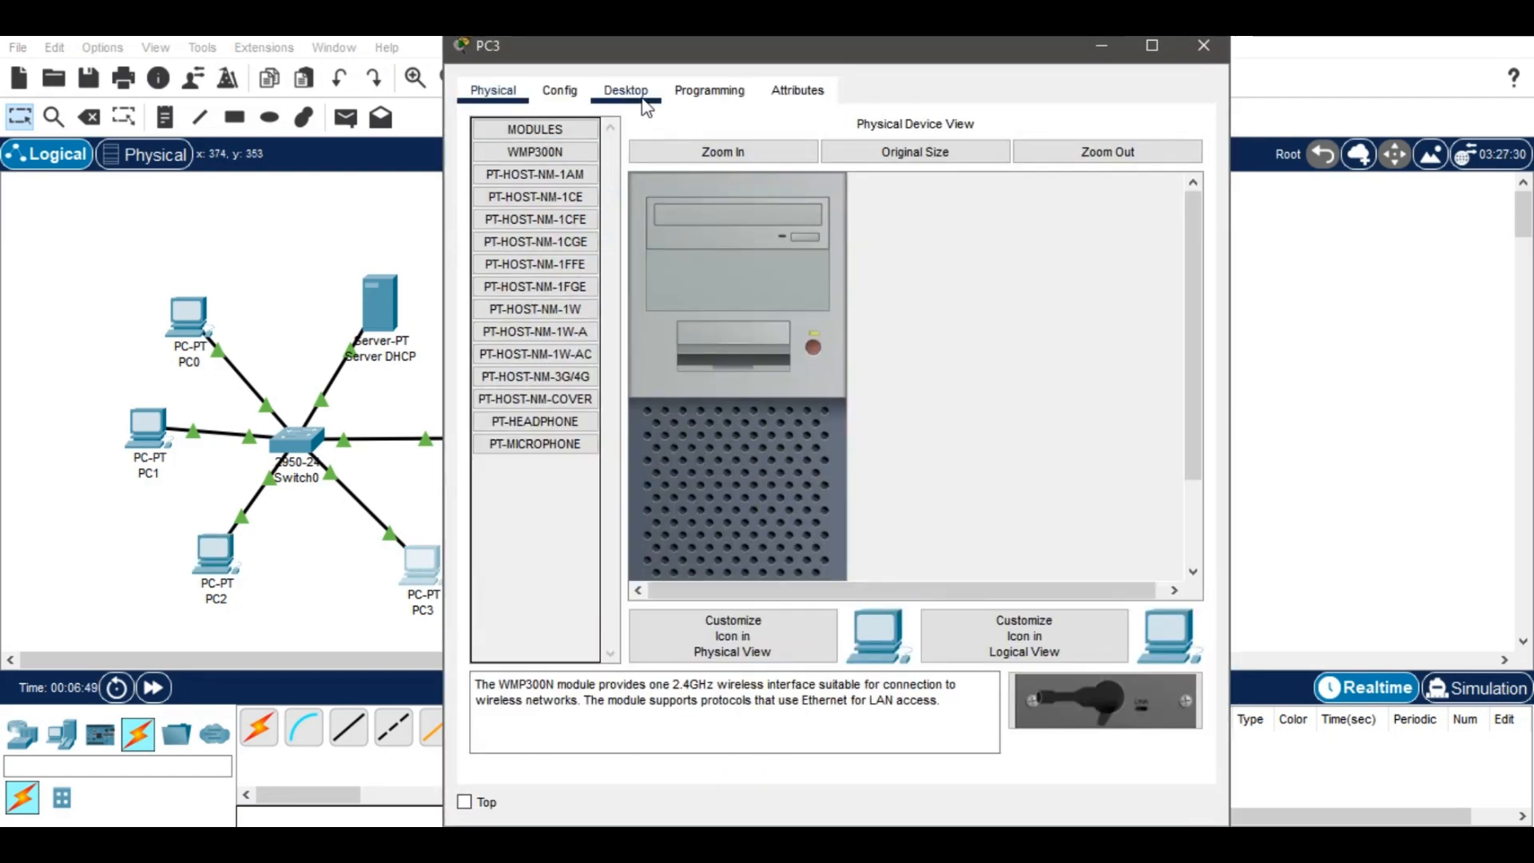
left_click(644, 102)
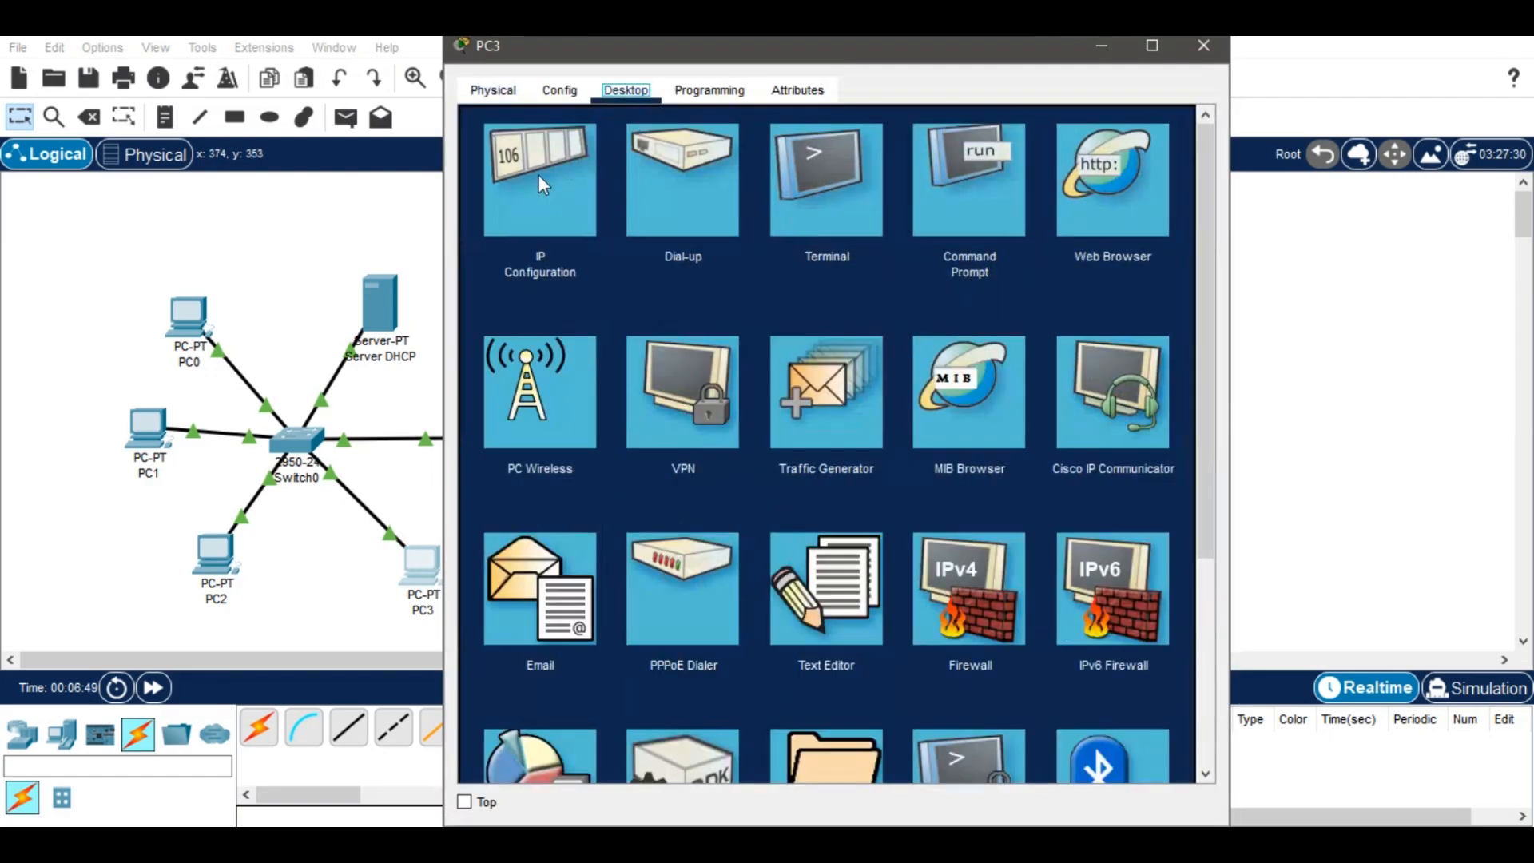
left_click(539, 174)
left_click(520, 217)
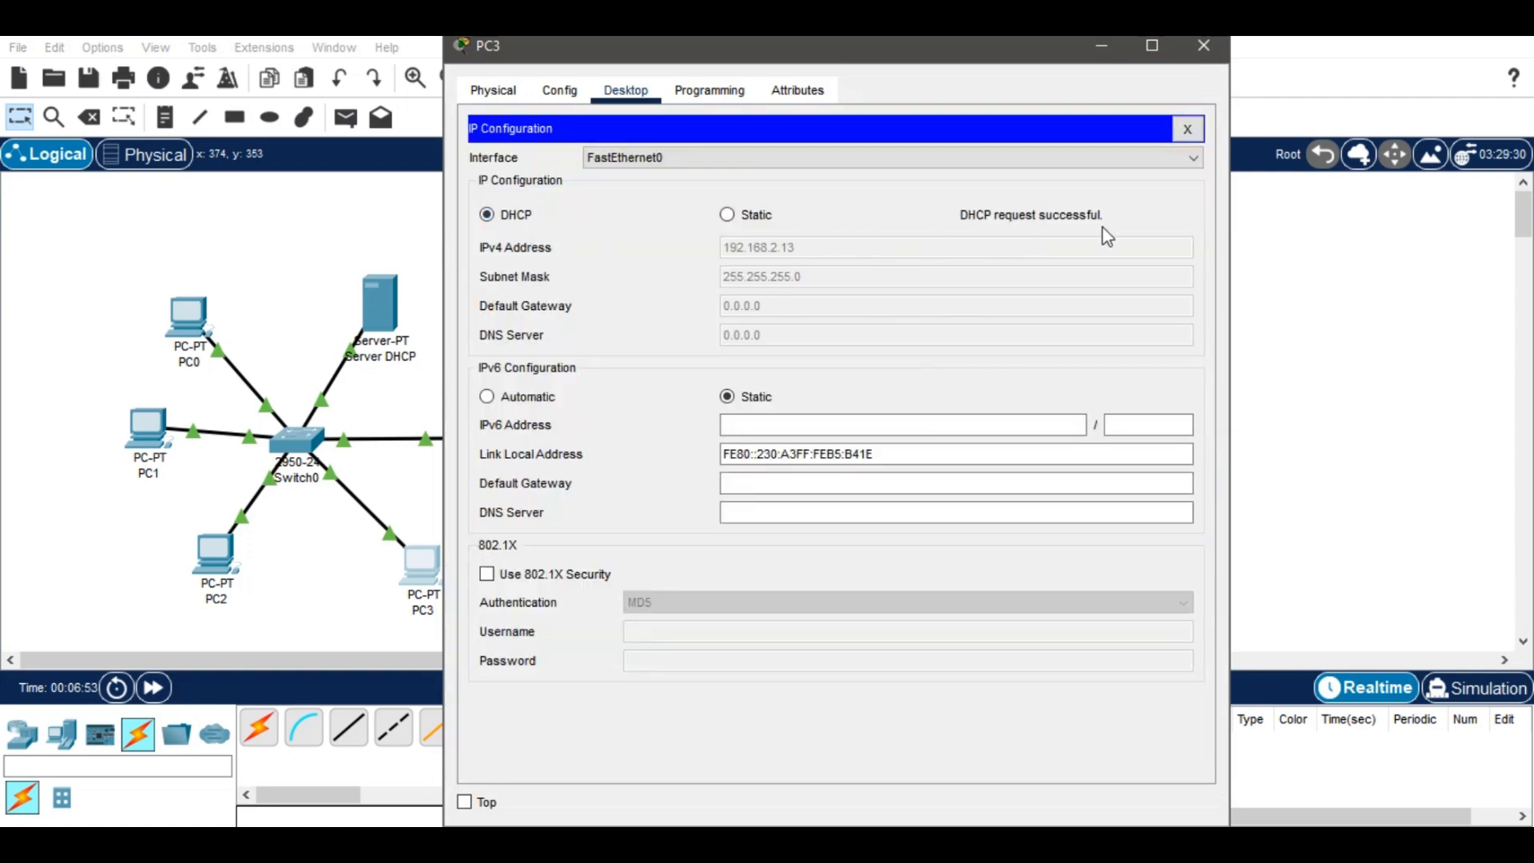
left_click(1203, 46)
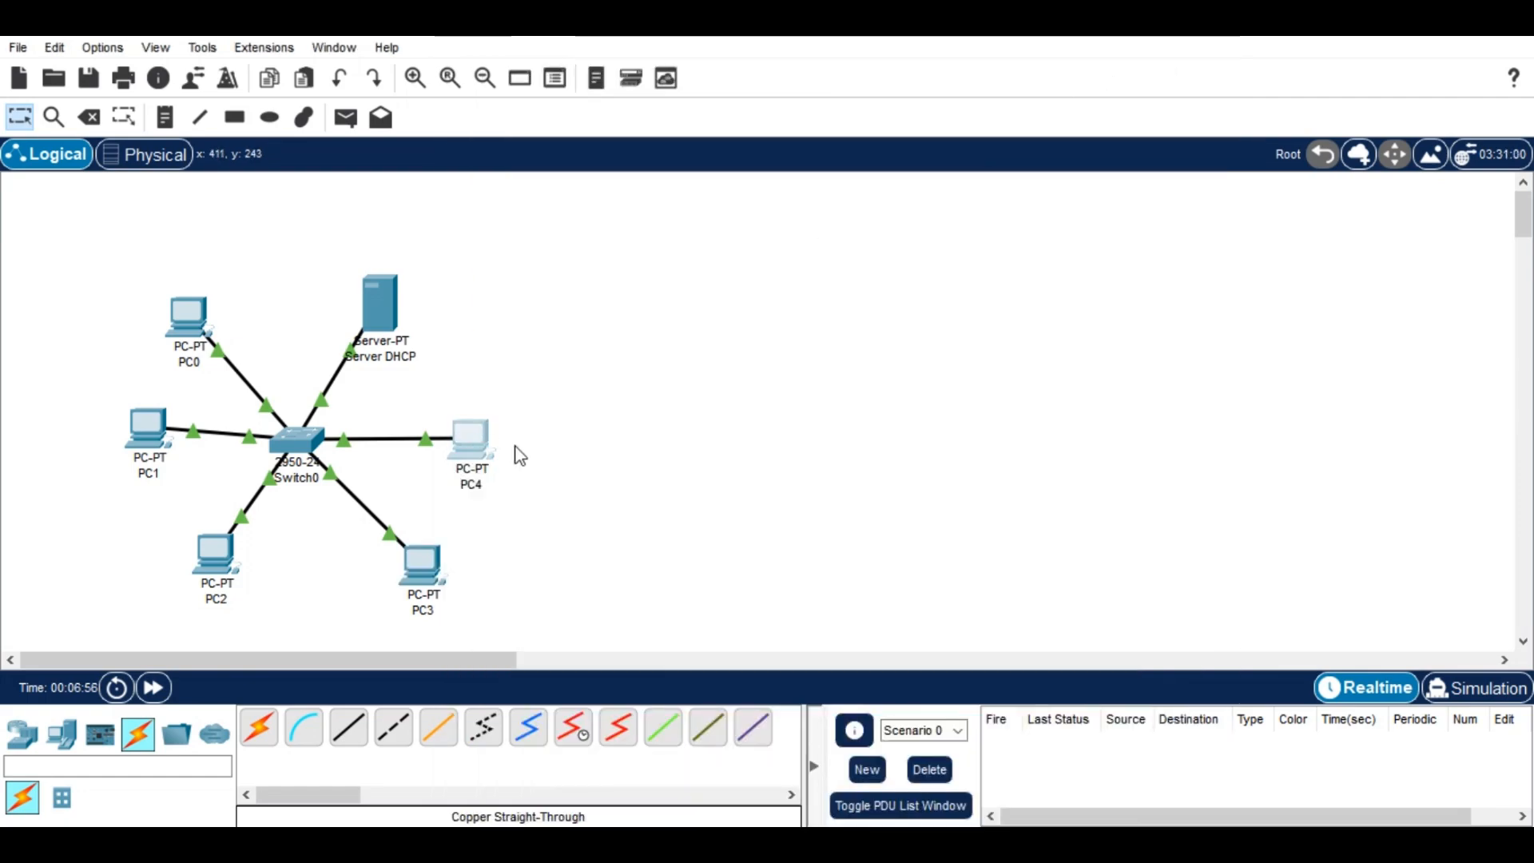
- Switch PC4's IP configuration to DHCP so it requests an address, and close its window
left_click(472, 440)
left_click(611, 92)
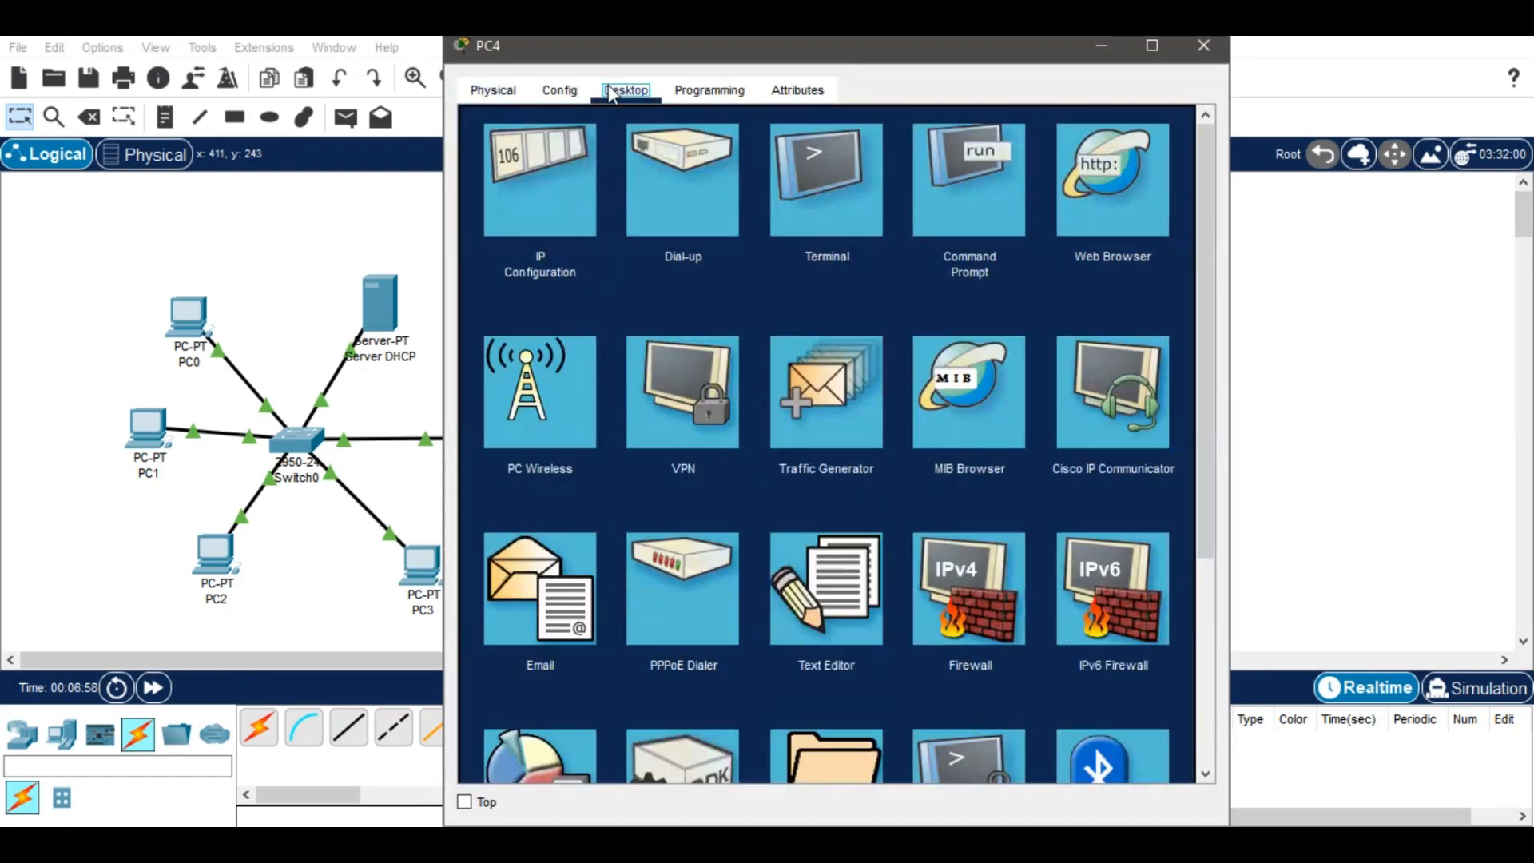
left_click(548, 189)
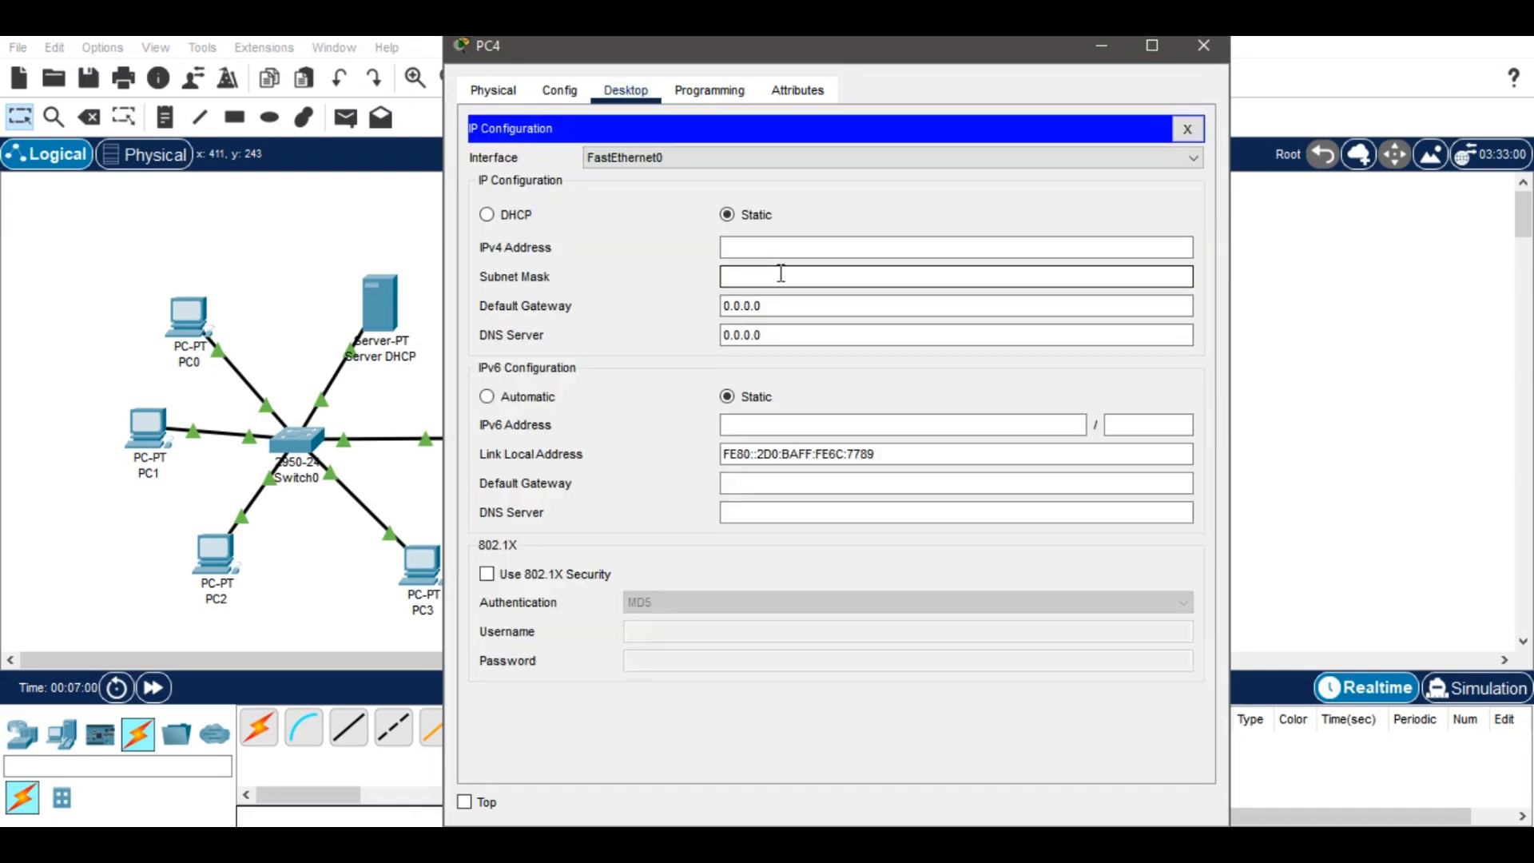
left_click(517, 214)
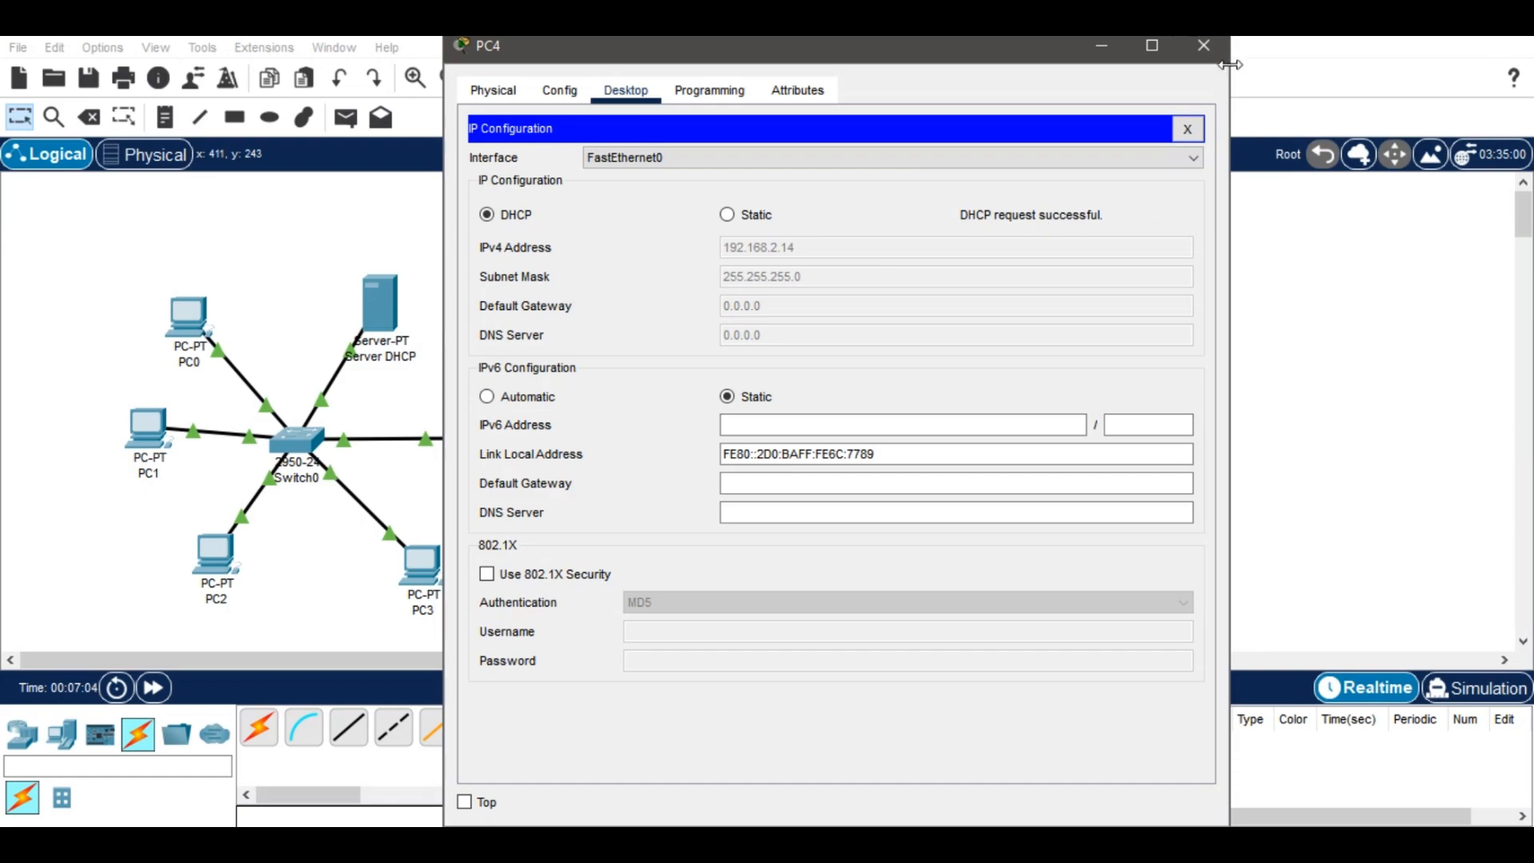
left_click(1203, 45)
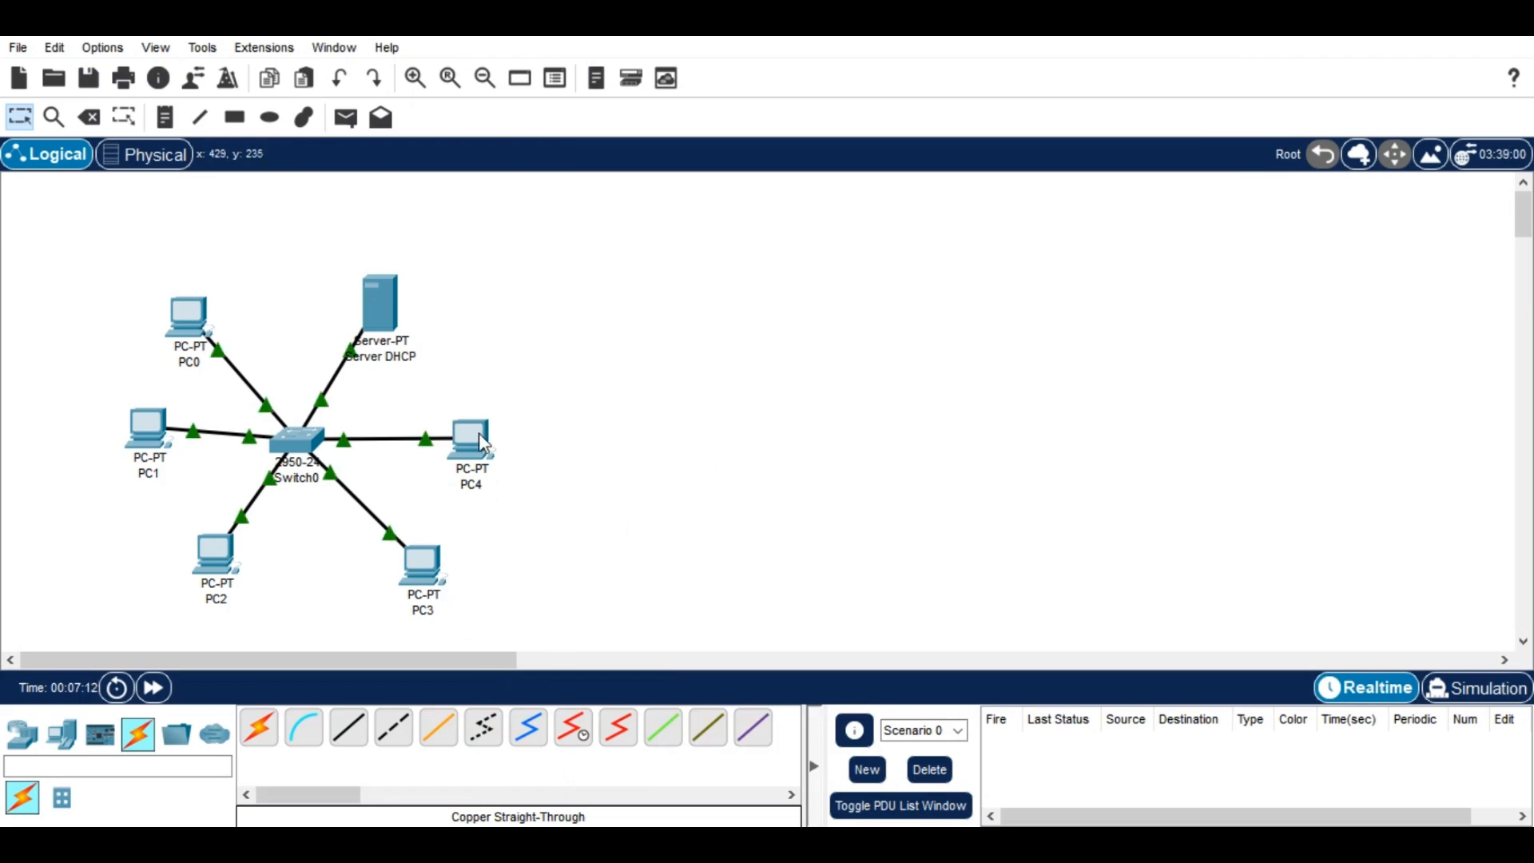
- Place two PCs in the empty workspace, one near the left edge and one well to its right at about the same height
mouse_move(482, 462)
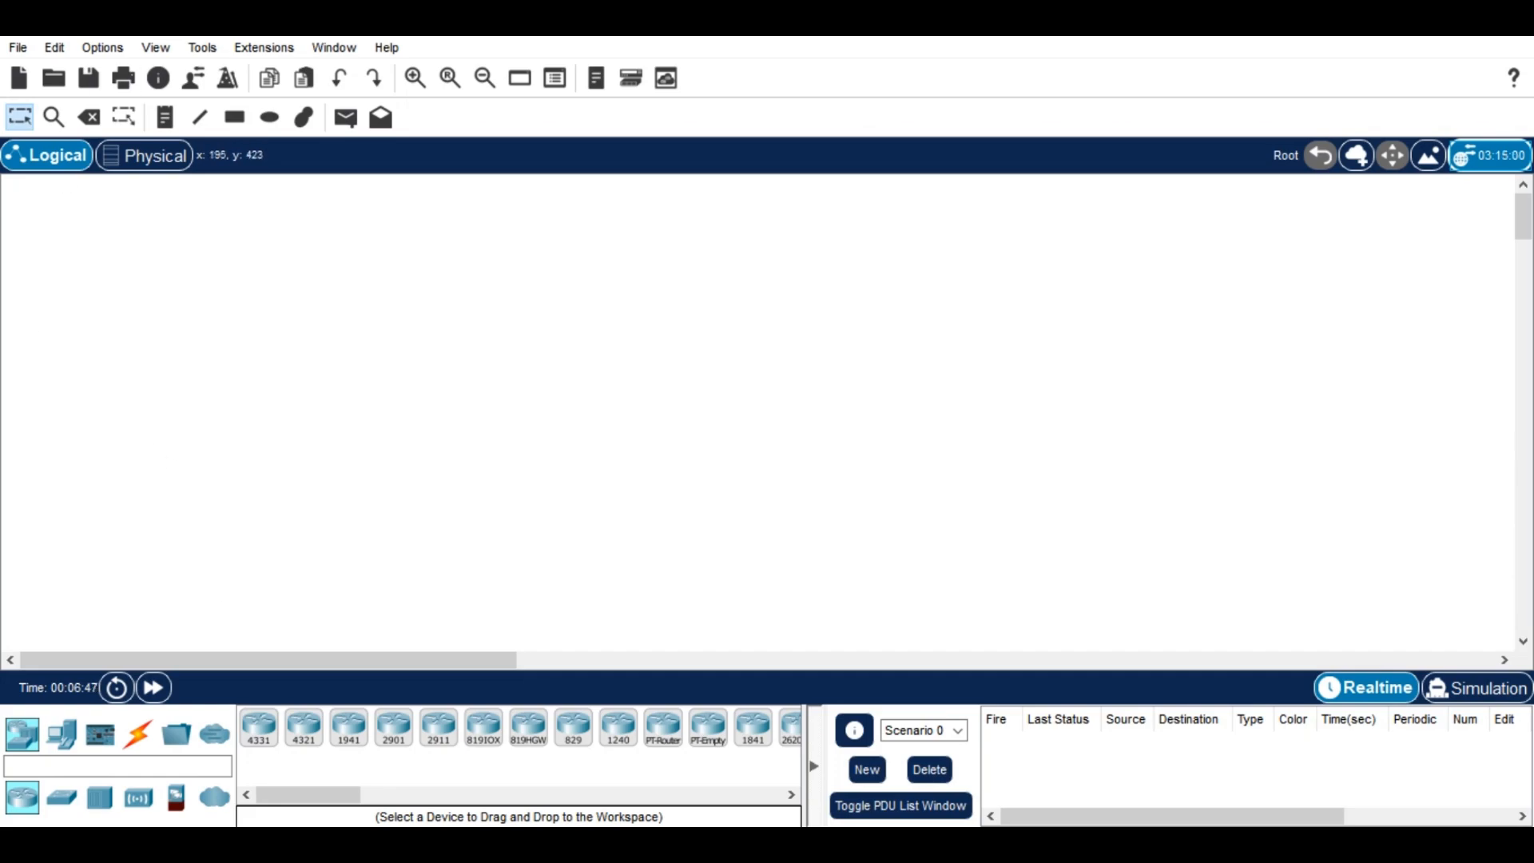
left_click(67, 739)
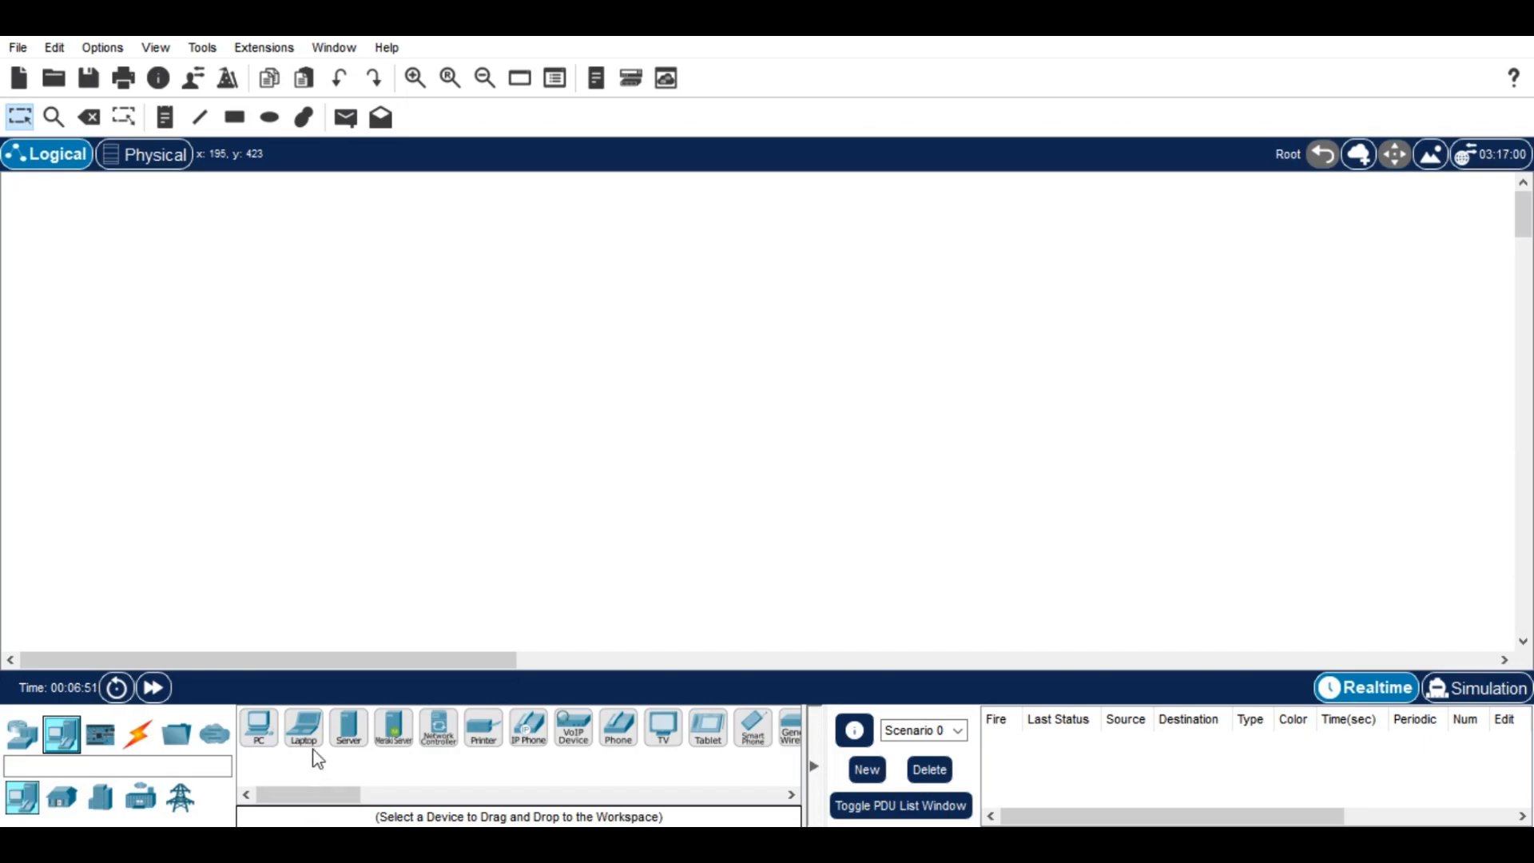
left_click(267, 744)
left_click(97, 435)
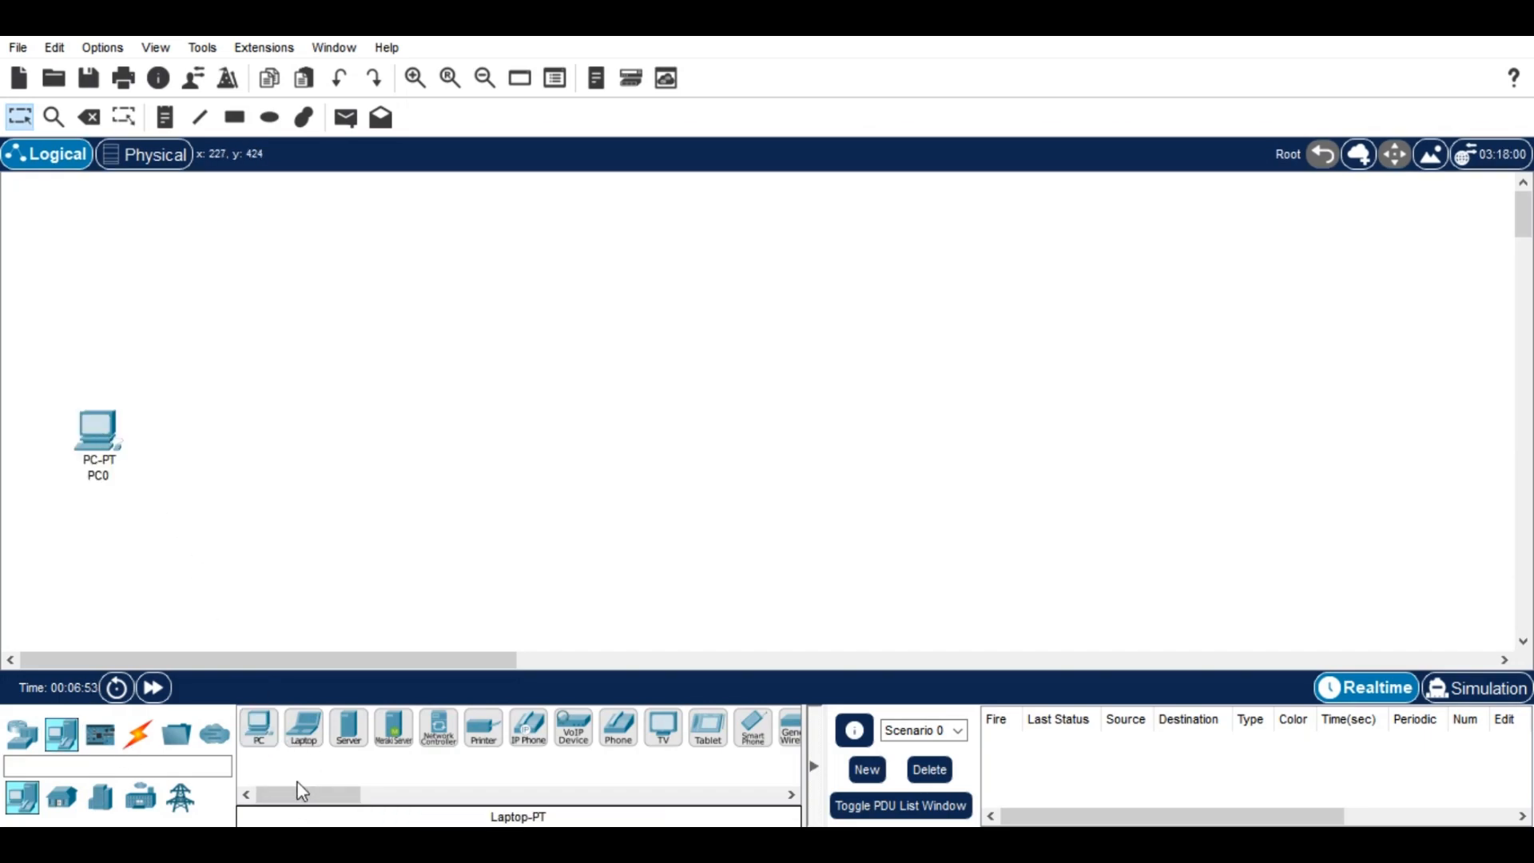
left_click(268, 747)
left_click(677, 449)
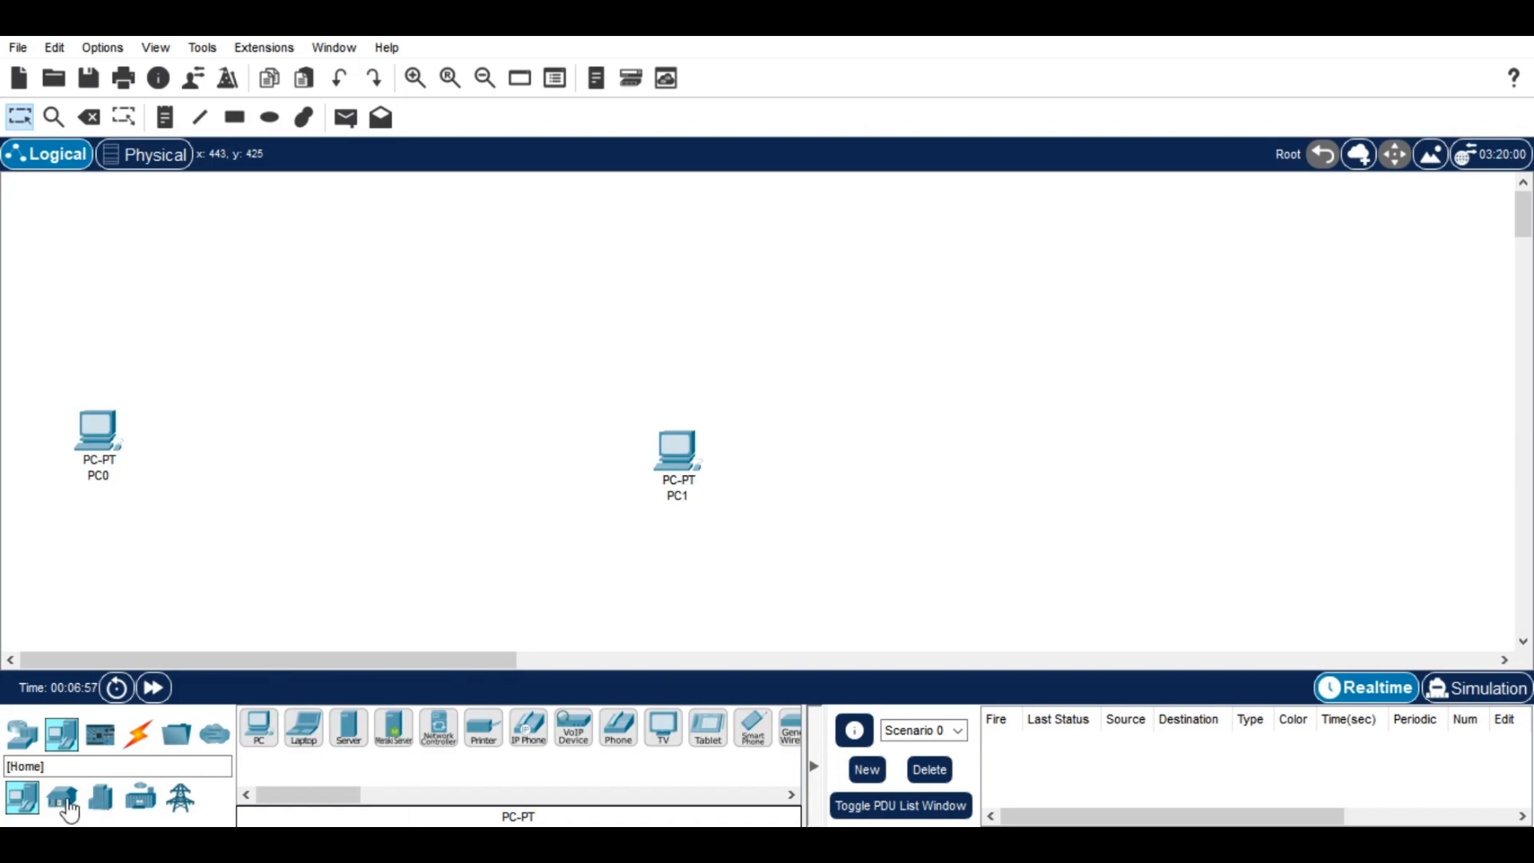
- Place two 2950-24 switches between the PCs, one beside PC0 and the other beside PC1
left_click(22, 733)
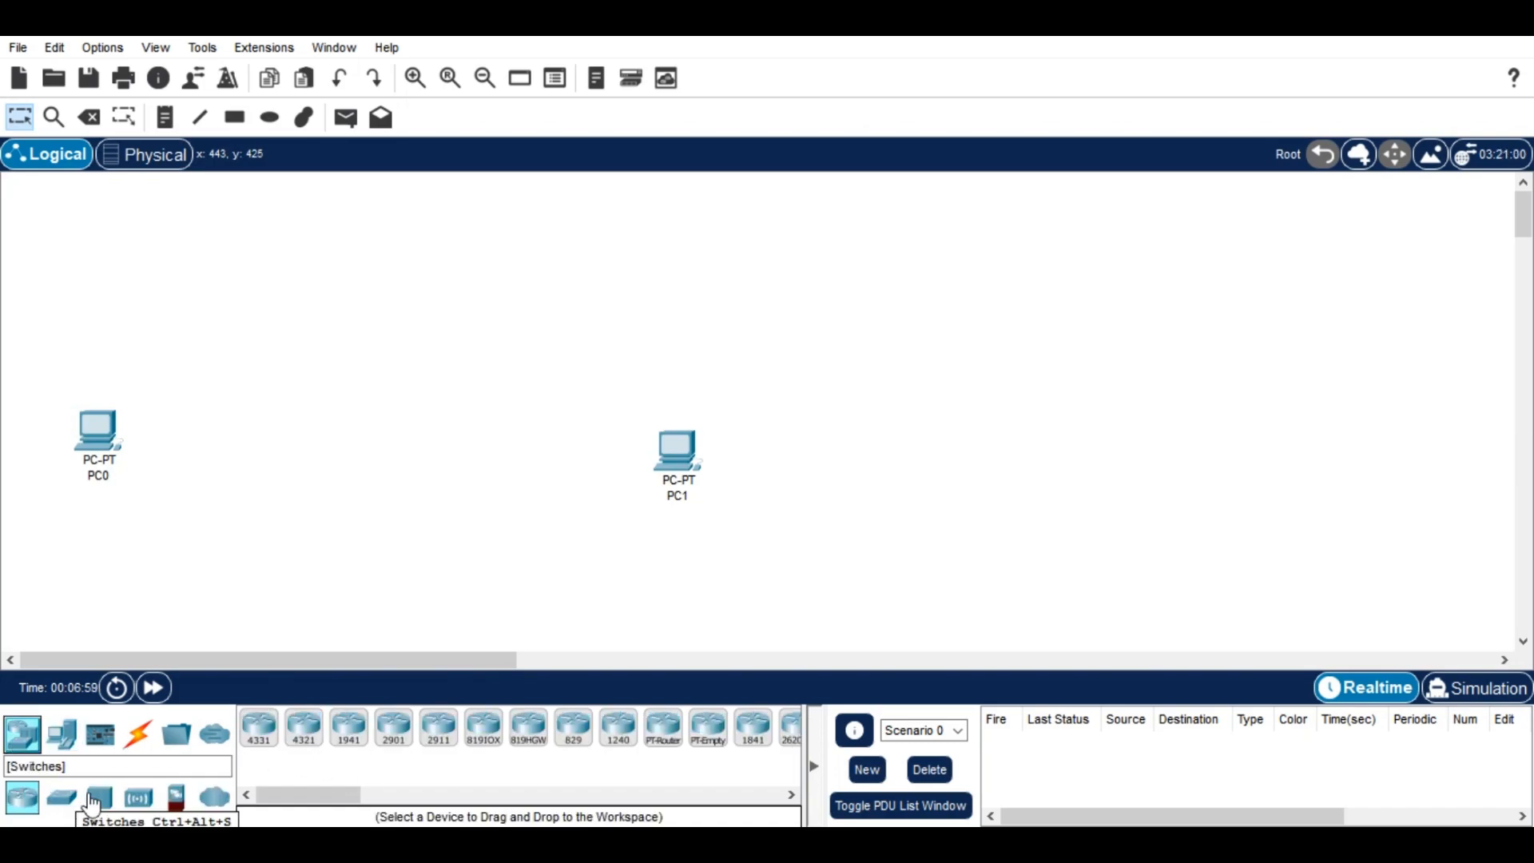
left_click(63, 797)
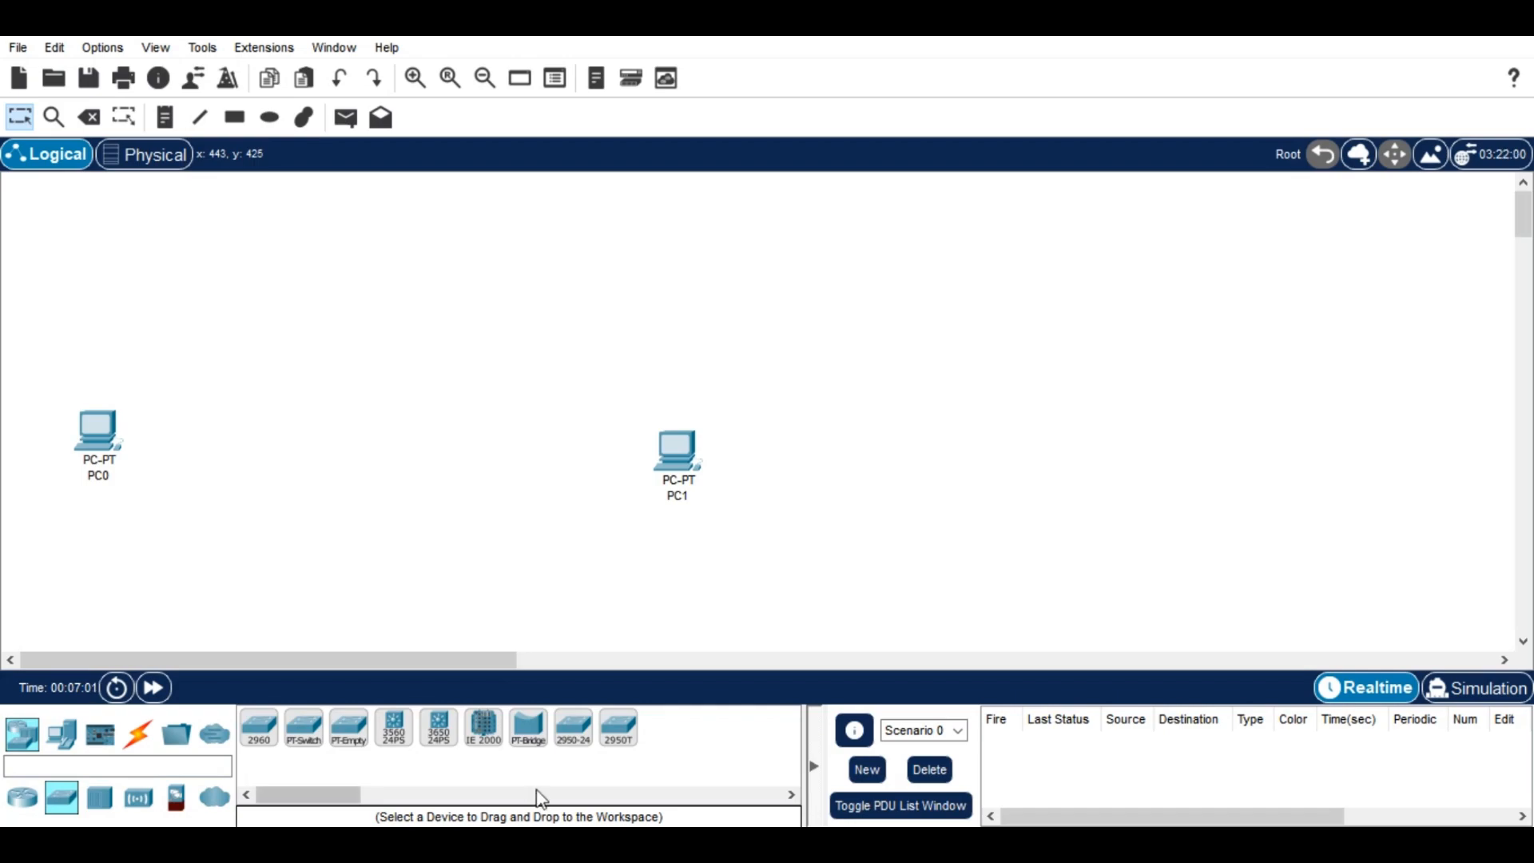
left_click(573, 727)
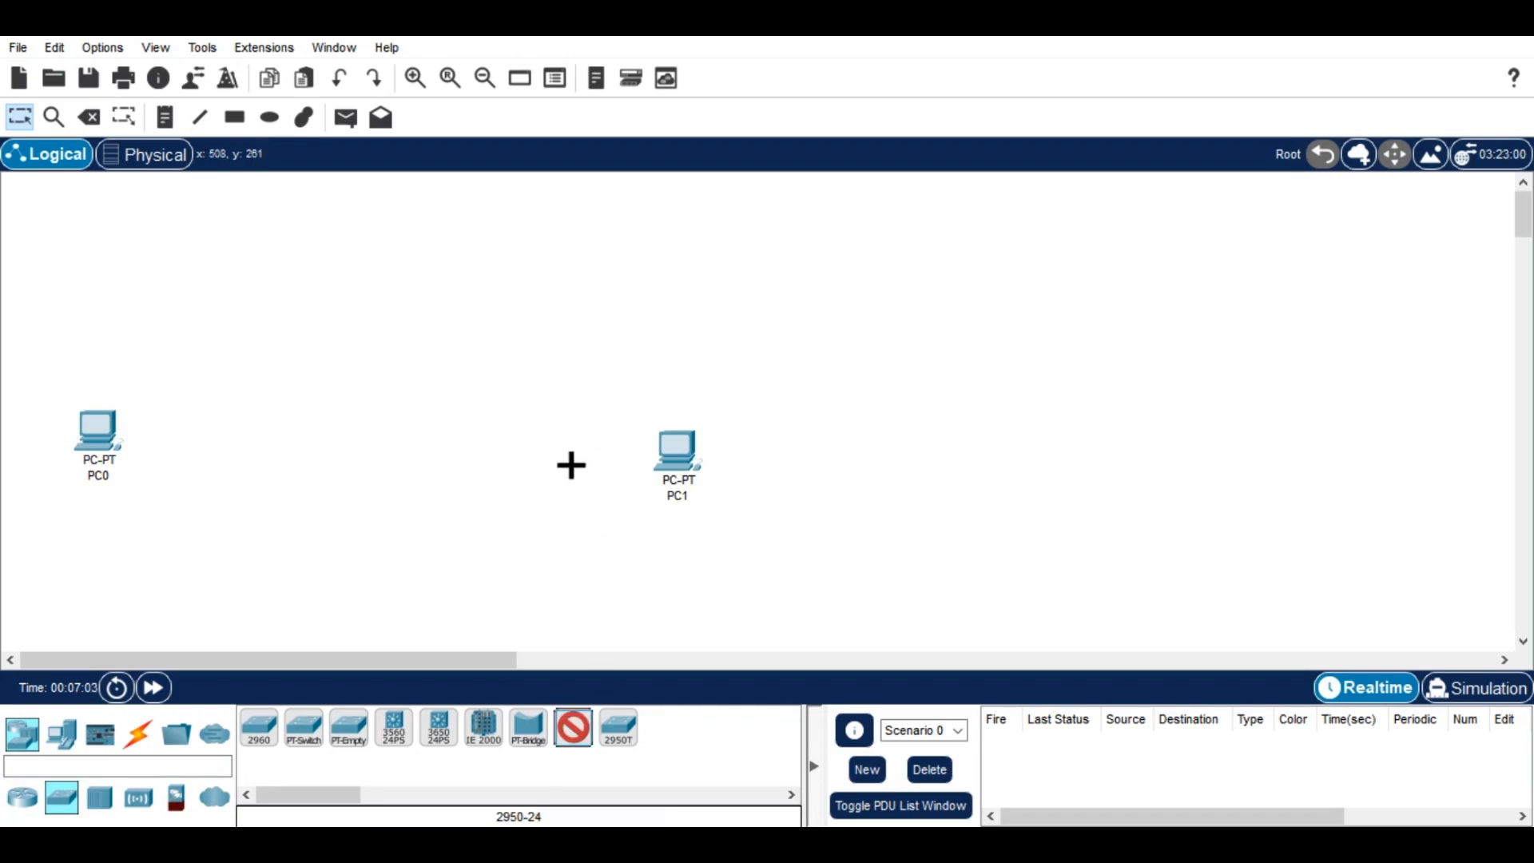
left_click(572, 463)
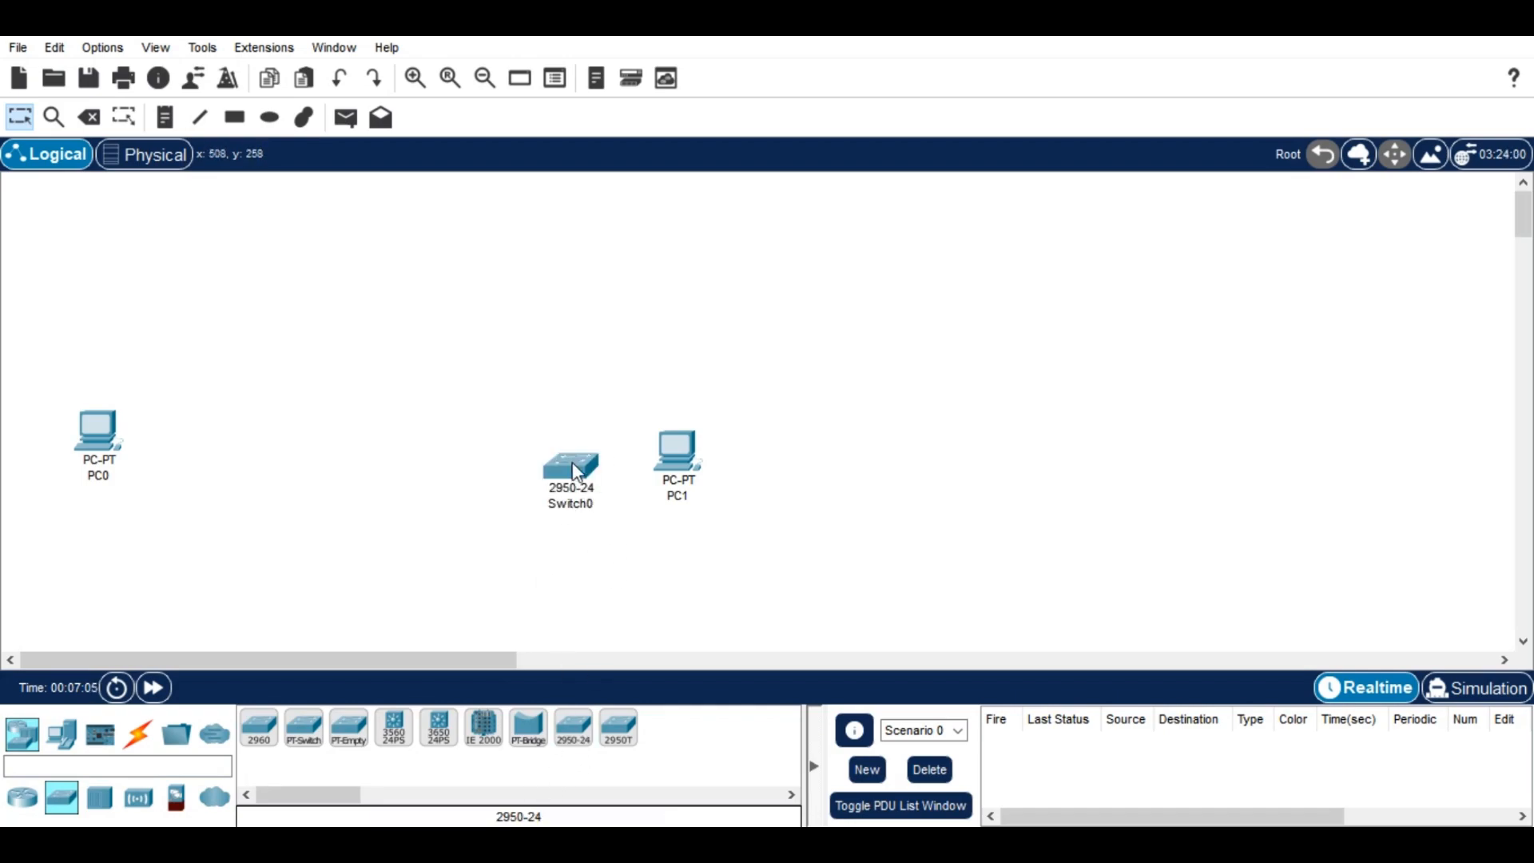
left_click_drag(572, 462, 225, 430)
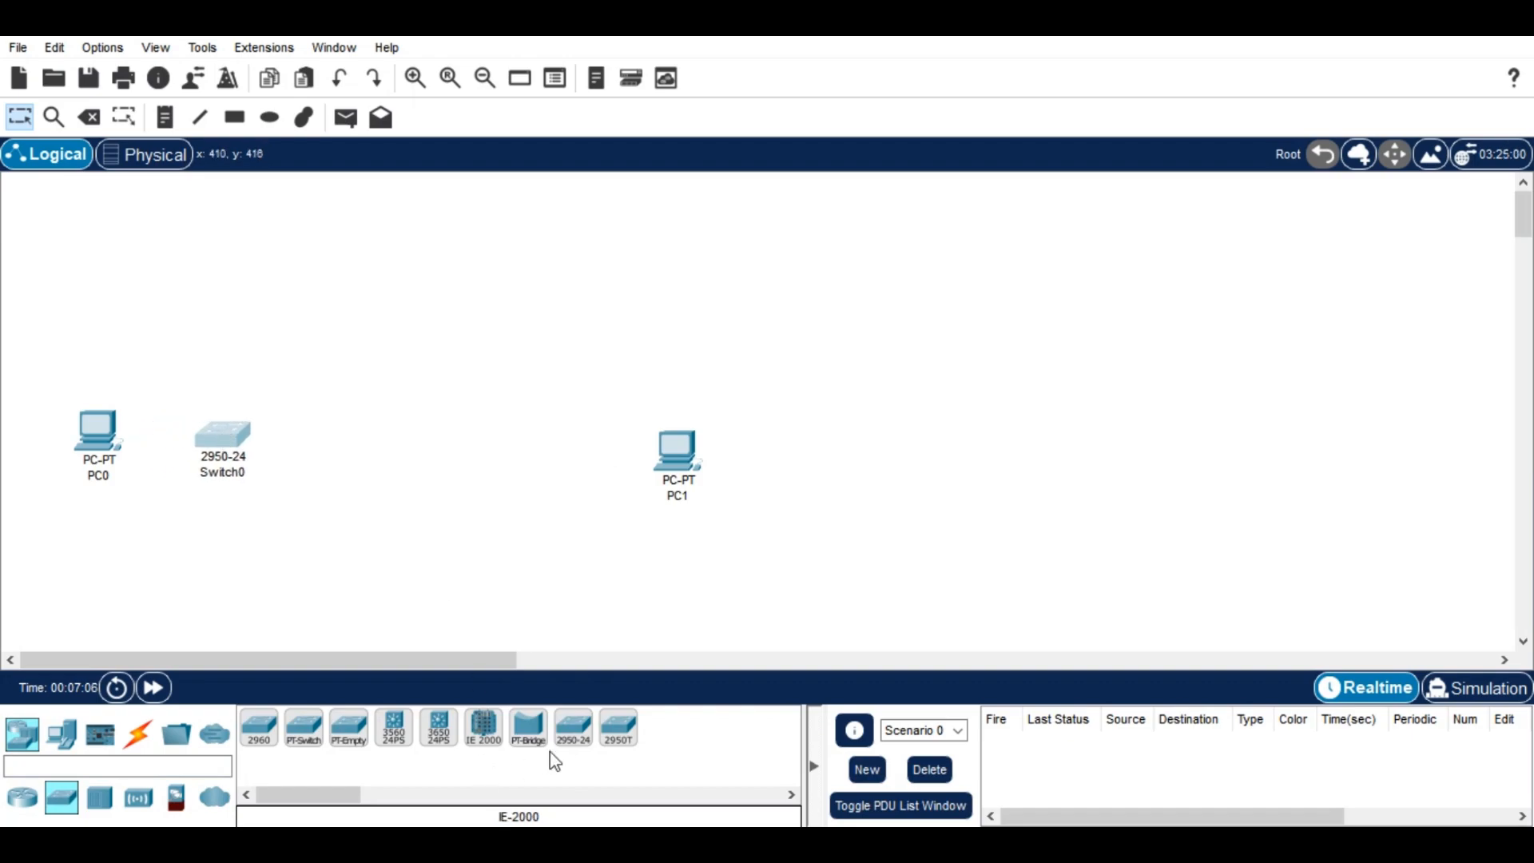
left_click(573, 726)
left_click(559, 463)
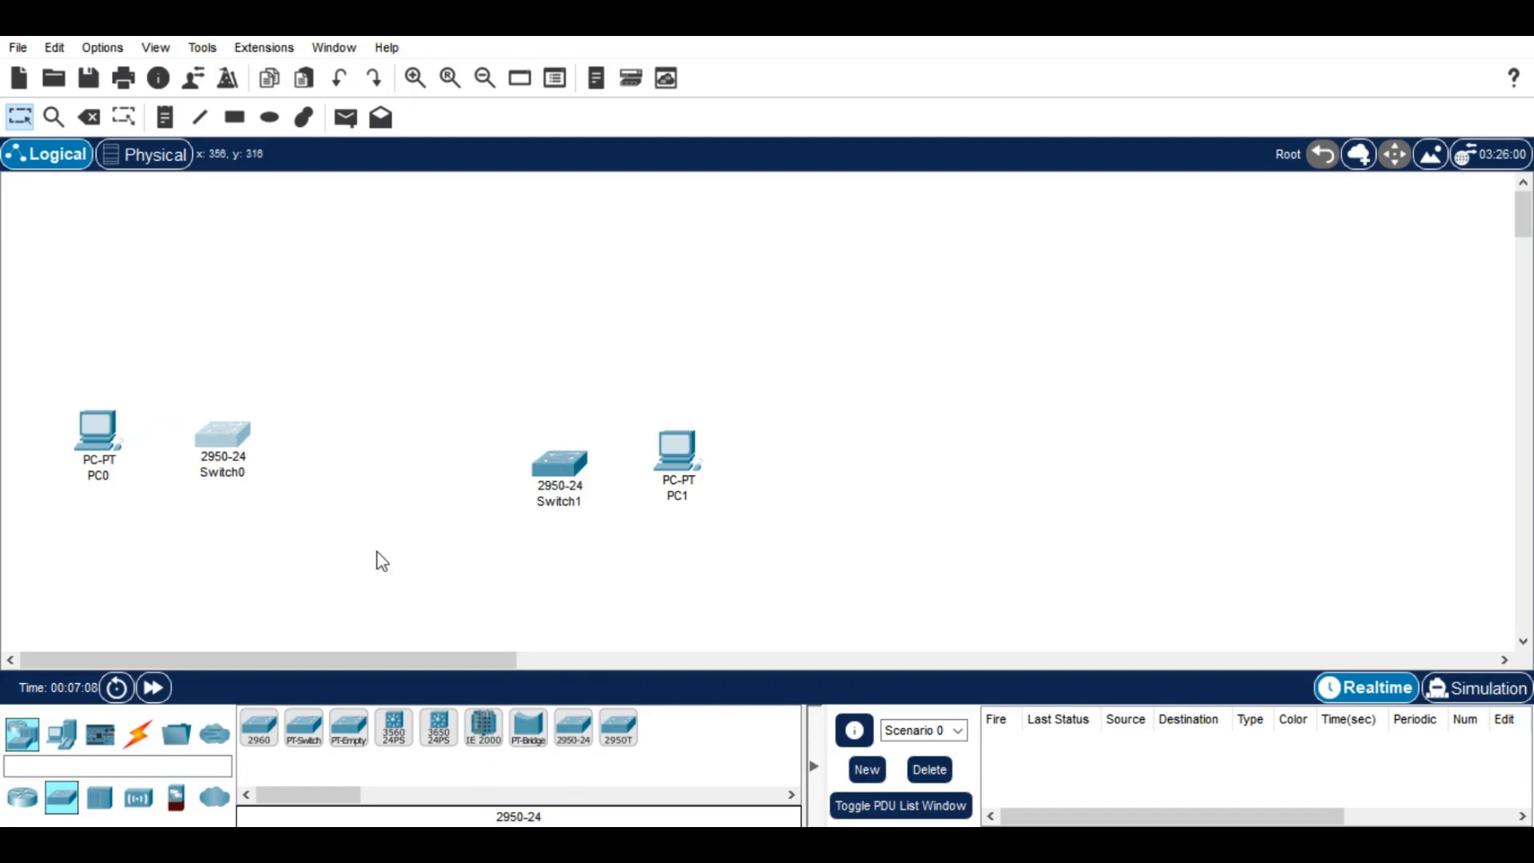
- Place an 1841 router midway between Switch0 and Switch1
left_click(31, 796)
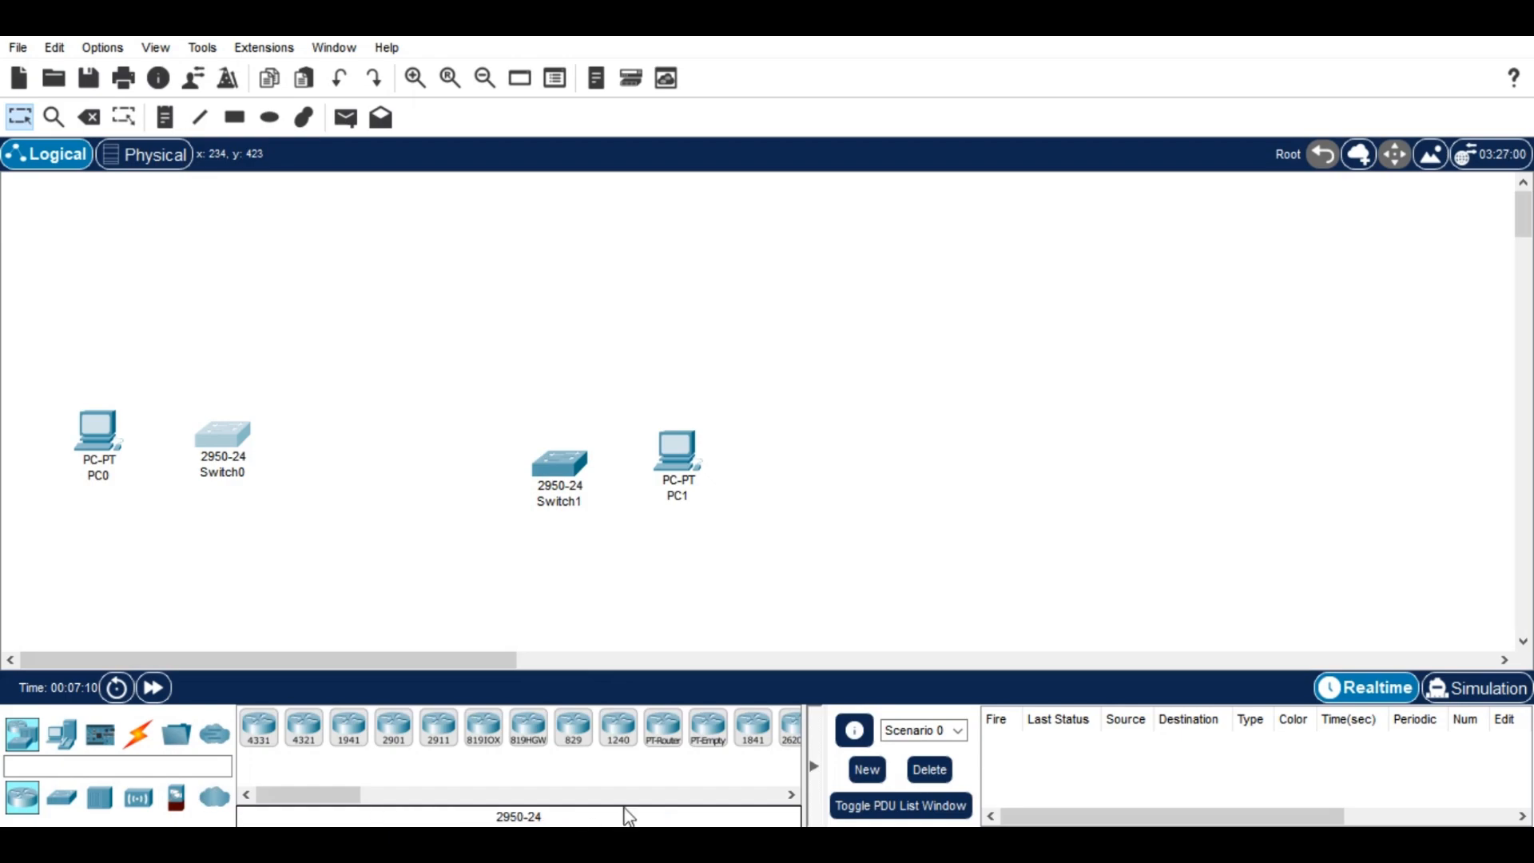
left_click(753, 727)
left_click(396, 463)
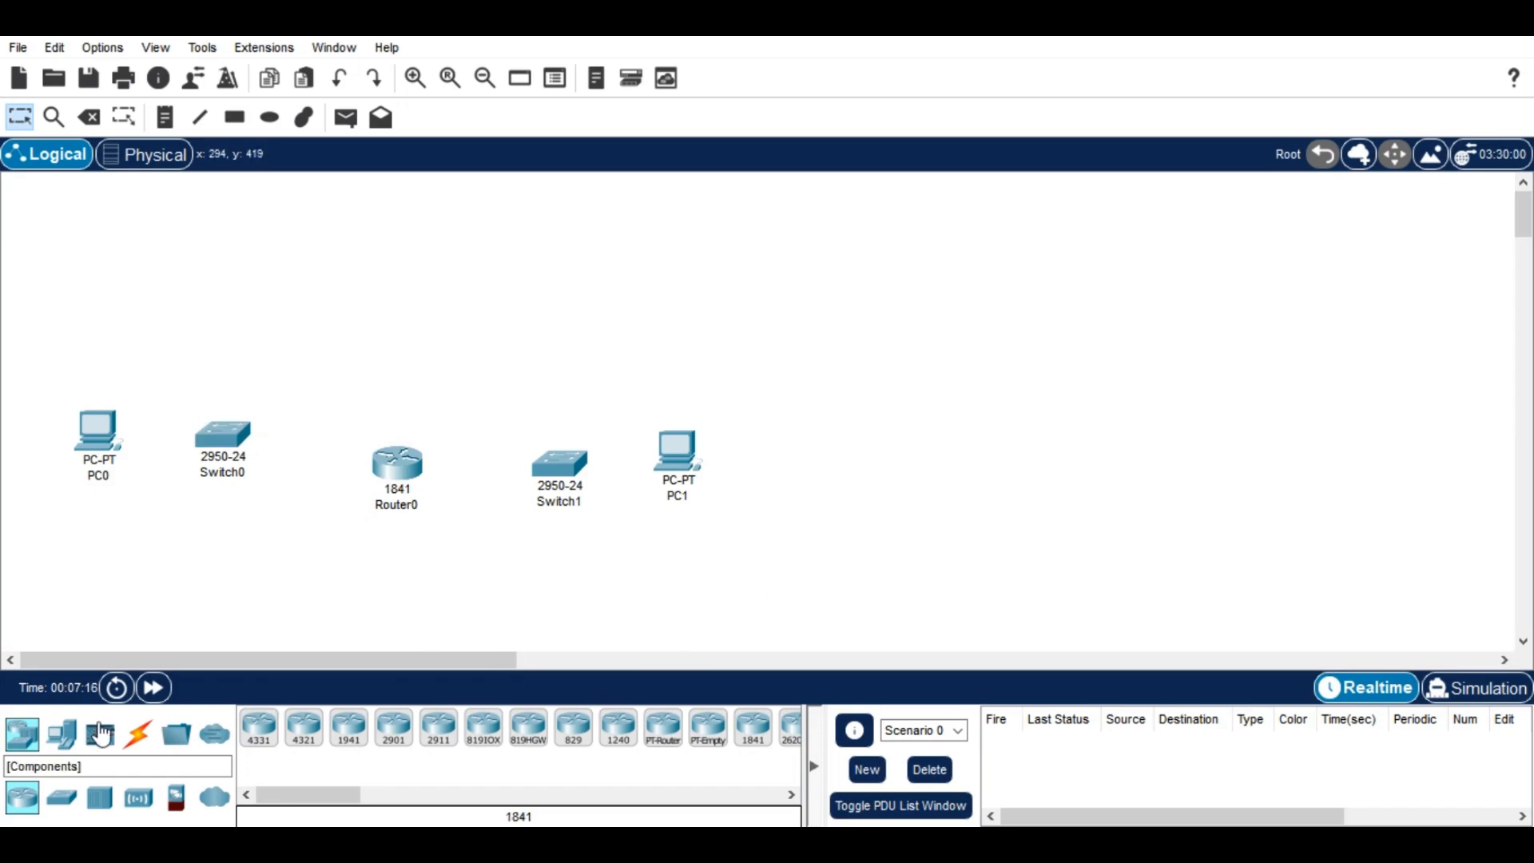
- Connect Switch0's FastEthernet0/2 to Router0's FastEthernet0/0 with a copper straight-through cable
left_click(137, 733)
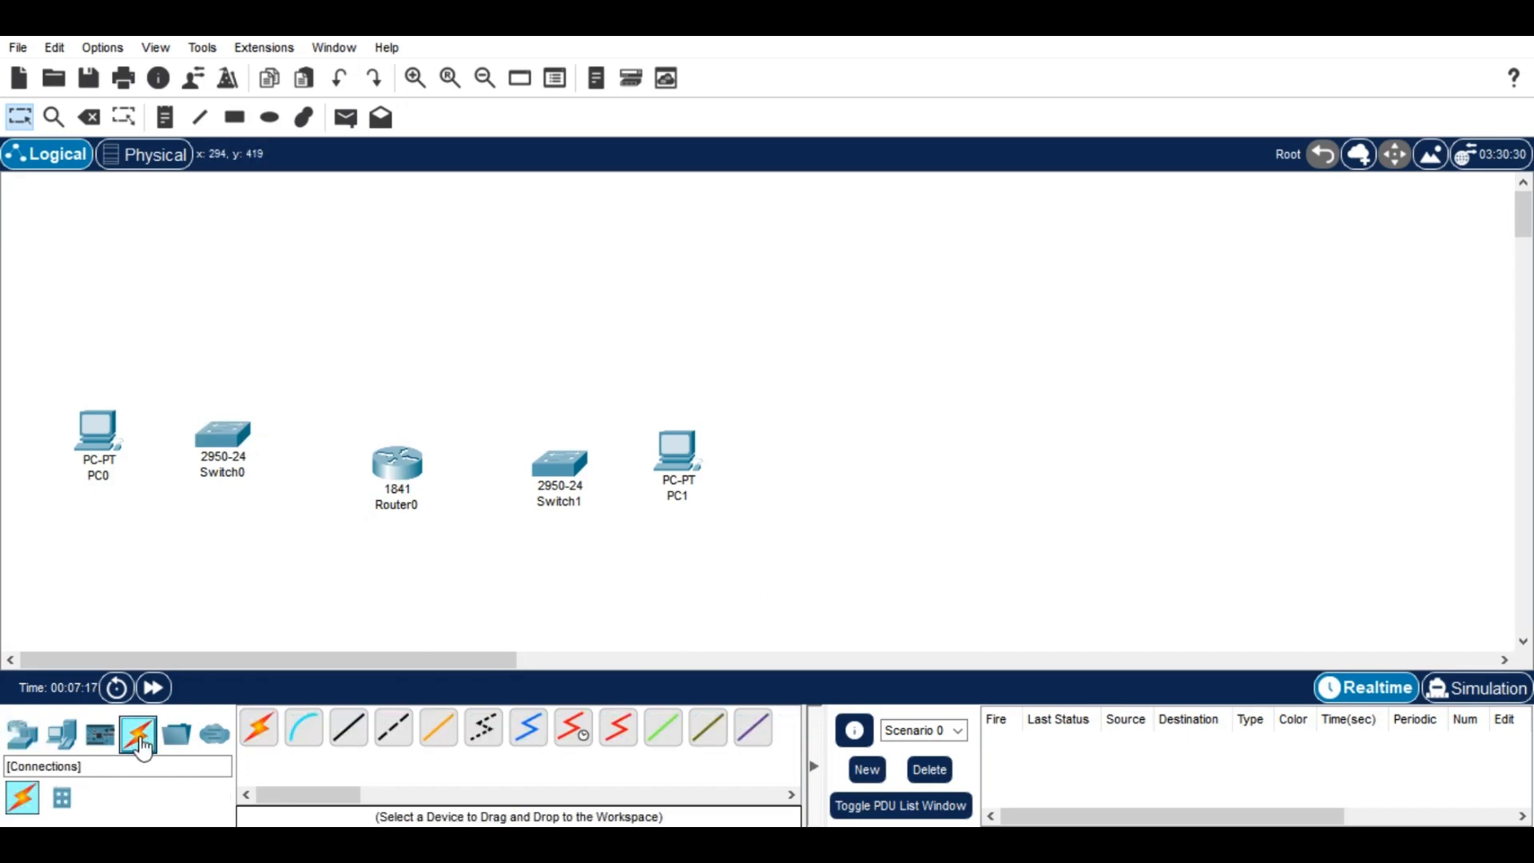
left_click(349, 739)
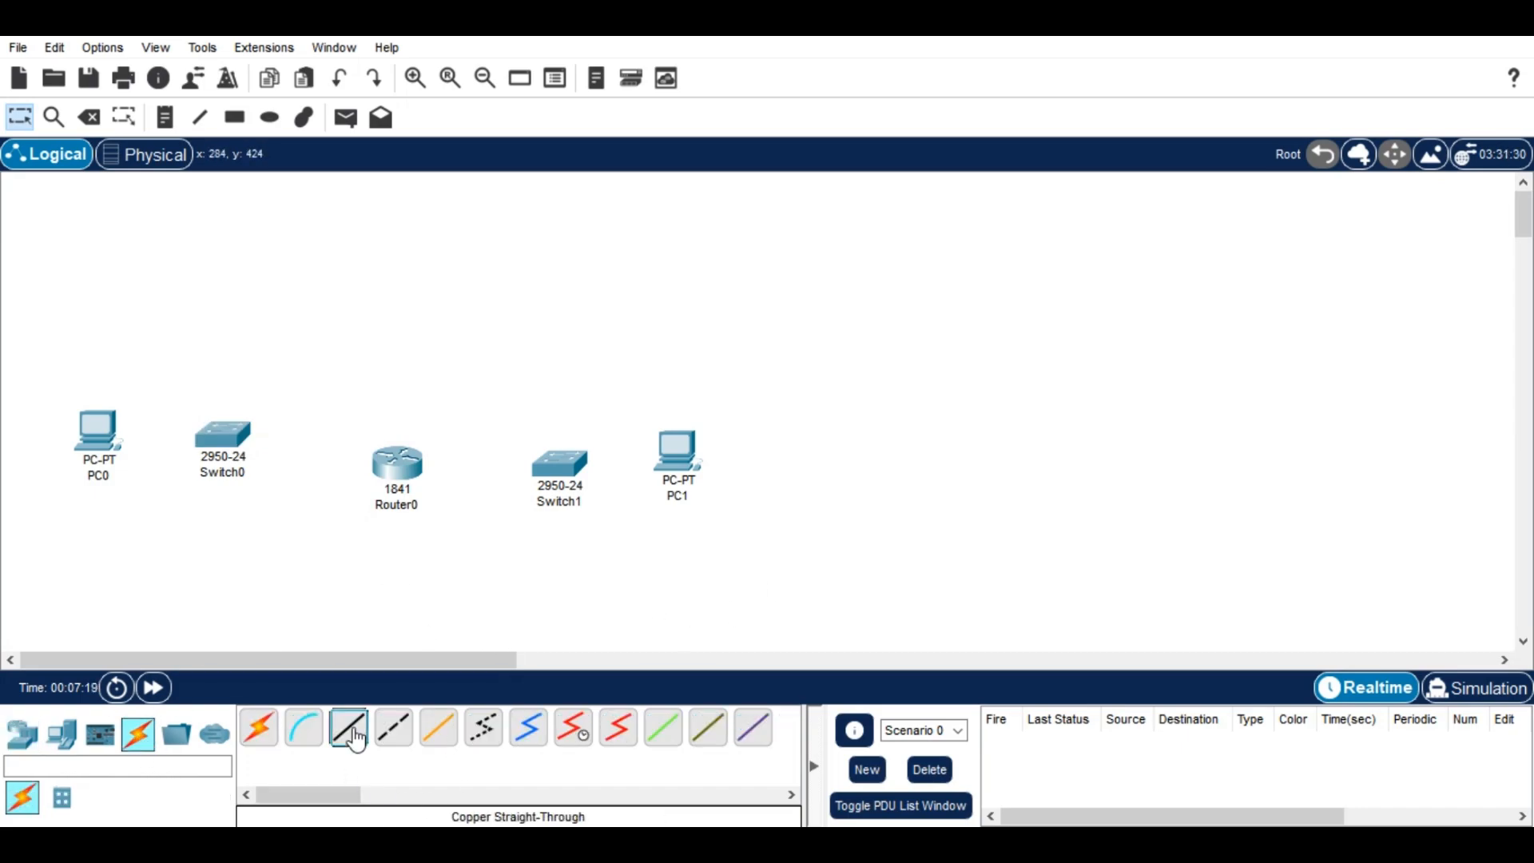
left_click(218, 436)
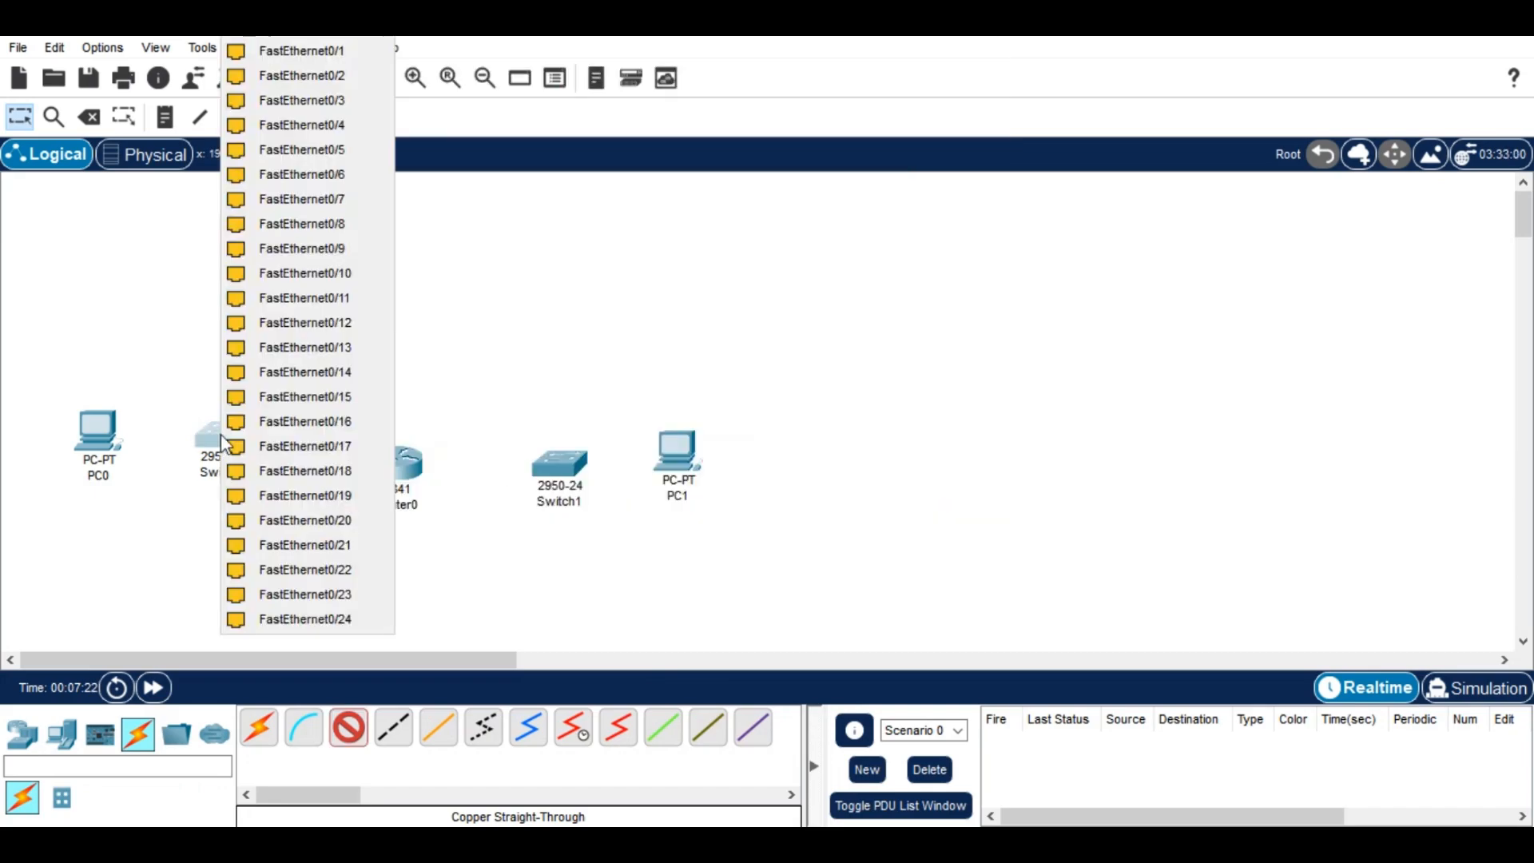
left_click(358, 72)
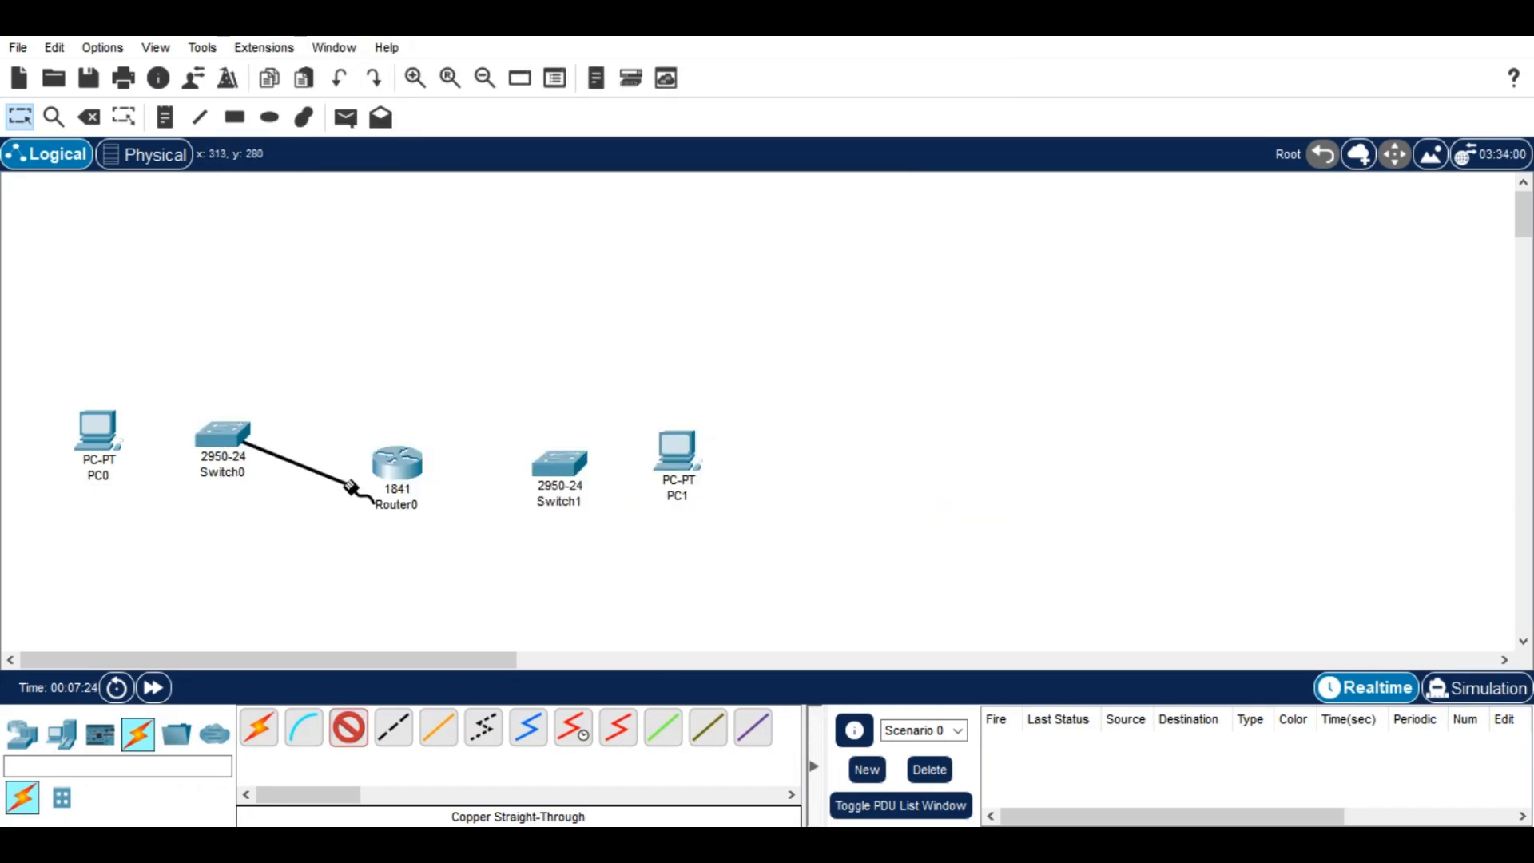
left_click(399, 461)
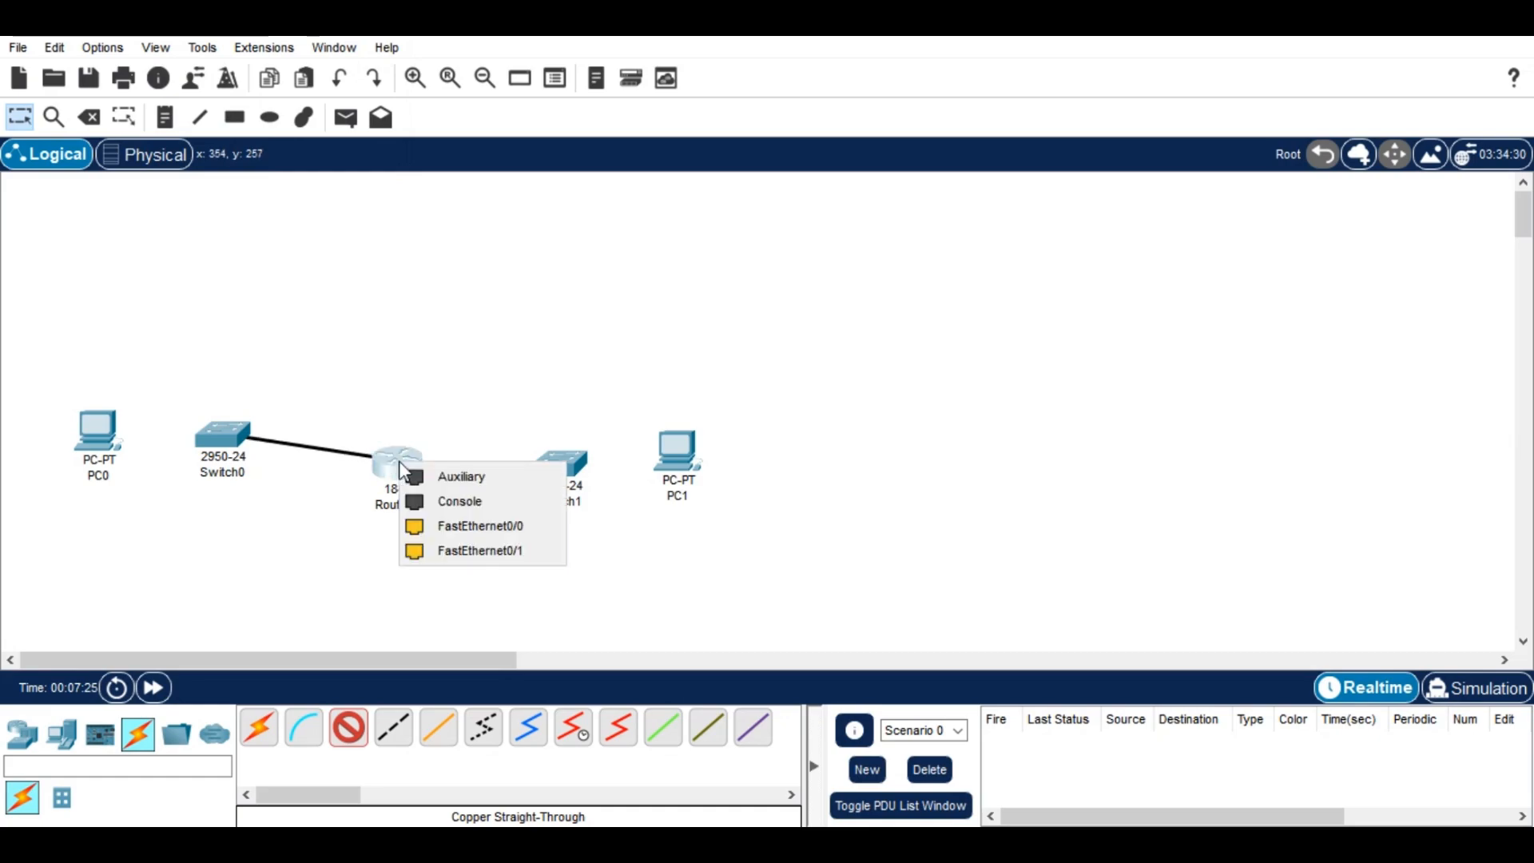
left_click(442, 527)
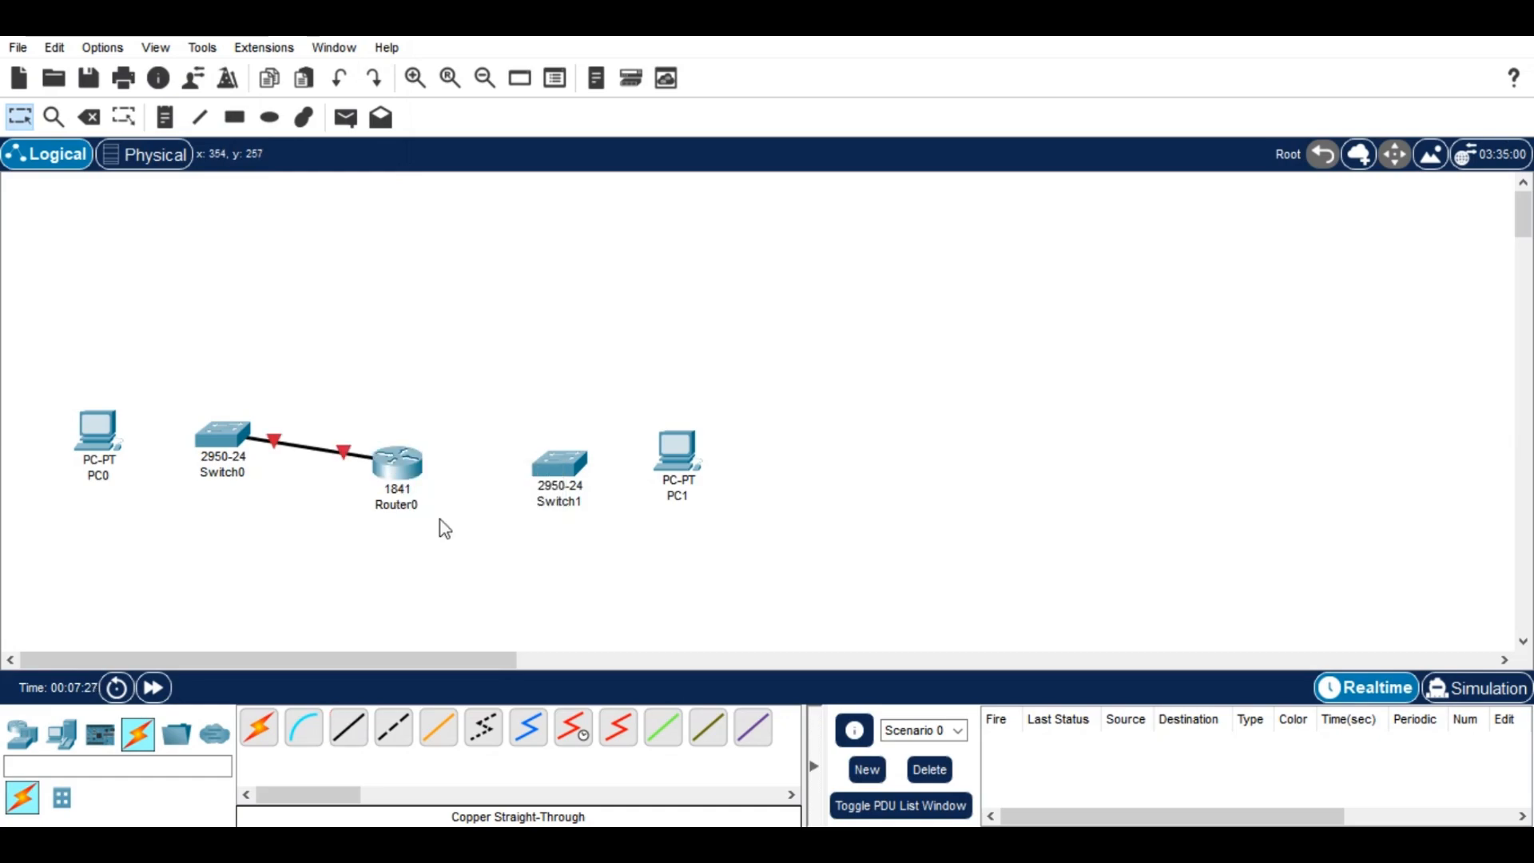
- Connect PC0 to Switch0 with a copper straight-through cable
left_click(98, 428)
left_click(158, 511)
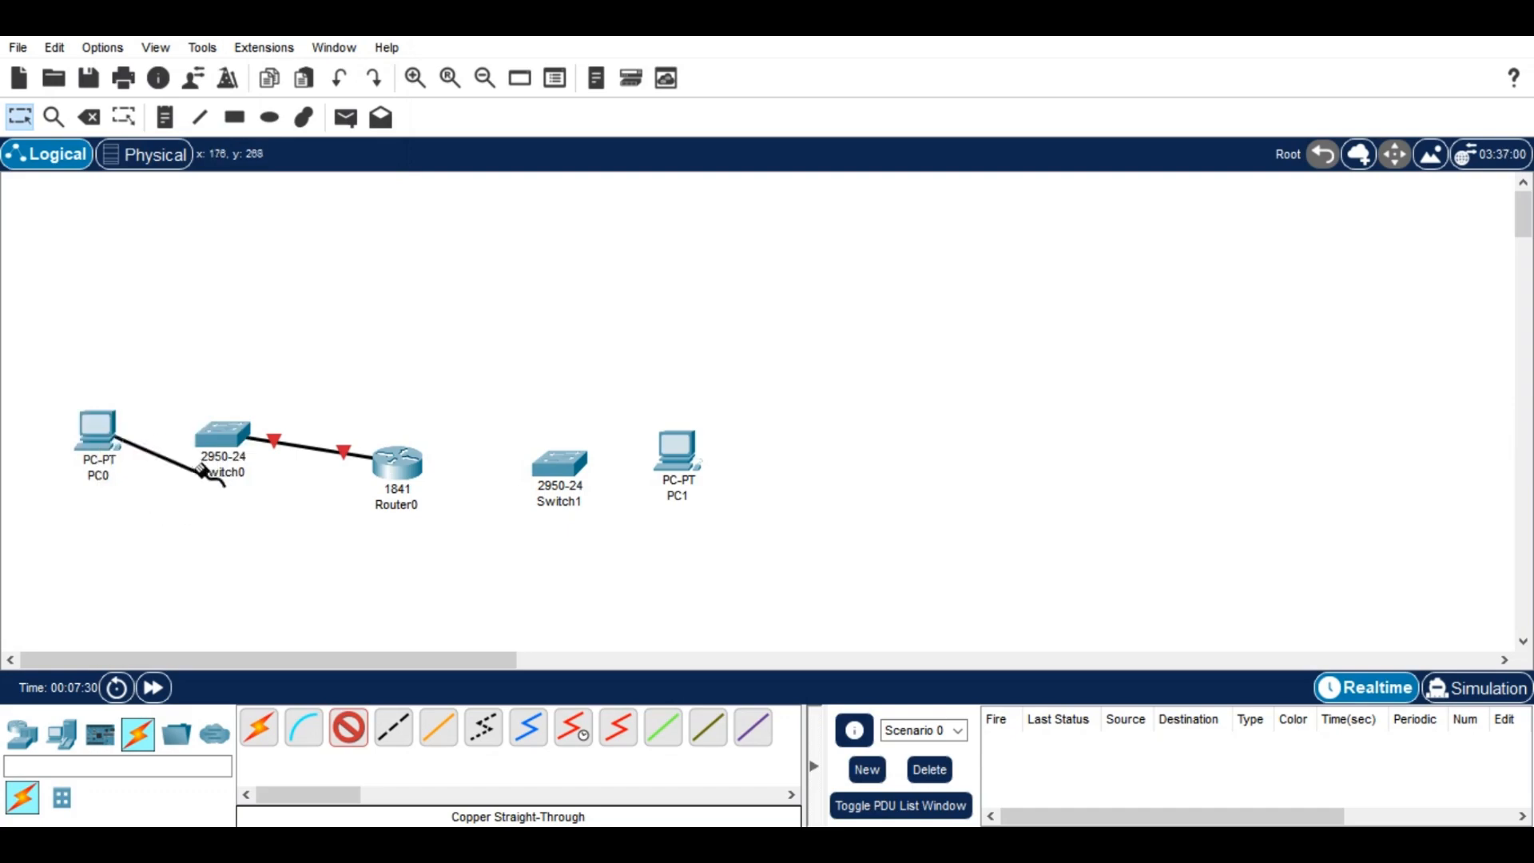
left_click(223, 436)
left_click(365, 75)
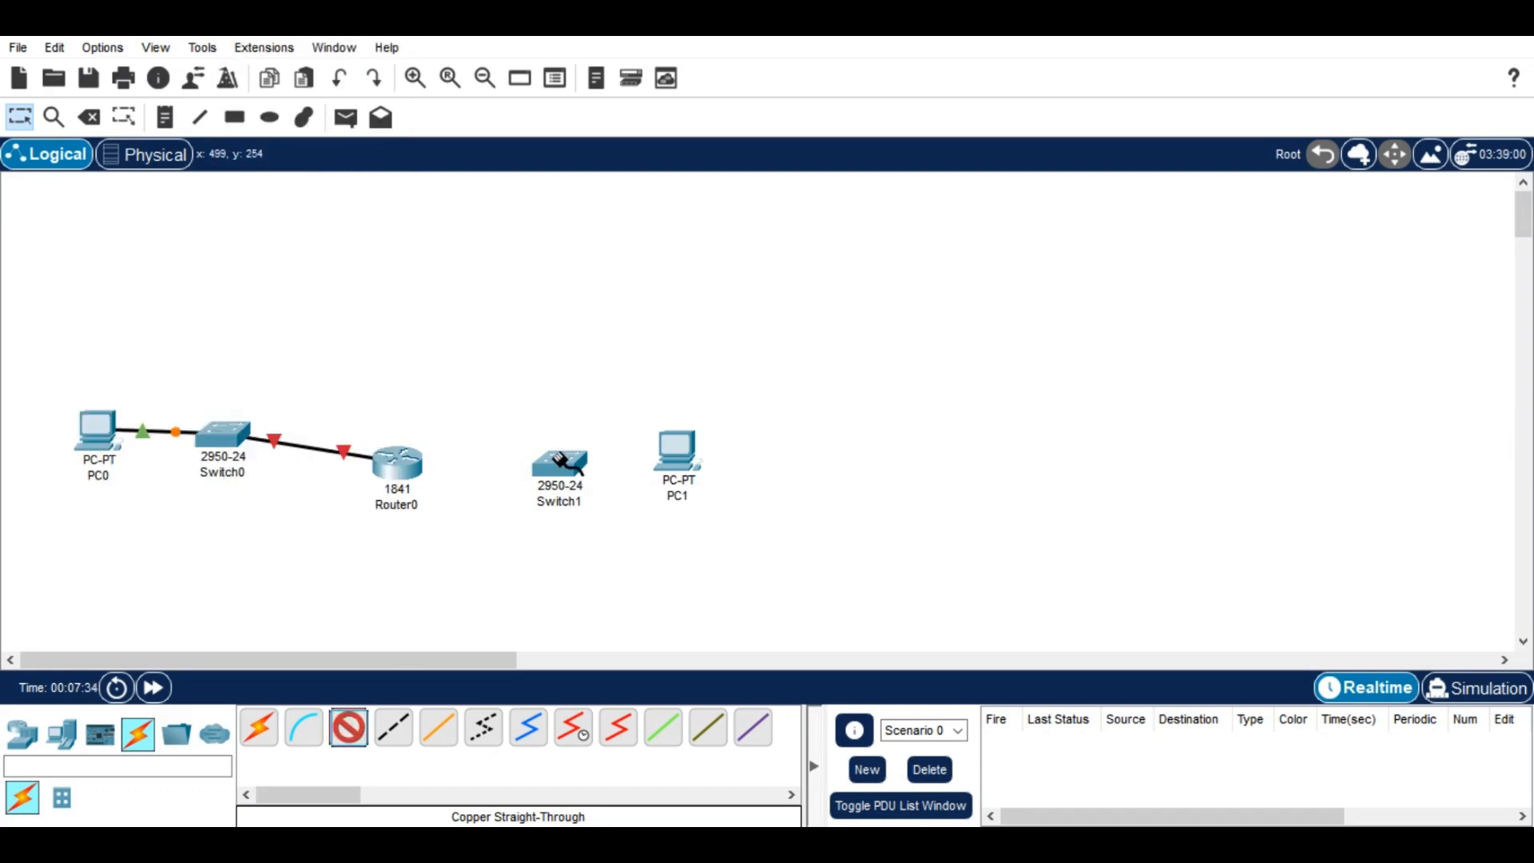
- Connect Switch1 to Router0's FastEthernet0/1 with a copper straight-through cable
left_click(563, 455)
left_click(717, 63)
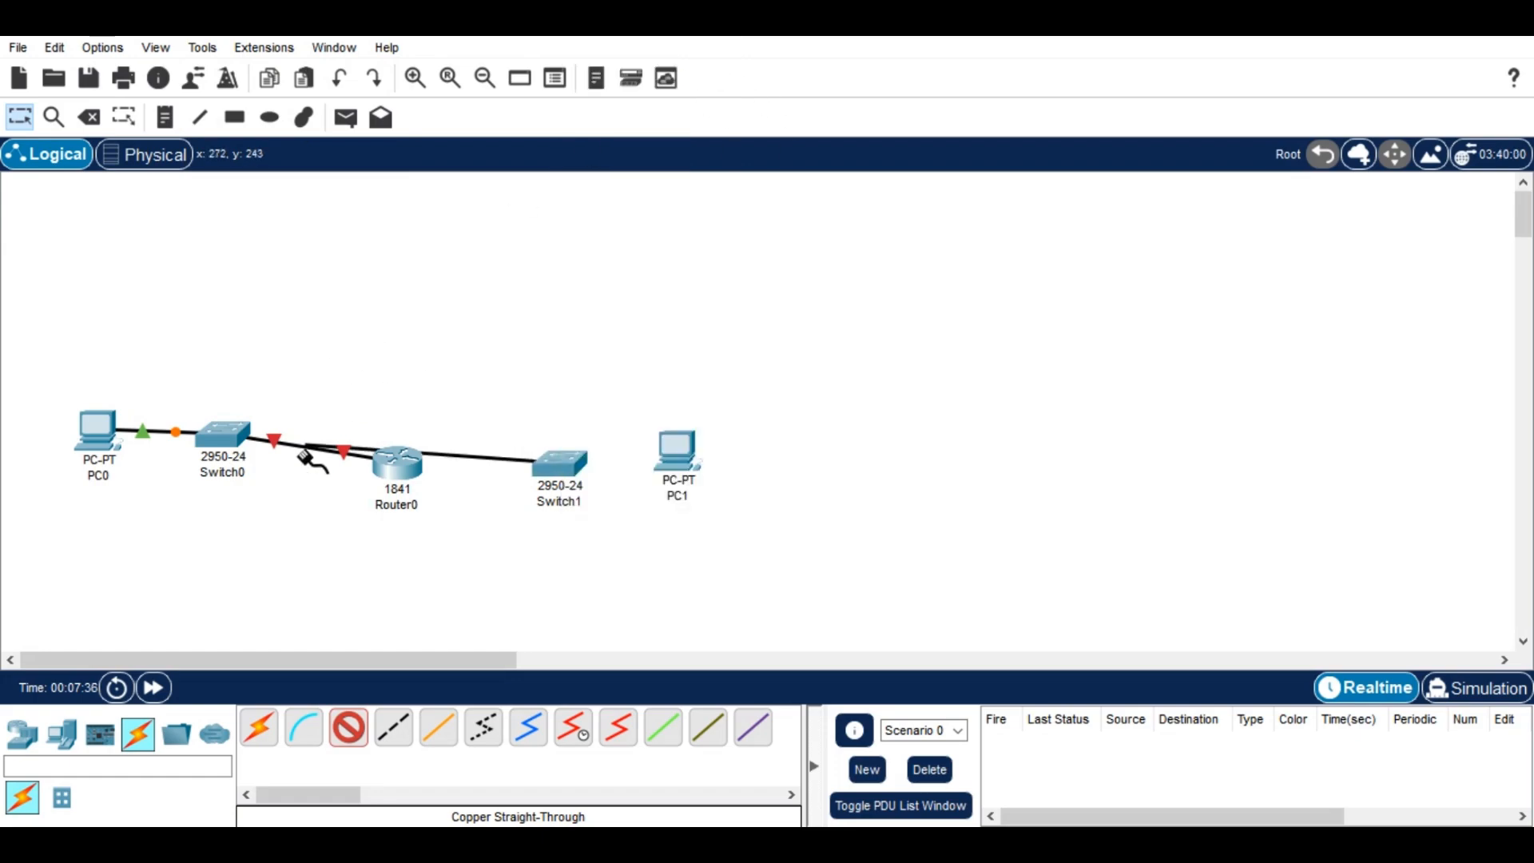
left_click(400, 457)
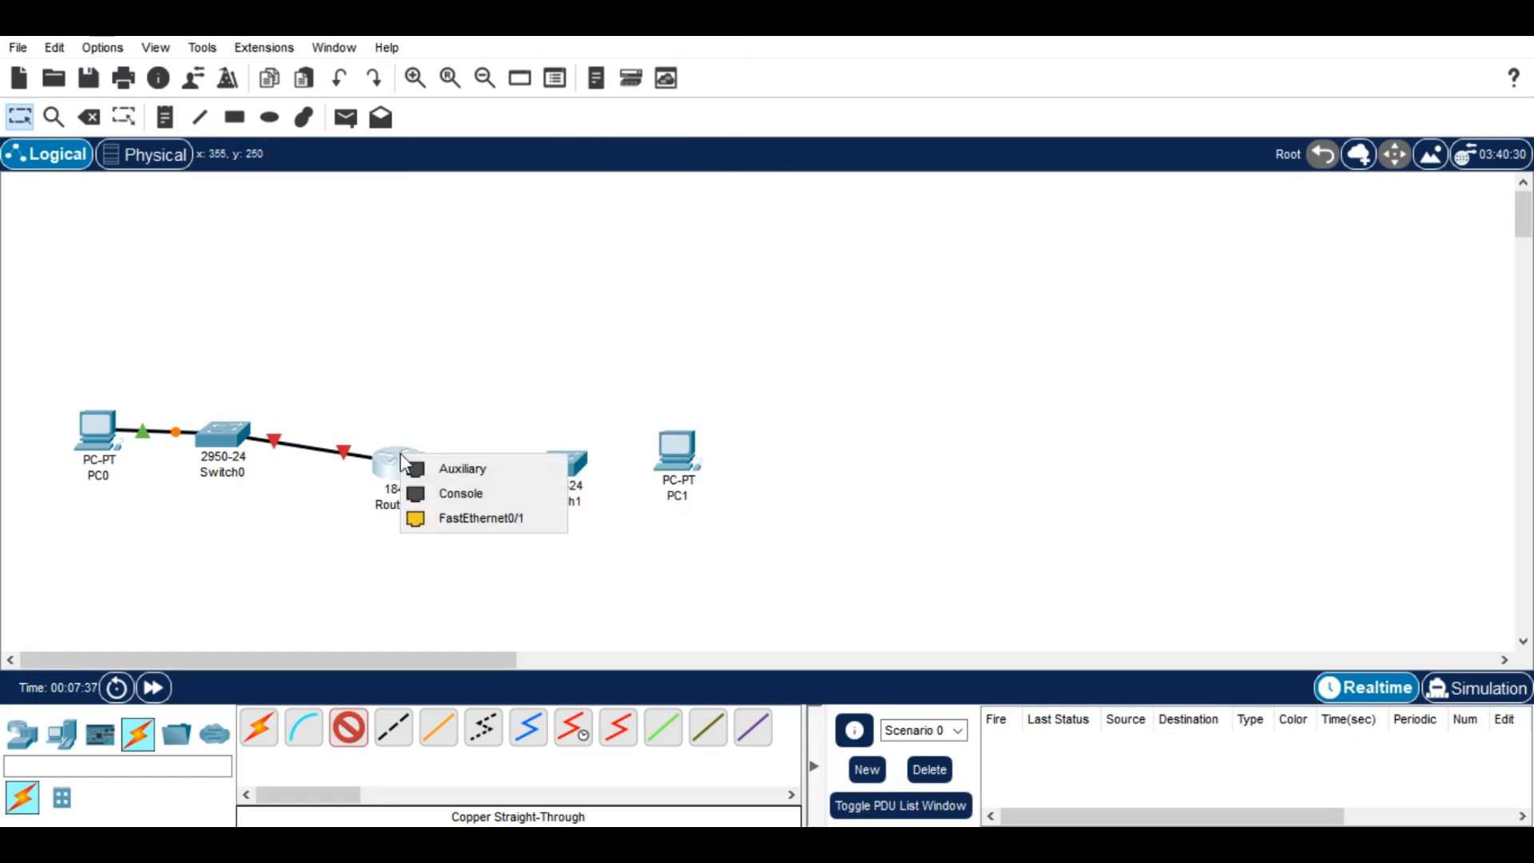
left_click(437, 517)
- Connect PC1 to Switch1 with a copper straight-through cable
left_click(352, 748)
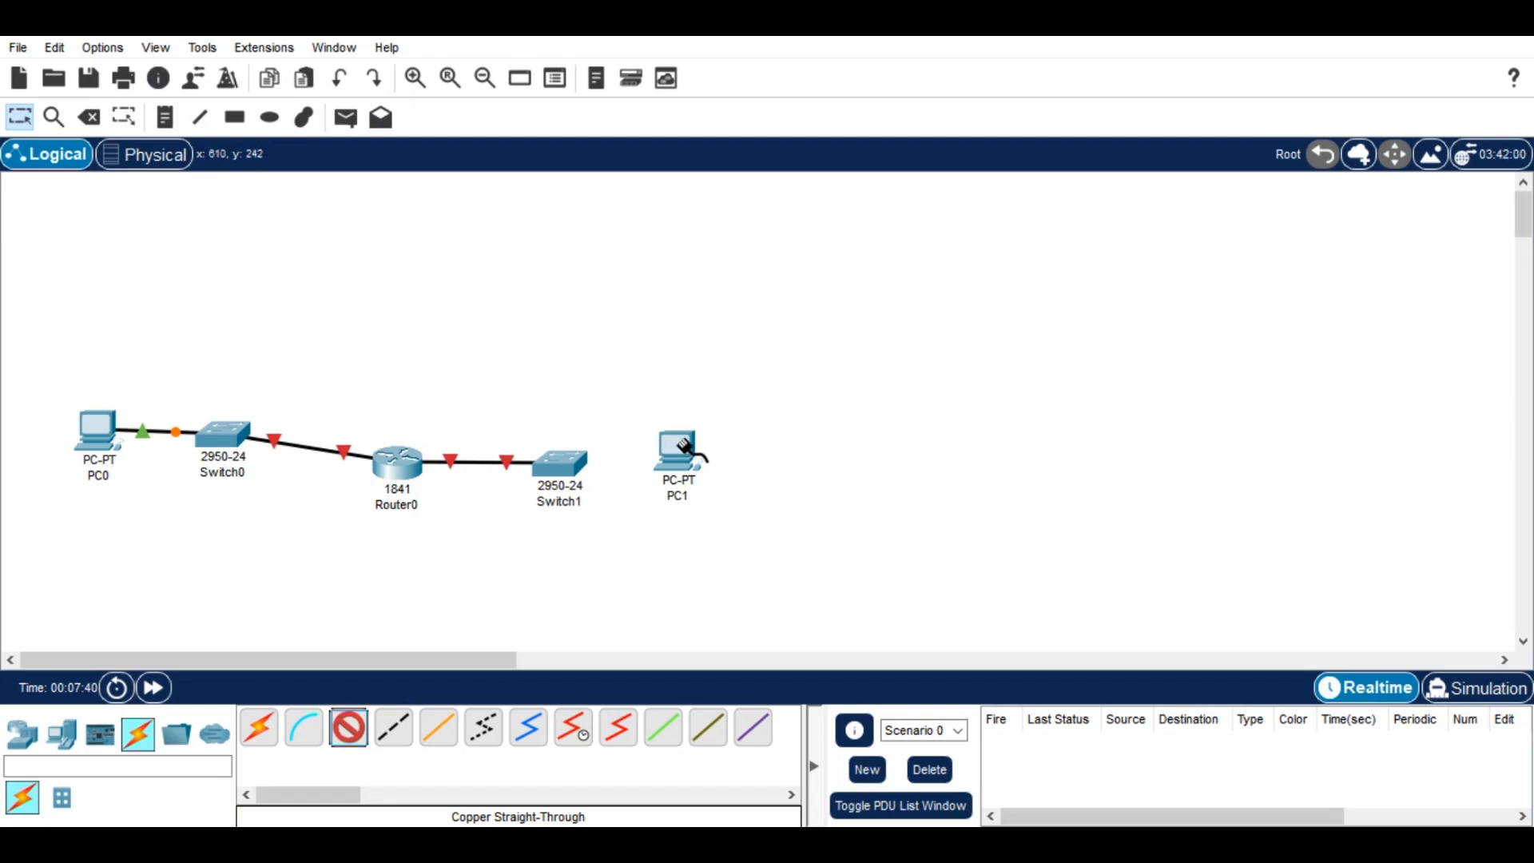
left_click(678, 448)
left_click(703, 535)
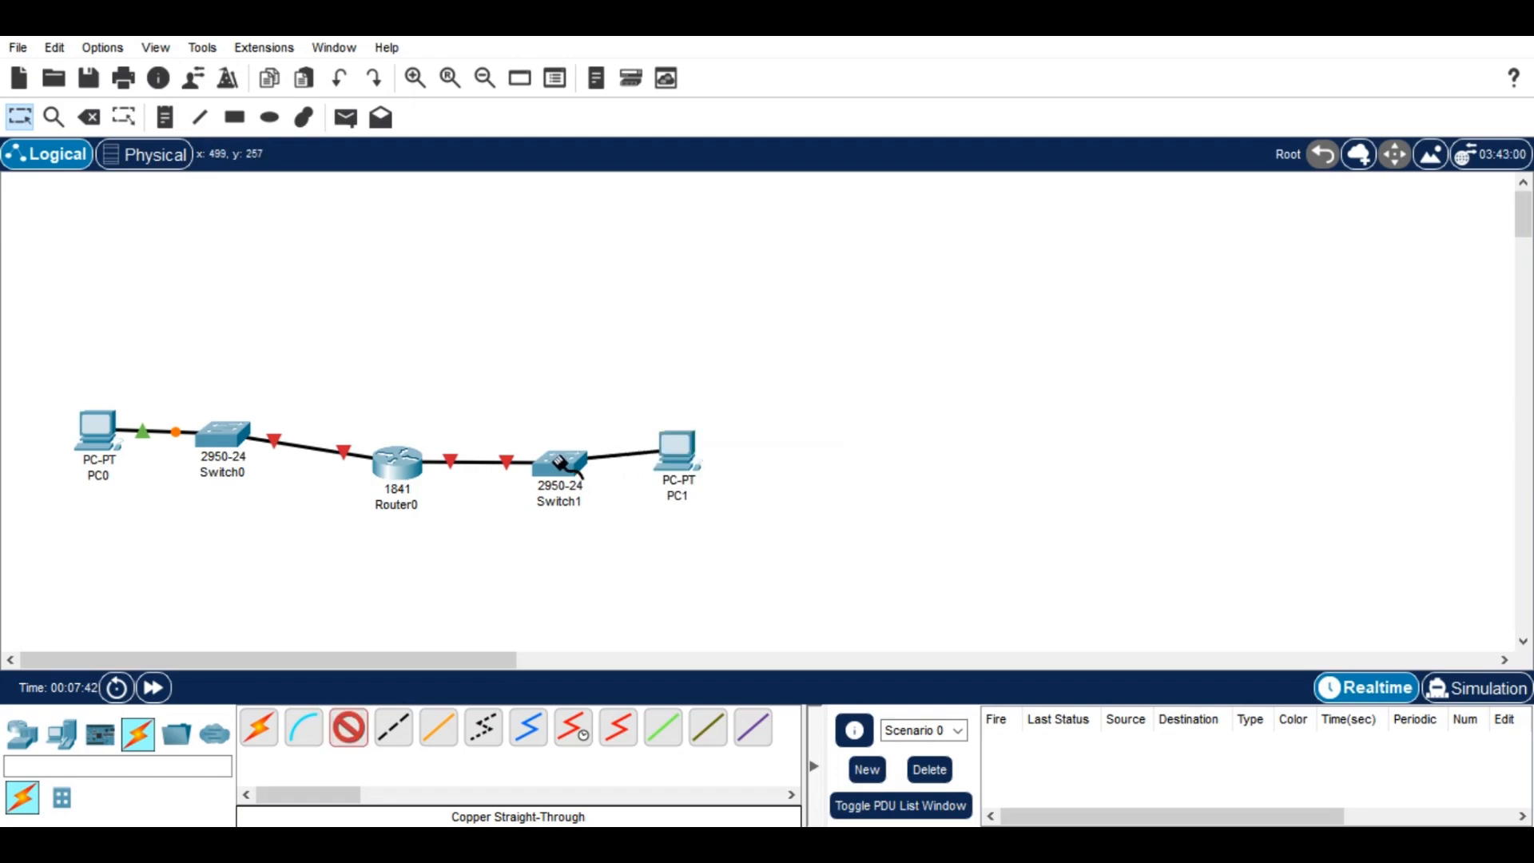
left_click(559, 459)
left_click(695, 52)
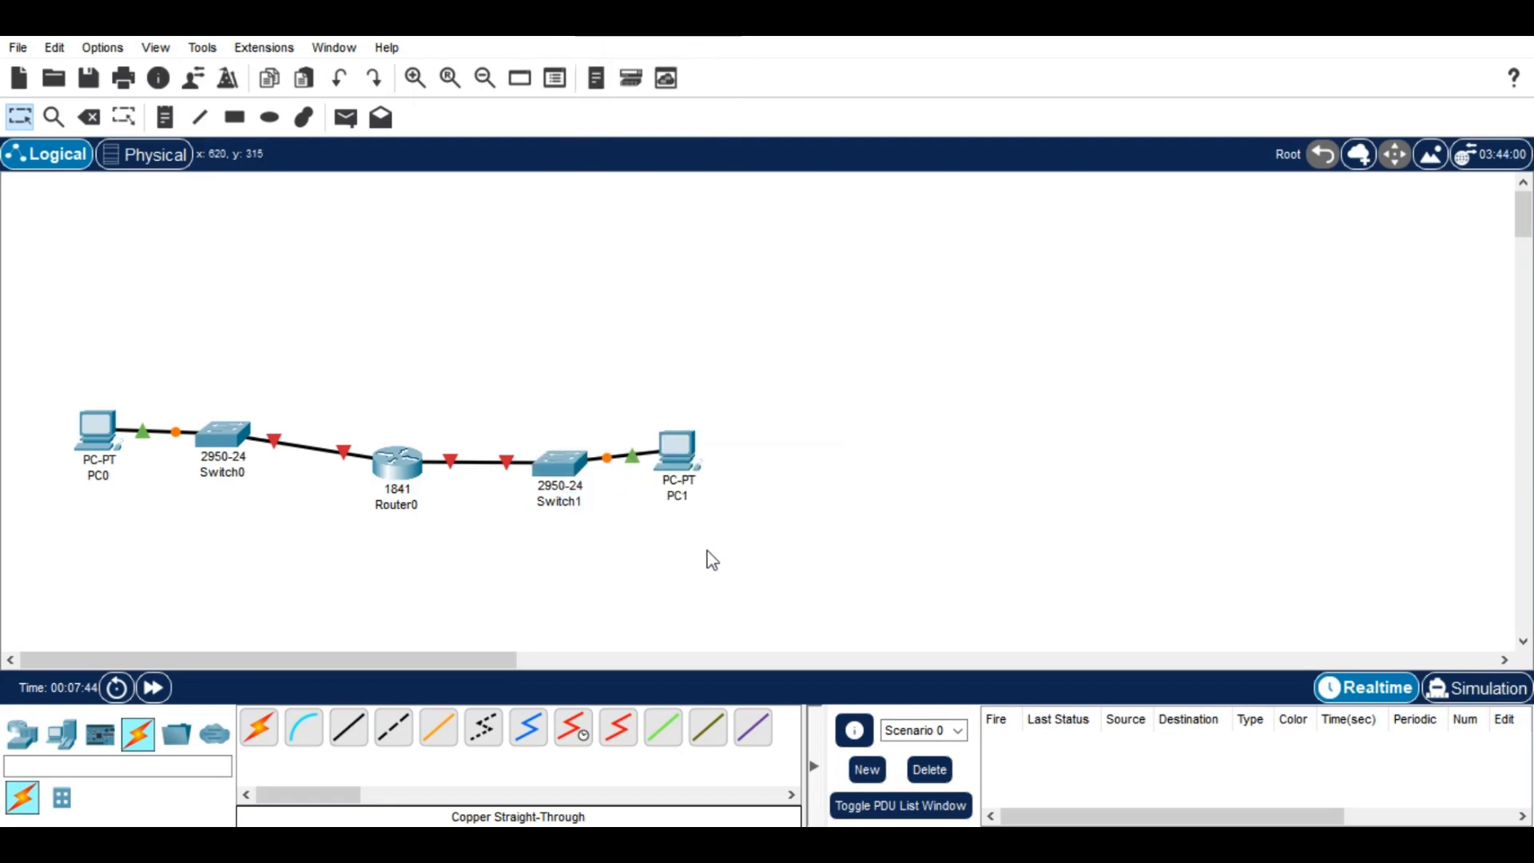
- Give PC0 the static IPv4 address 192.168.1.1, subnet mask 255.255.255.0 and default gateway 192.168.1.5
left_click(92, 451)
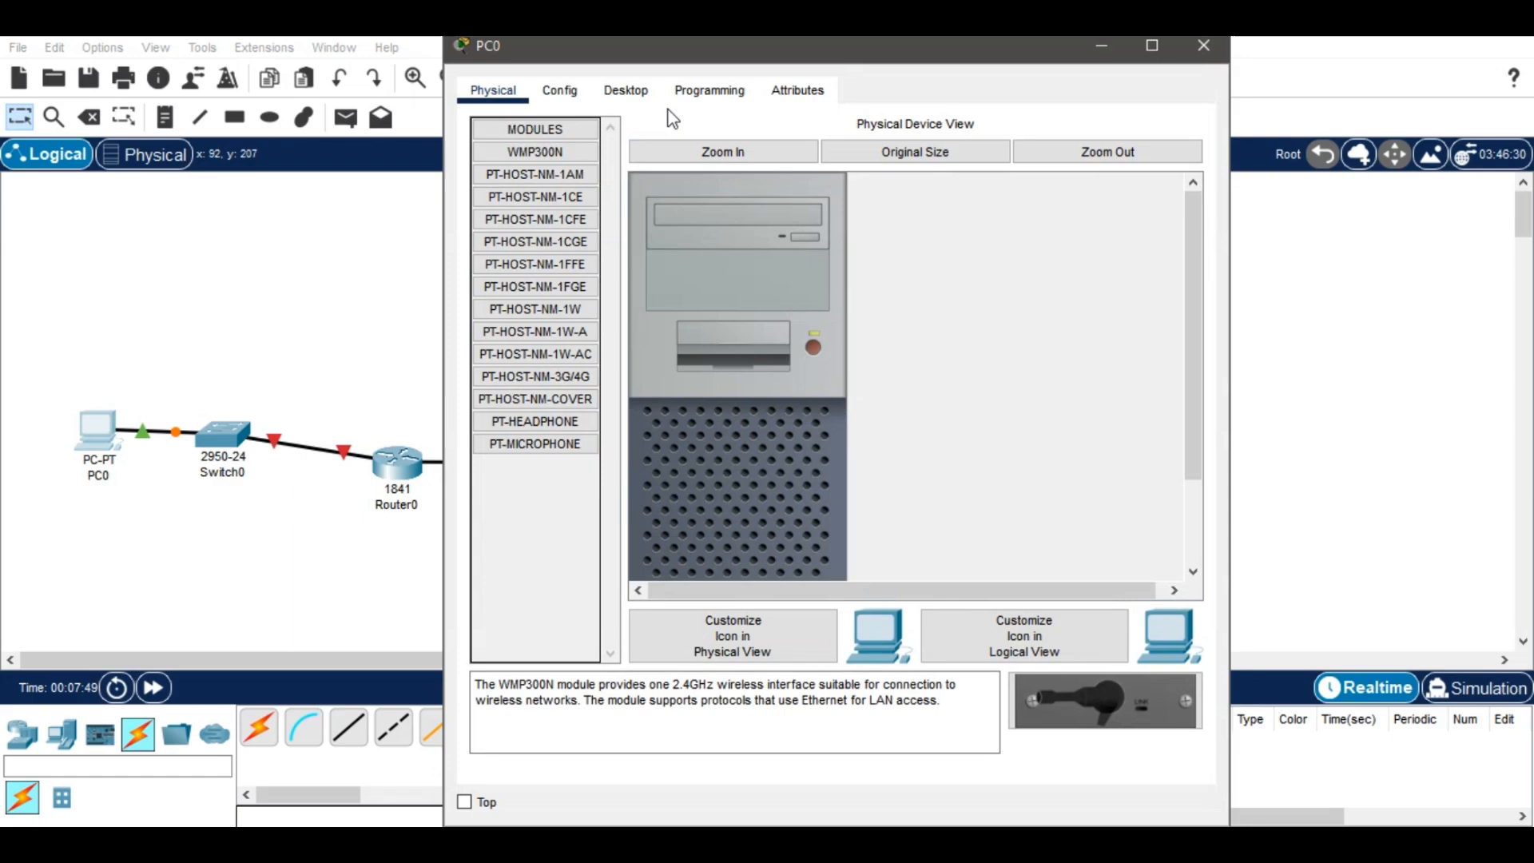
left_click(647, 94)
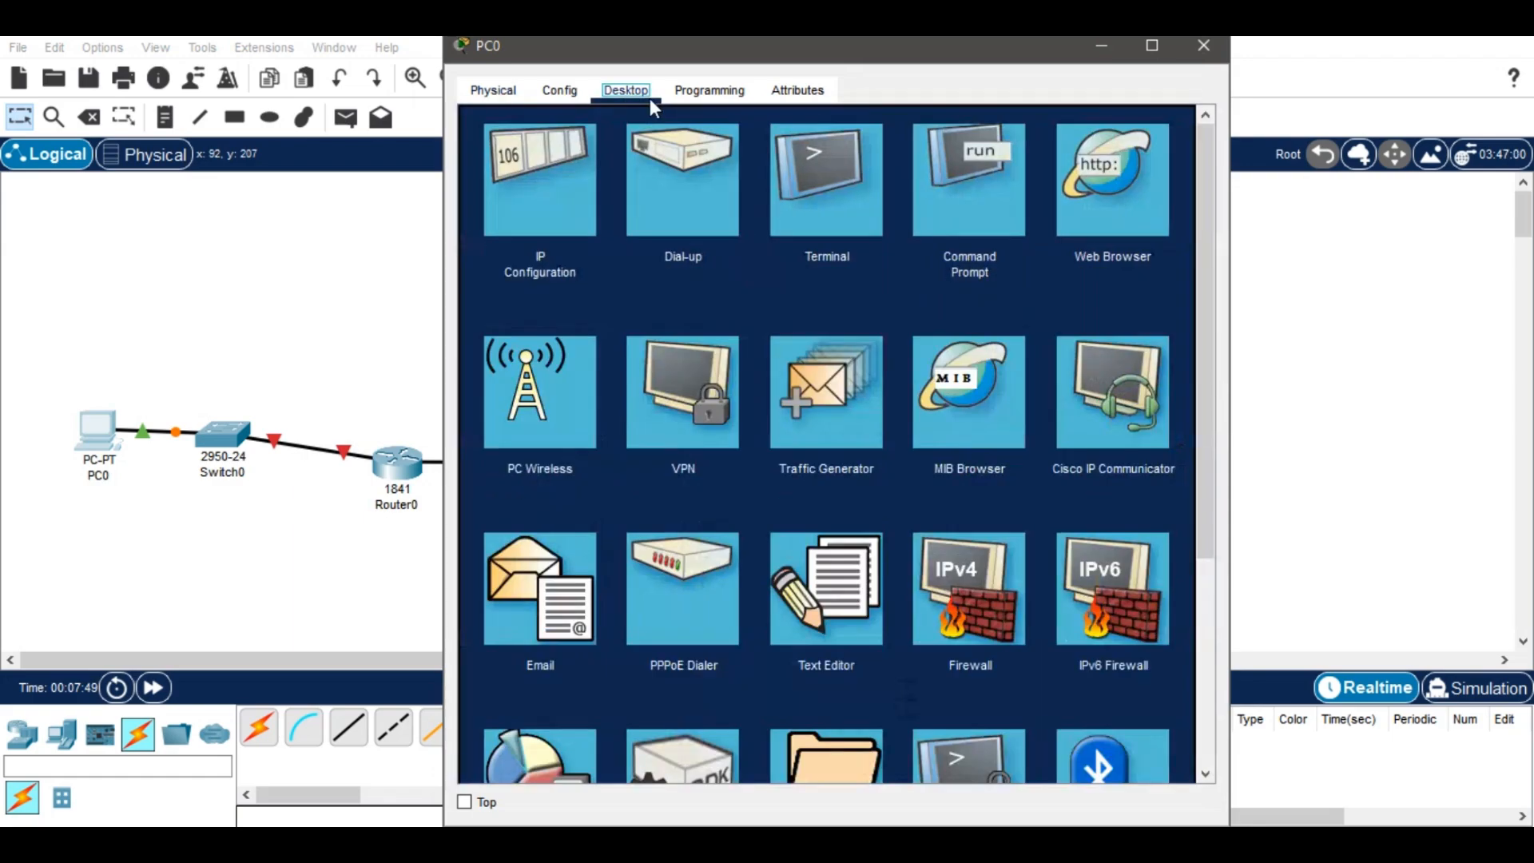
left_click(575, 190)
left_click(756, 247)
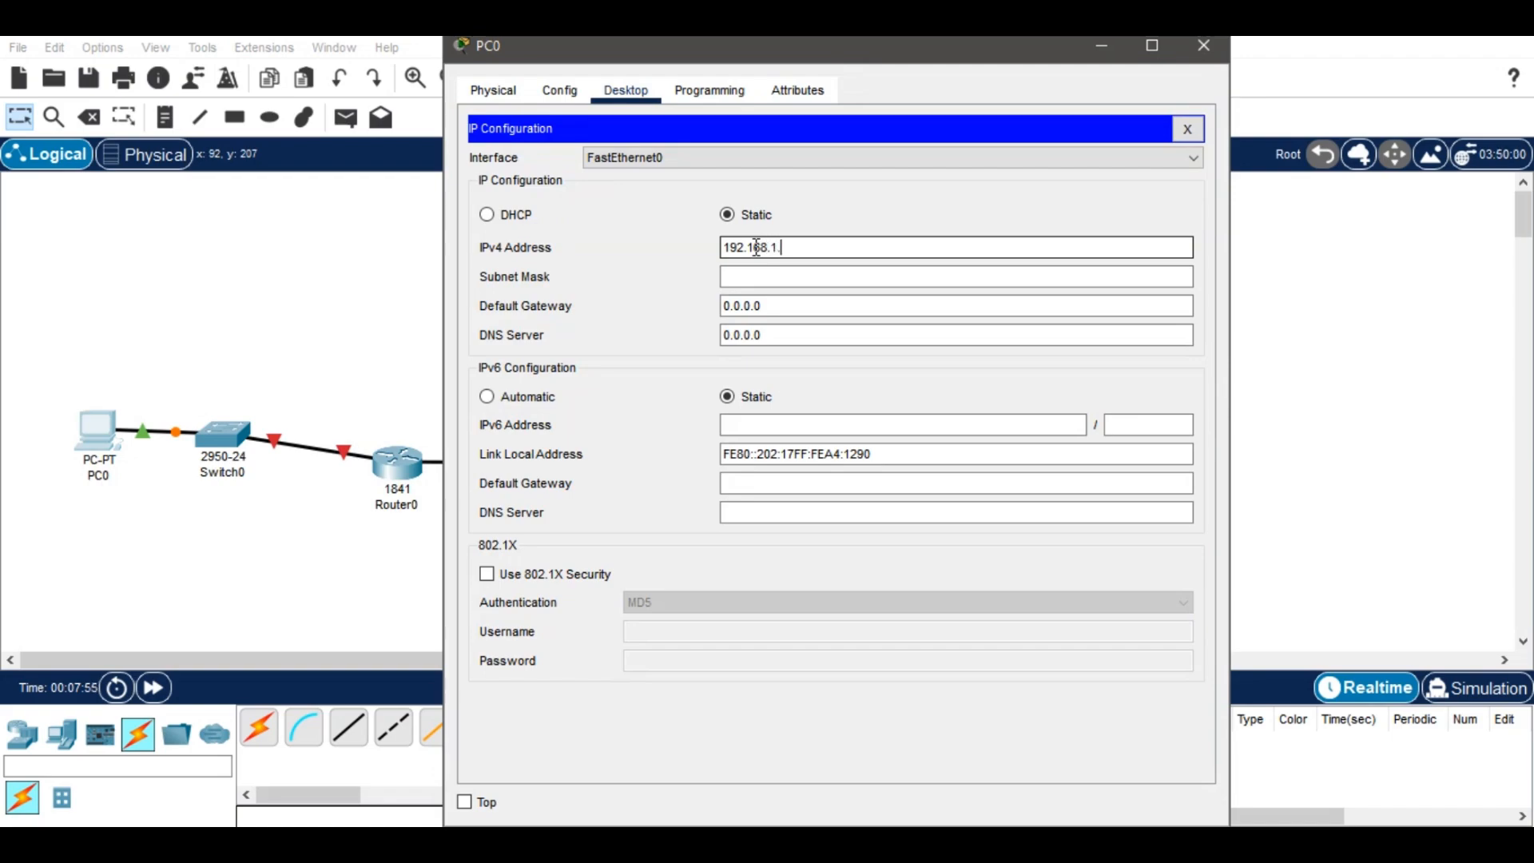
key("Tab")
key("Tab")
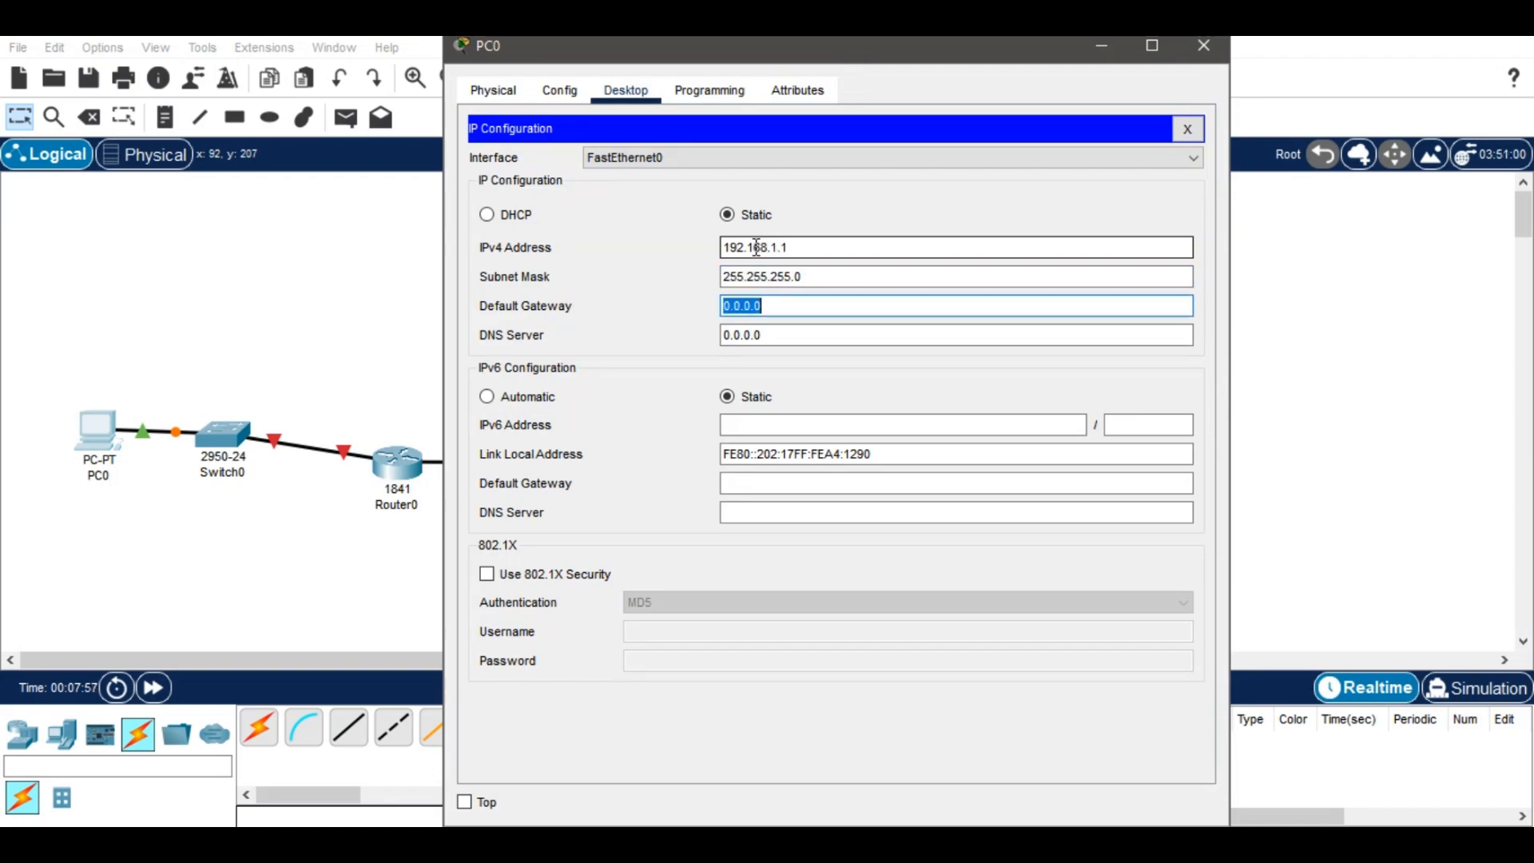
type("19")
key("BackSpace")
key("BackSpace")
type("192.168.1.5")
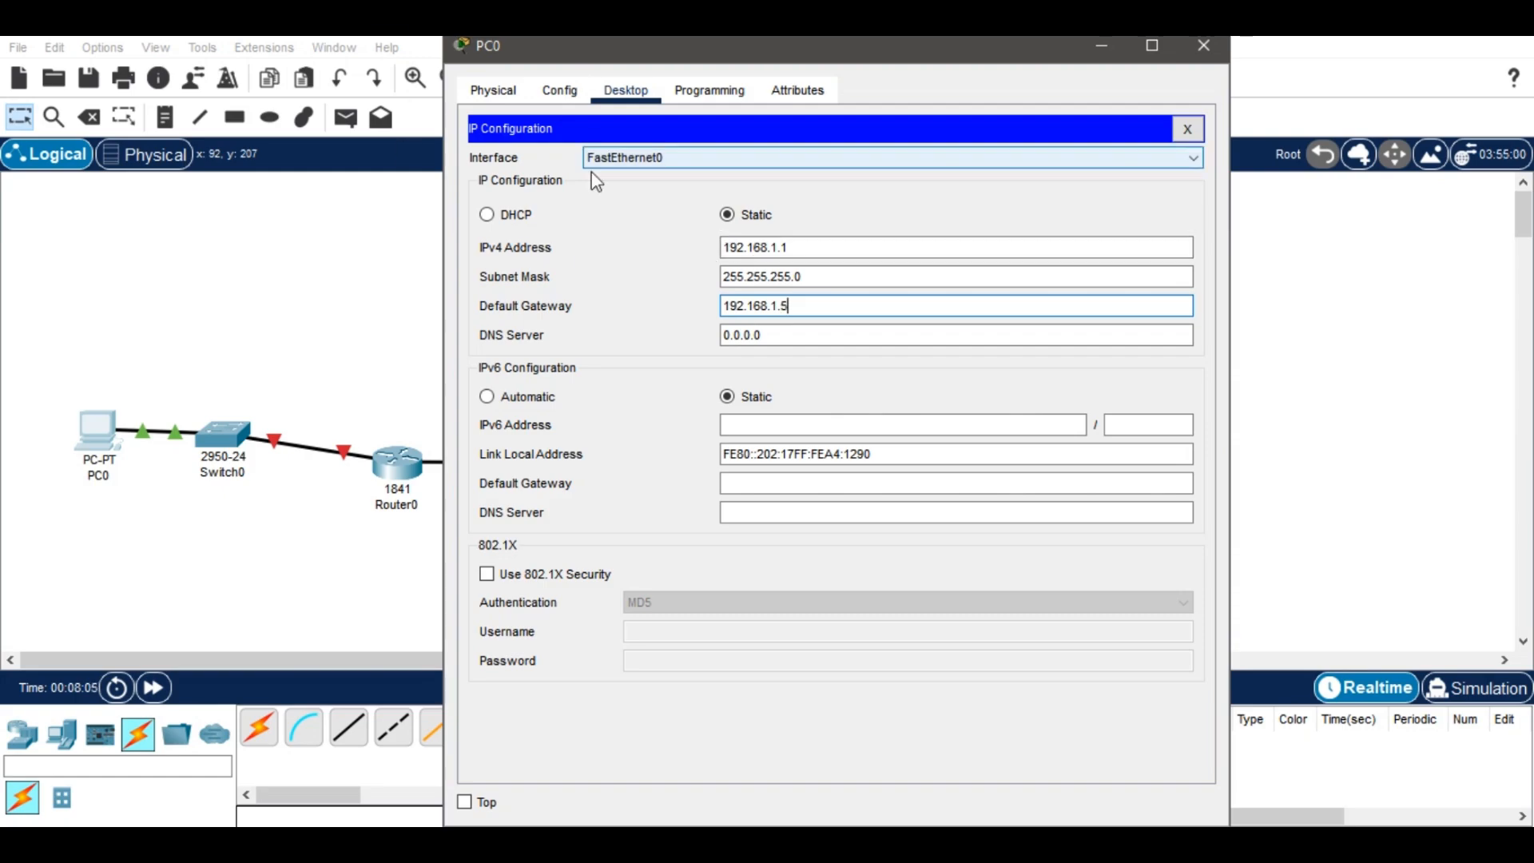
left_click(1203, 46)
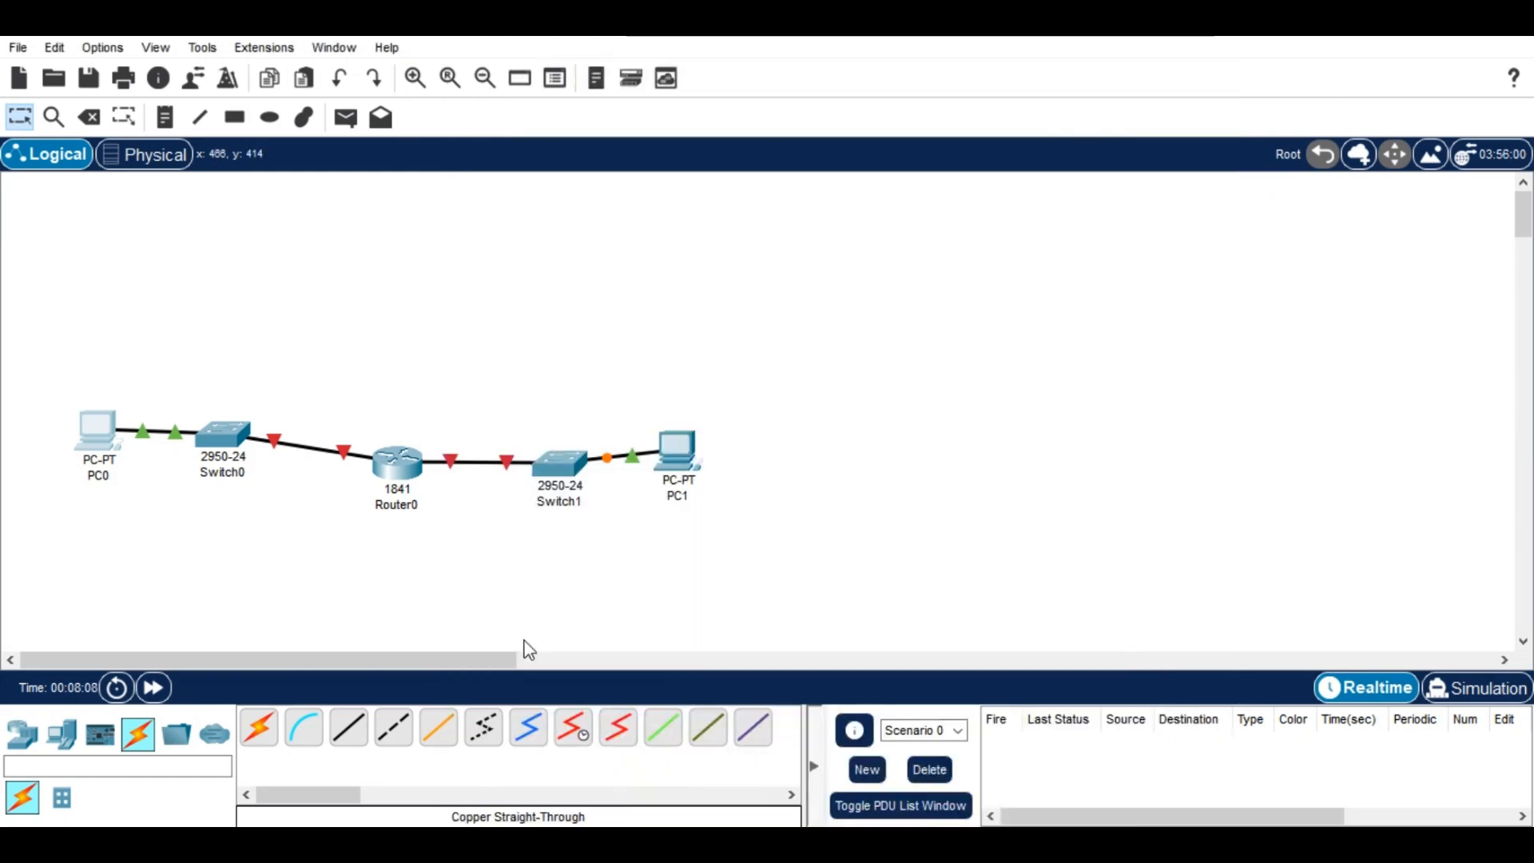
- Give PC1 the static IPv4 address 10.0.0.1, subnet mask 255.0.0.0 and default gateway 10.0.0.5
left_click(677, 463)
left_click(647, 90)
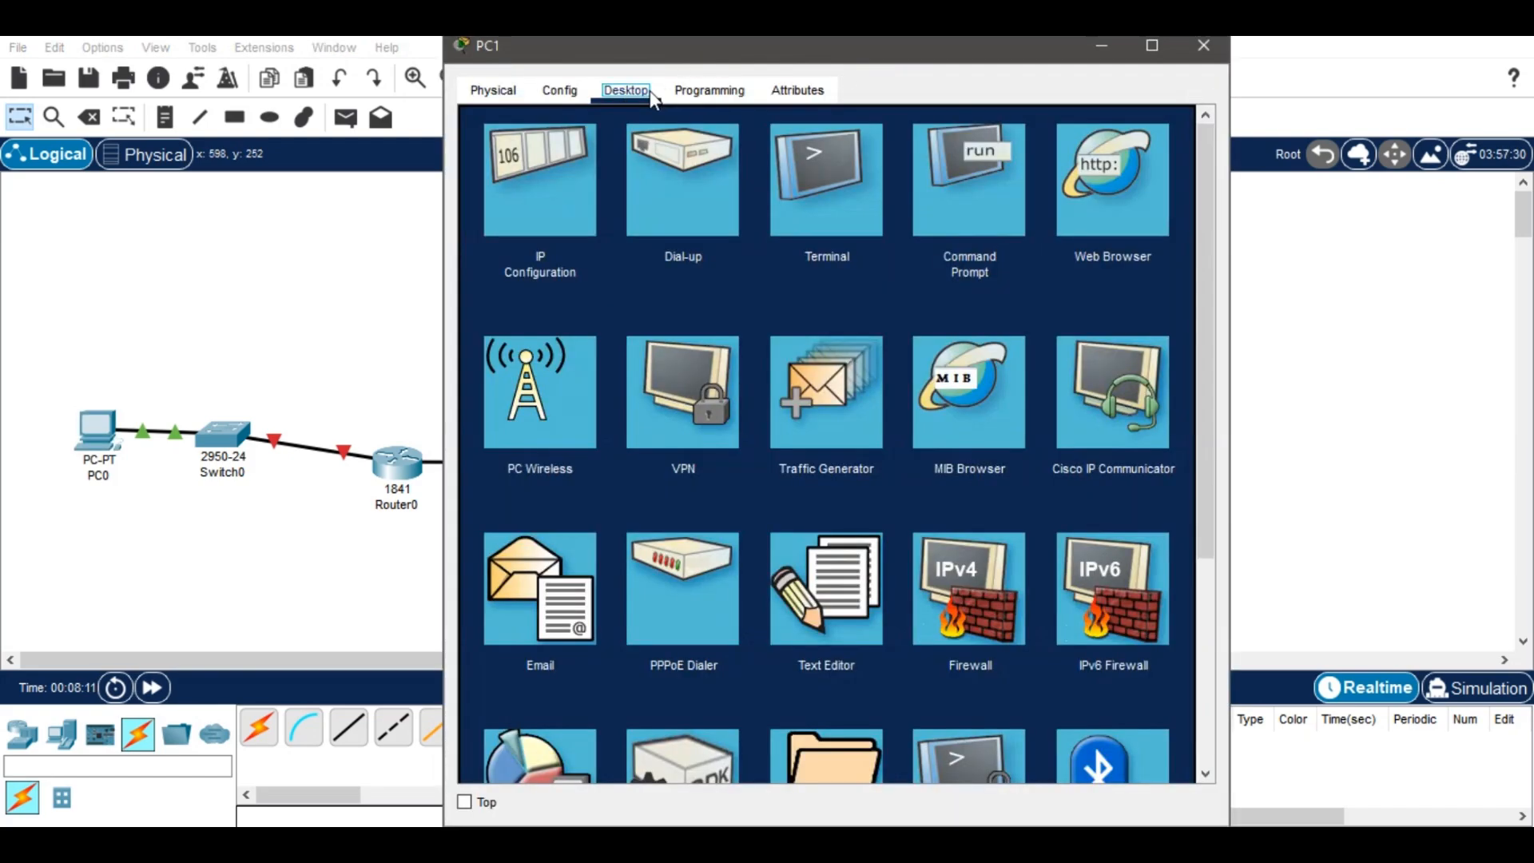
left_click(569, 197)
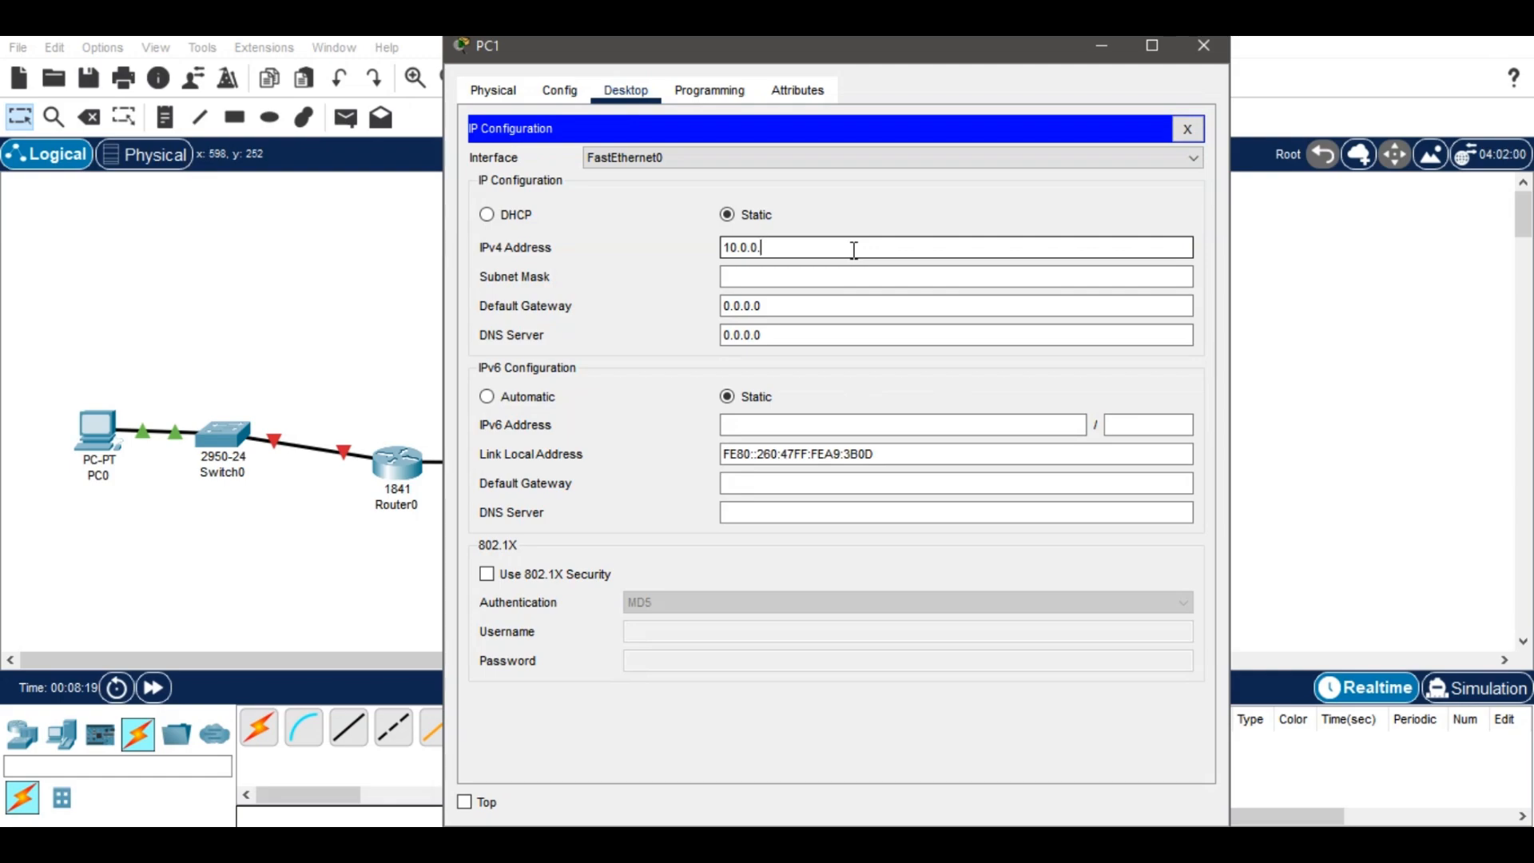
key("Tab")
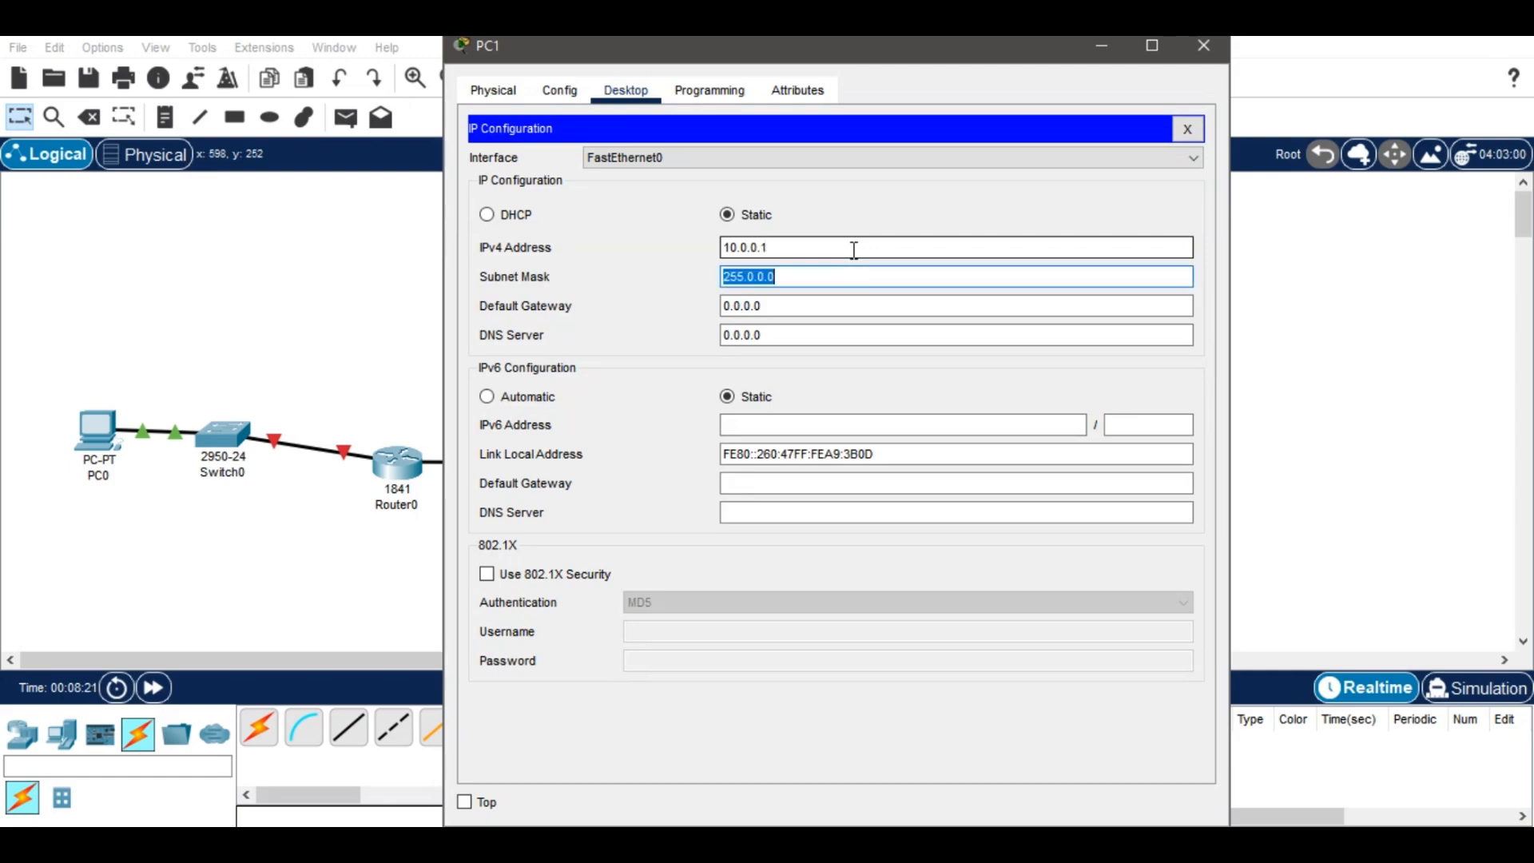
key("Tab")
type("10.0")
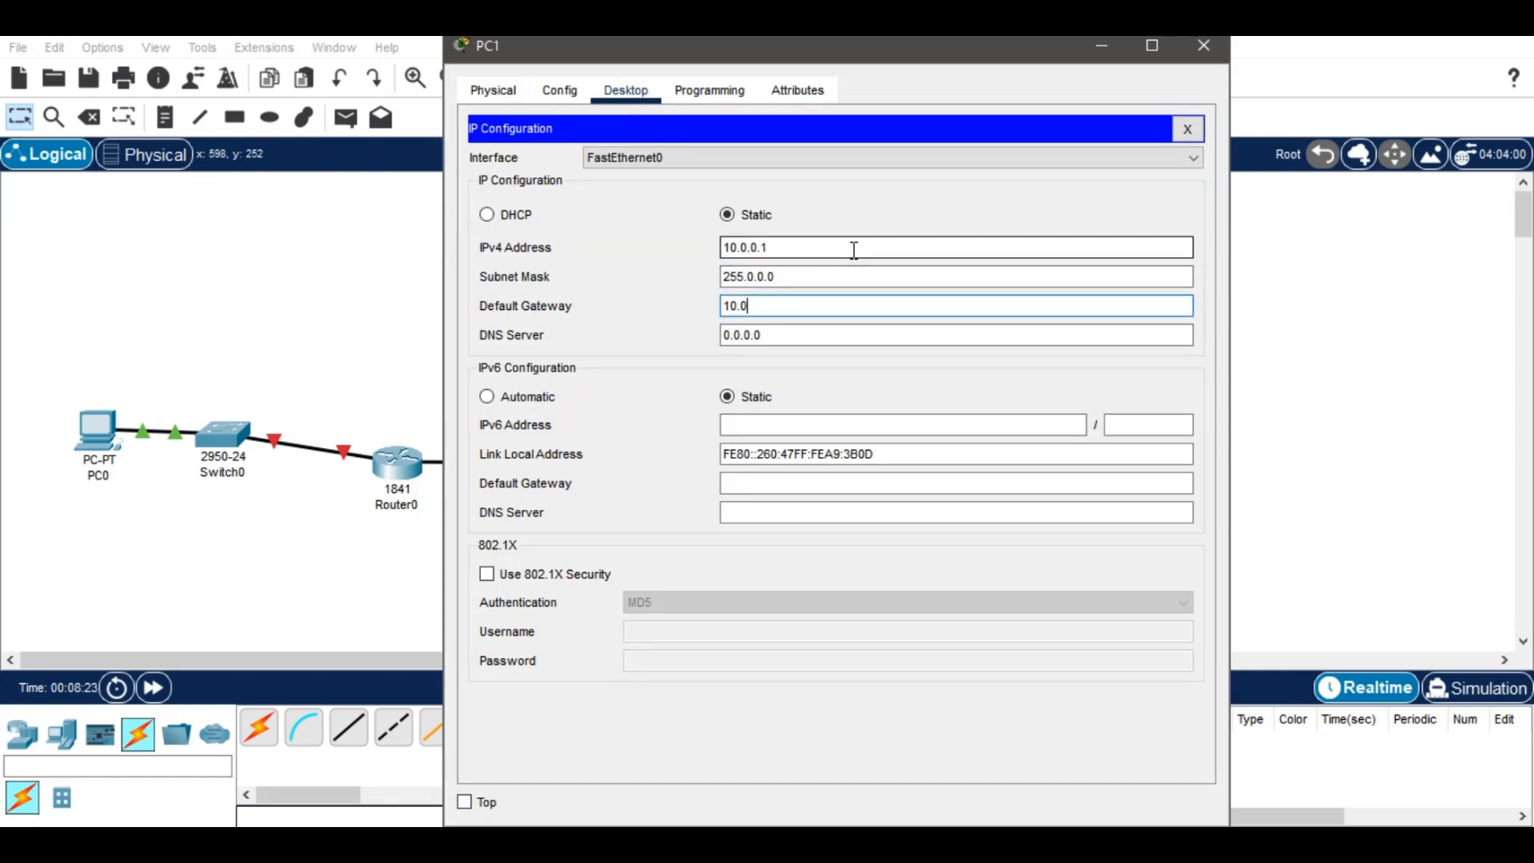
type(".0.5")
left_click(1370, 290)
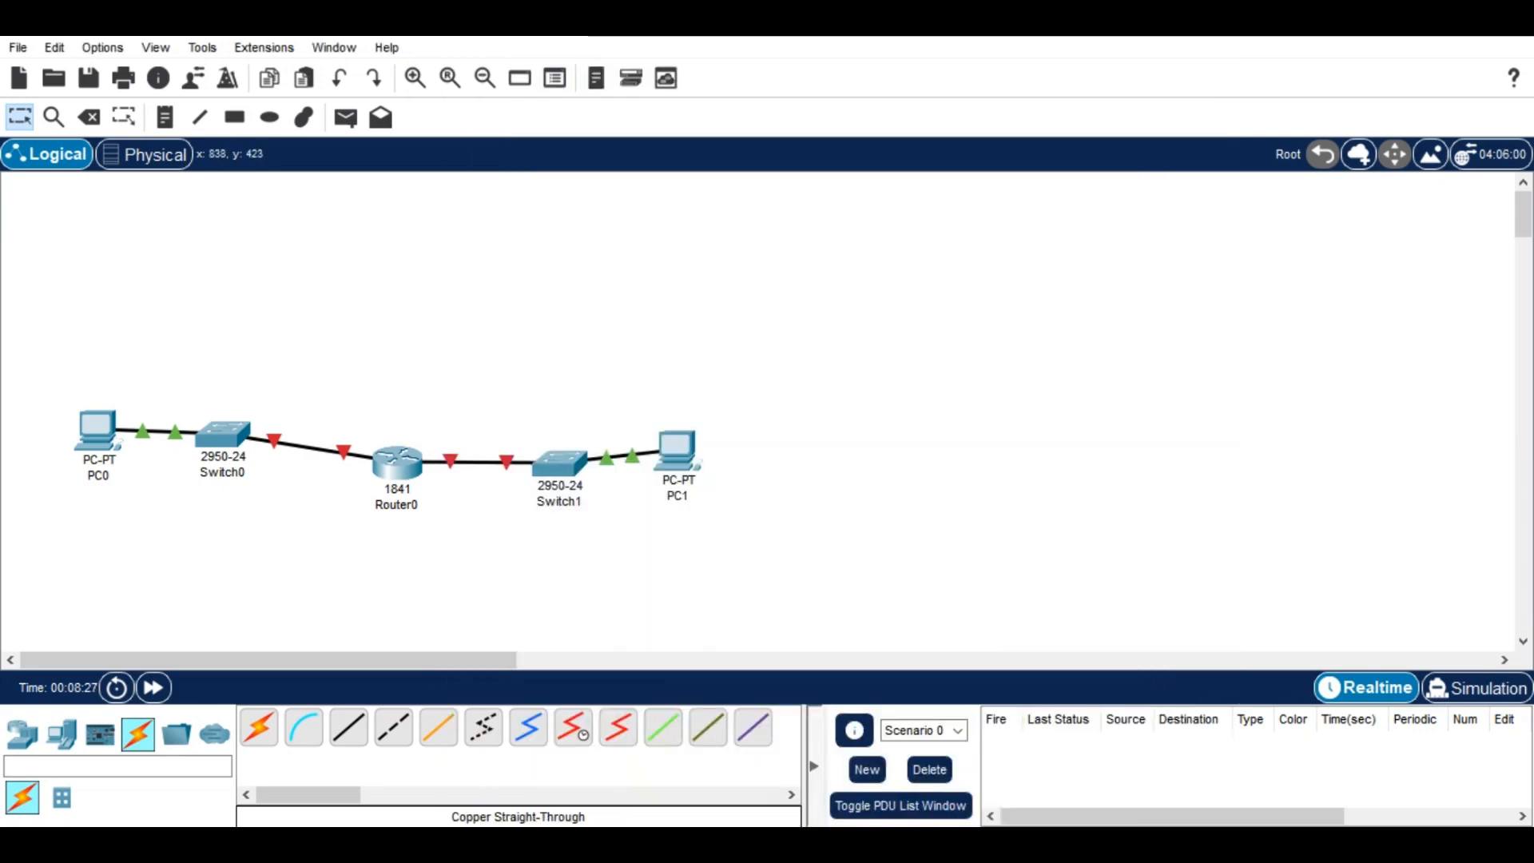
left_click(958, 723)
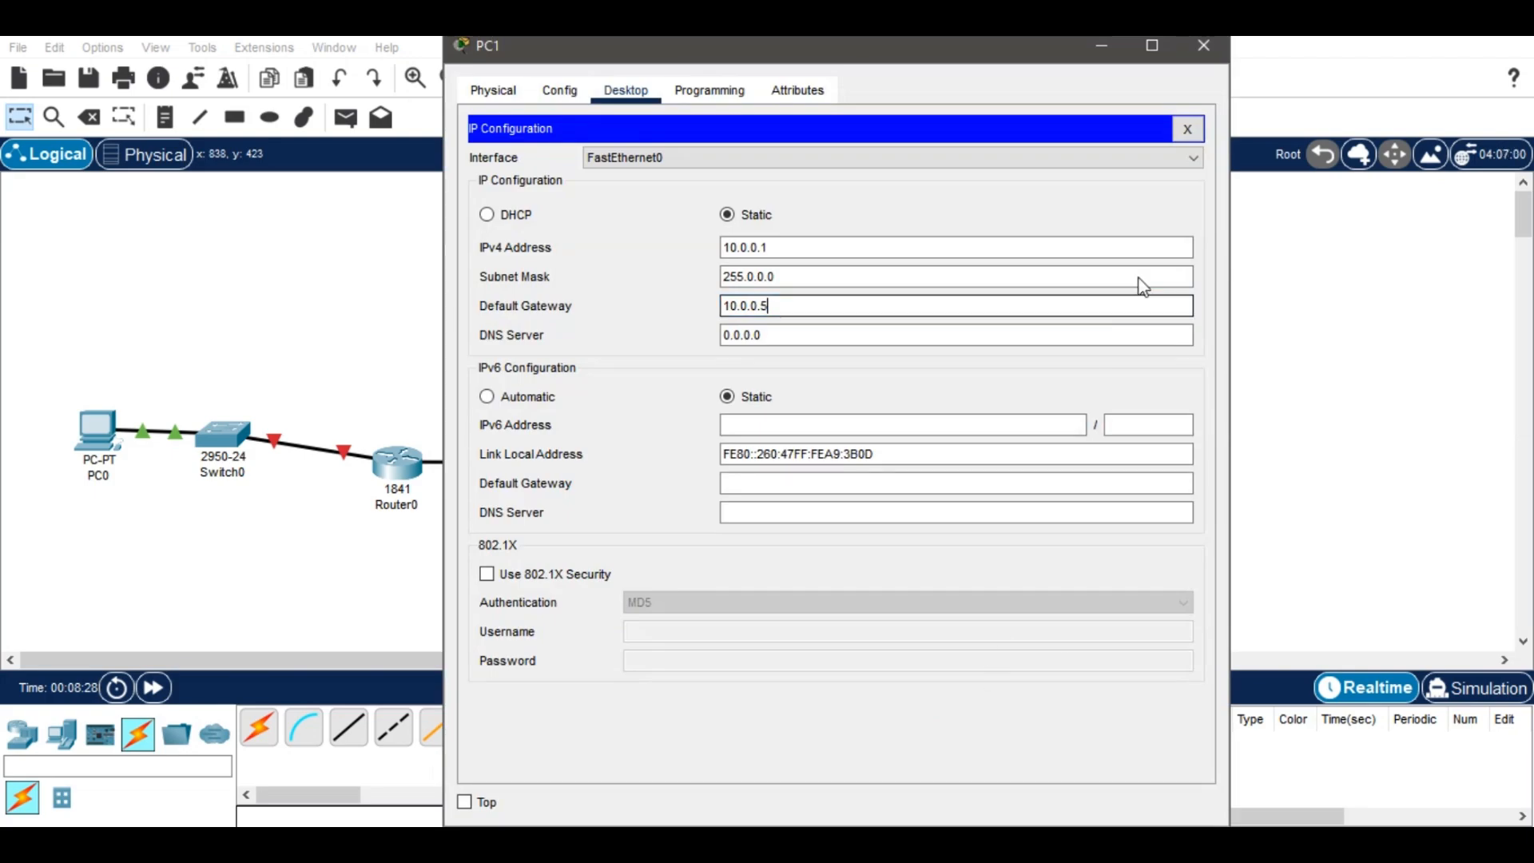
left_click(1203, 47)
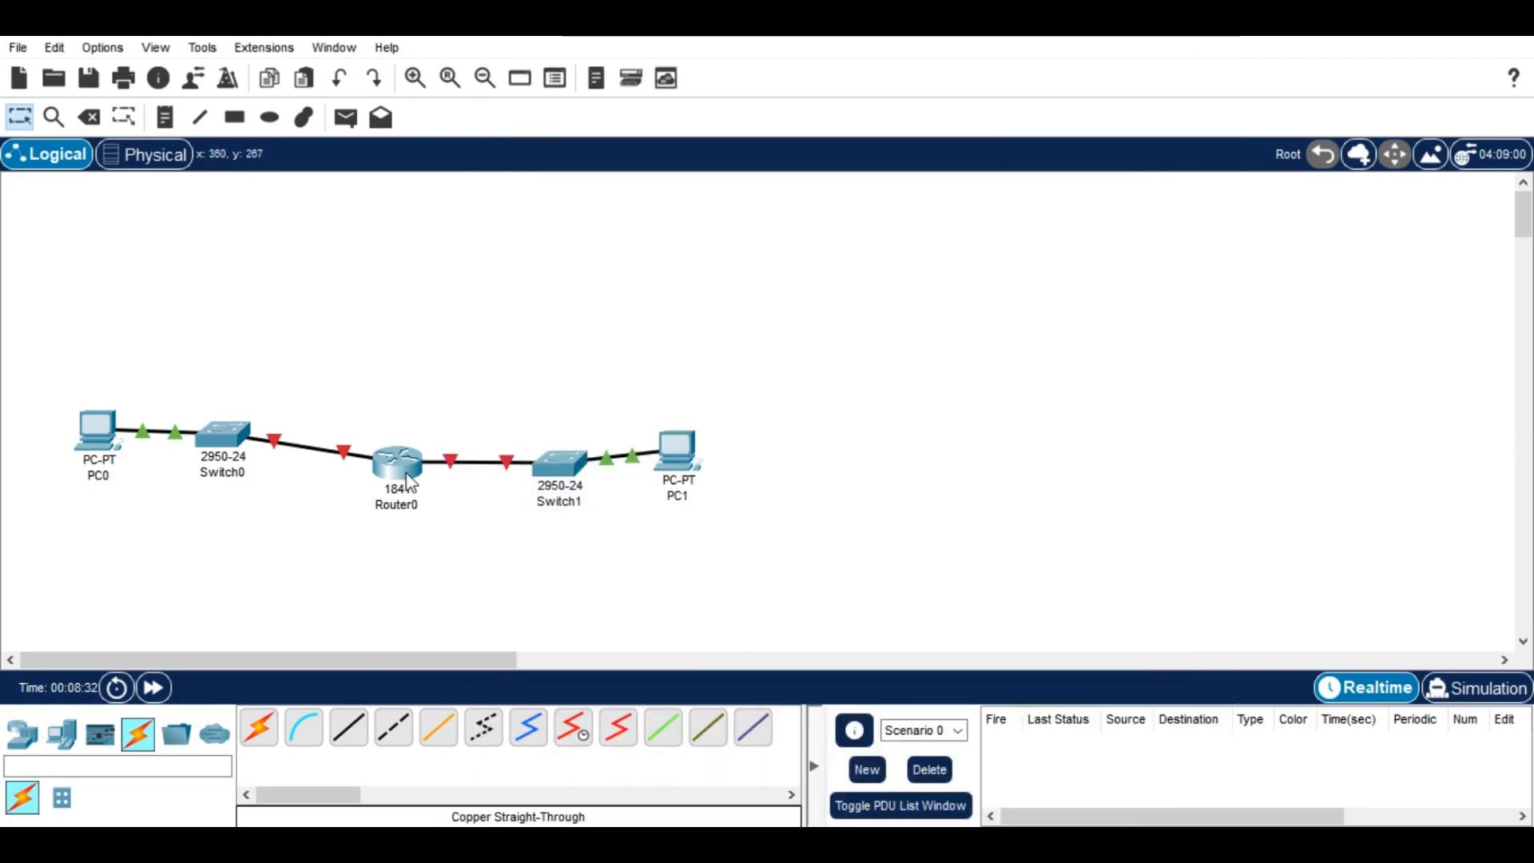
- Enable Router0's FastEthernet0/0 port and assign it IPv4 address 192.168.1.5 with subnet mask 255.255.255.0
mouse_move(412, 481)
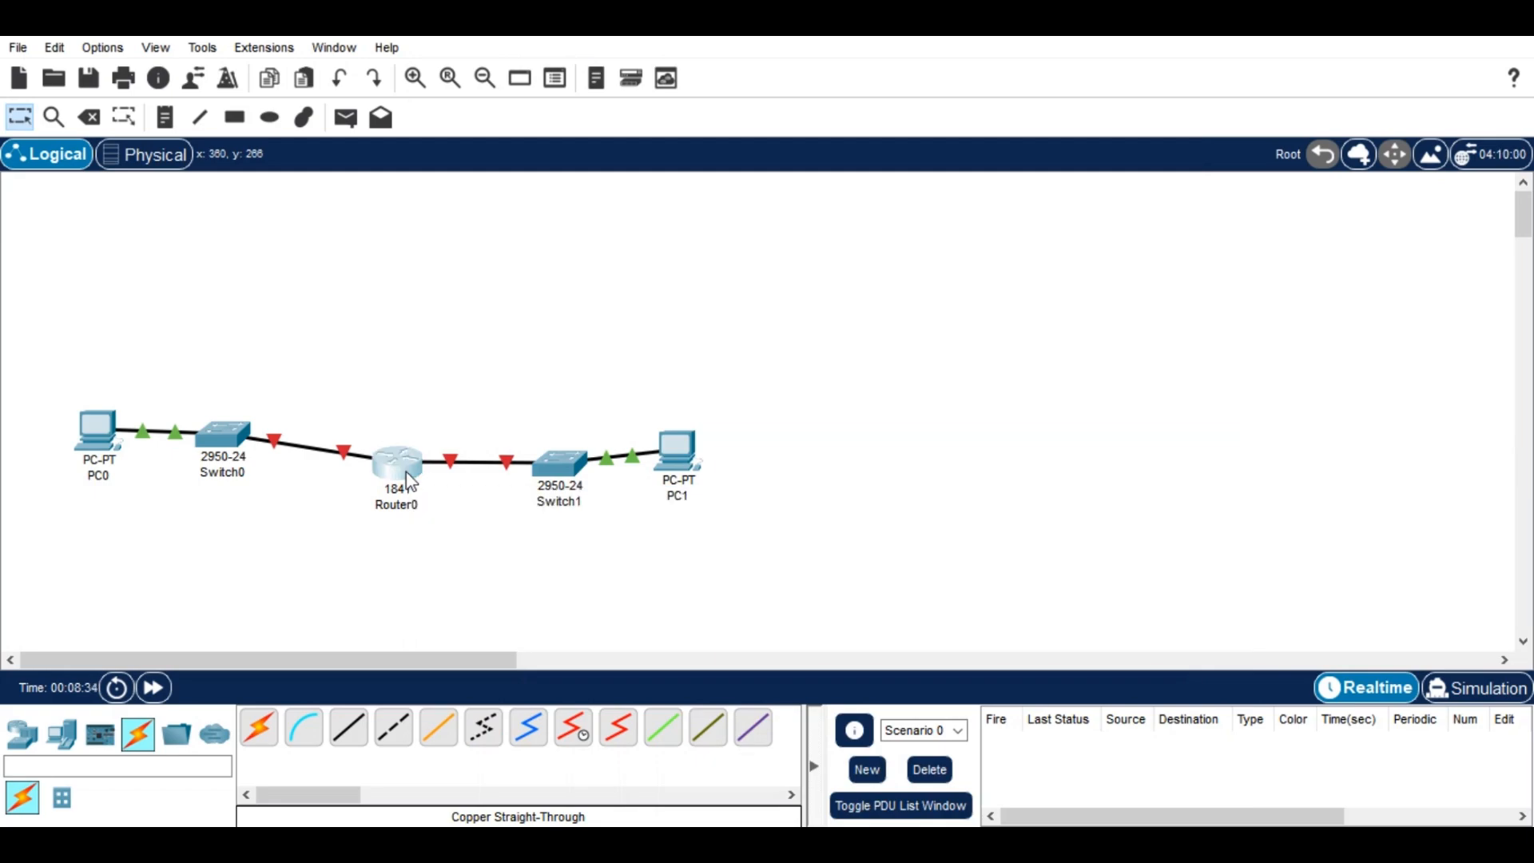
left_click(411, 480)
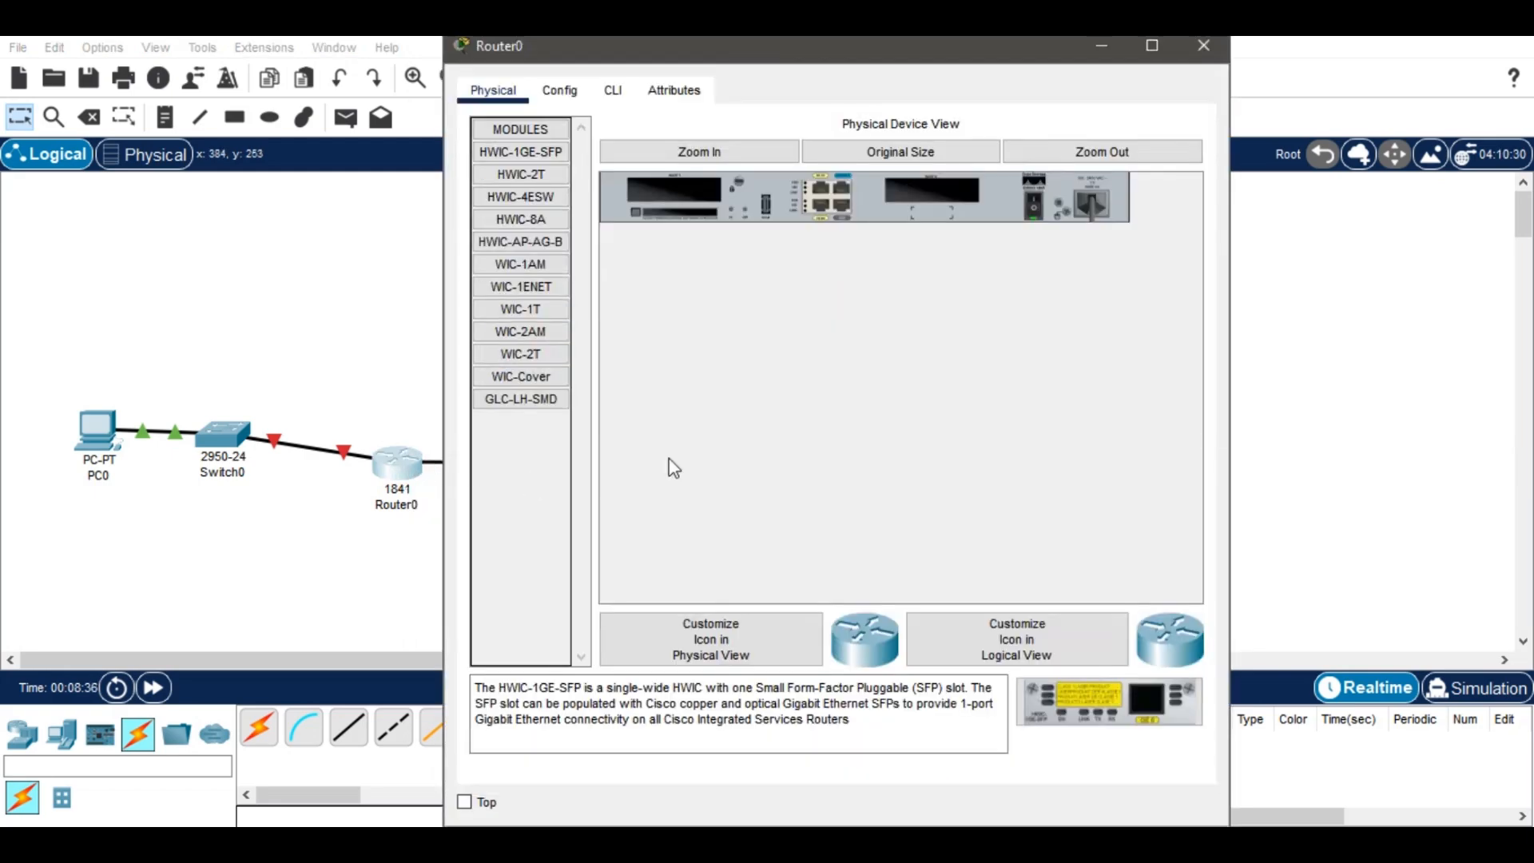
left_click(569, 94)
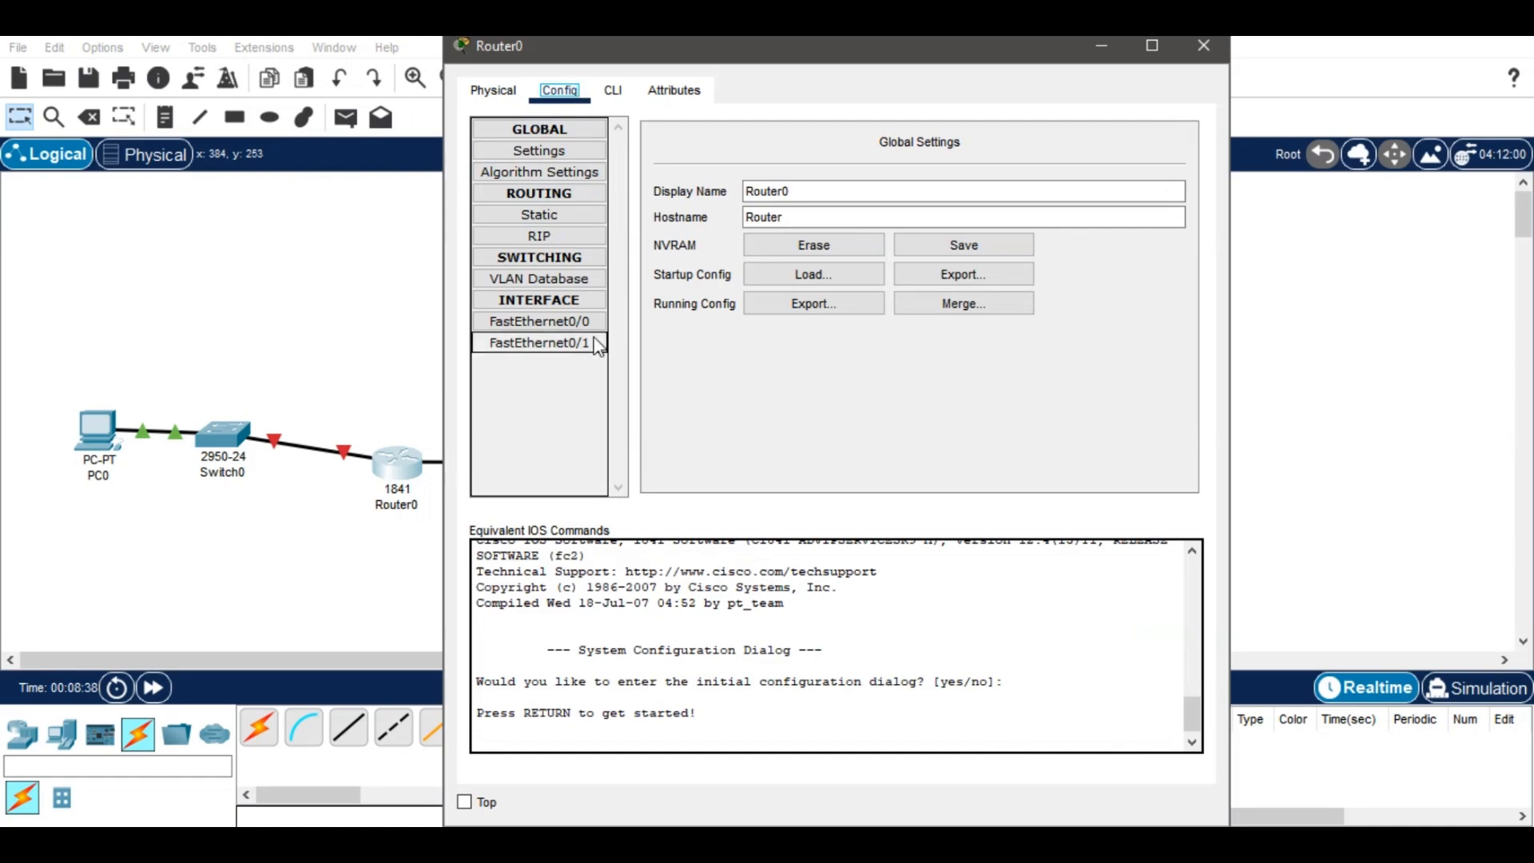
left_click(567, 322)
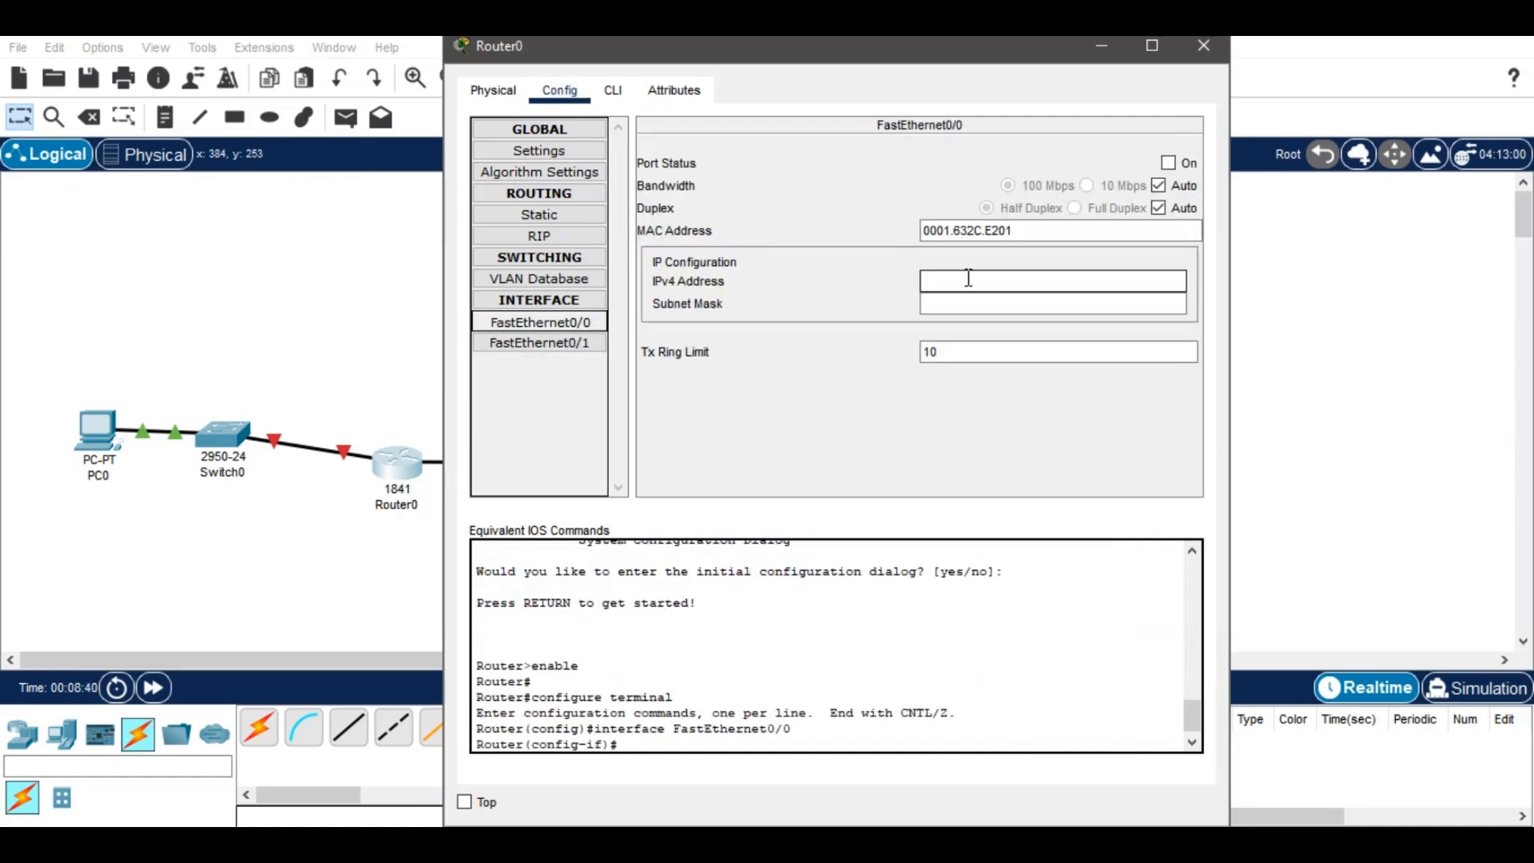
left_click(1168, 163)
left_click(1047, 286)
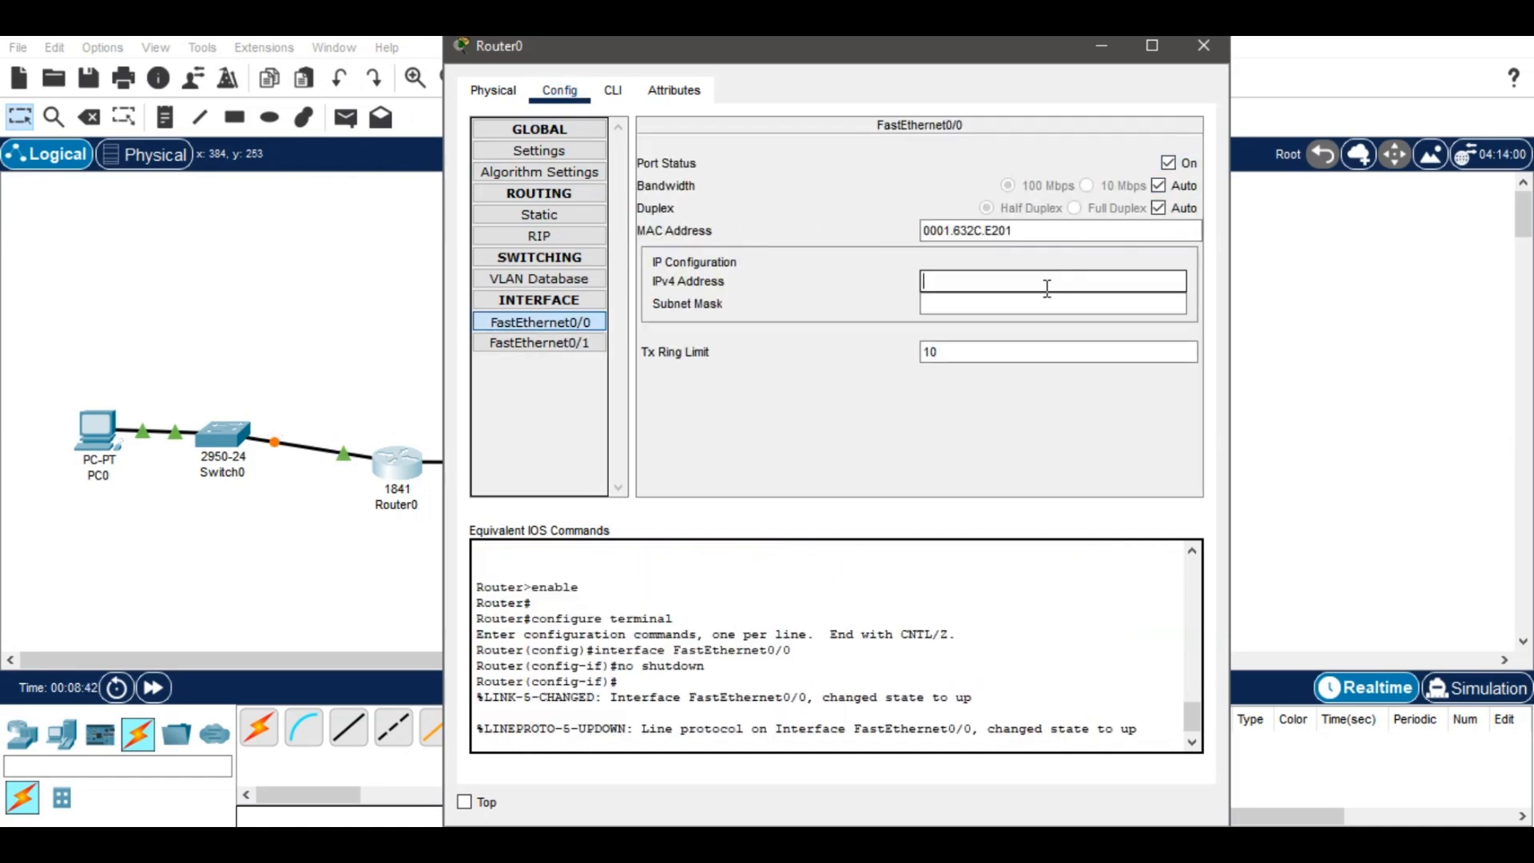
type("192.168.1.5")
key("Tab")
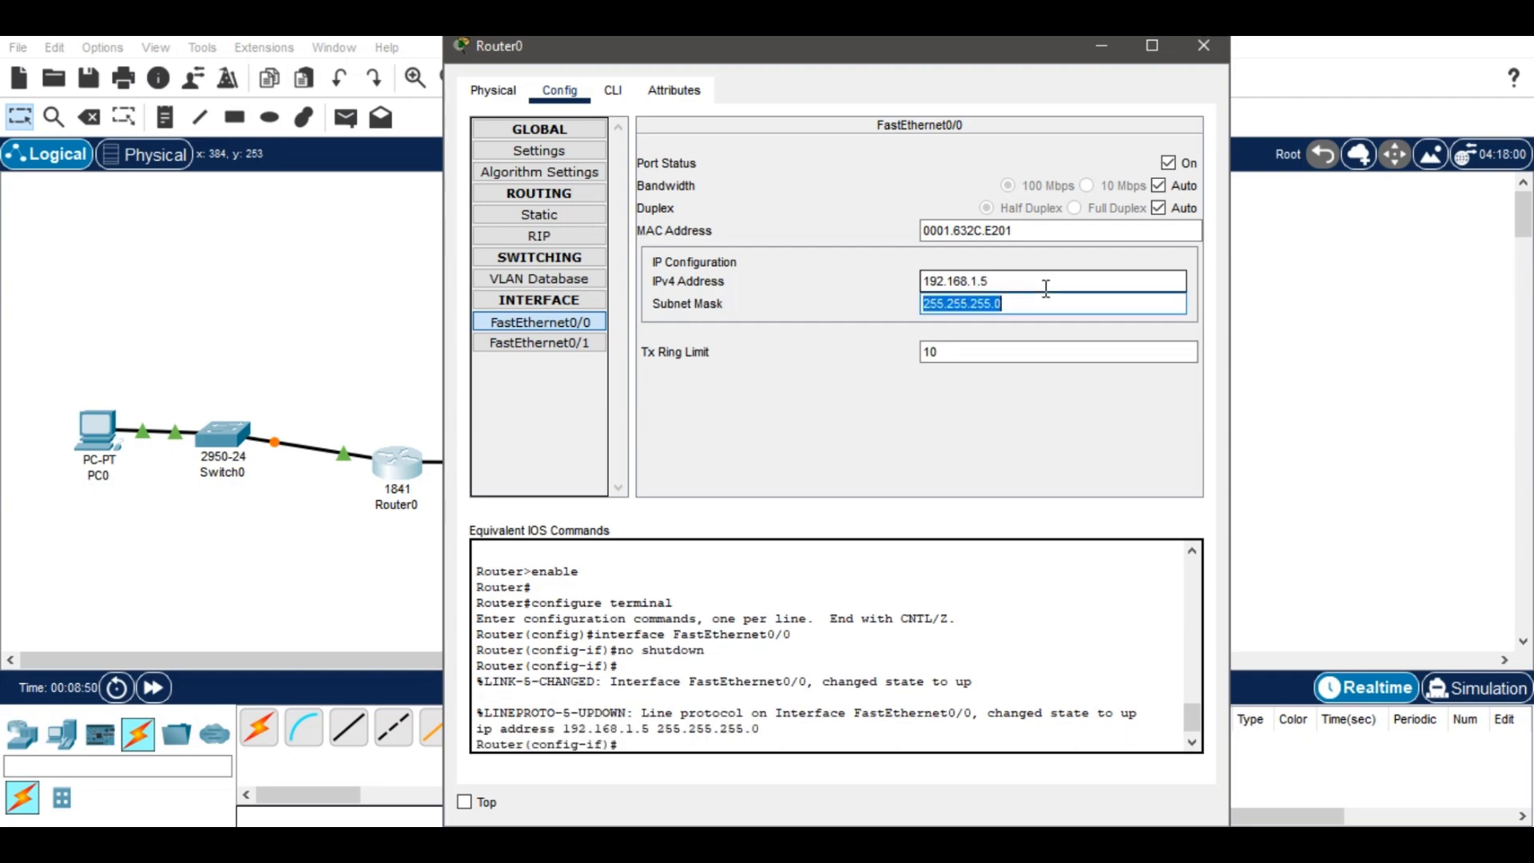
left_click(935, 418)
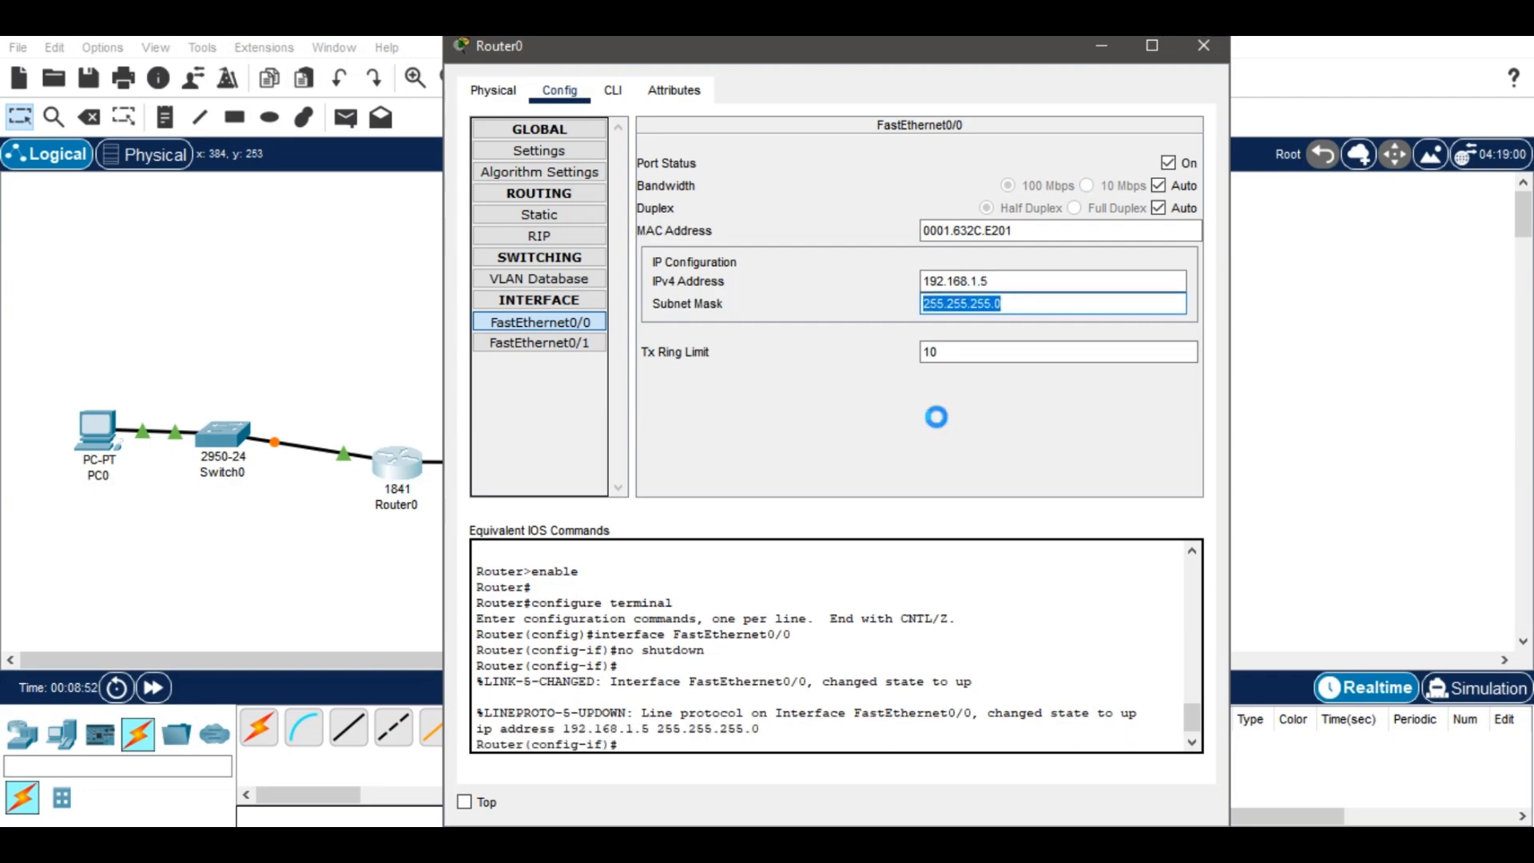
- Enable Router0's FastEthernet0/1 port and assign it IPv4 address 10.0.0.5 with subnet mask 255.0.0.0
left_click(523, 350)
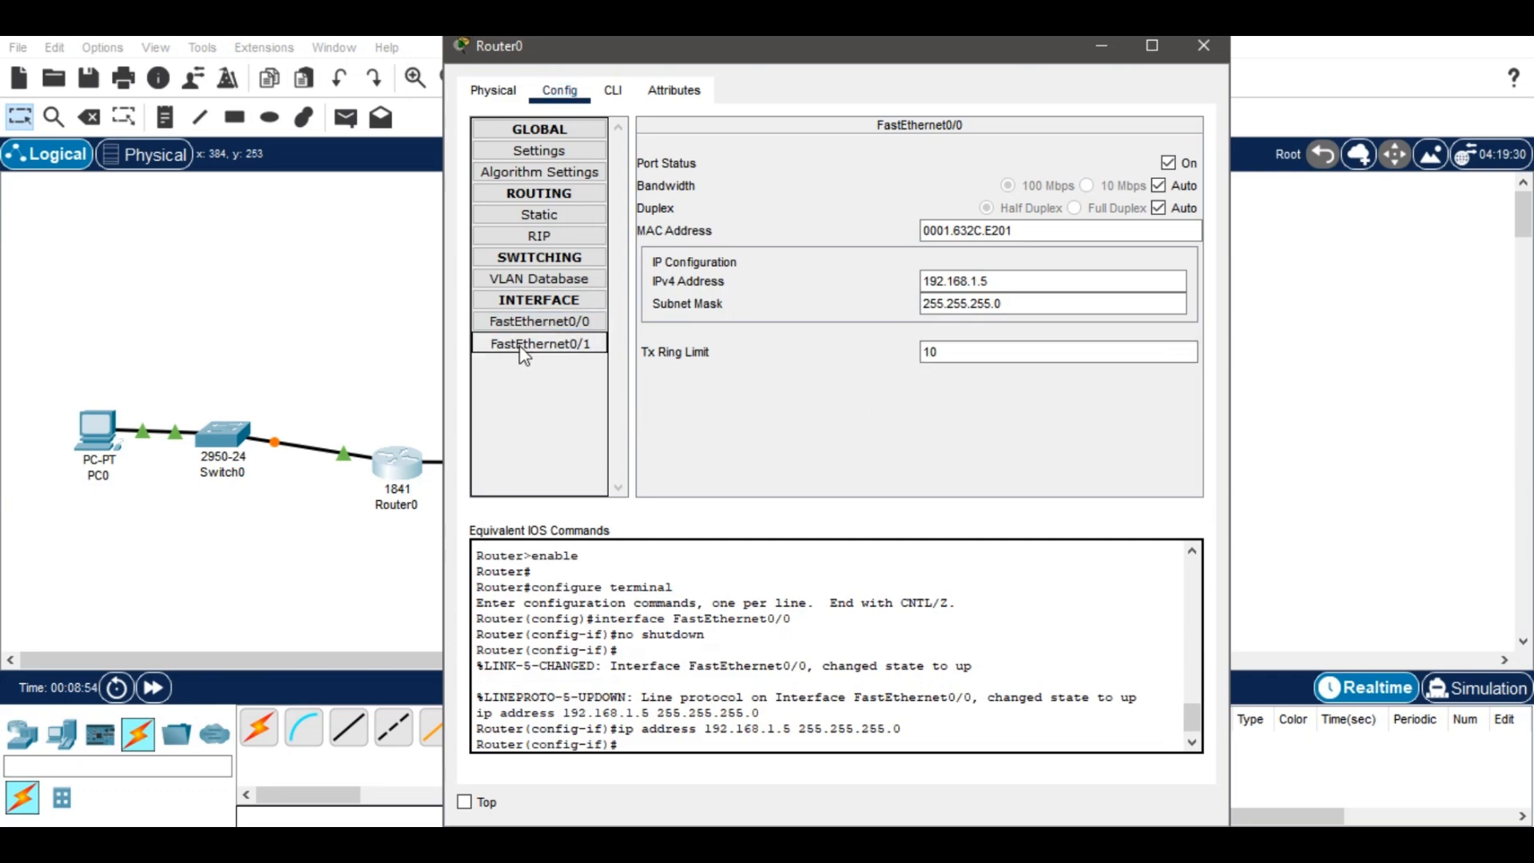
left_click(1185, 165)
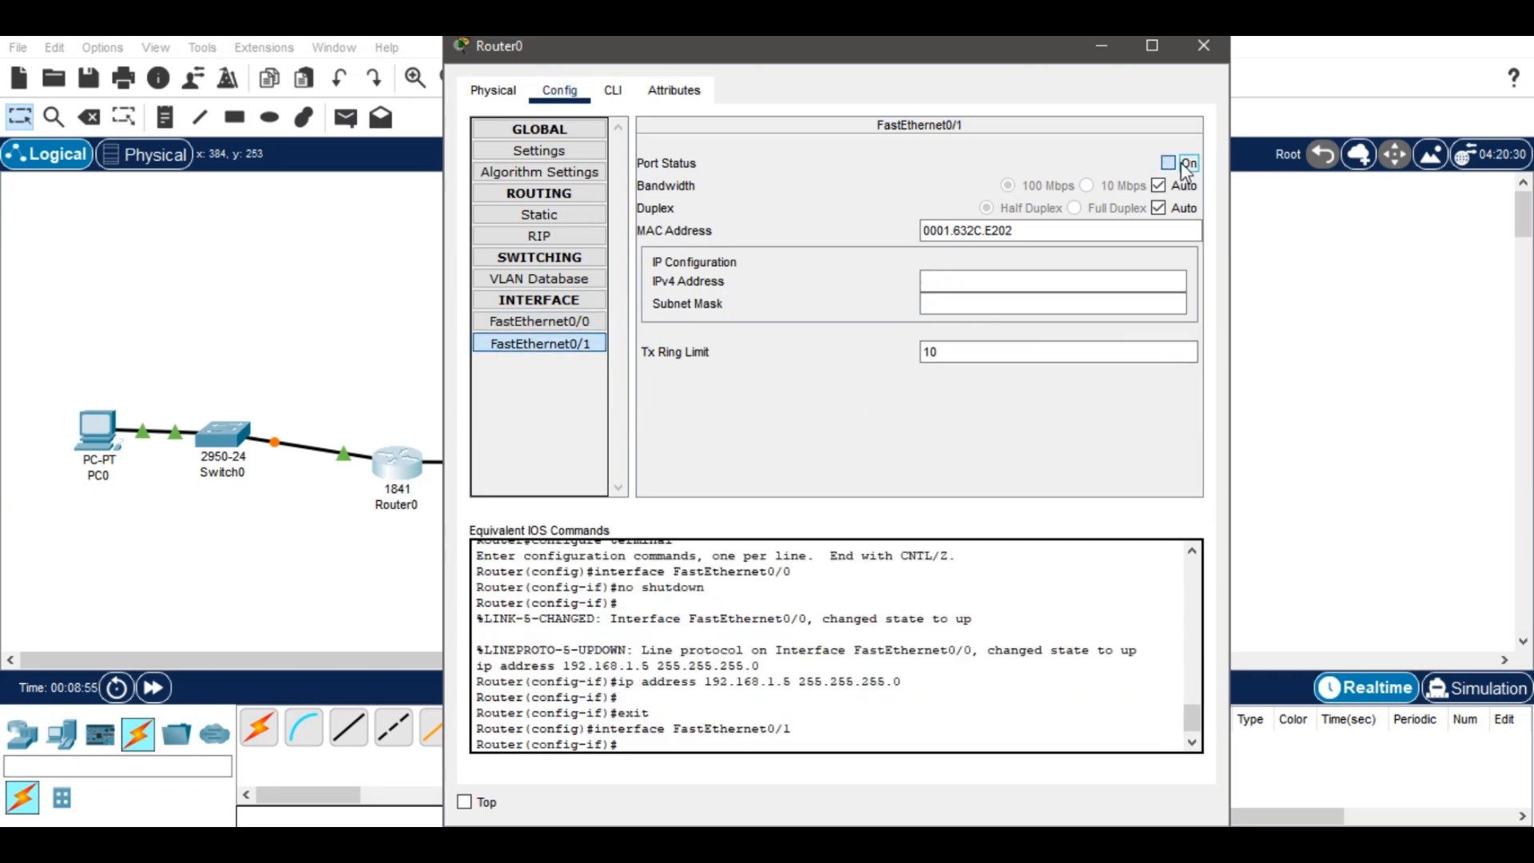
left_click(1053, 283)
type("10.0.0")
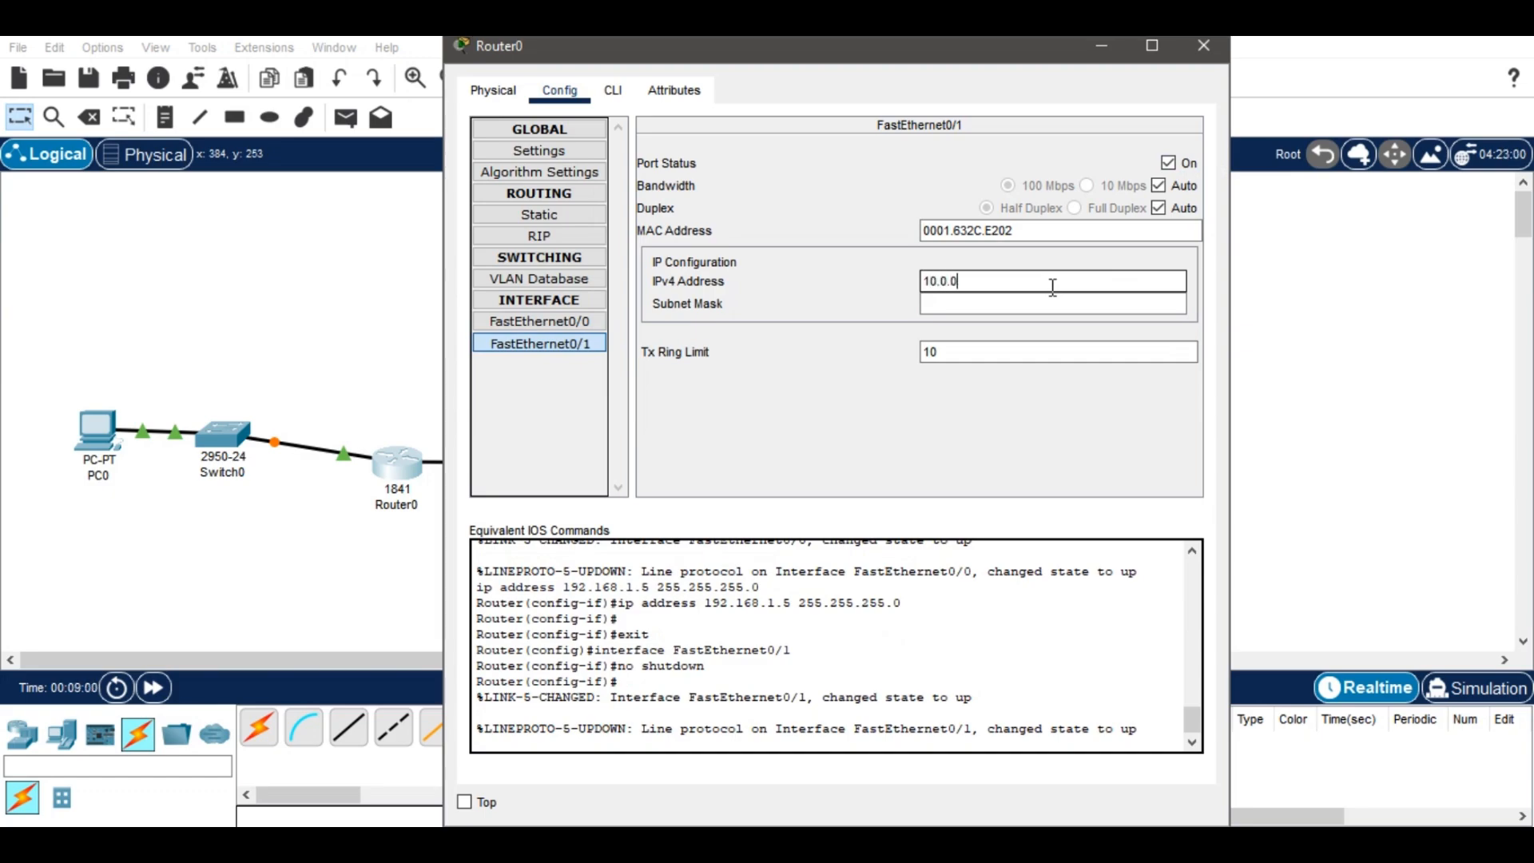
type(".5")
key("Tab")
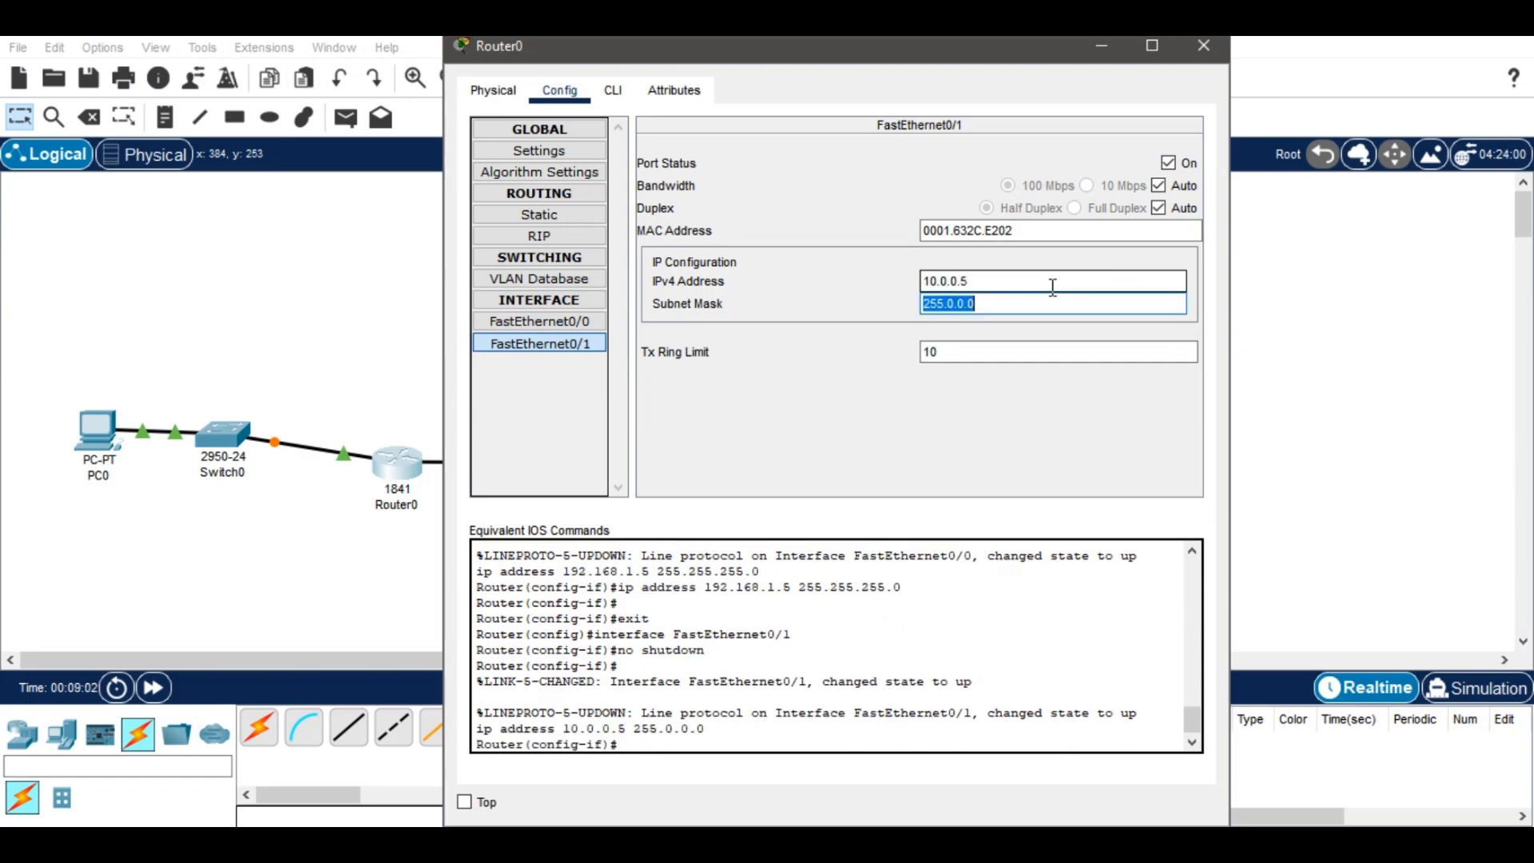
left_click(909, 446)
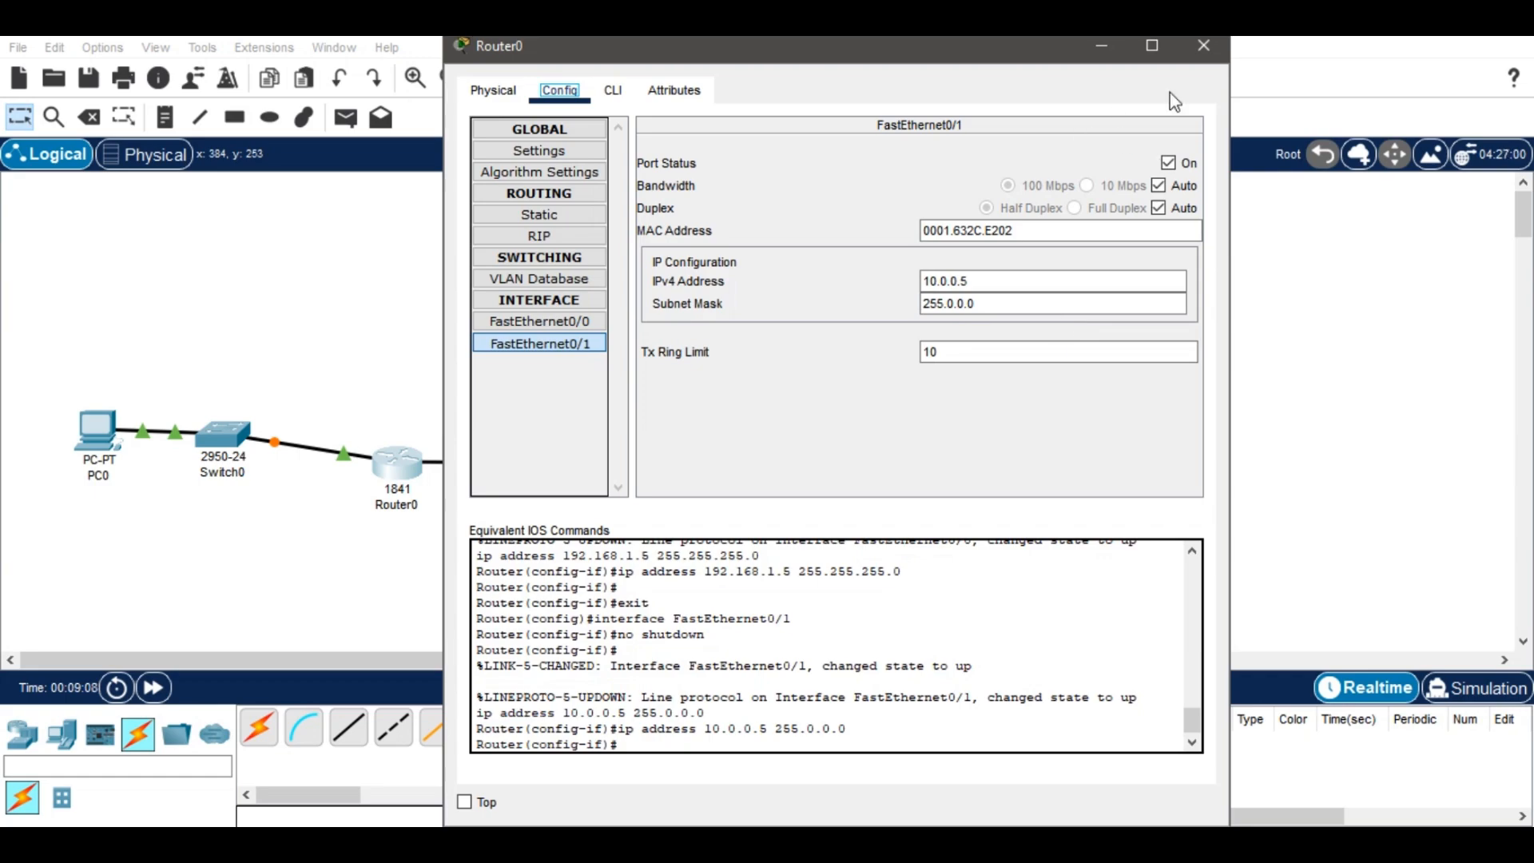
left_click(1219, 48)
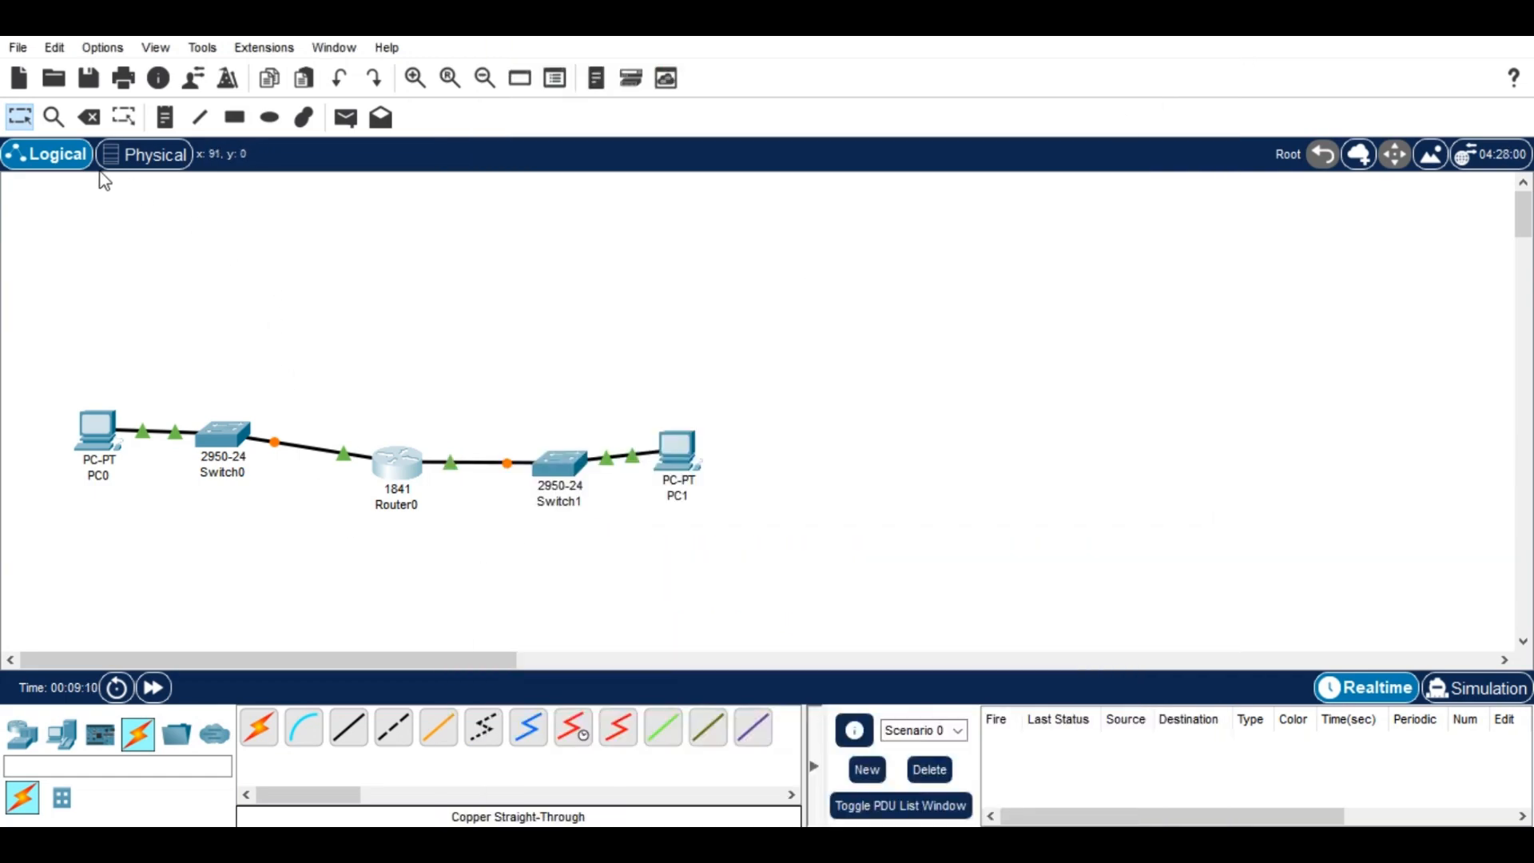
- Inspect Router0's routing table to check its networks and ports
left_click(64, 121)
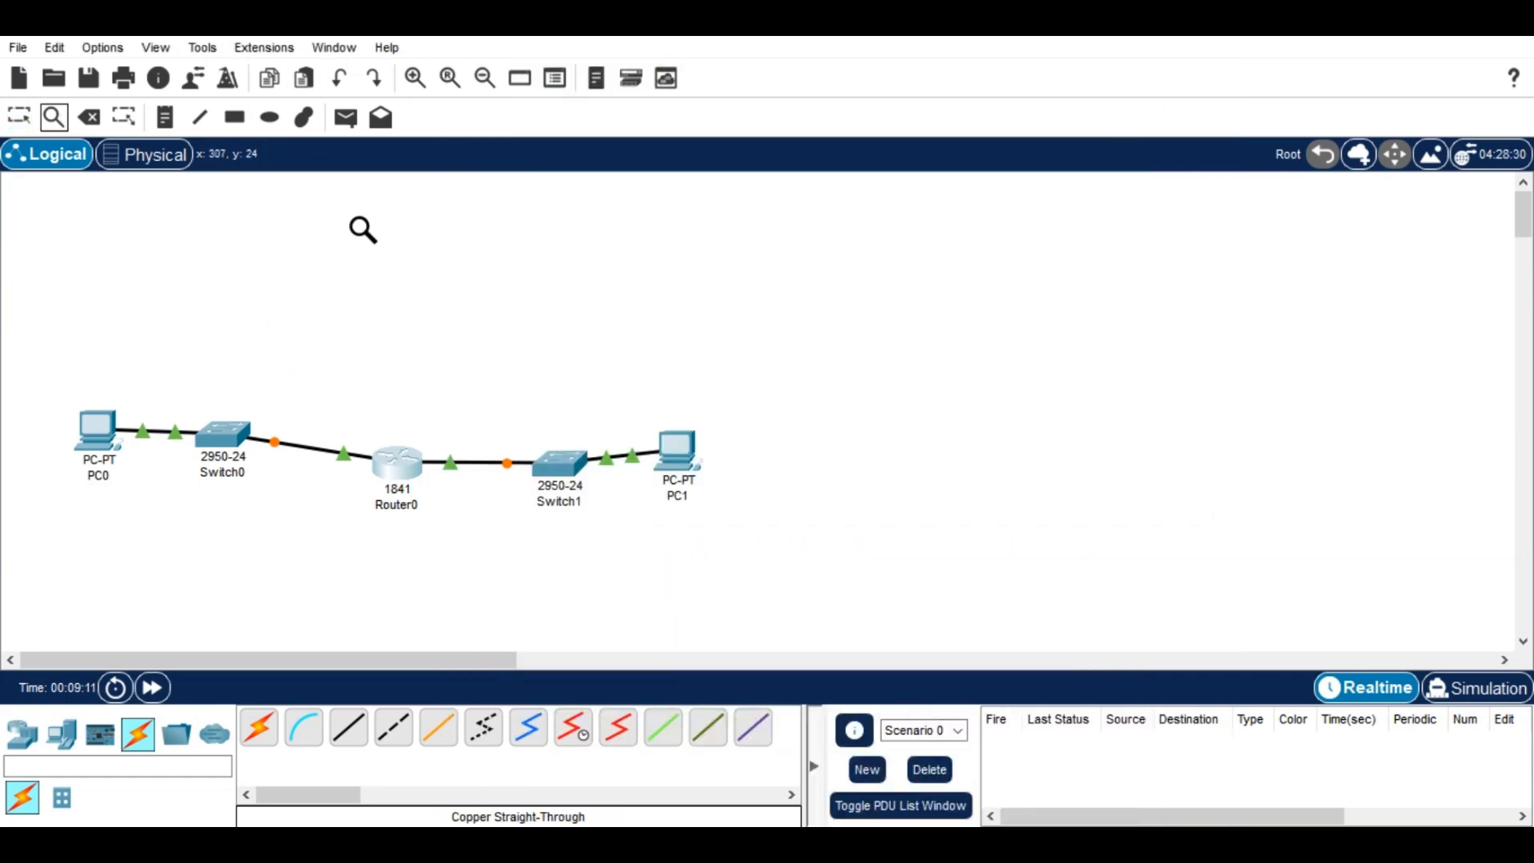
left_click(402, 470)
left_click(436, 477)
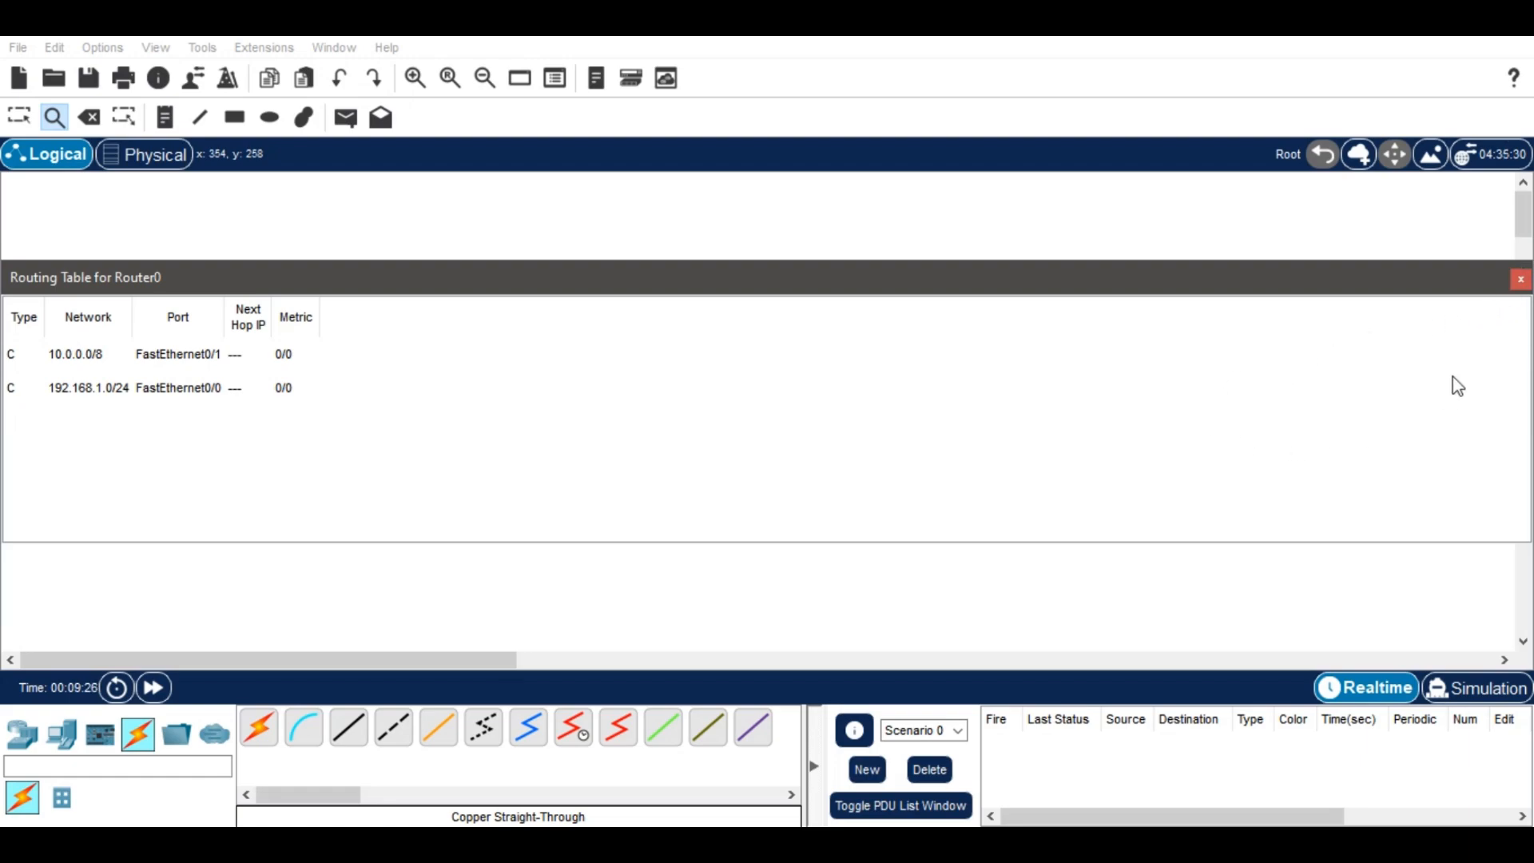
left_click(1520, 278)
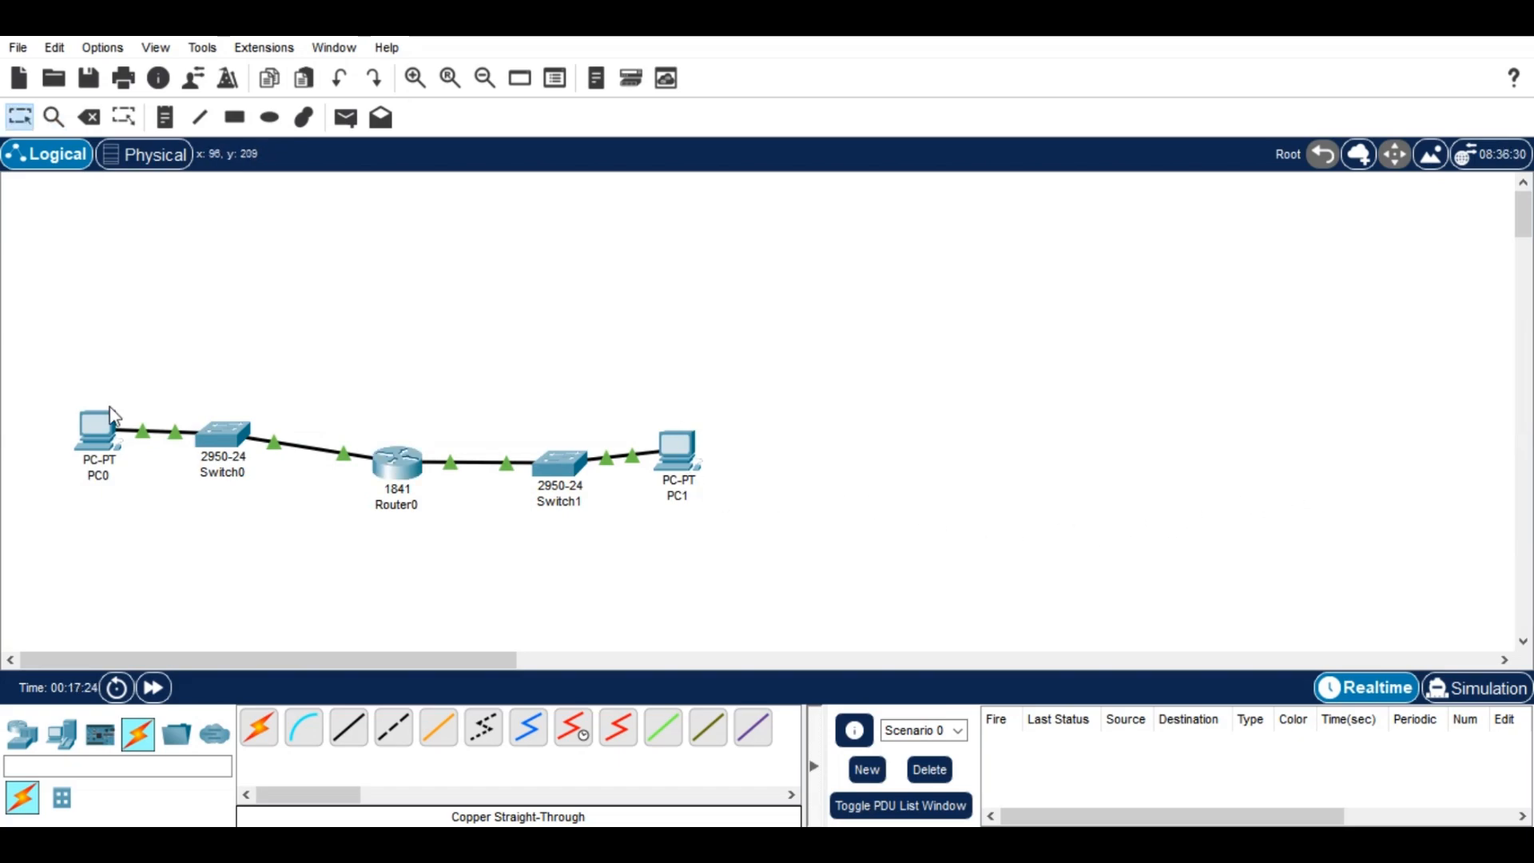
- Ping PC1 at 10.0.0.1 from PC0's command prompt to test the routed connection
left_click(112, 417)
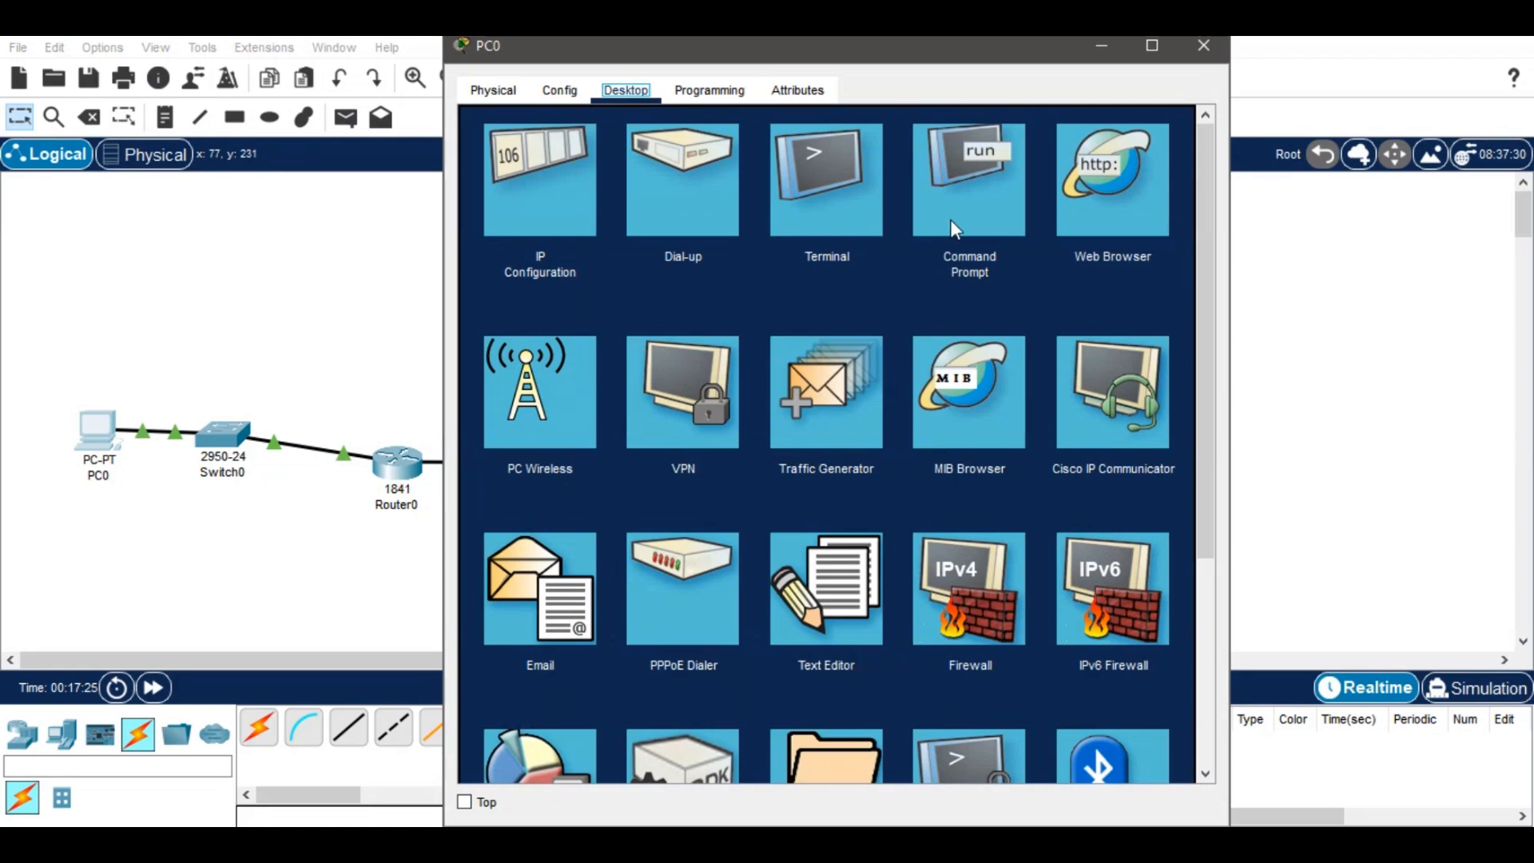
left_click(950, 219)
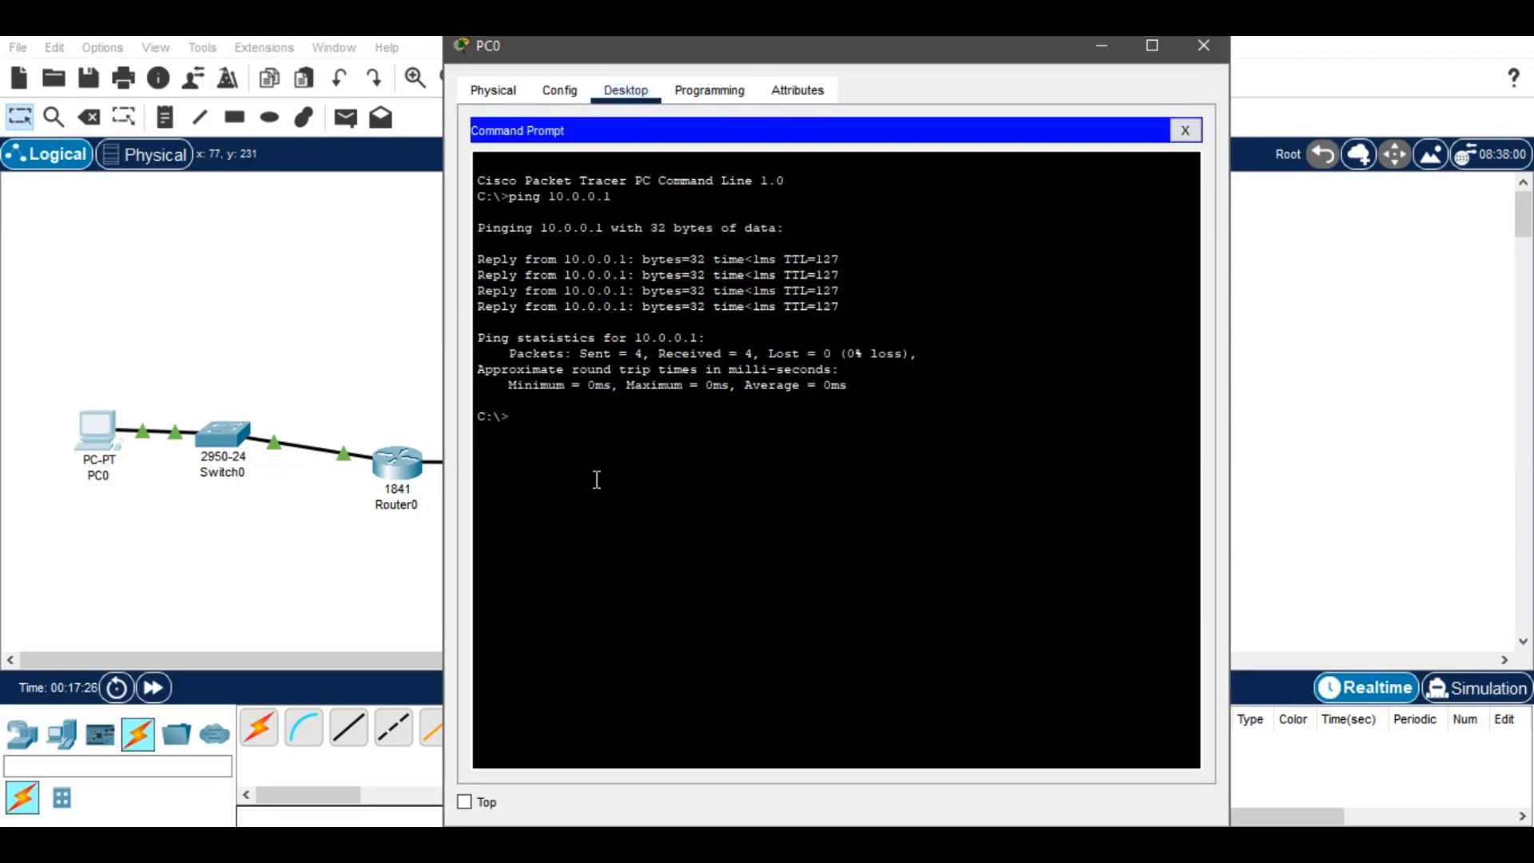
type("ping 10.0.0.1")
key("Return")
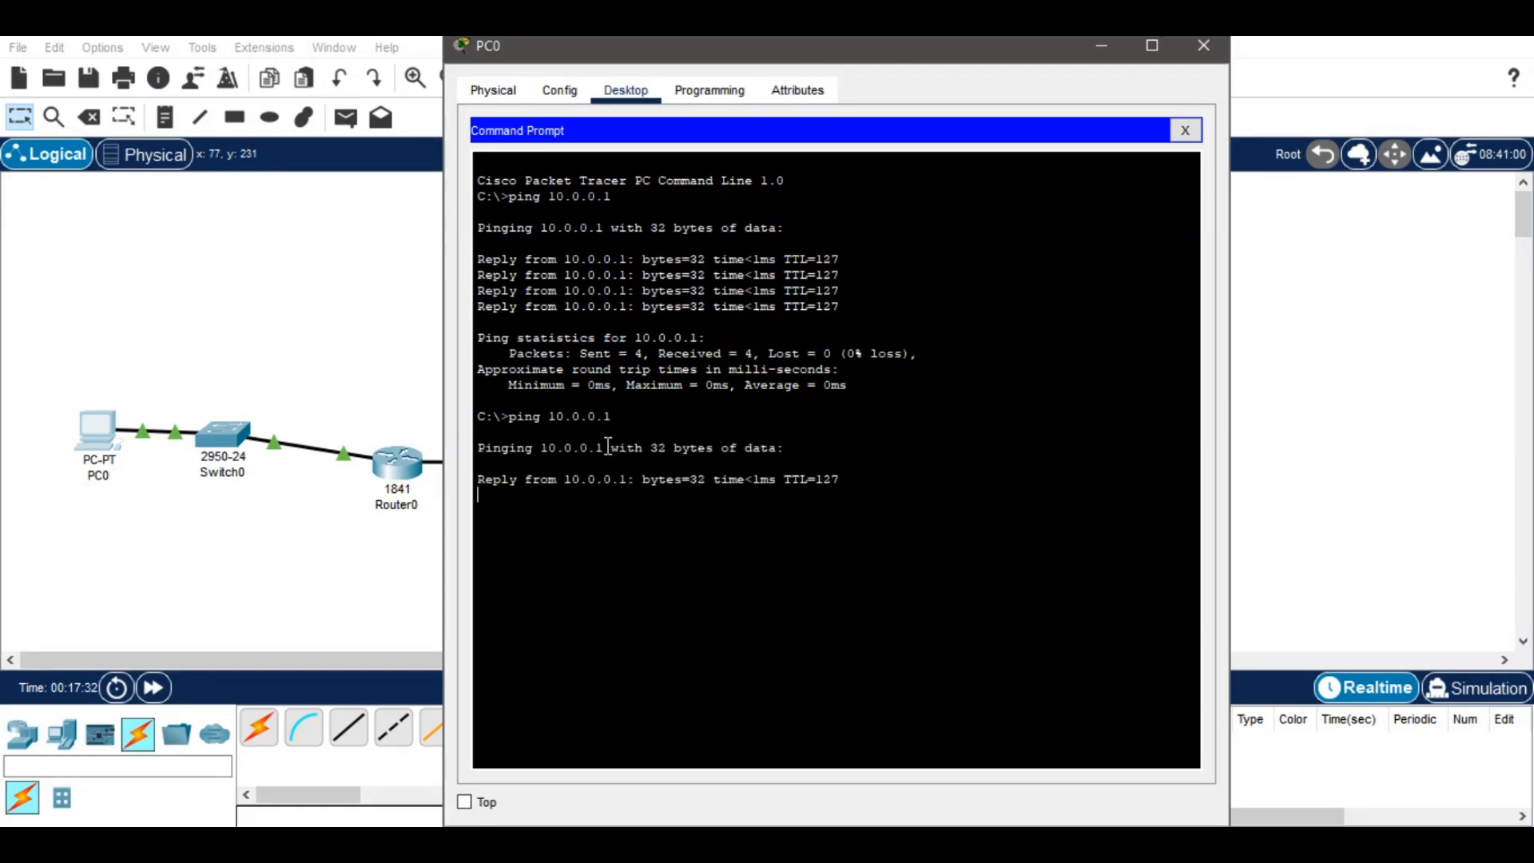